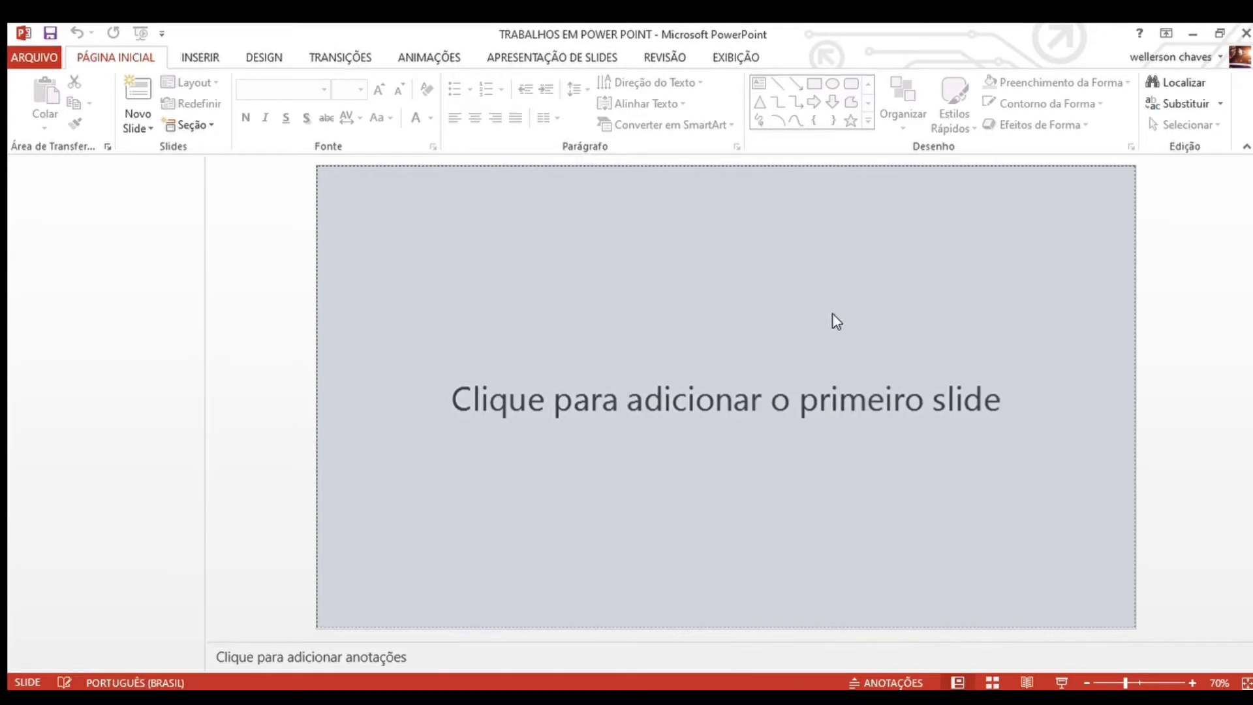
# - Add the first slide, type COMBUSTÃO as its title and select the word
pyautogui.click(702, 391)
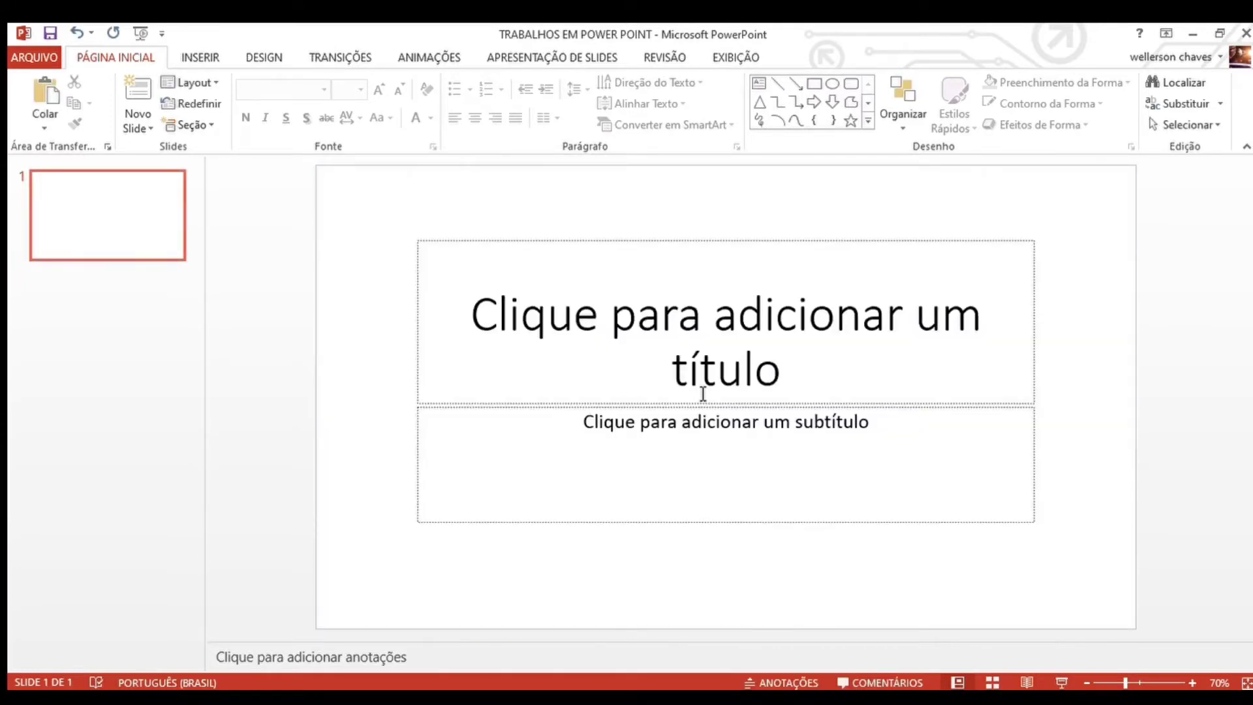
pyautogui.click(784, 375)
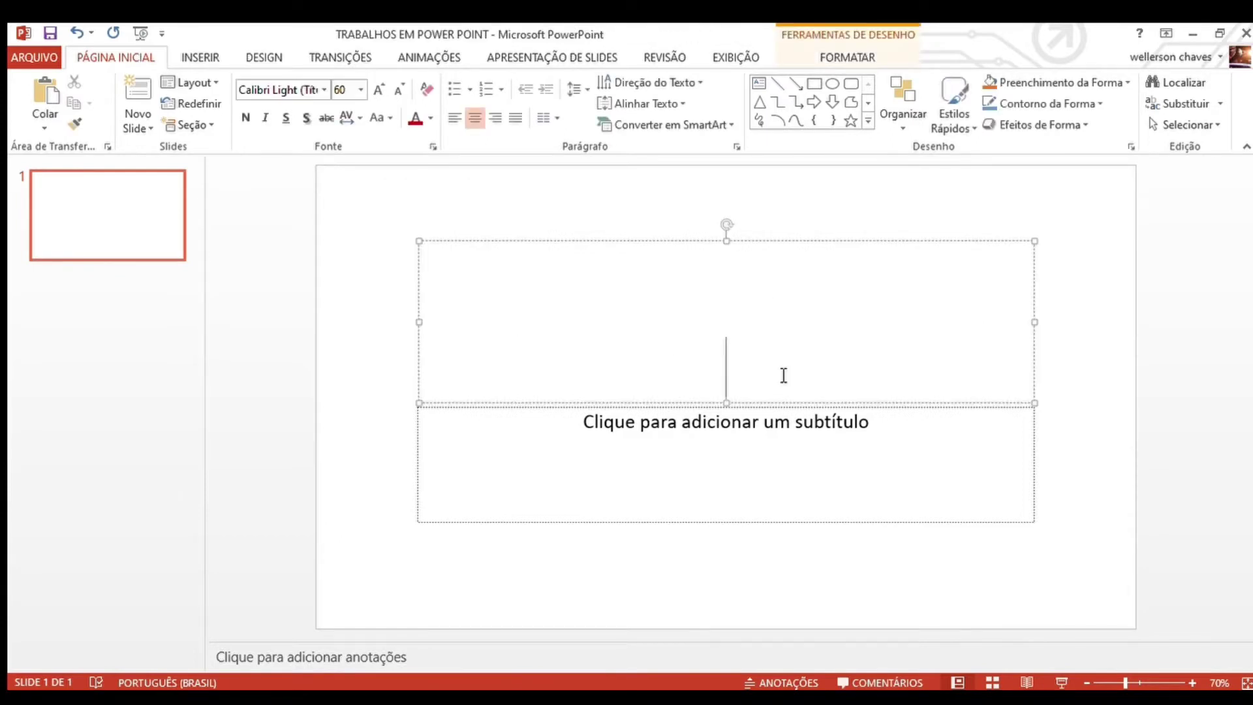
pyautogui.write('CO')
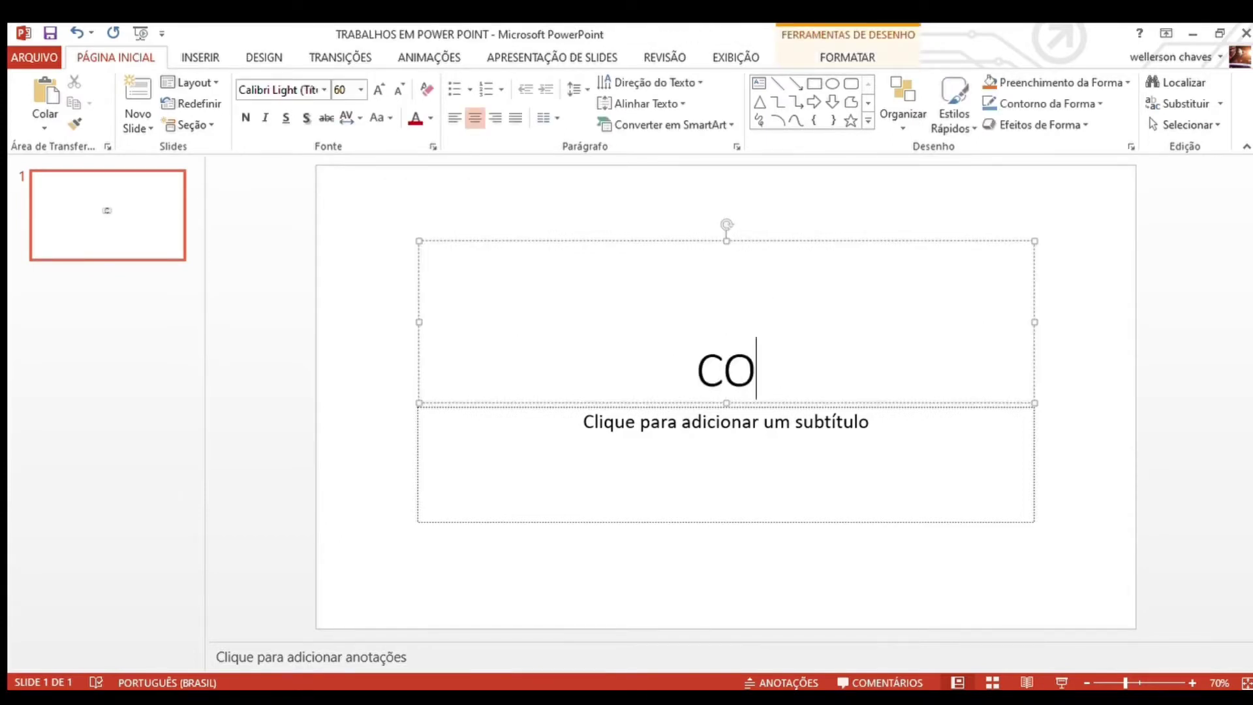
pyautogui.write('MBUSTÃO')
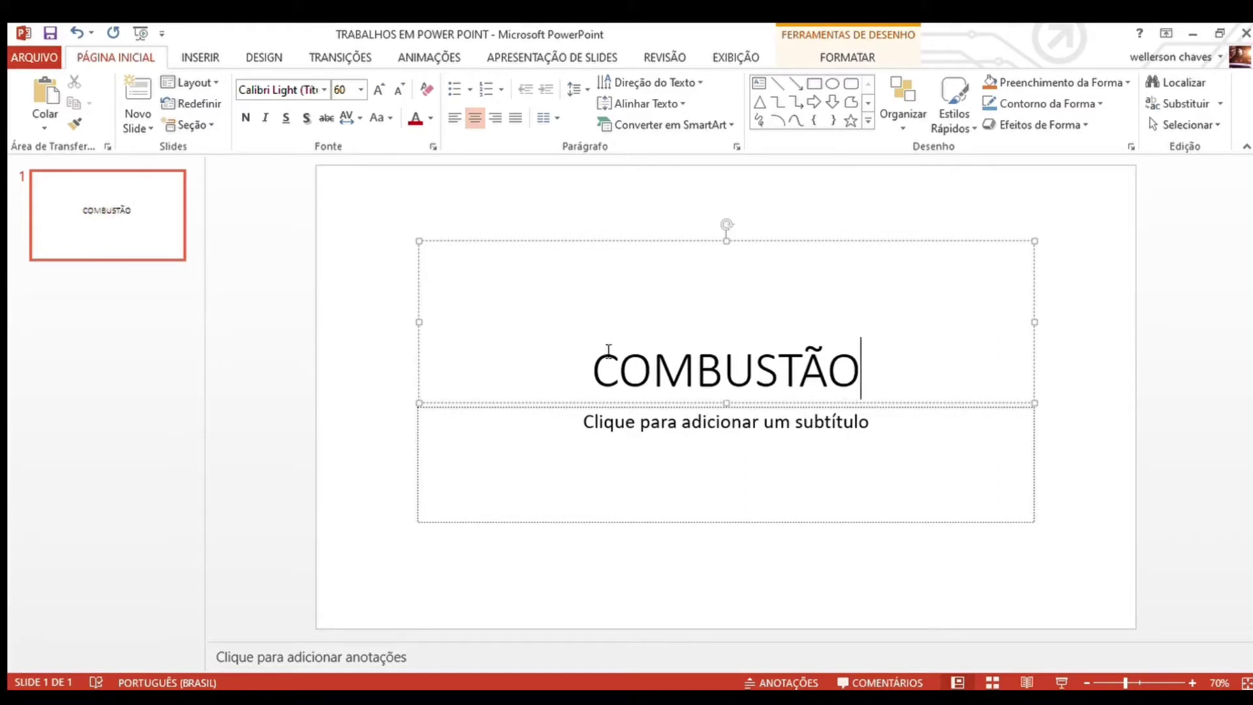
pyautogui.moveTo(591, 369); pyautogui.dragTo(852, 371)
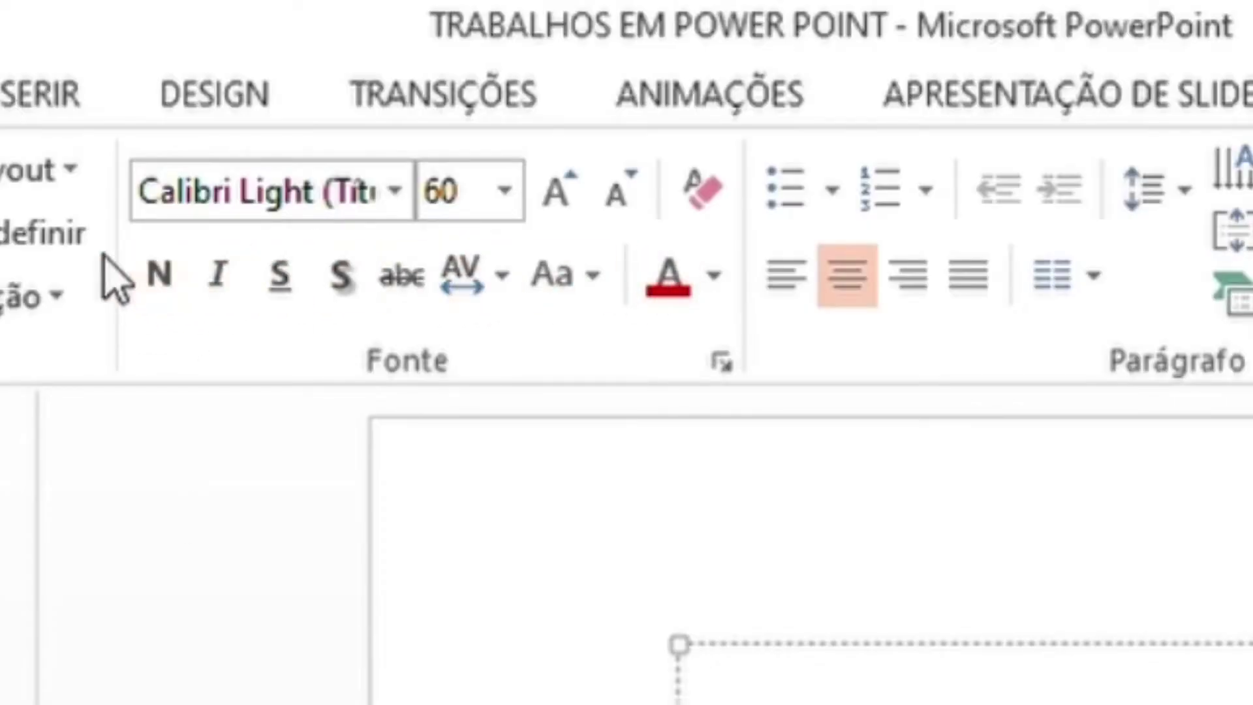
# - Apply bold and shadow to the COMBUSTÃO title, set it to 80 pt and colour it red
pyautogui.click(134, 257)
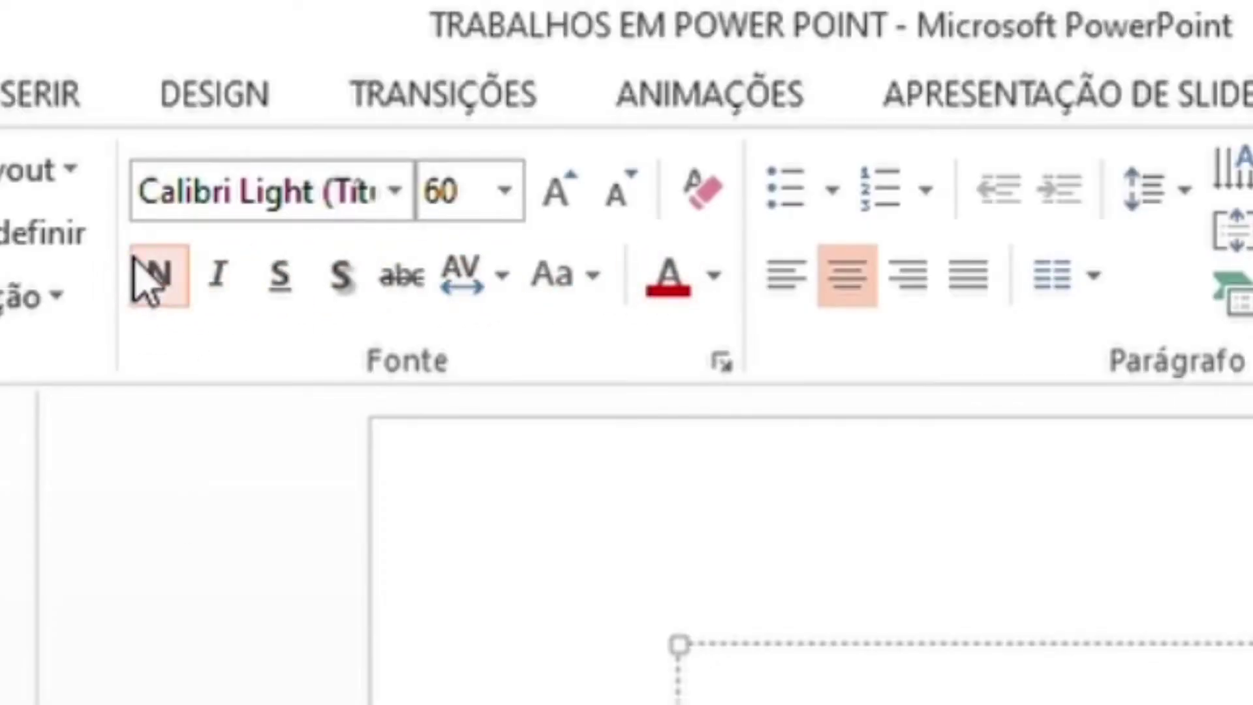
pyautogui.click(323, 273)
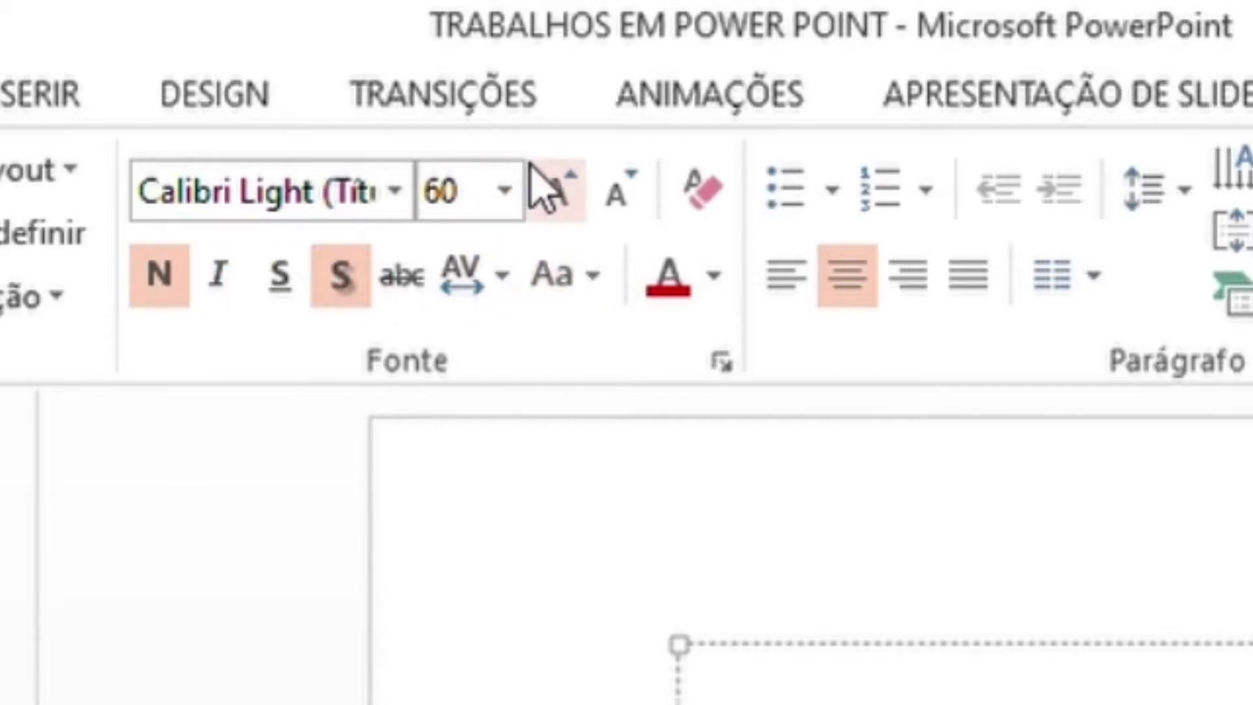
pyautogui.click(543, 190)
pyautogui.click(544, 190)
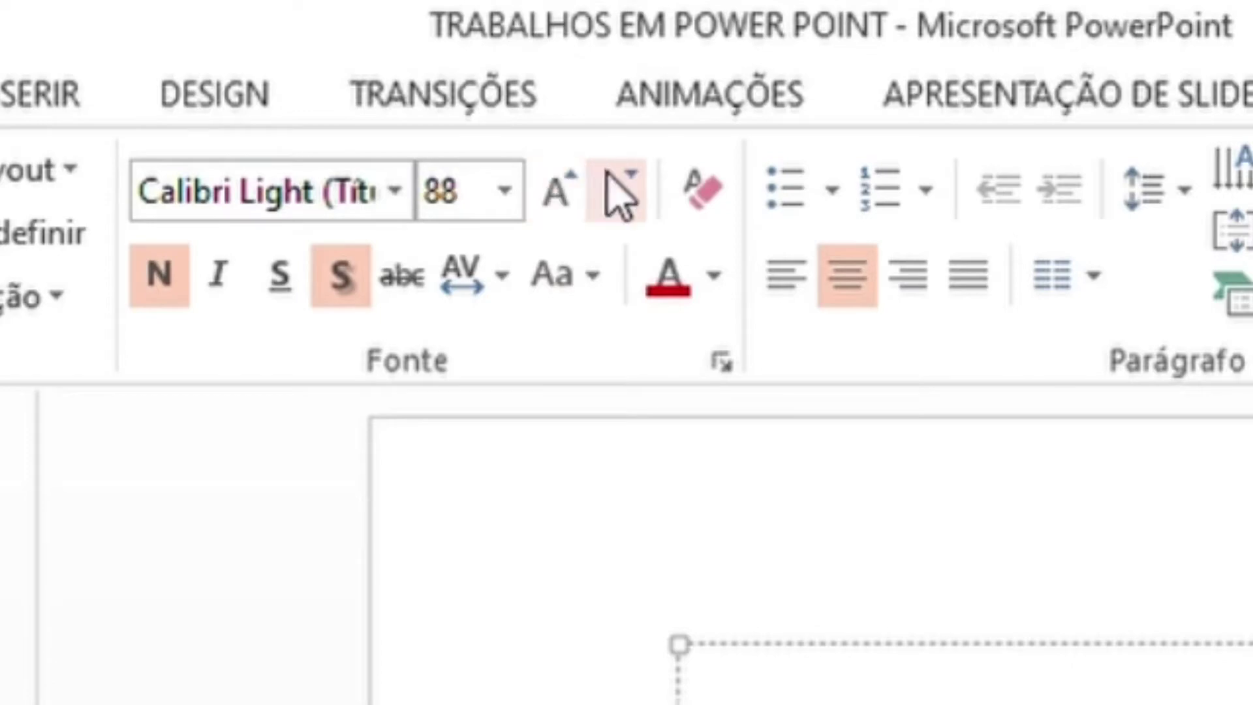
pyautogui.click(620, 196)
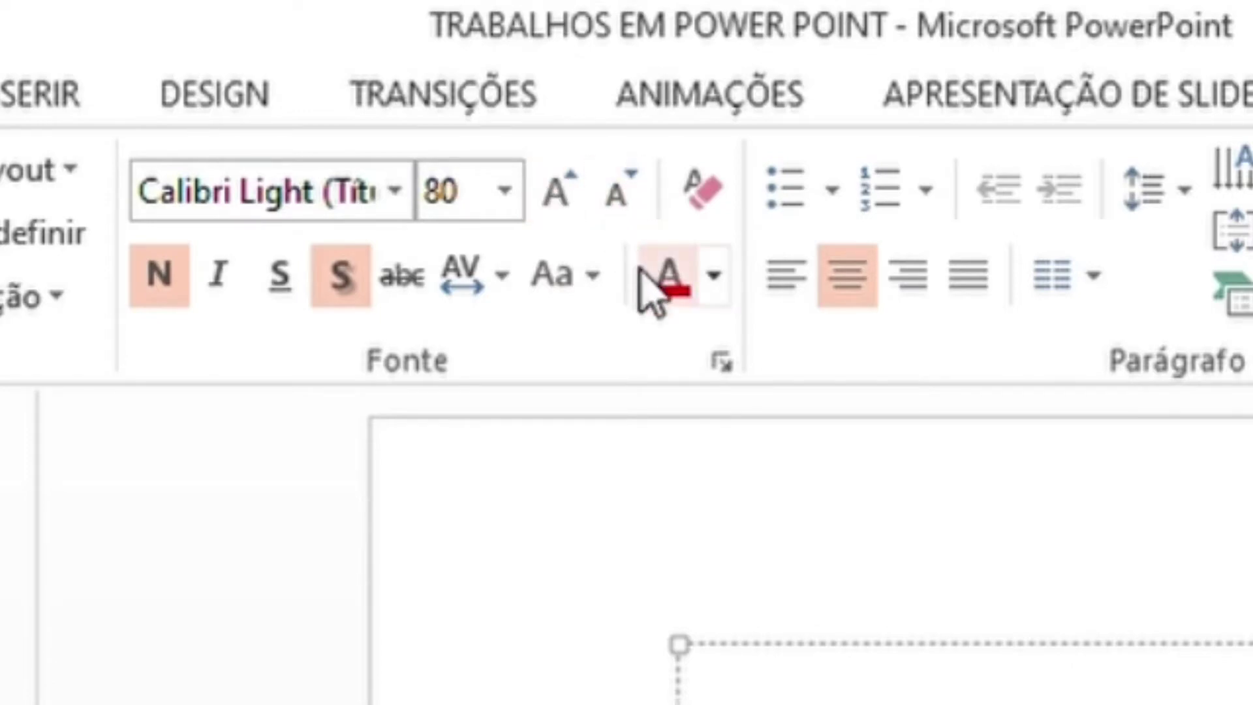
pyautogui.click(640, 269)
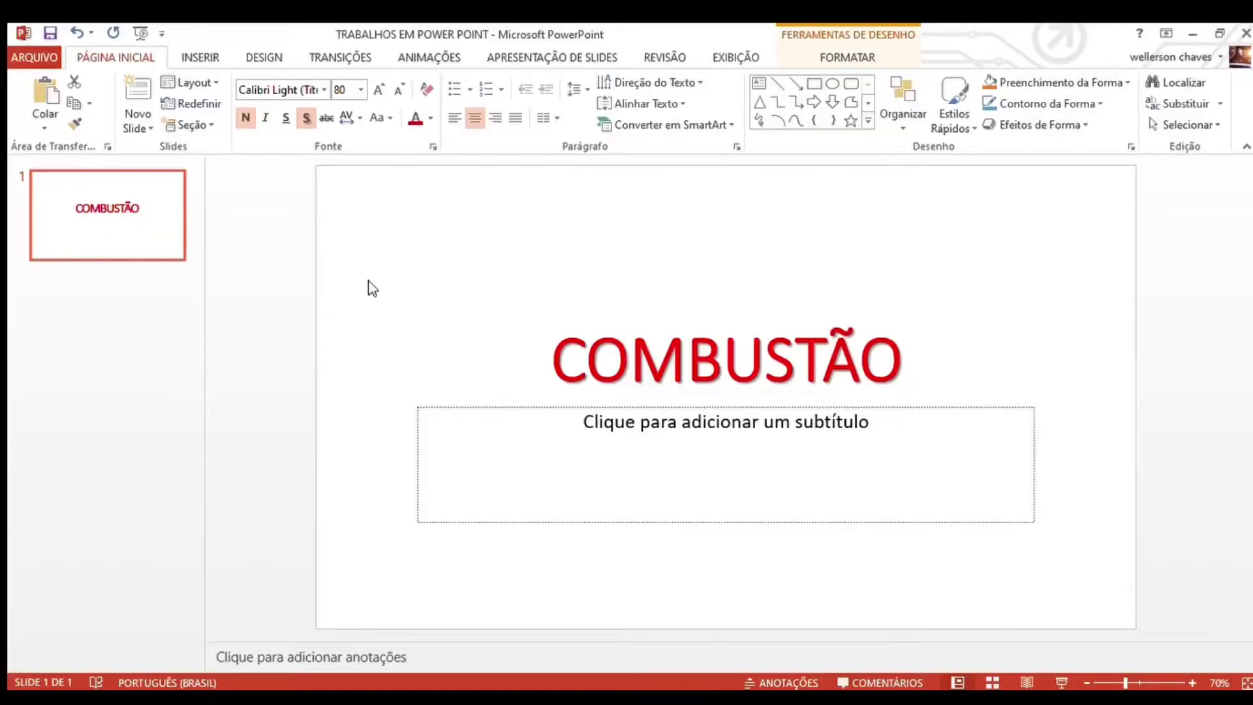
pyautogui.click(372, 287)
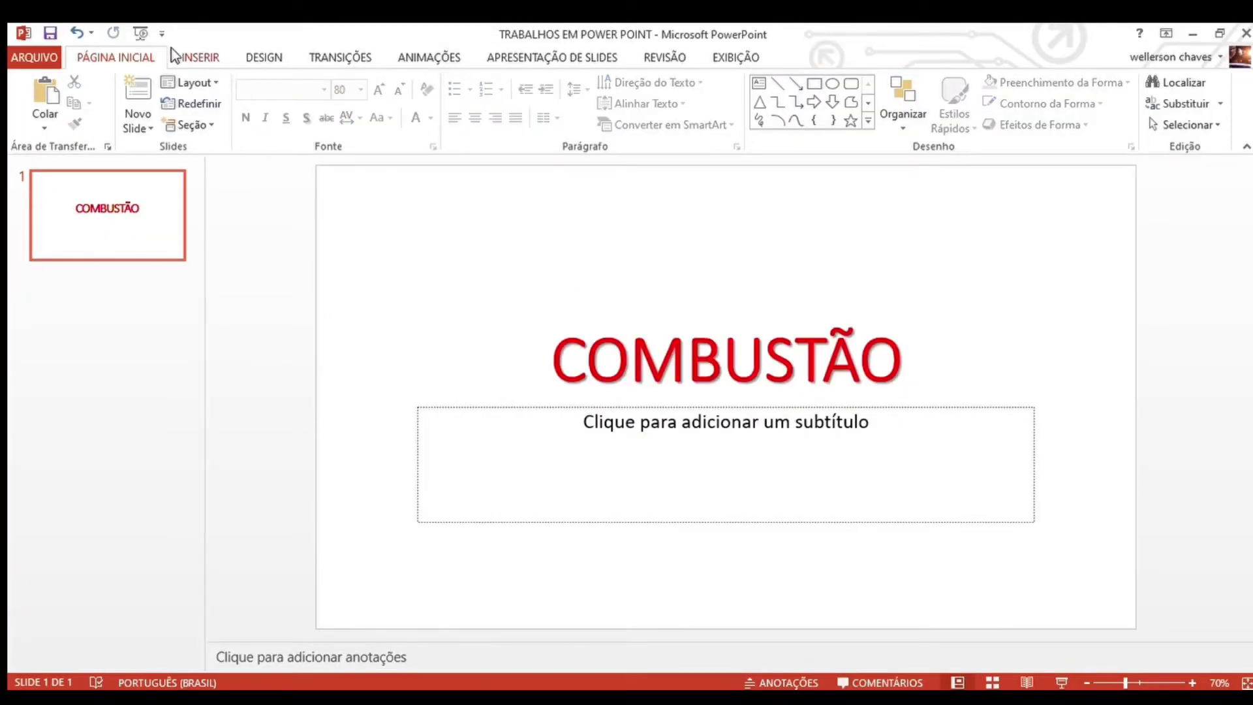
pyautogui.click(256, 57)
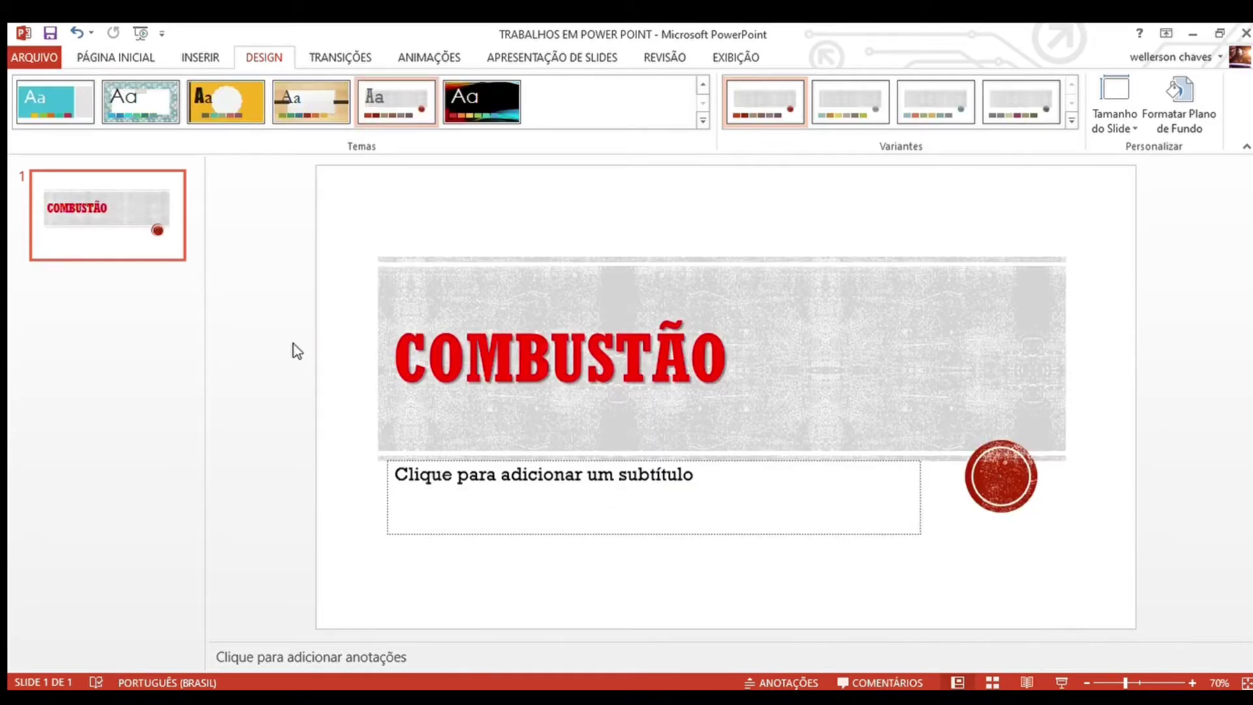
# - Add the subtitle 'ELEMENTOS INDISPENSÁVEIS' to the title slide
pyautogui.click(494, 497)
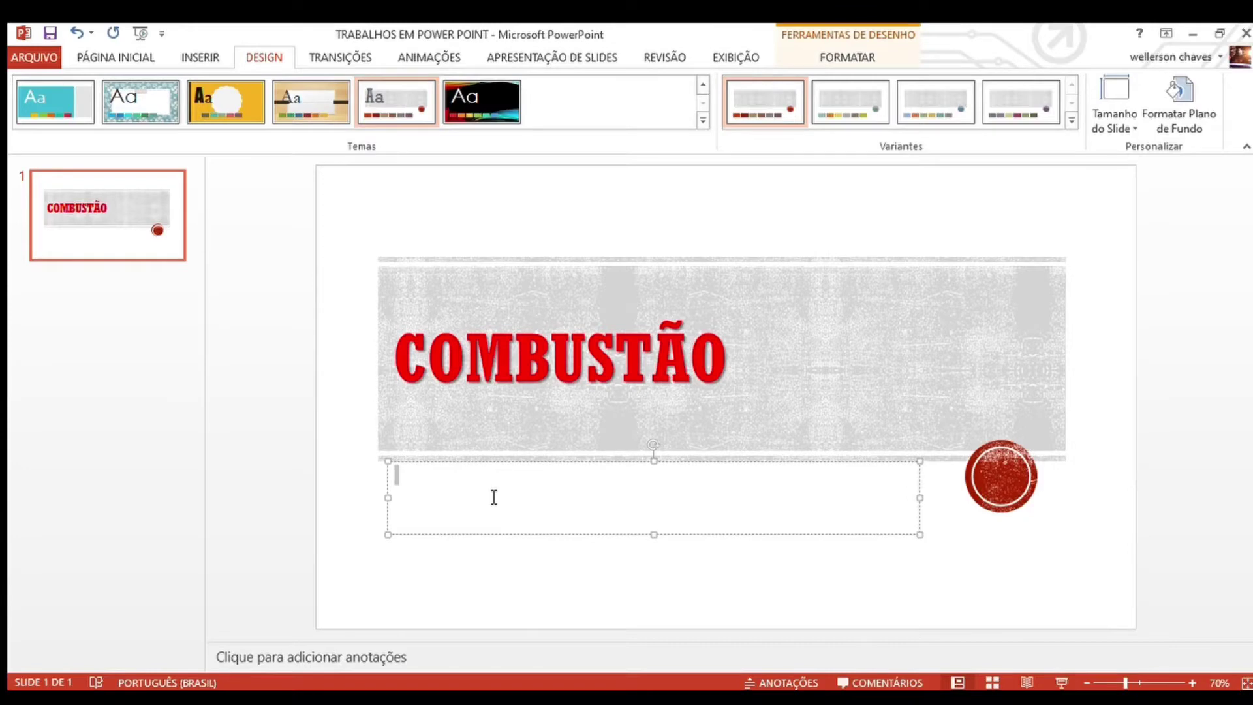
pyautogui.write('ELEM')
pyautogui.write('ENTOS INDISPENSÁVEIS')
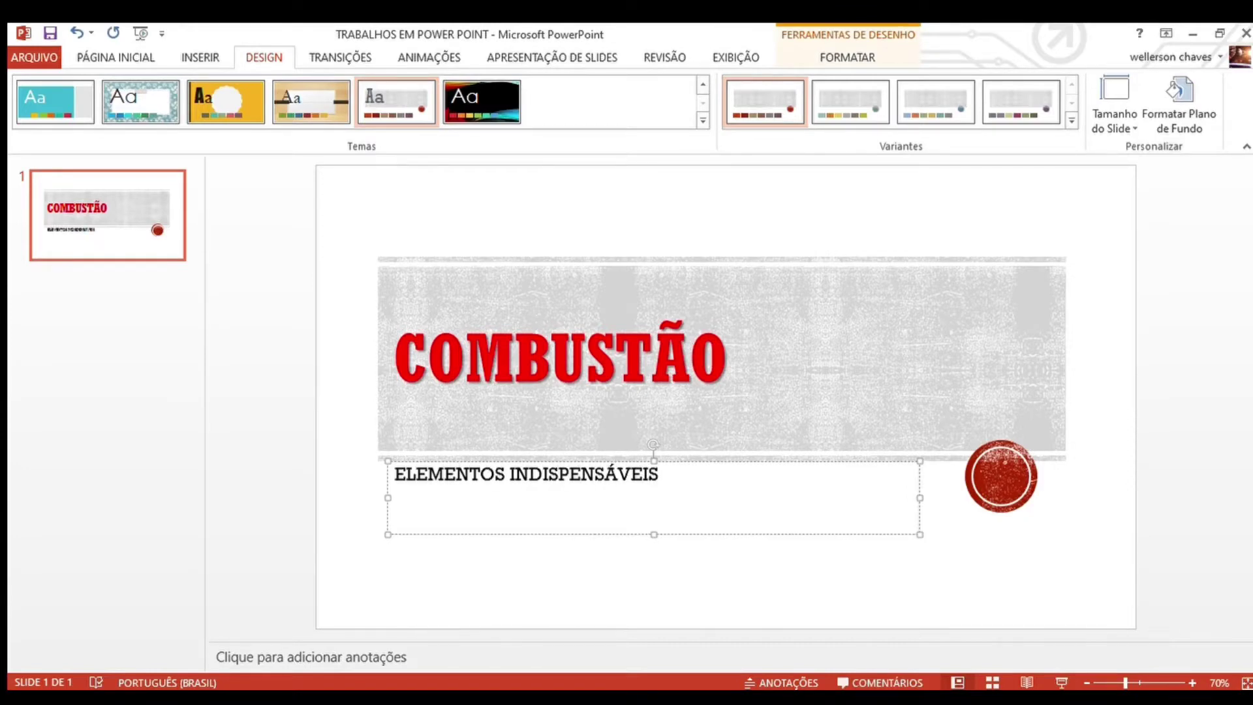
pyautogui.click(254, 369)
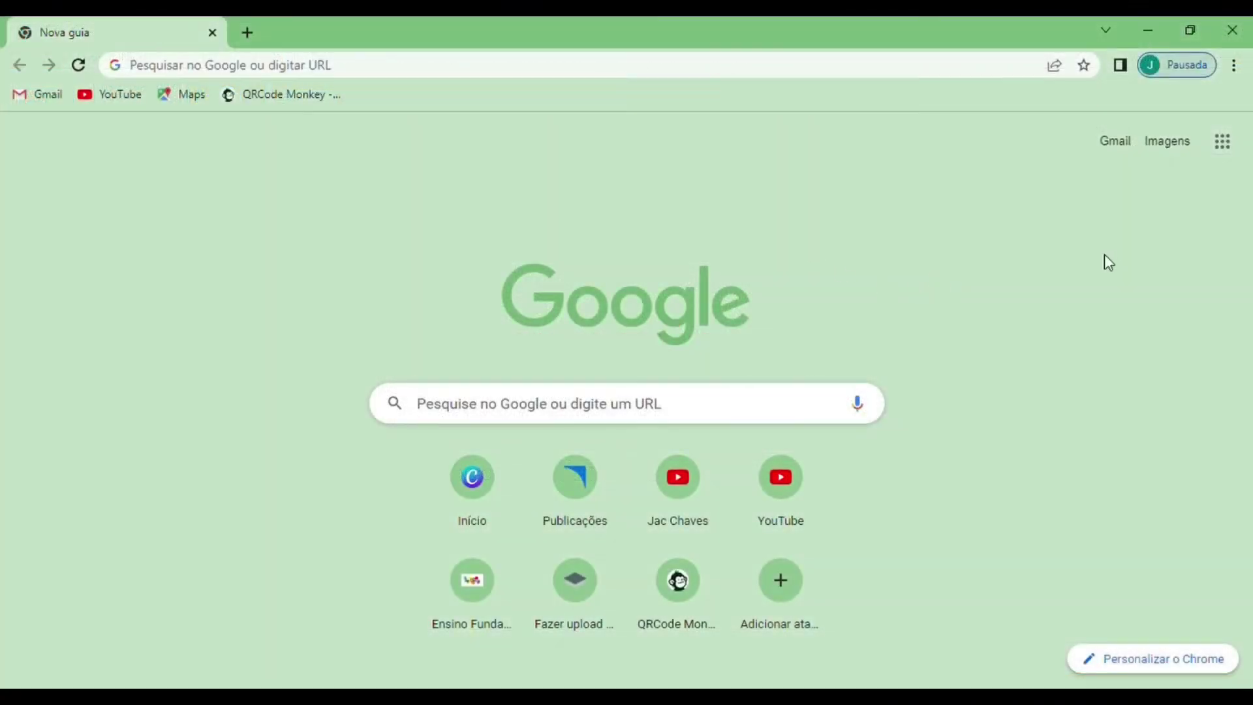
# - Search Google Images for COMBUSTÃO and preview the hexagon combustion collage
pyautogui.click(632, 420)
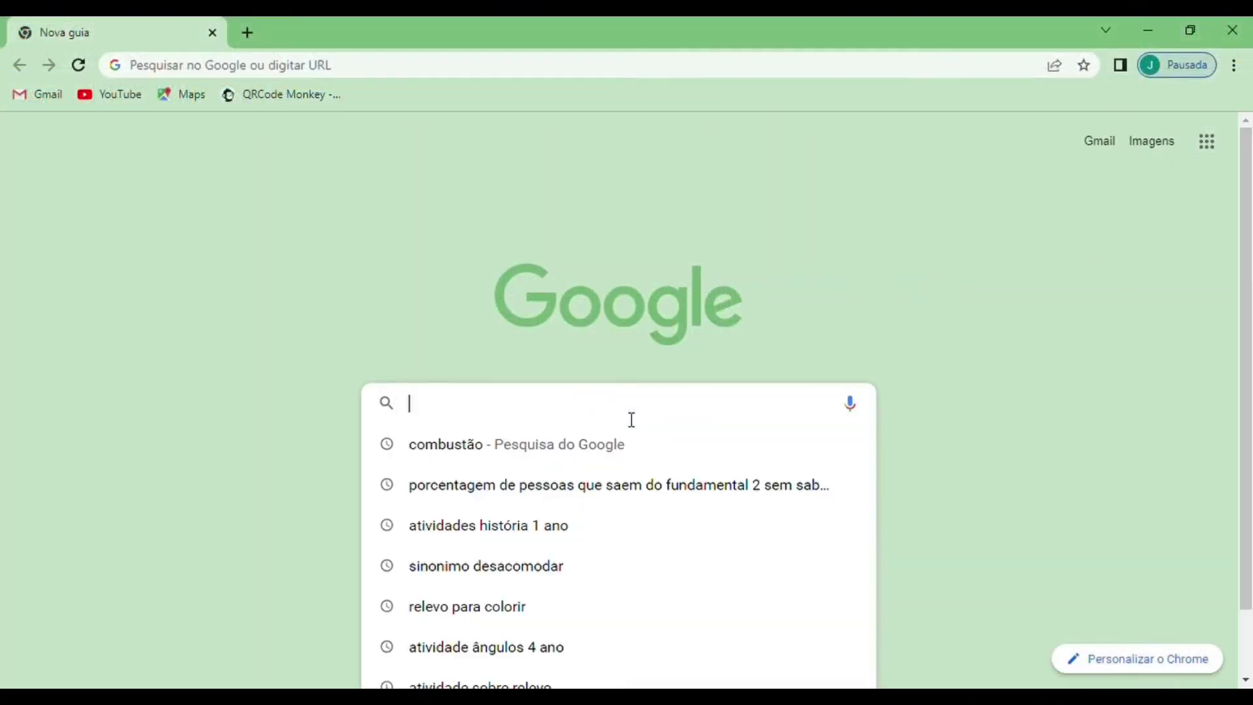
pyautogui.write('COMBUST')
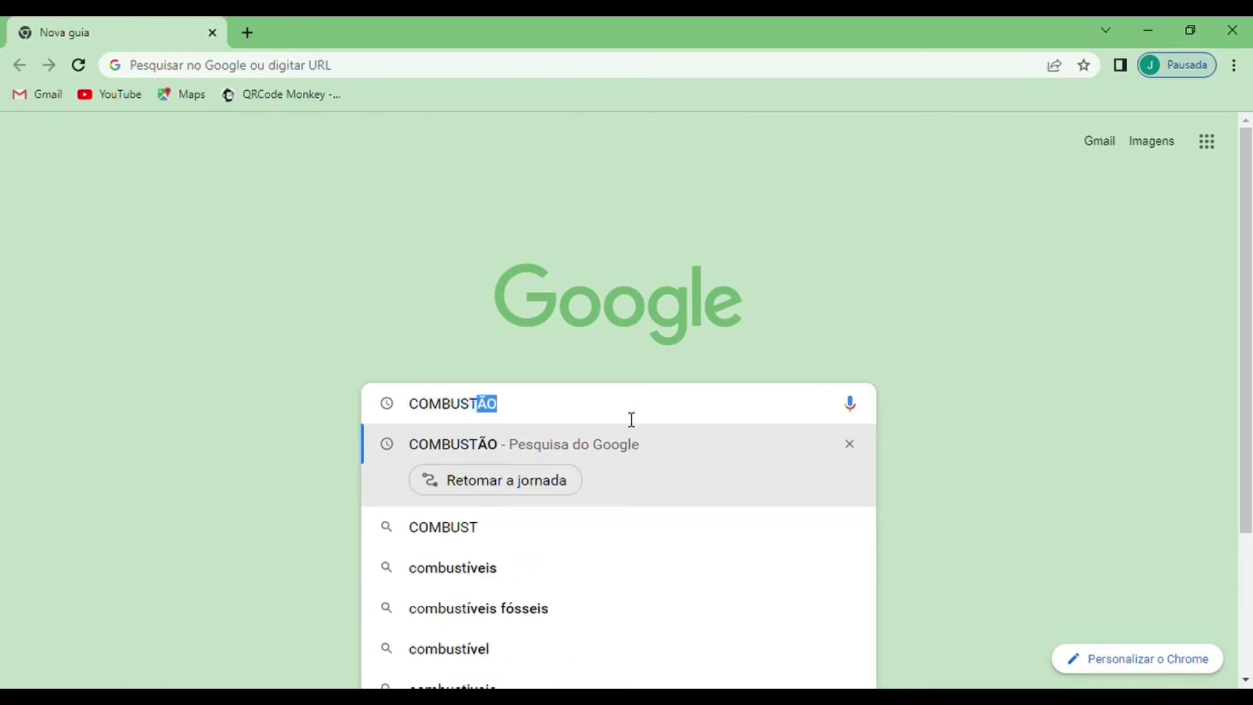
pyautogui.write('ÃO')
pyautogui.press('Return')
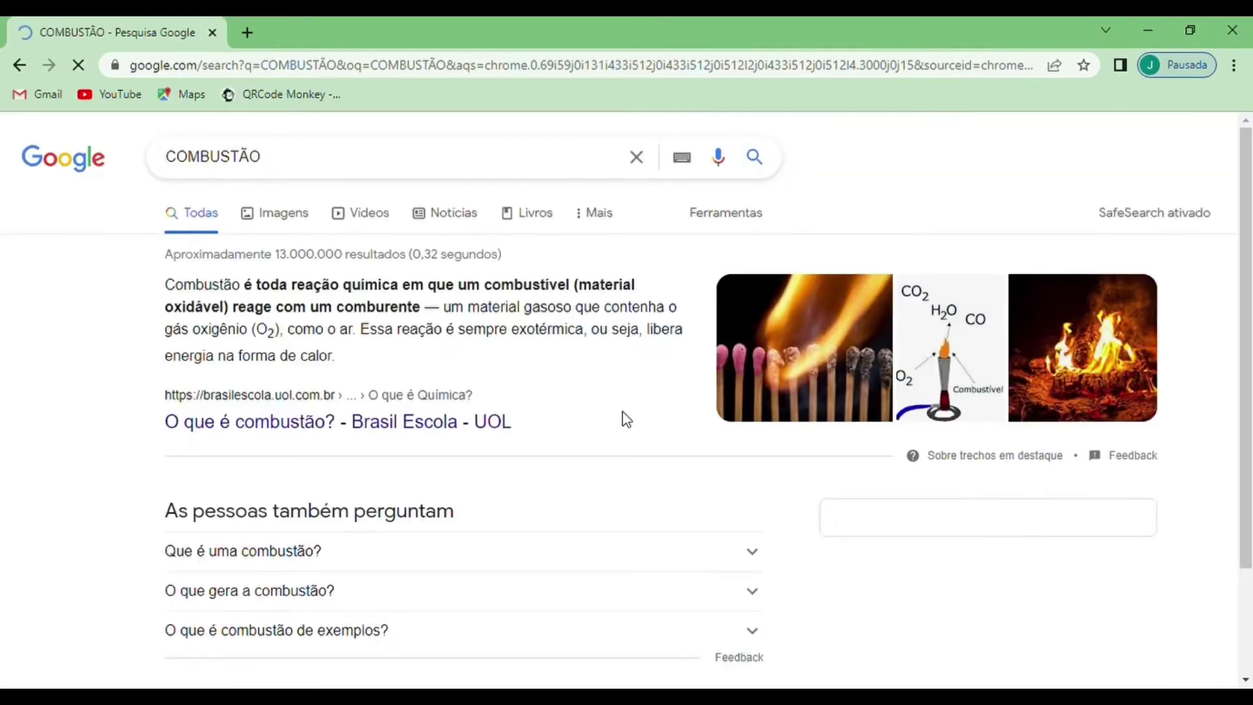
pyautogui.click(300, 215)
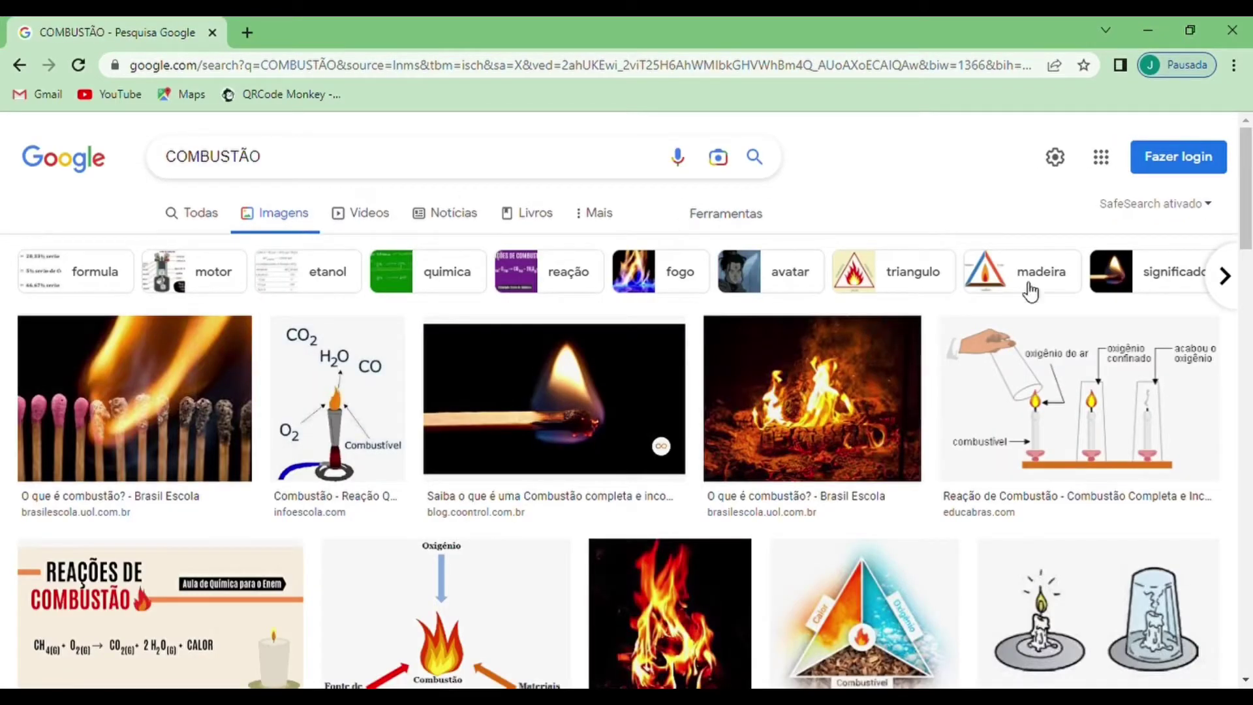
pyautogui.moveTo(1246, 202); pyautogui.dragTo(1249, 359)
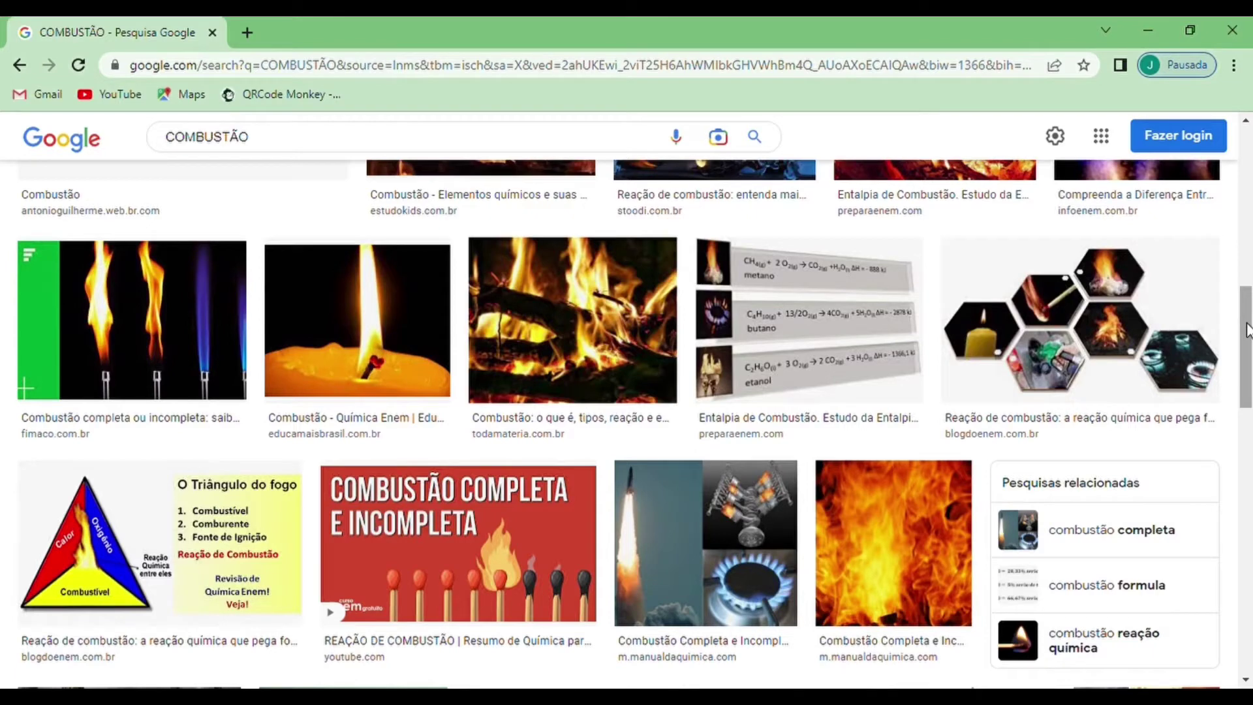
pyautogui.click(1082, 291)
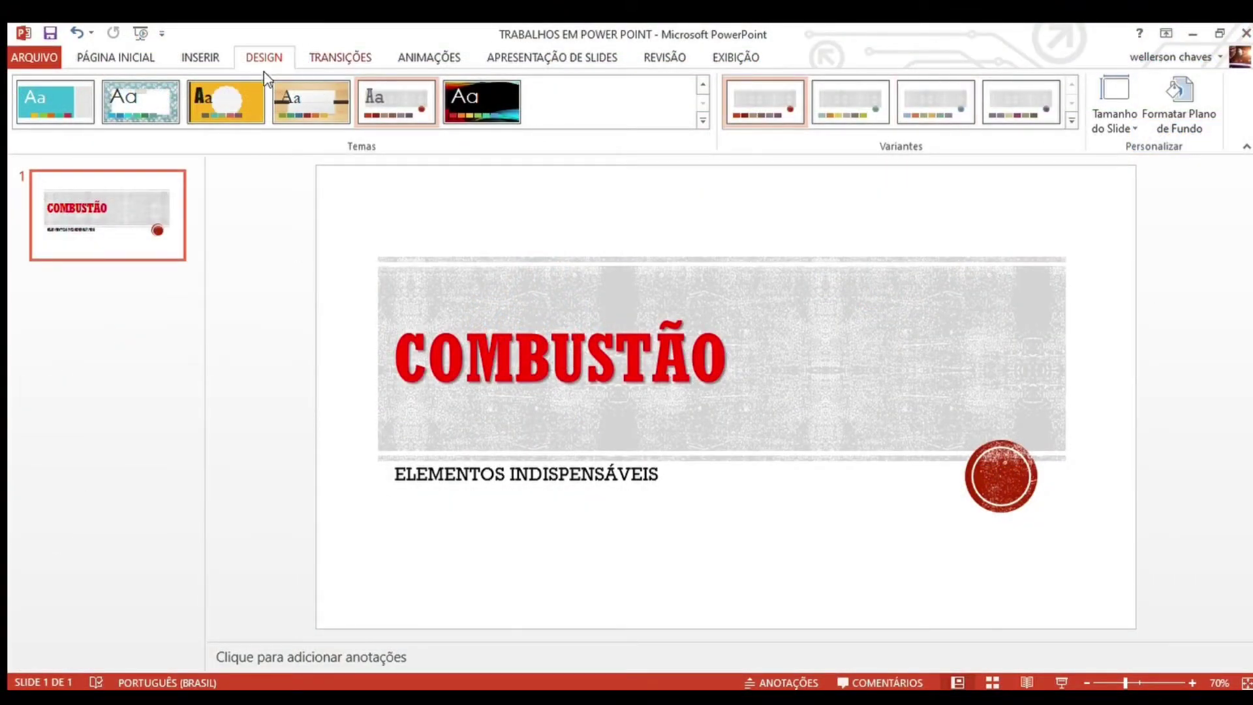
# - Insert the saved hexagon collage picture and enlarge it to 6,85 × 12,65 cm beside COMBUSTÃO
pyautogui.click(184, 62)
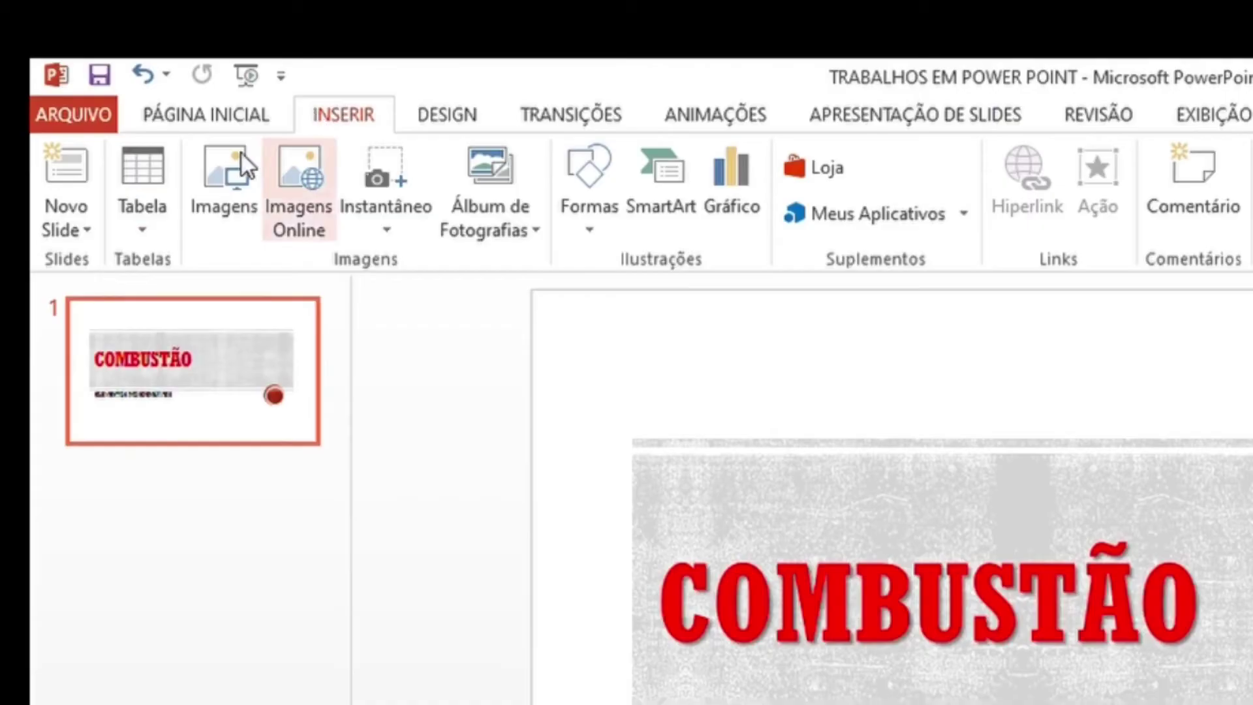
pyautogui.click(122, 105)
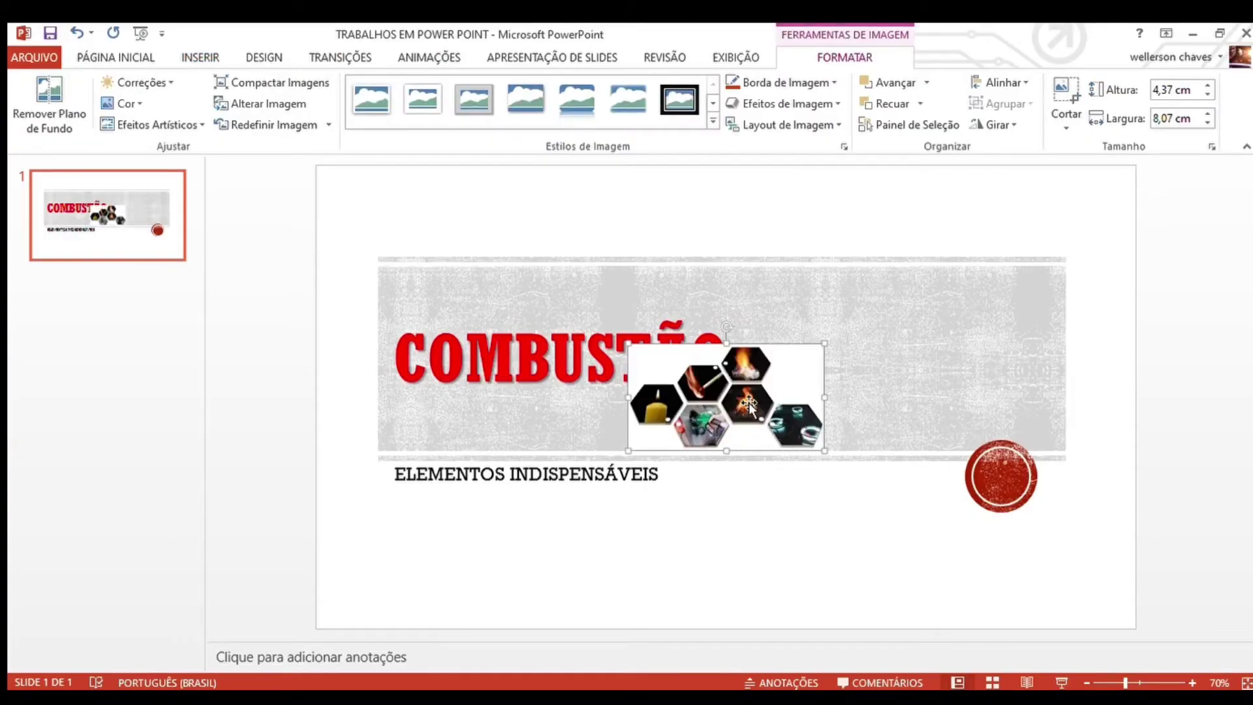
pyautogui.moveTo(748, 406); pyautogui.dragTo(809, 527)
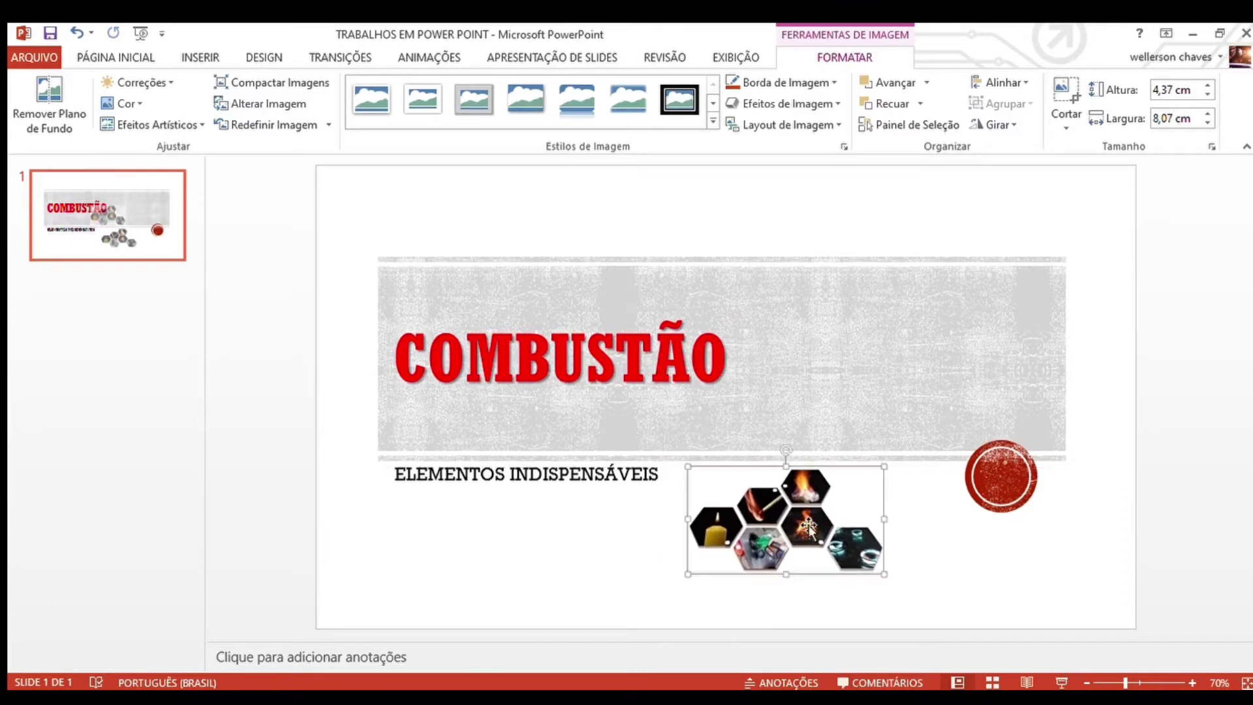
pyautogui.moveTo(884, 575); pyautogui.dragTo(970, 619)
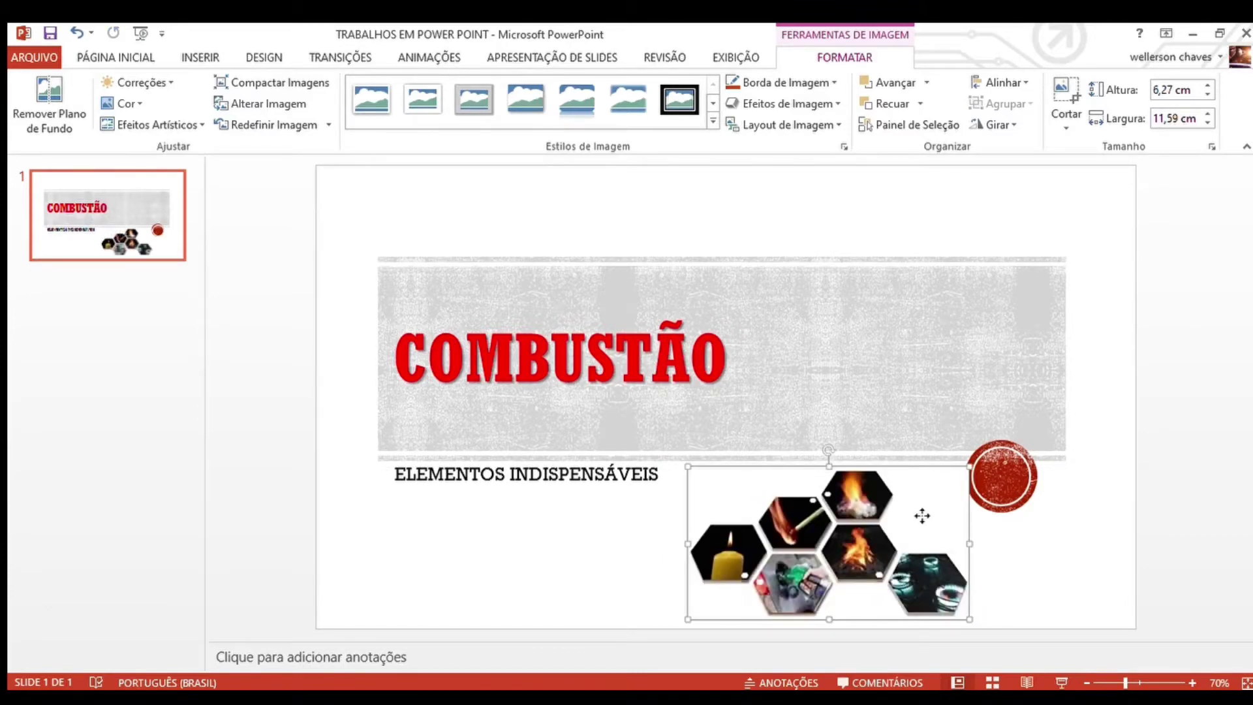
pyautogui.moveTo(921, 515); pyautogui.dragTo(945, 367)
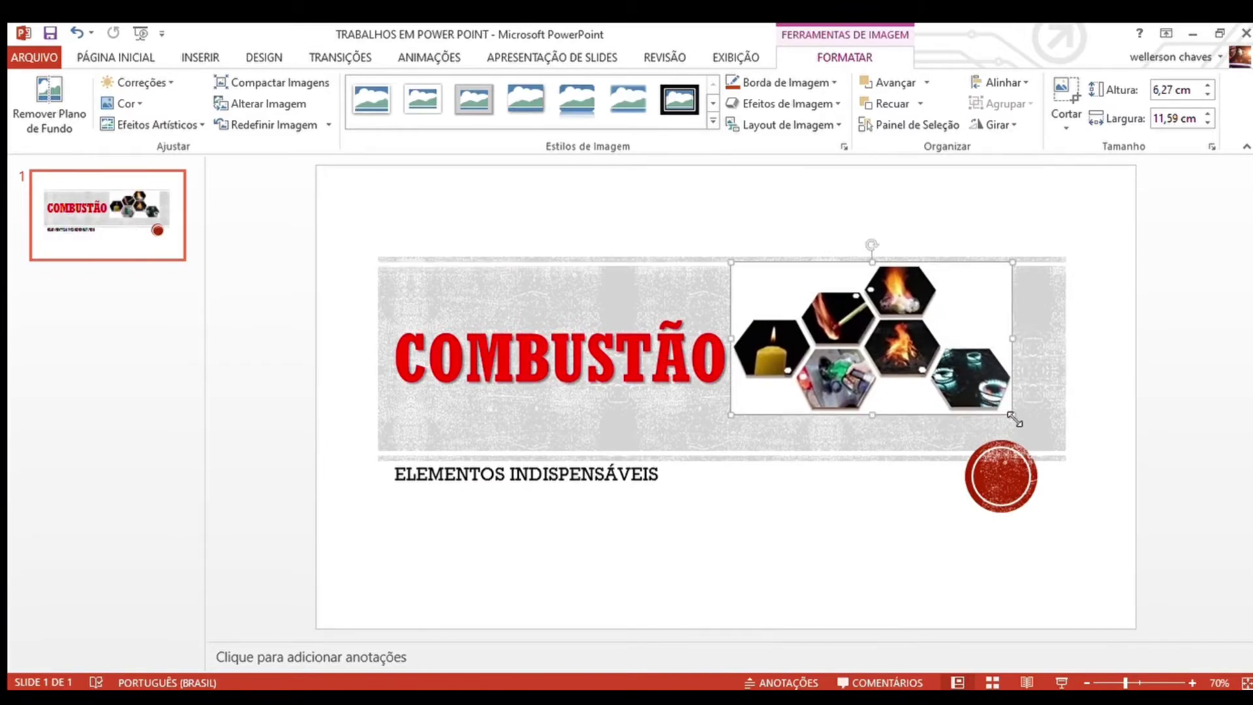
pyautogui.moveTo(1021, 426); pyautogui.dragTo(1046, 440)
pyautogui.moveTo(939, 383); pyautogui.dragTo(968, 395)
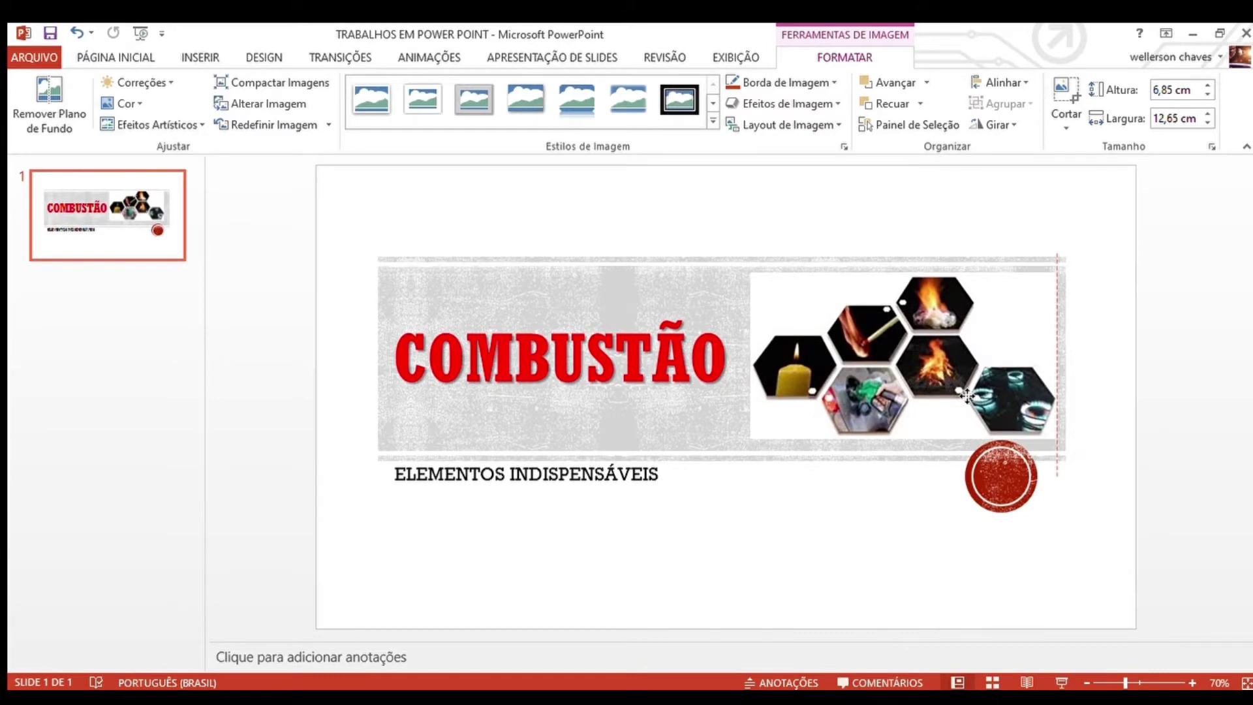
pyautogui.click(1176, 335)
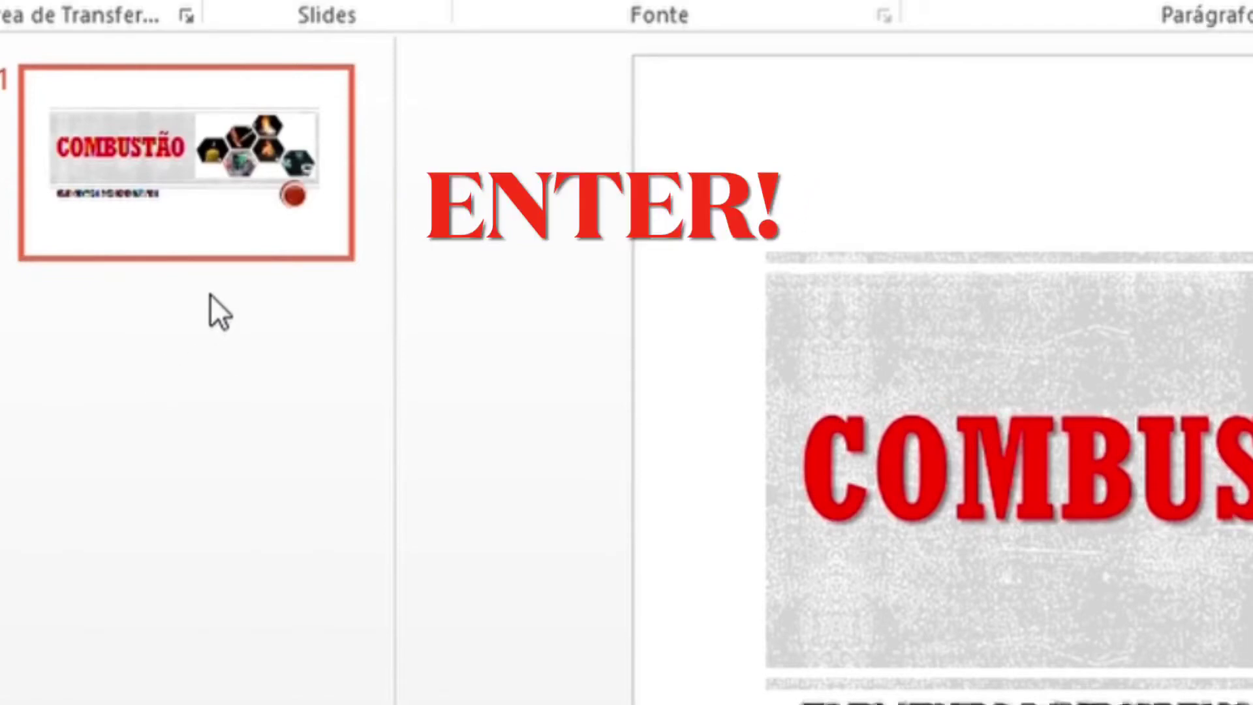
# - Add slide 2 and give it the title 'O QUE É COMBUSTÃO?'
pyautogui.click(210, 295)
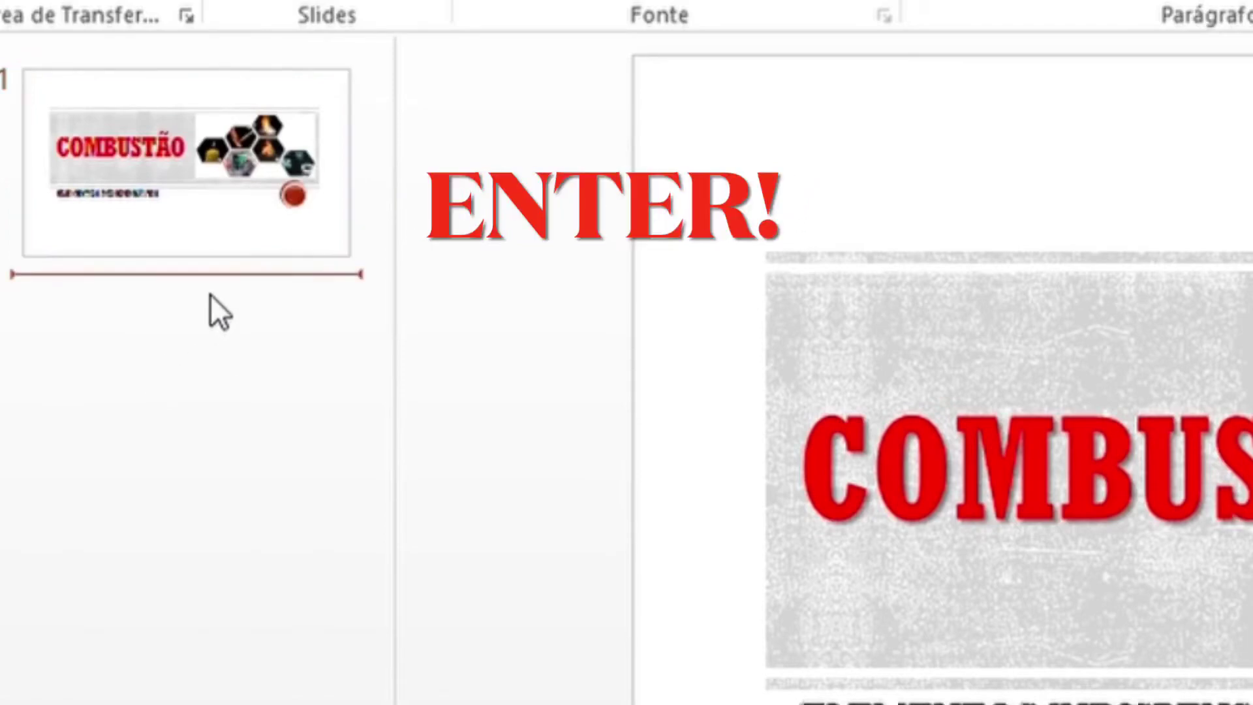
pyautogui.press('Return')
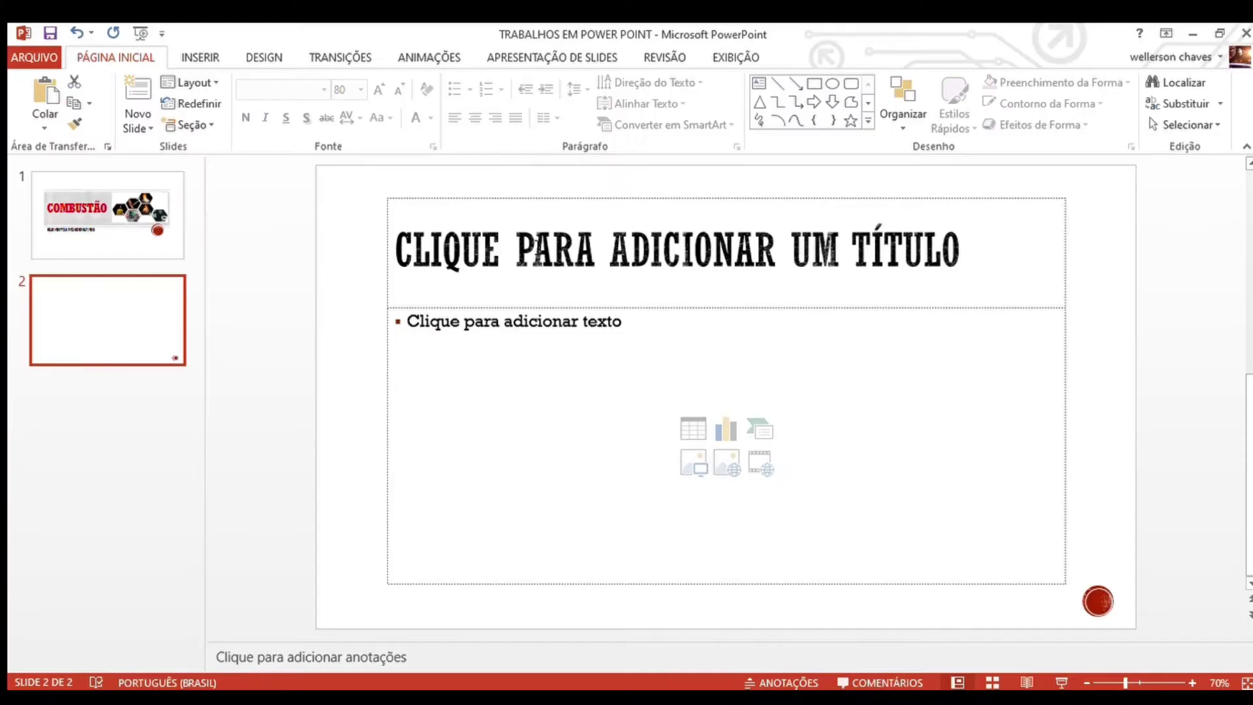
pyautogui.click(538, 247)
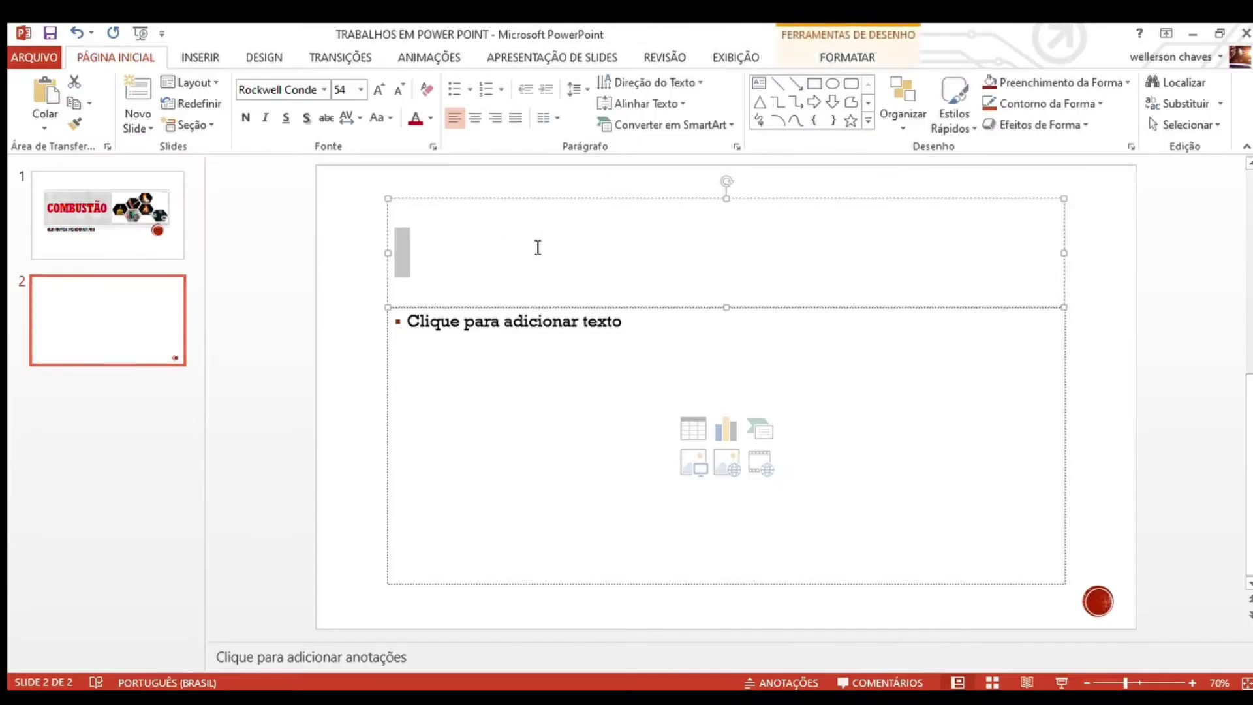
pyautogui.write('O ')
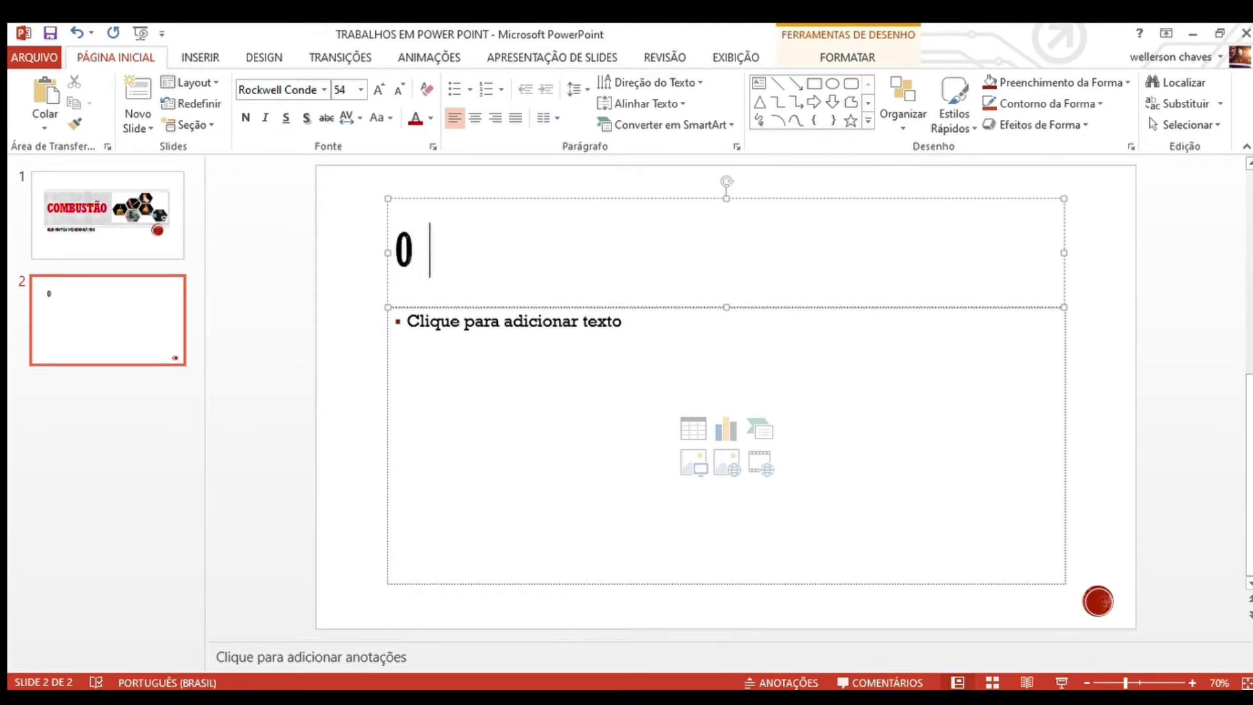
pyautogui.write('QUE É COMBUST')
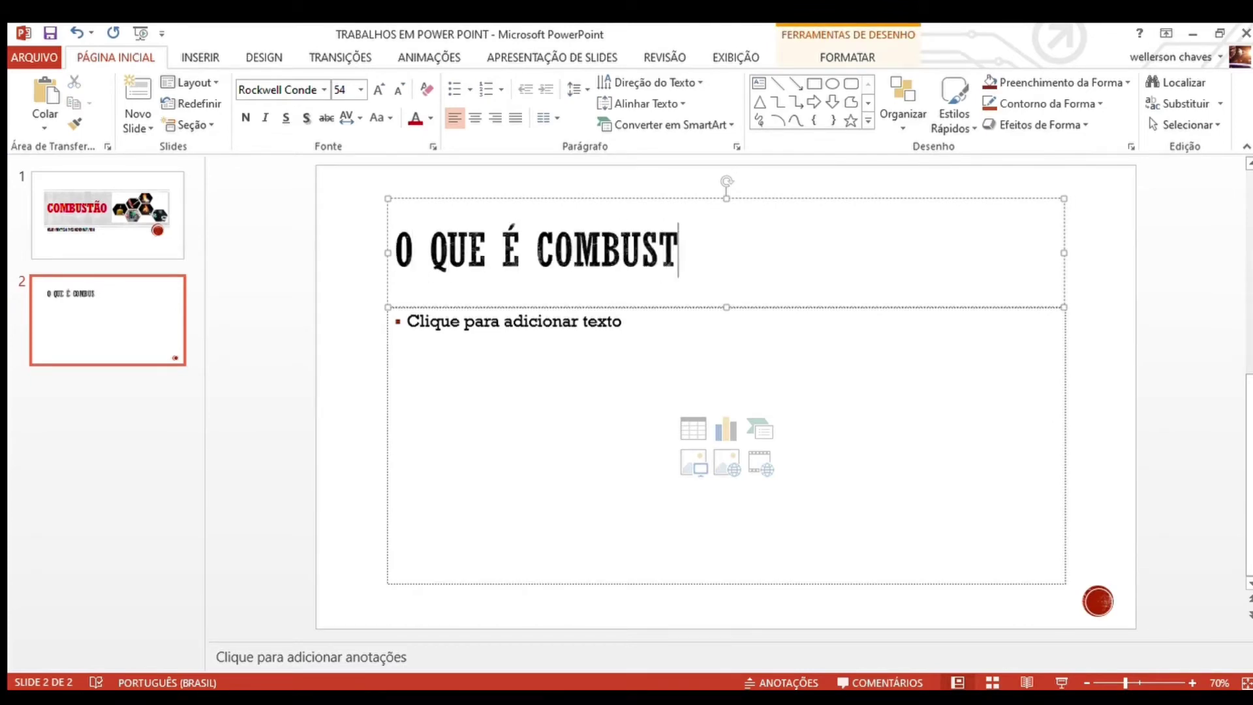
pyautogui.write('ÃO?')
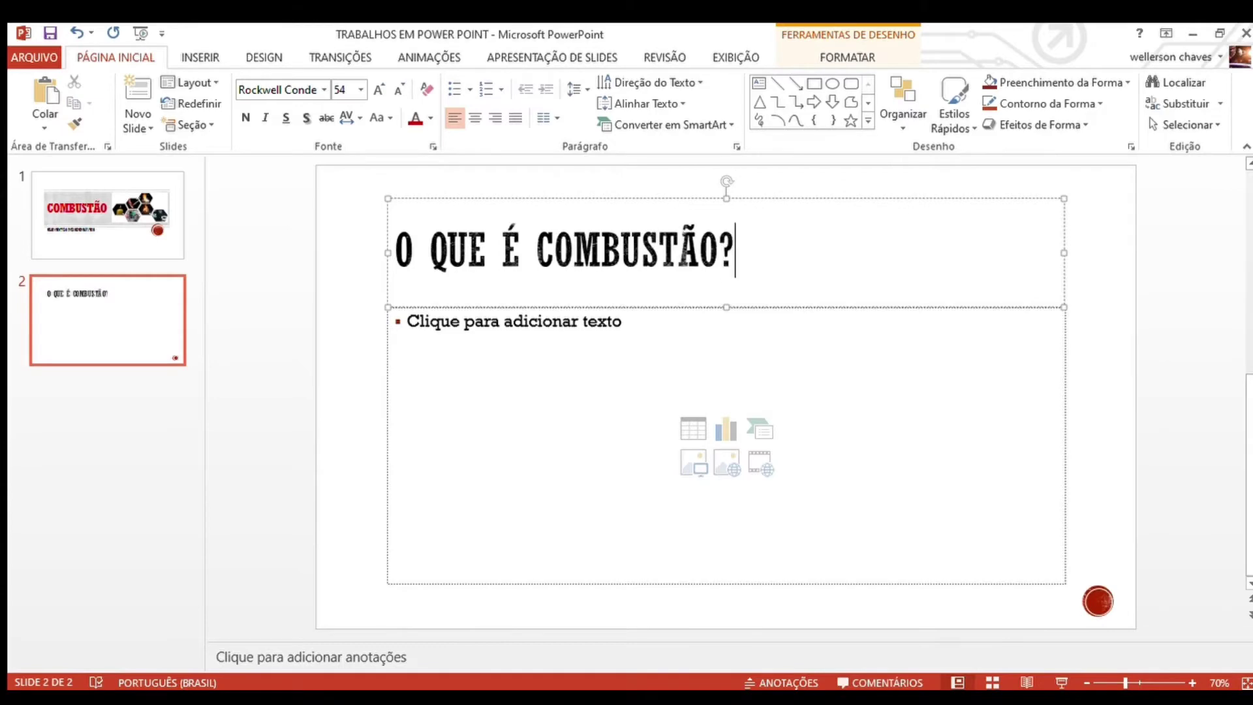
pyautogui.click(250, 278)
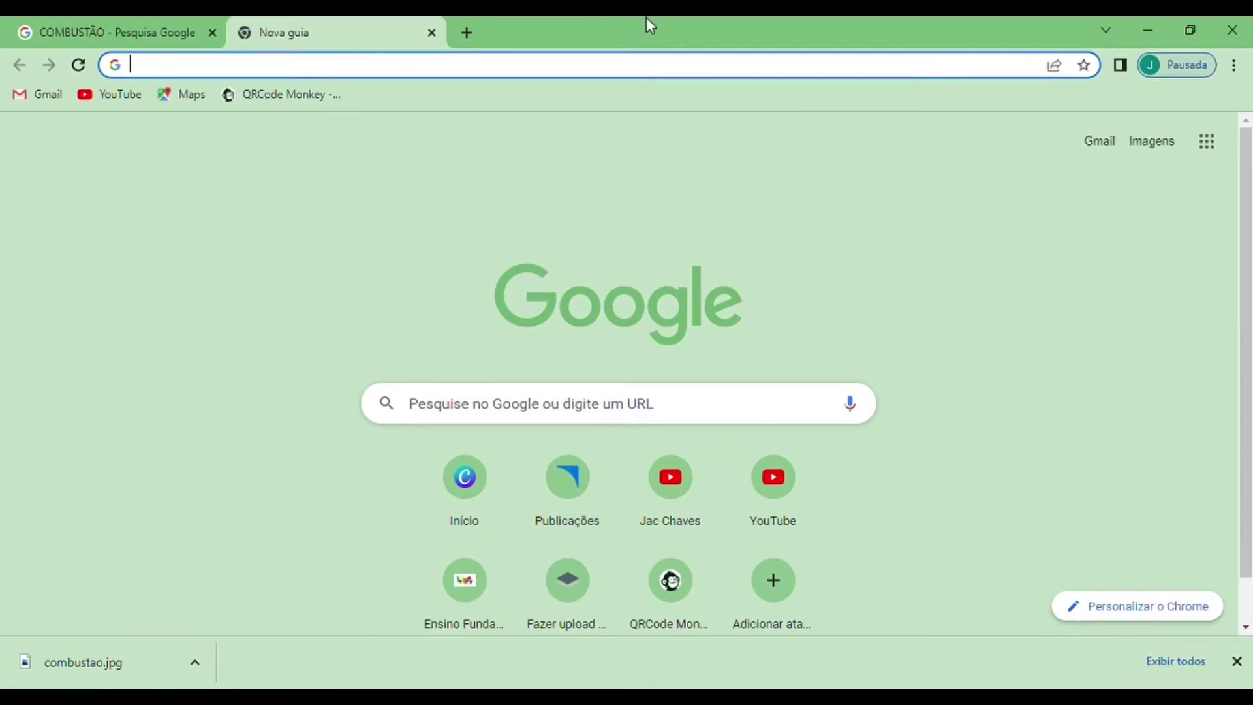
# - Dismiss the download notice, open jac-chaves.com and go to its Química Fundamental 1 page
pyautogui.click(1236, 661)
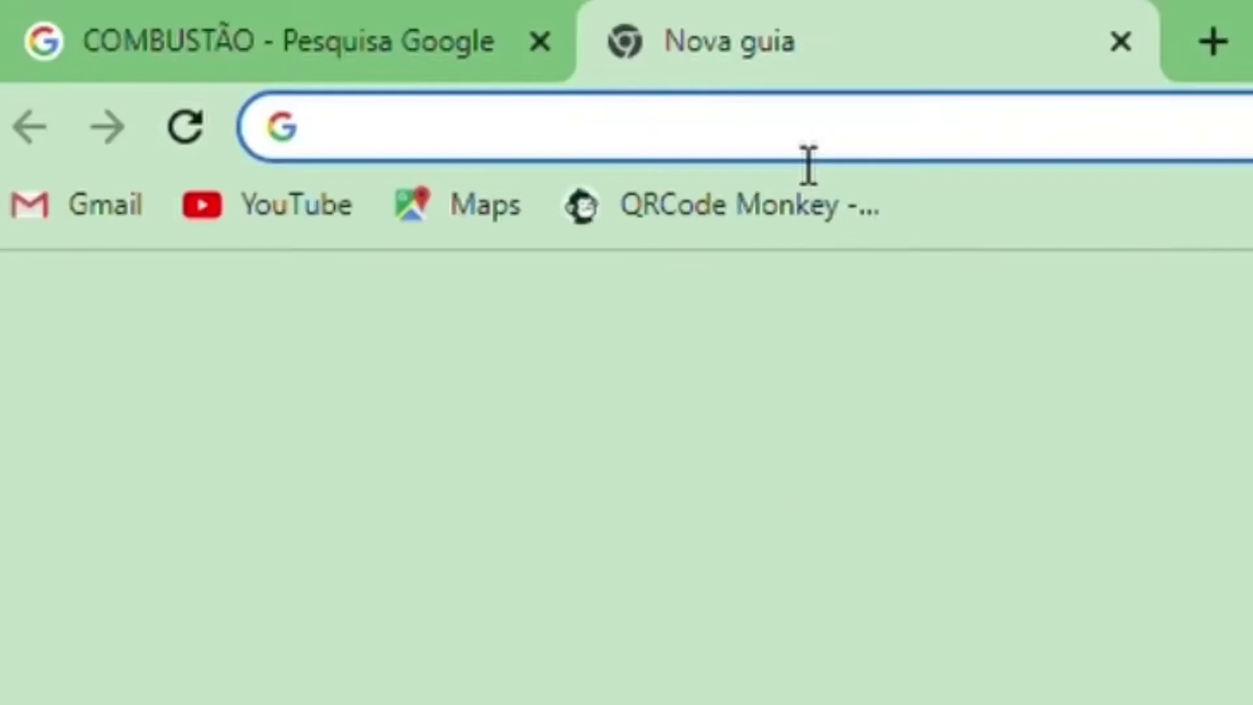
pyautogui.write('JAC')
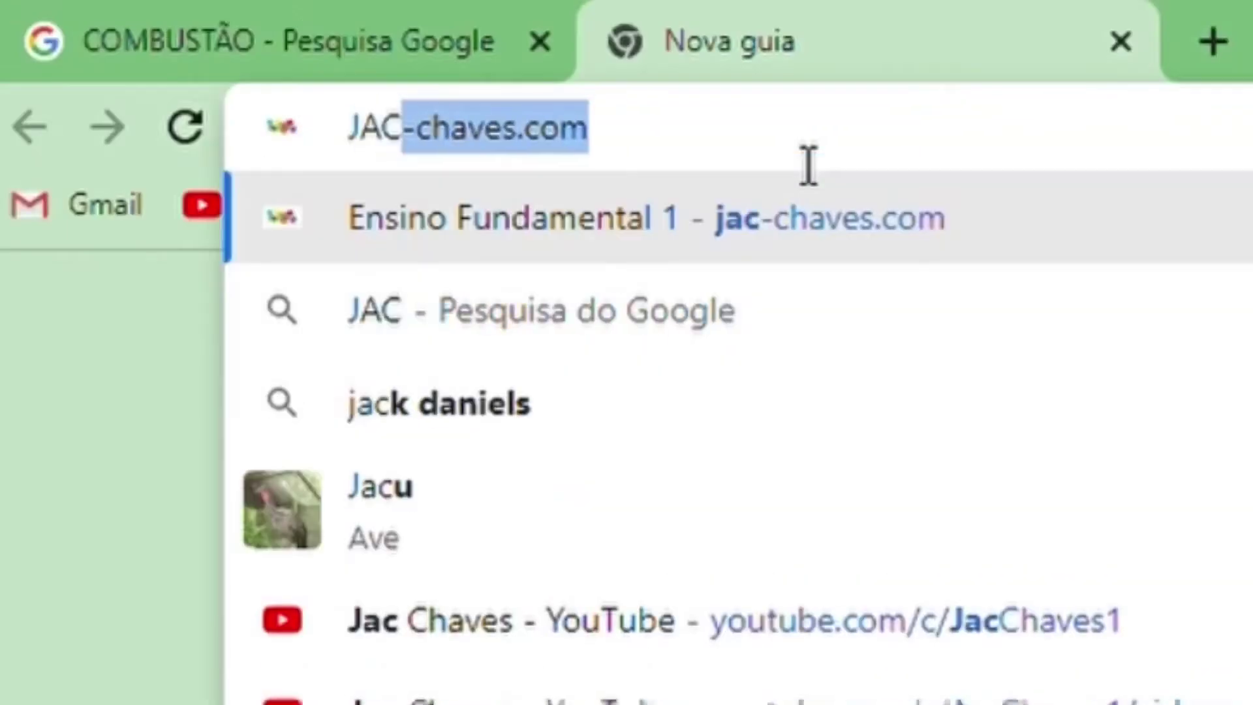
pyautogui.press('Return')
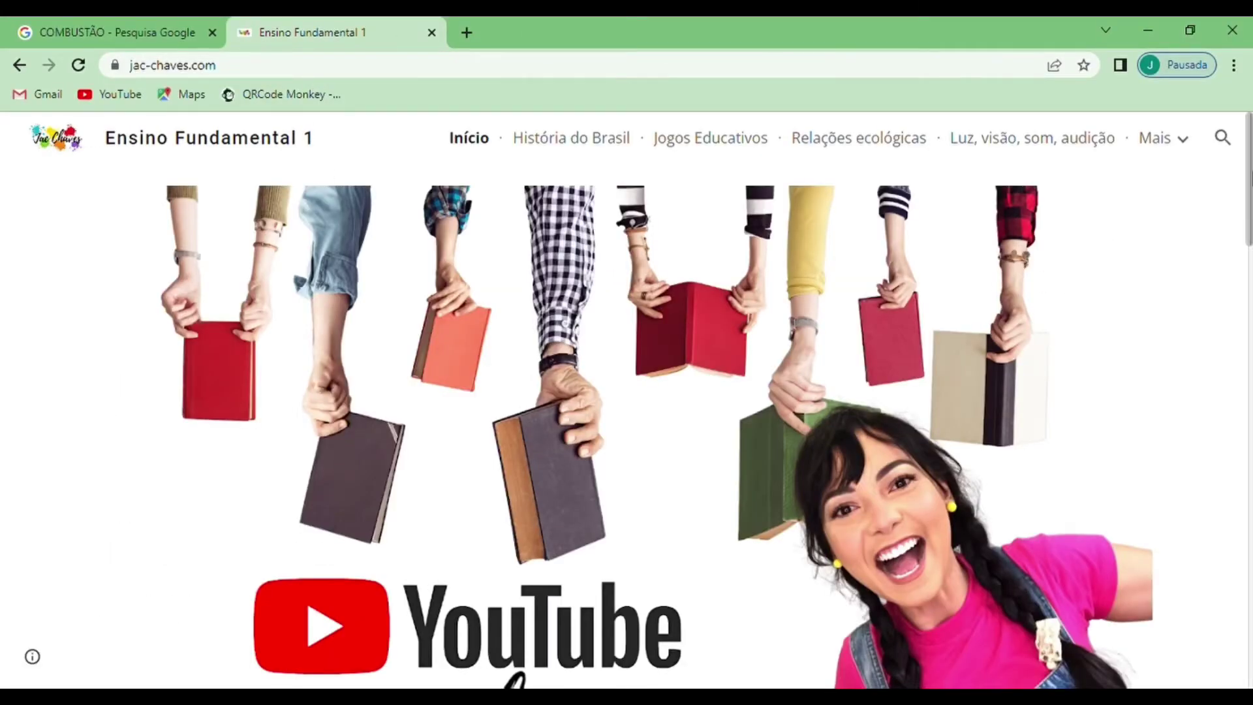
pyautogui.scroll(-5, 627, 400)
pyautogui.scroll(-10, 627, 400)
pyautogui.scroll(-5, 626, 400)
pyautogui.scroll(15, 627, 400)
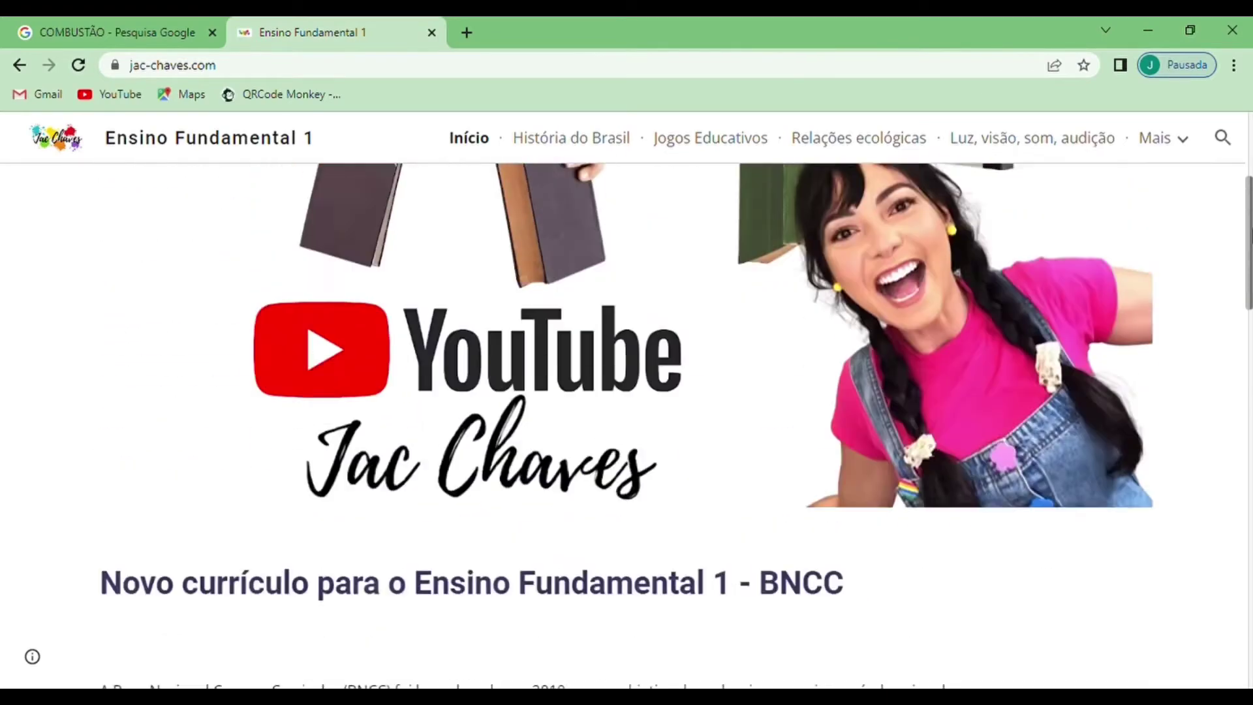
pyautogui.scroll(4, 627, 400)
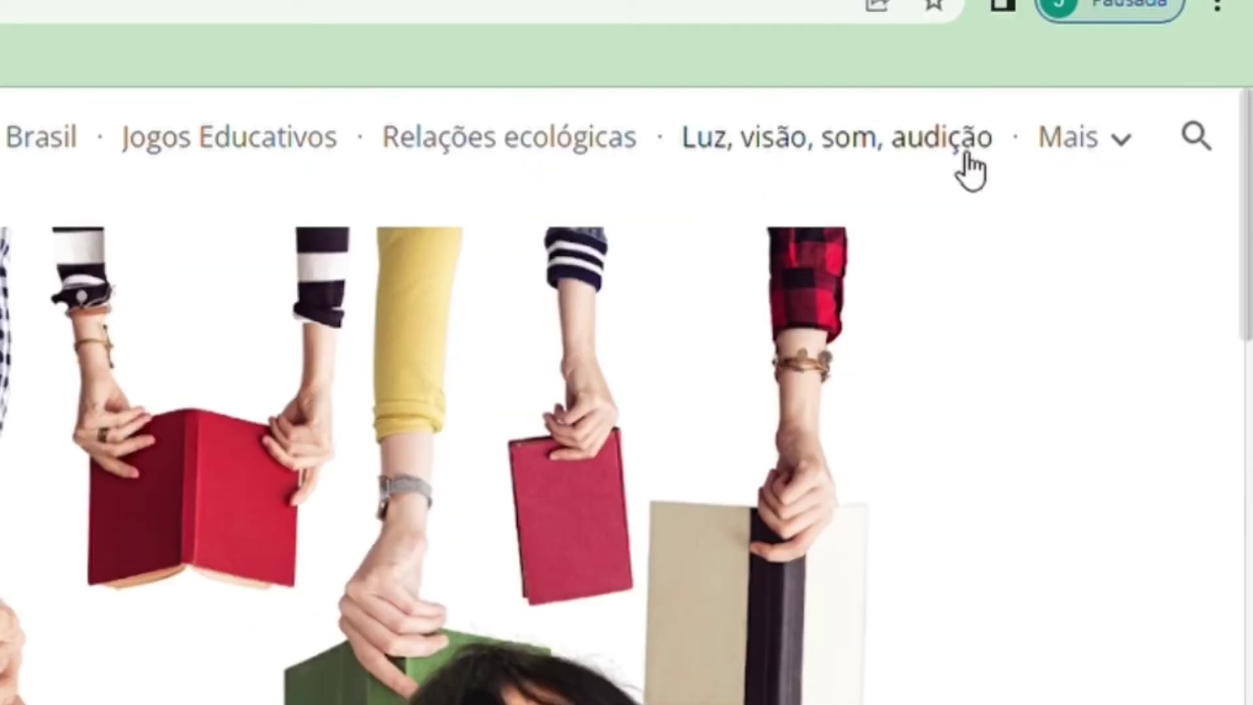
pyautogui.click(1173, 145)
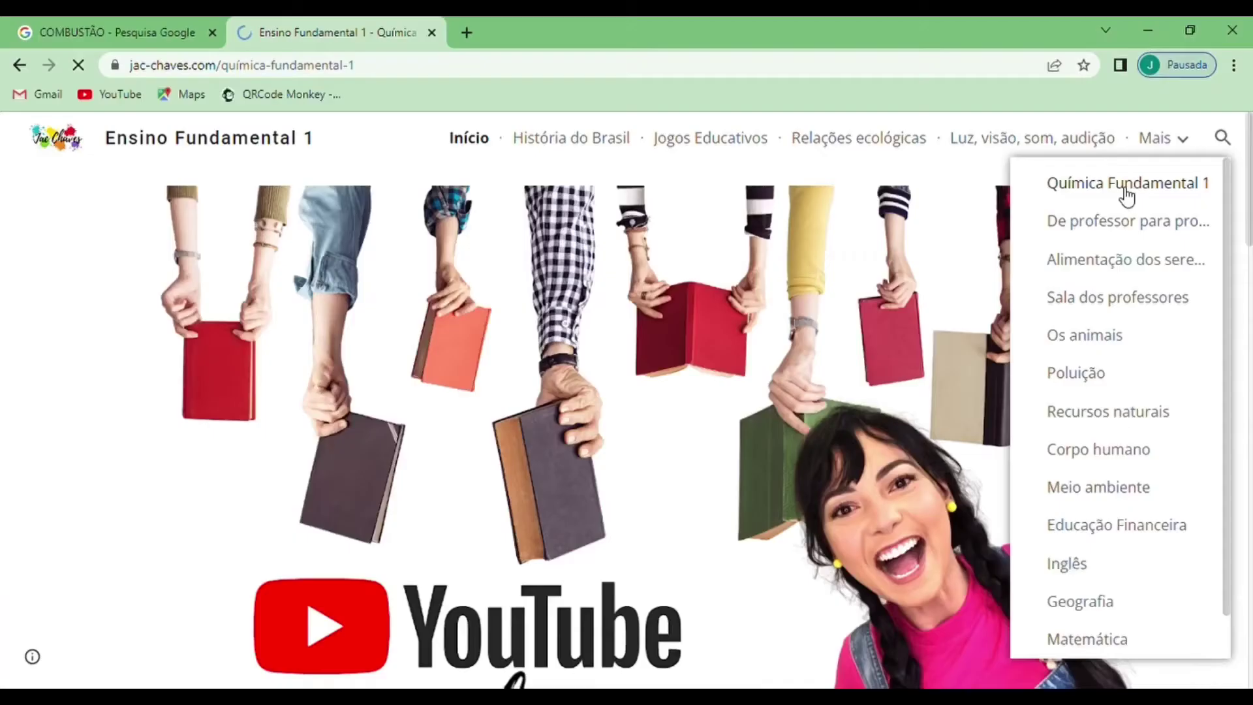
pyautogui.click(1015, 247)
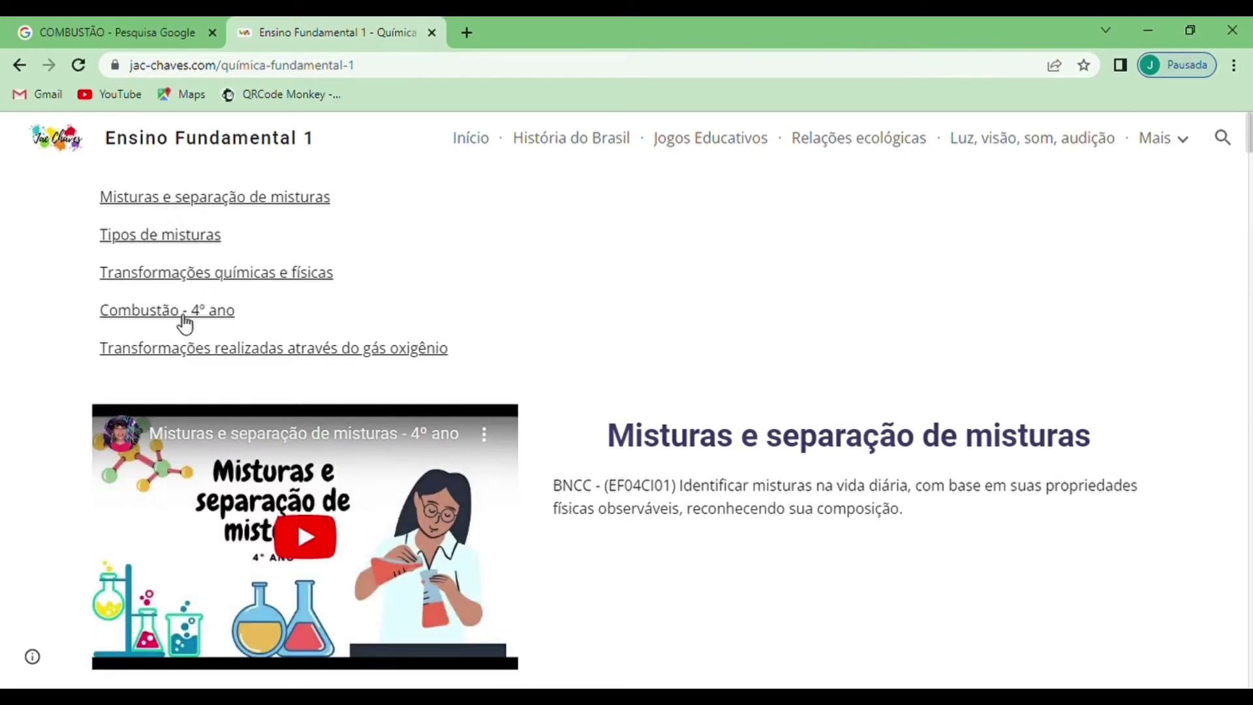
# - Read the Combustão - 4º ano section and close the Google search tab
pyautogui.click(184, 320)
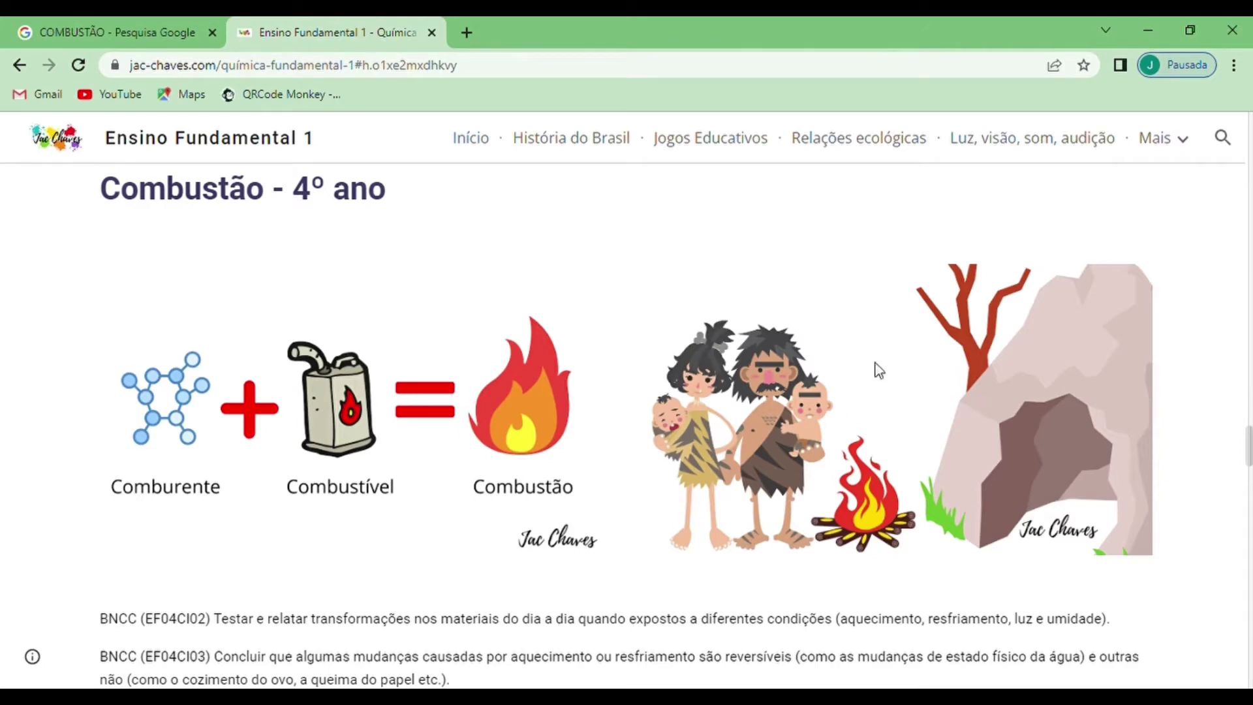
pyautogui.scroll(-1, 1248, 450)
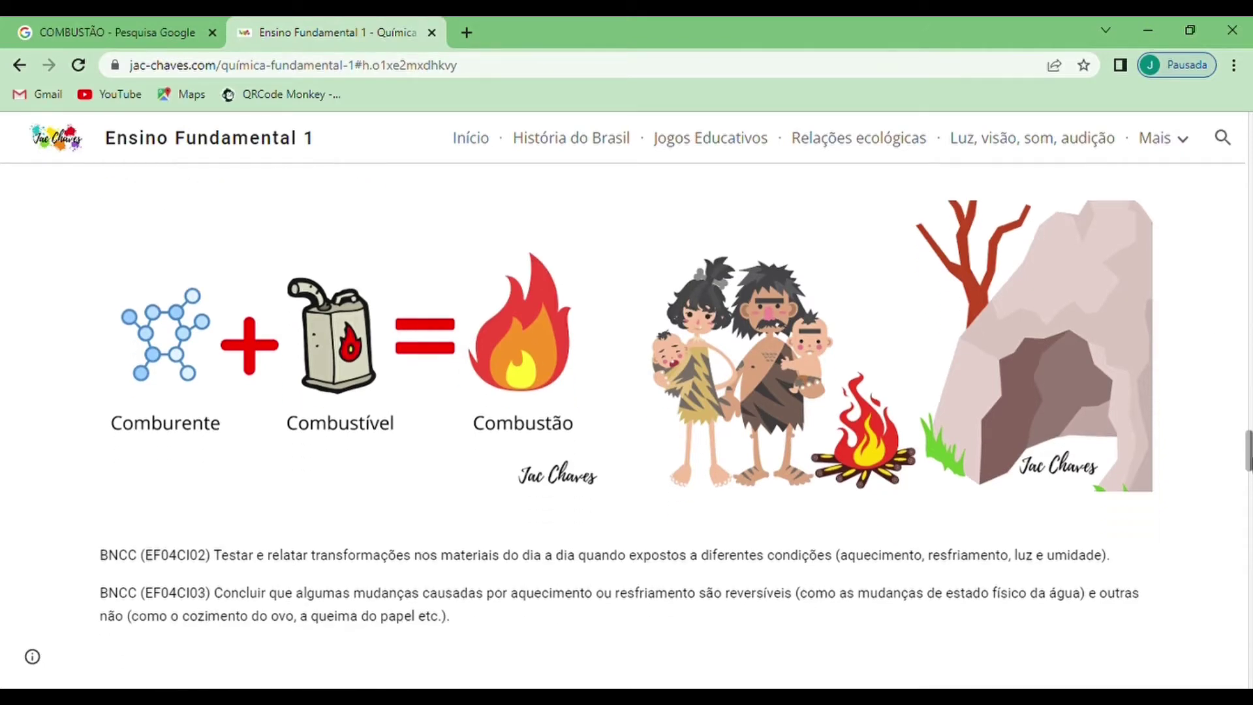
pyautogui.scroll(-1, 1248, 450)
pyautogui.scroll(-1, 1247, 451)
pyautogui.scroll(-2, 1248, 450)
pyautogui.scroll(-4, 1248, 450)
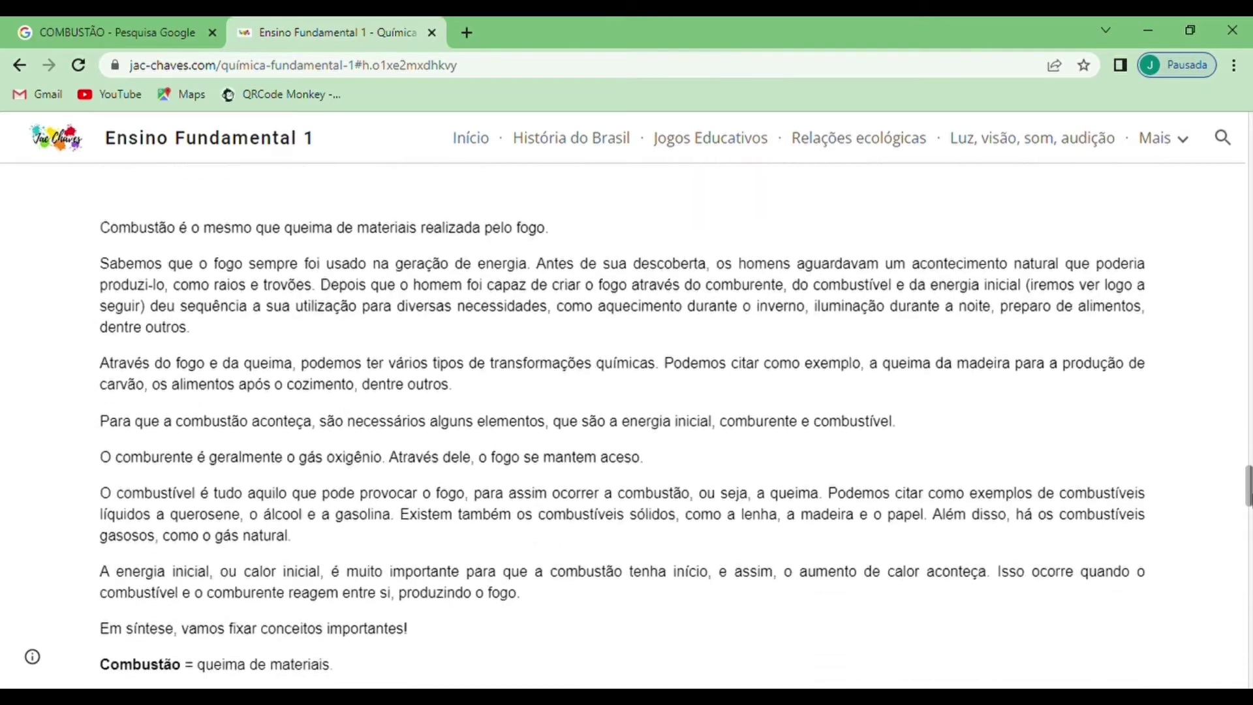
pyautogui.scroll(-3, 1247, 450)
pyautogui.scroll(-4, 1248, 451)
pyautogui.scroll(-4, 1248, 450)
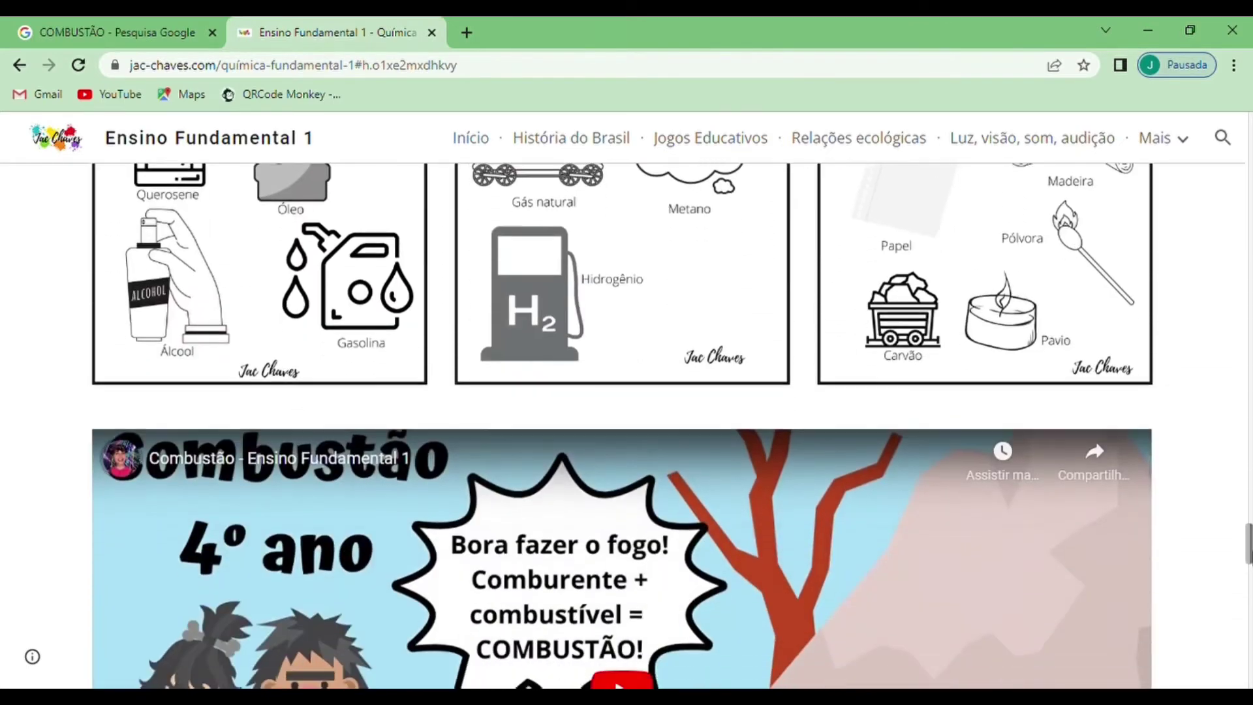
pyautogui.scroll(-1, 1248, 450)
pyautogui.scroll(-3, 1248, 451)
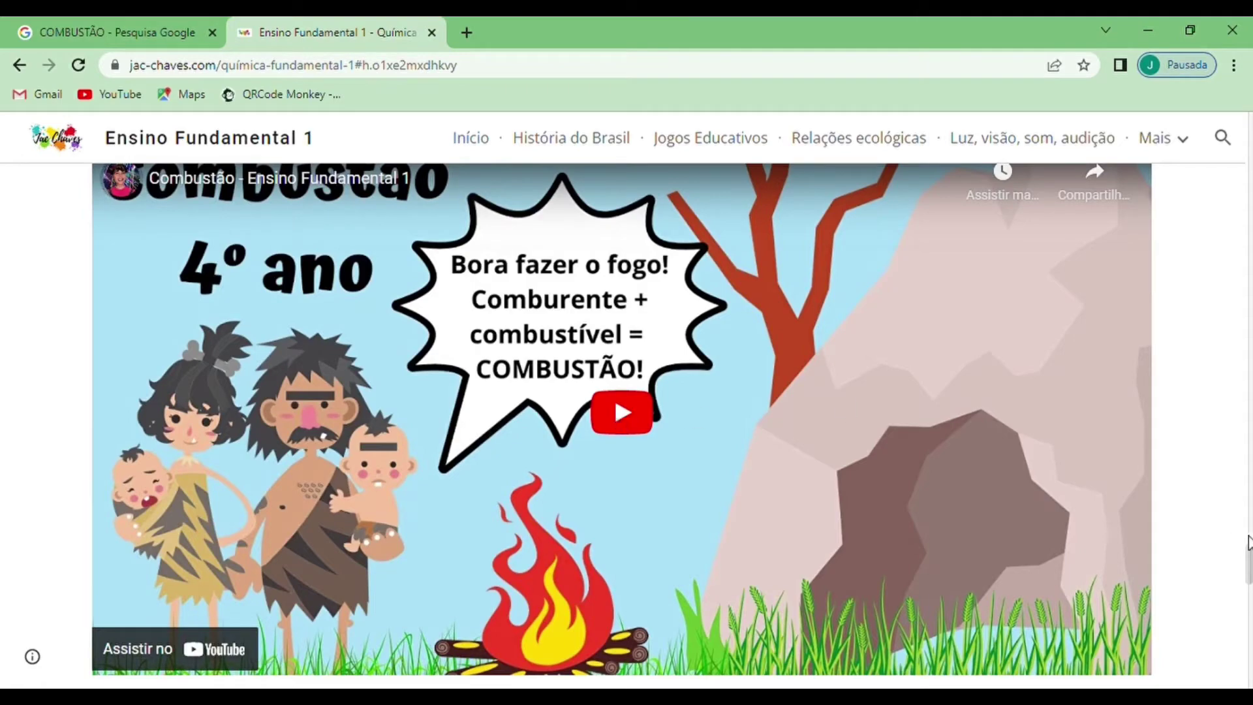
pyautogui.moveTo(1248, 568); pyautogui.dragTo(1249, 502)
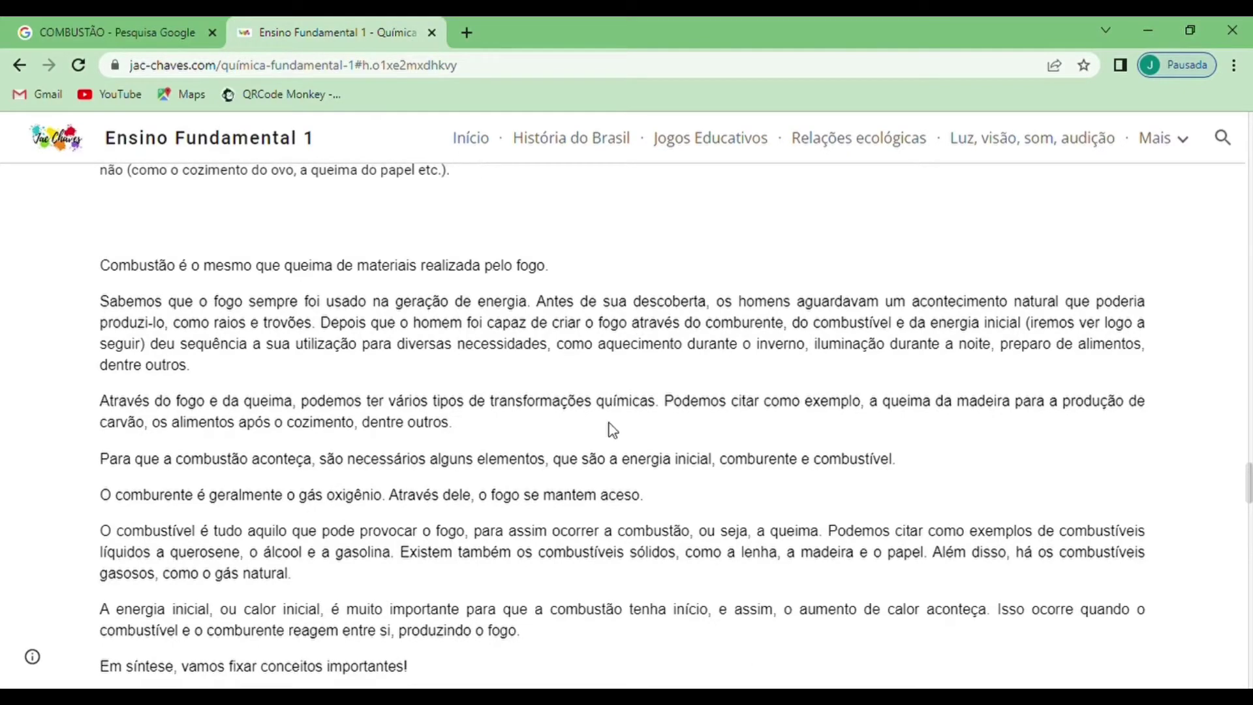
pyautogui.click(213, 32)
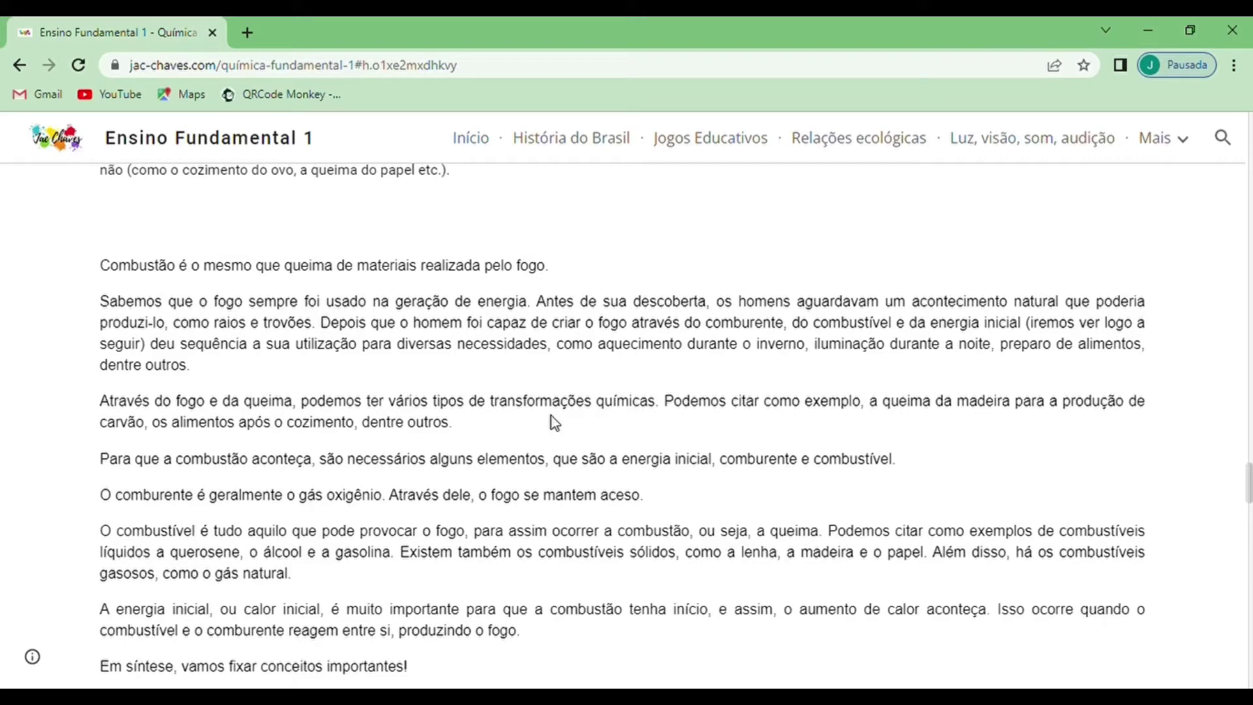
# - Enter 'Combustão é o mesmo que queima. Essa queima é realizada pelo fogo.' as slide 2's body, lowered slightly
pyautogui.write('Com')
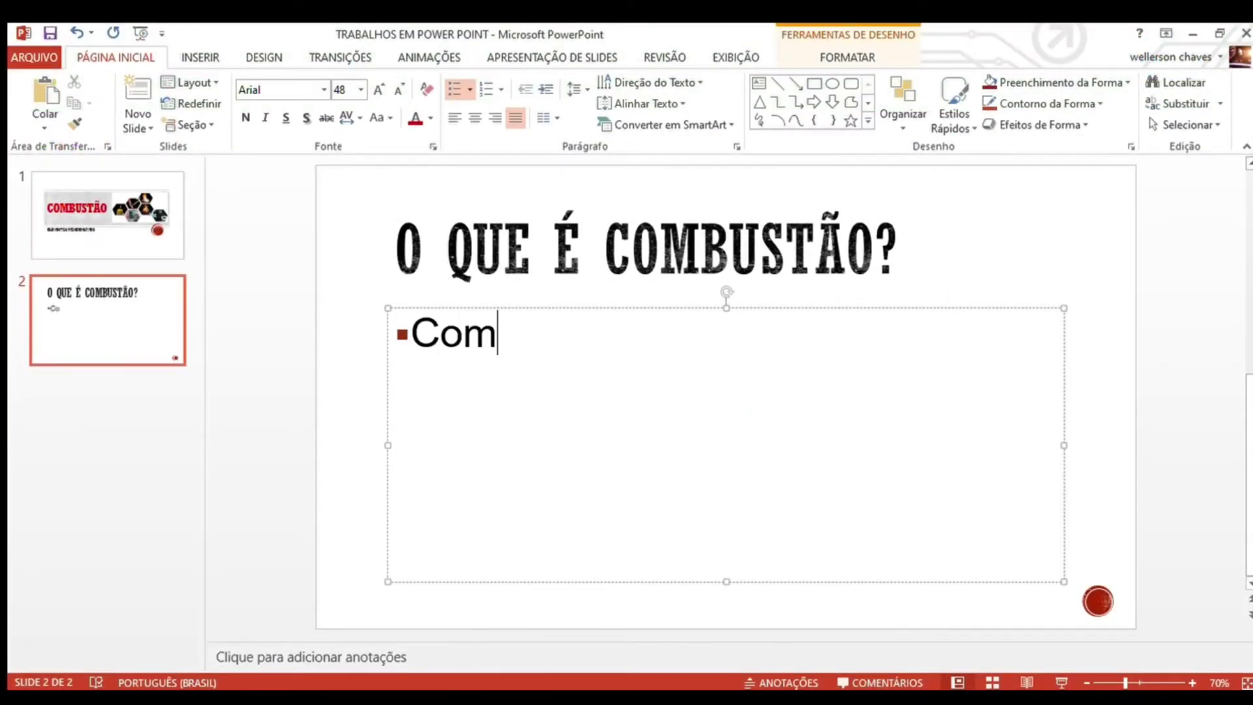
pyautogui.write('bustão é o mesm')
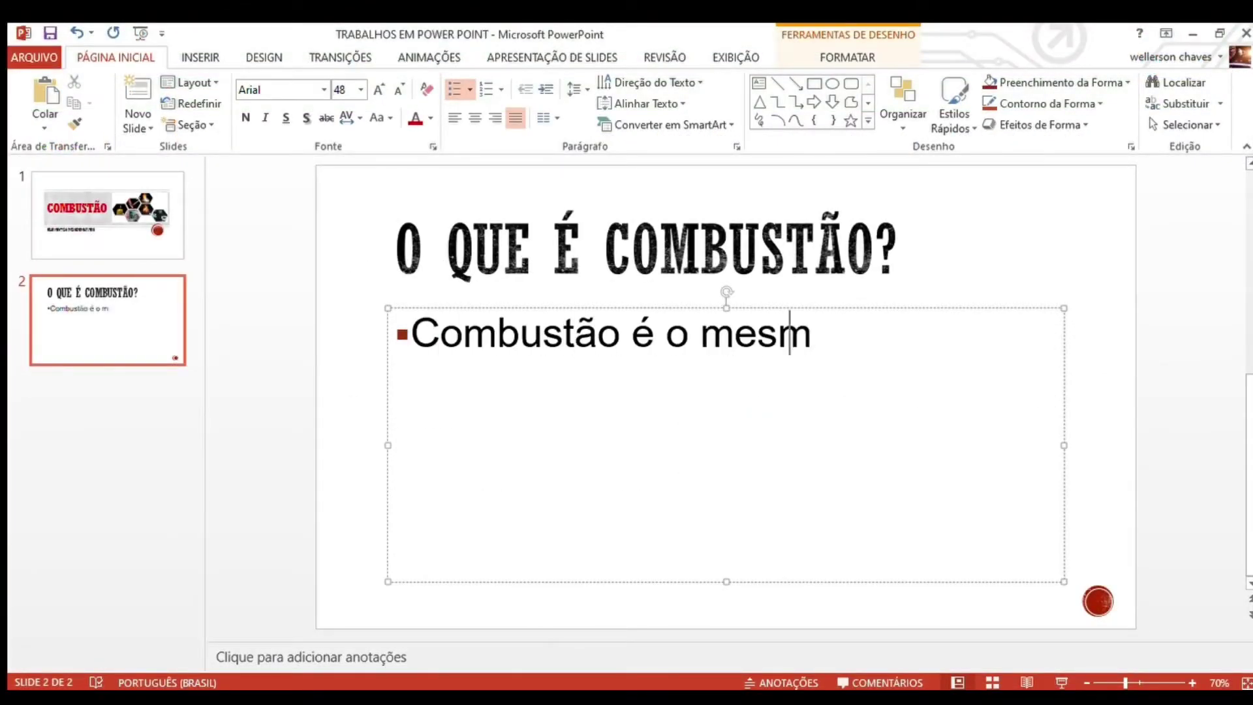
pyautogui.write('o que queima. Essa')
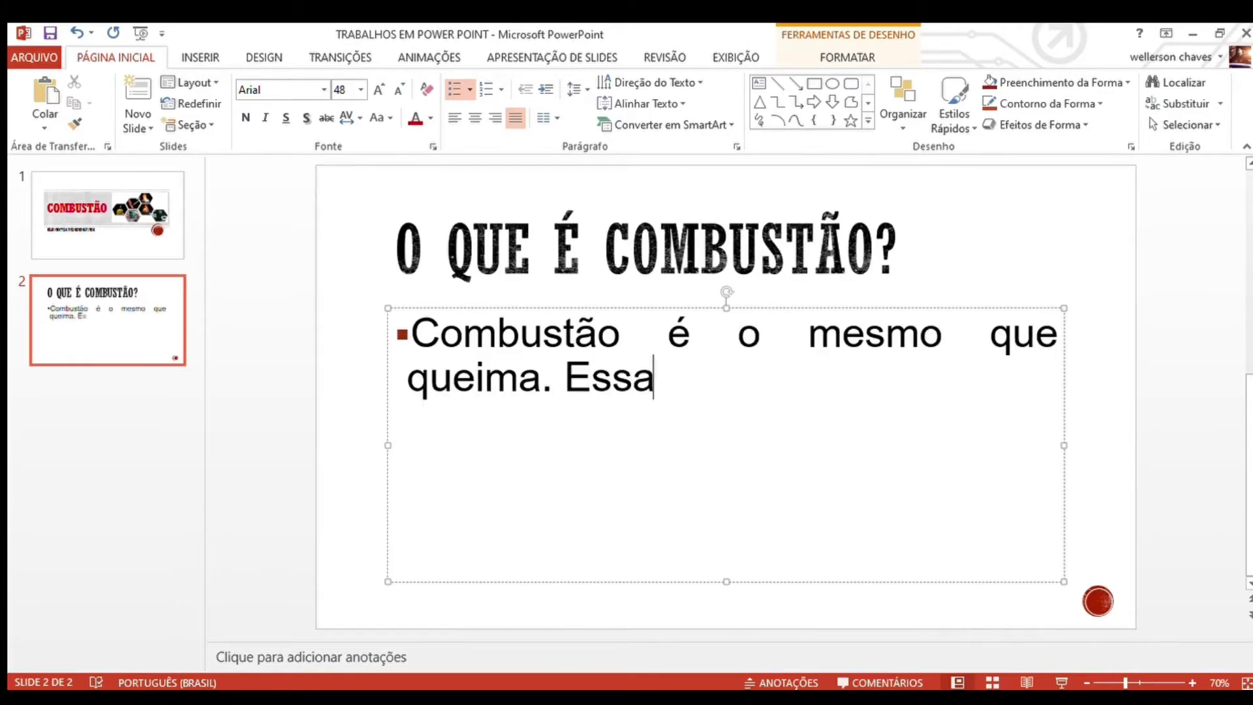
pyautogui.write(' queima é realiz')
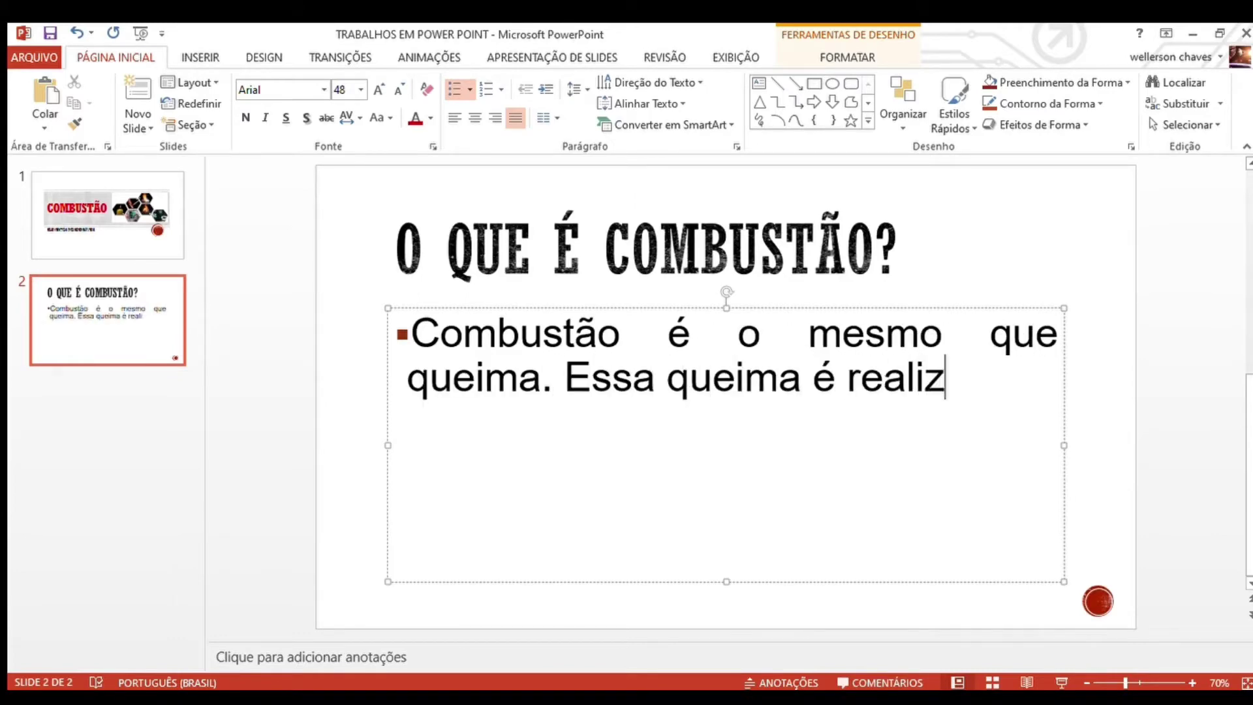
pyautogui.write('ada pelo fogo.')
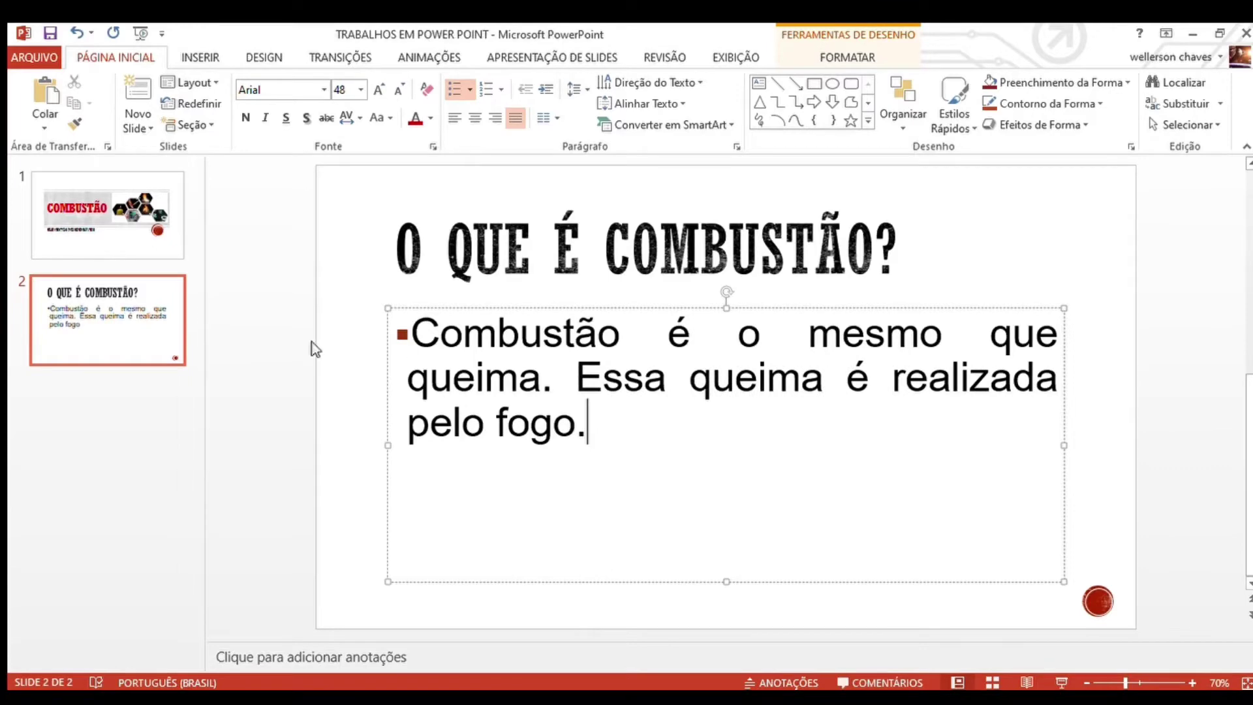
pyautogui.hotkey('ctrl', 't')
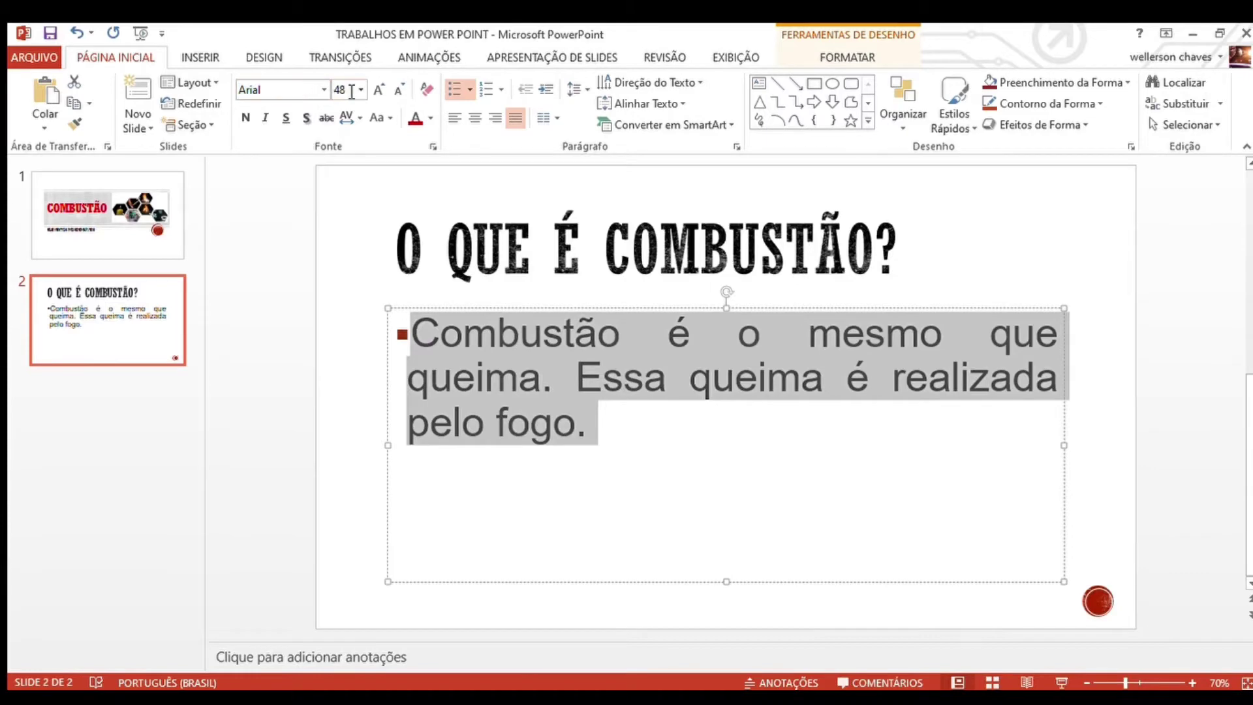
pyautogui.click(465, 428)
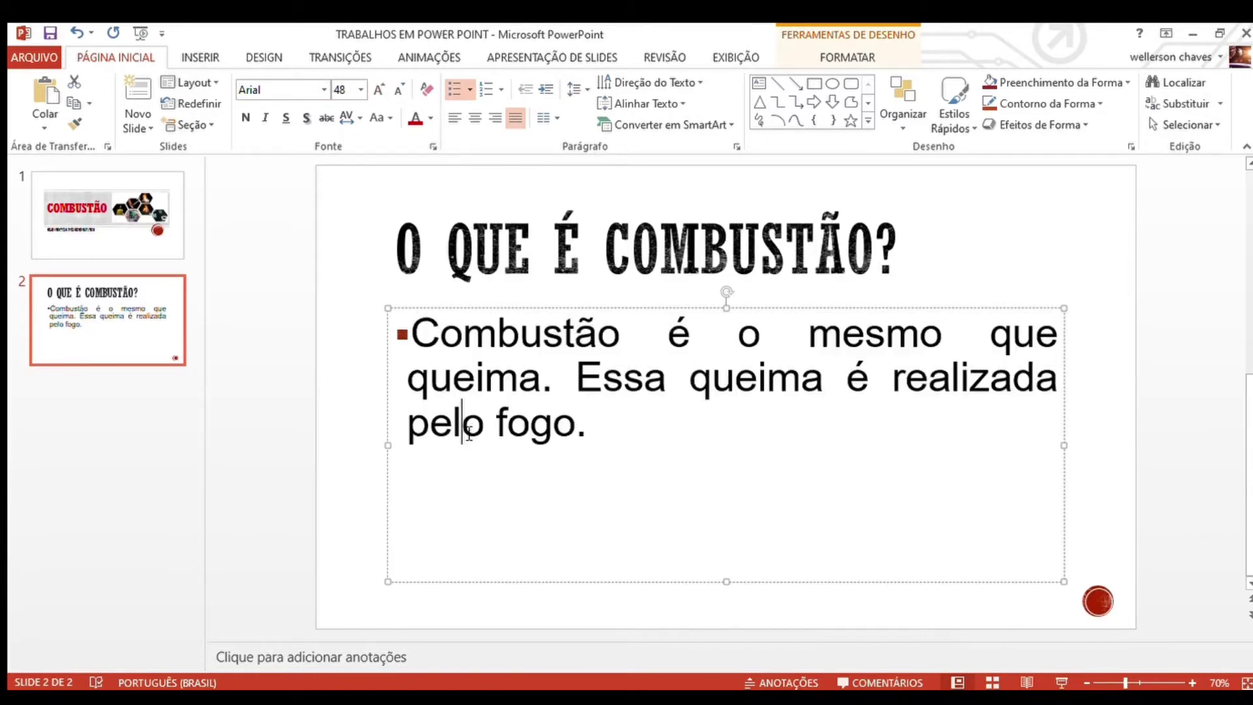
pyautogui.click(333, 413)
pyautogui.click(604, 401)
pyautogui.moveTo(381, 489); pyautogui.dragTo(382, 498)
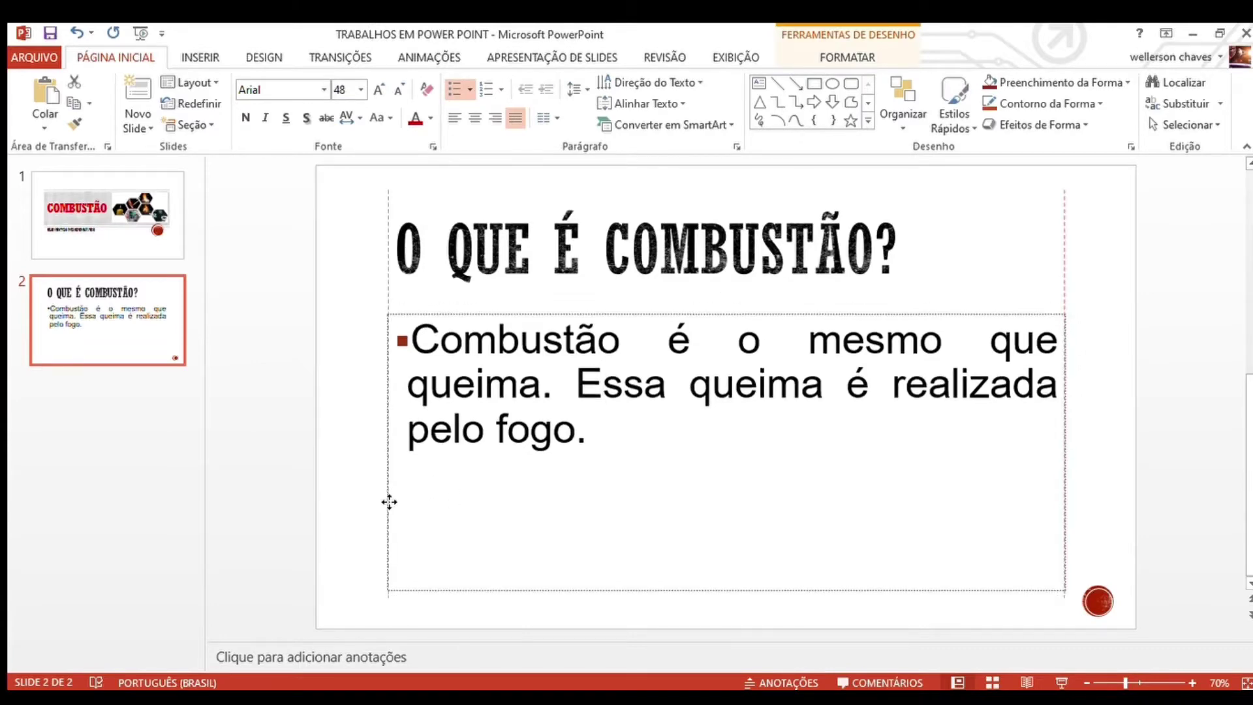
pyautogui.click(335, 459)
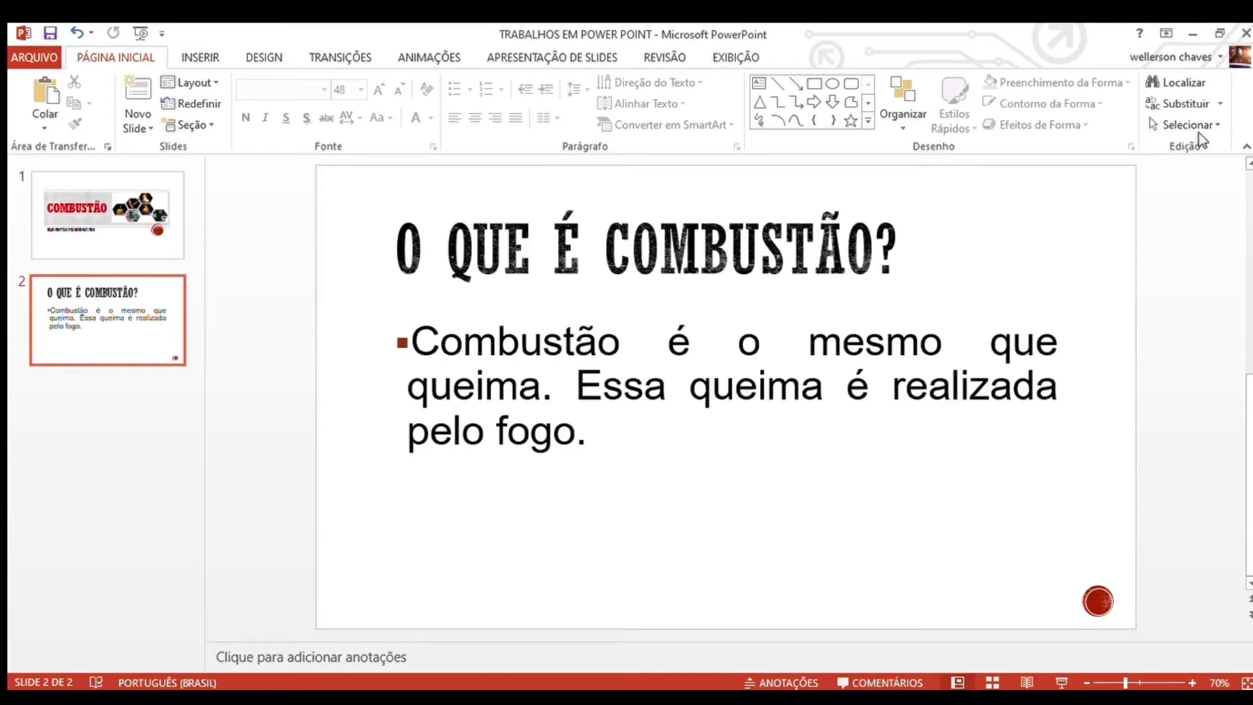
# - Add slide 3 titled 'COMO A COMBUSTÃO ACONTECE?'
pyautogui.click(116, 395)
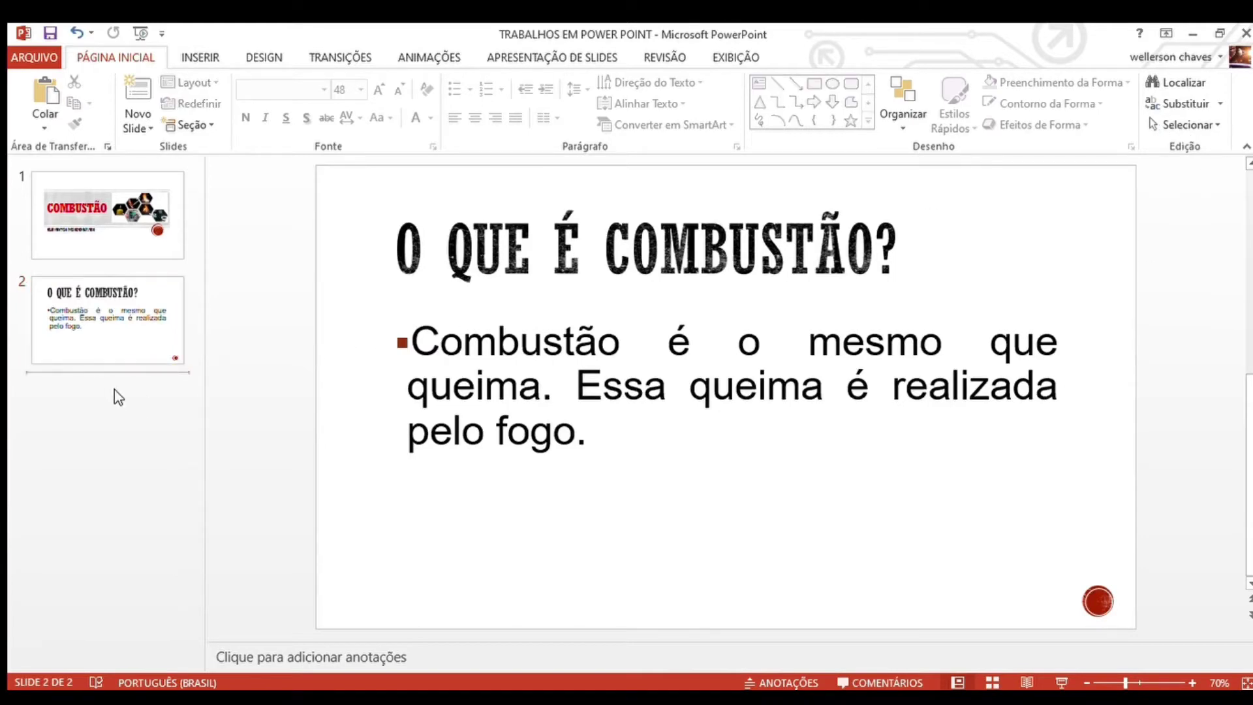
pyautogui.press('Return')
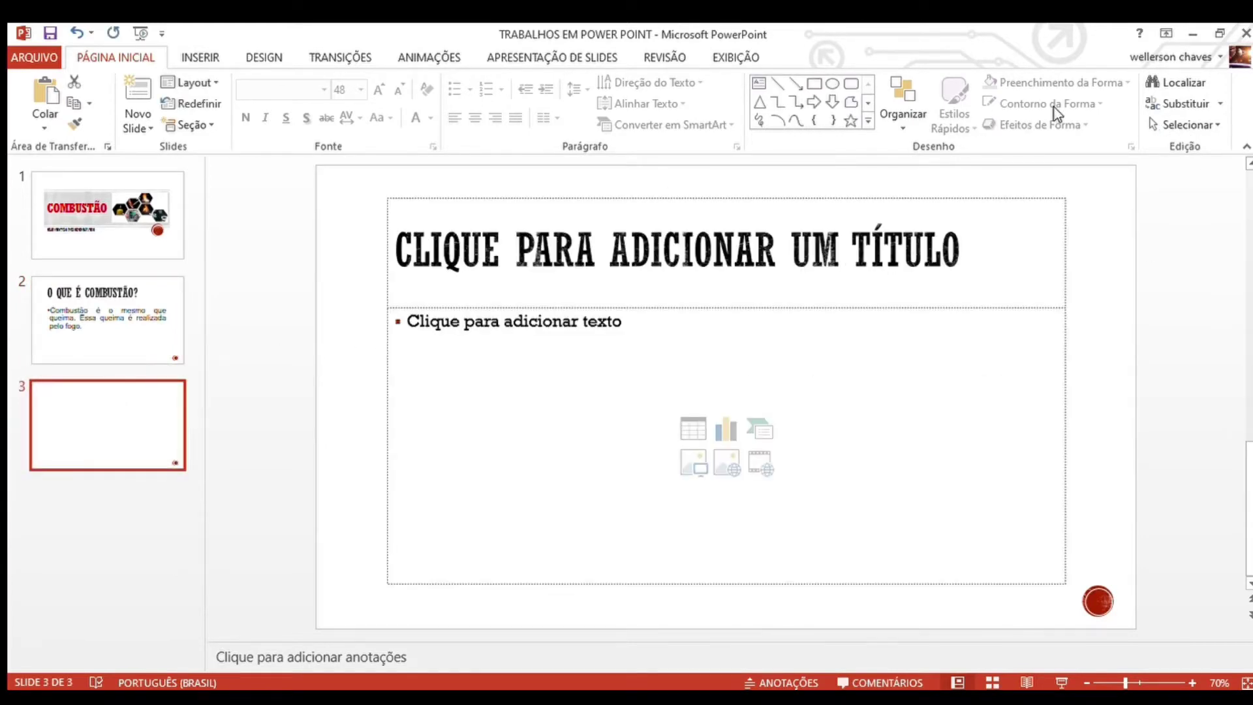
pyautogui.click(676, 242)
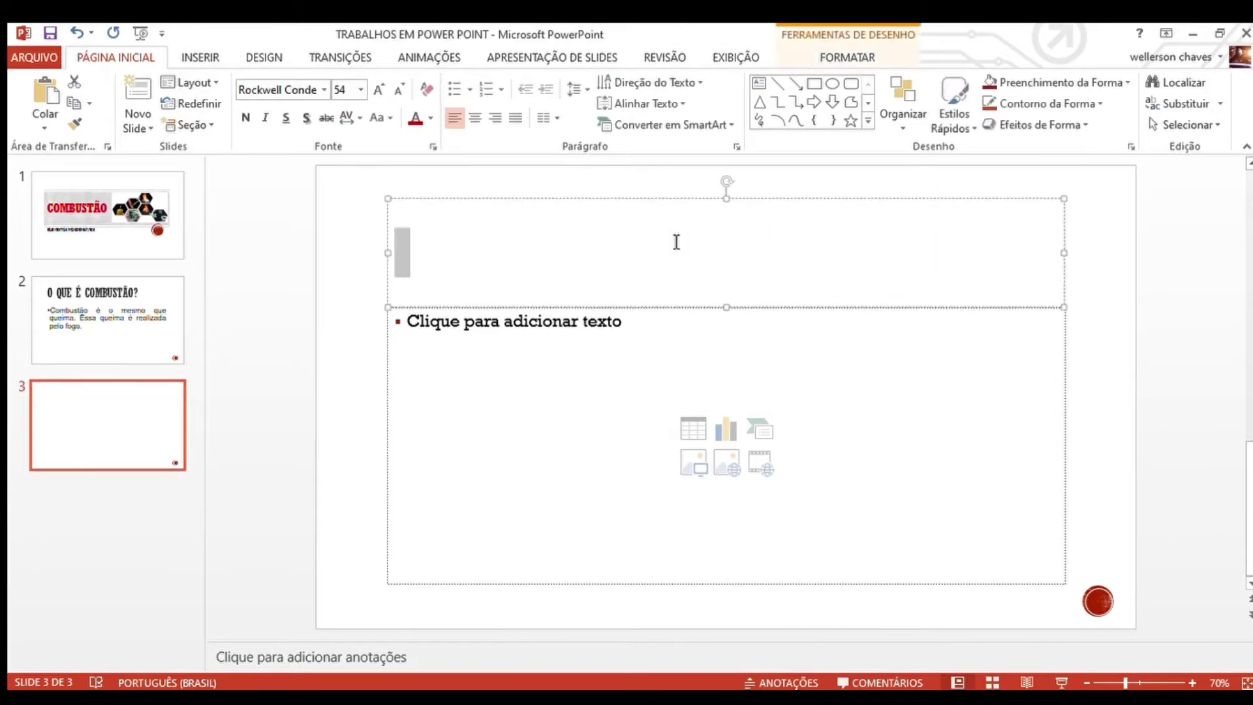
pyautogui.write('CO')
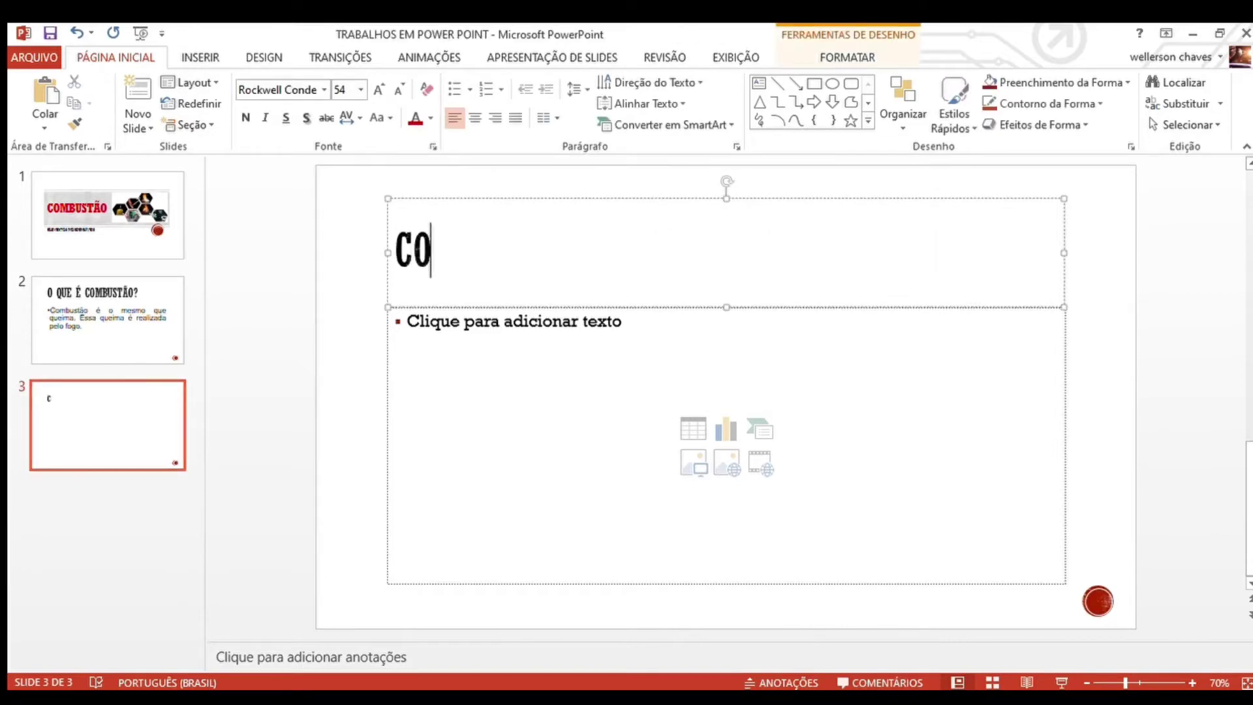
pyautogui.write('MO A COMBUSTÃ')
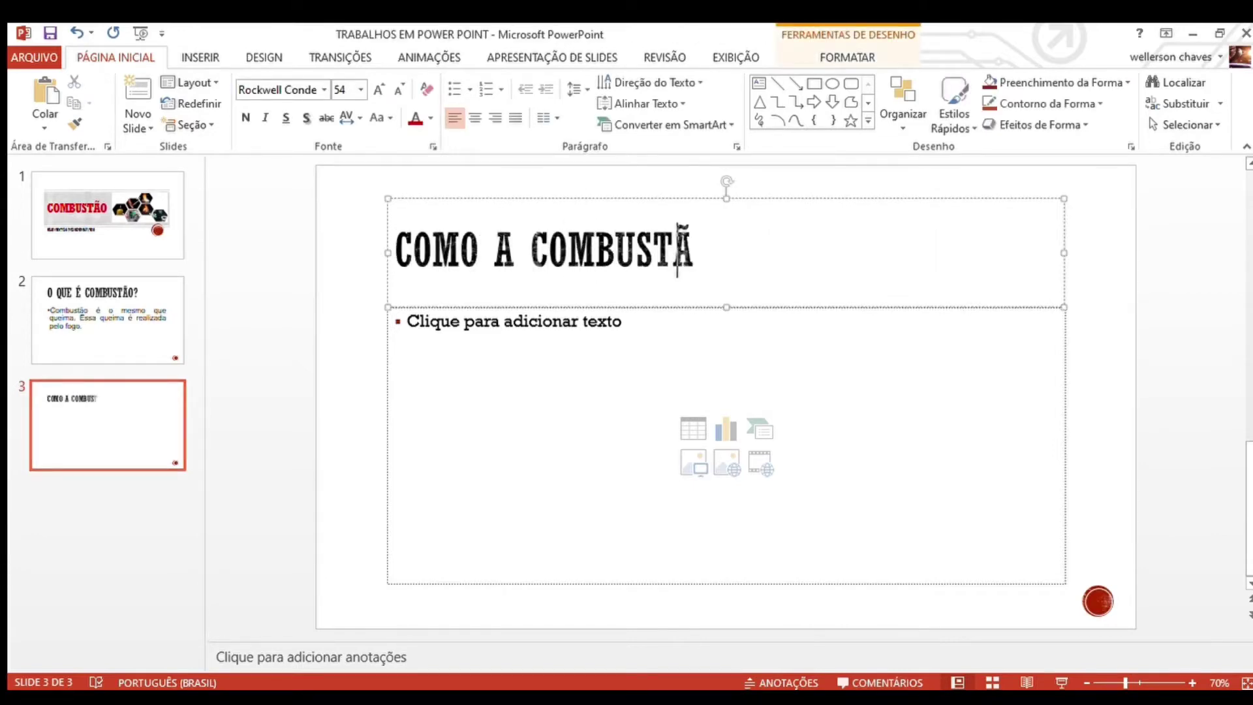
pyautogui.write('O ACONTECE')
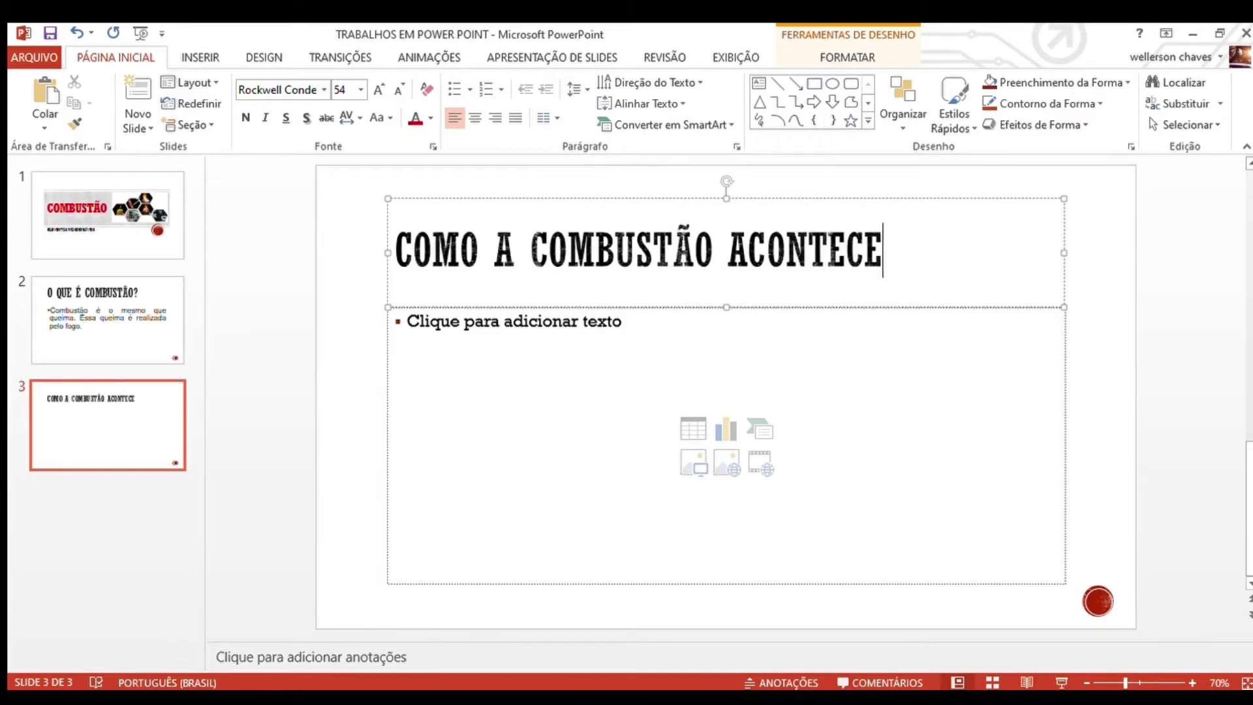
pyautogui.write('?')
# - Enlarge slide 3's title to 80 pt to match slide 2's title
pyautogui.click(124, 330)
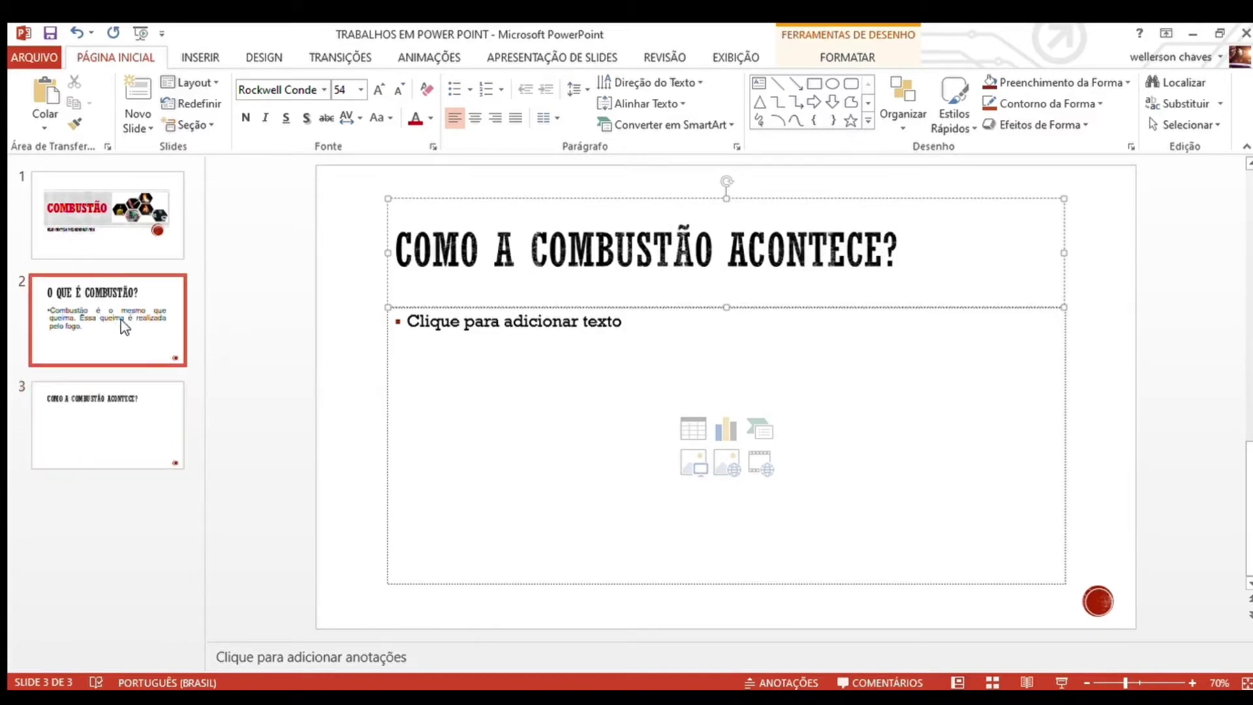
pyautogui.click(506, 264)
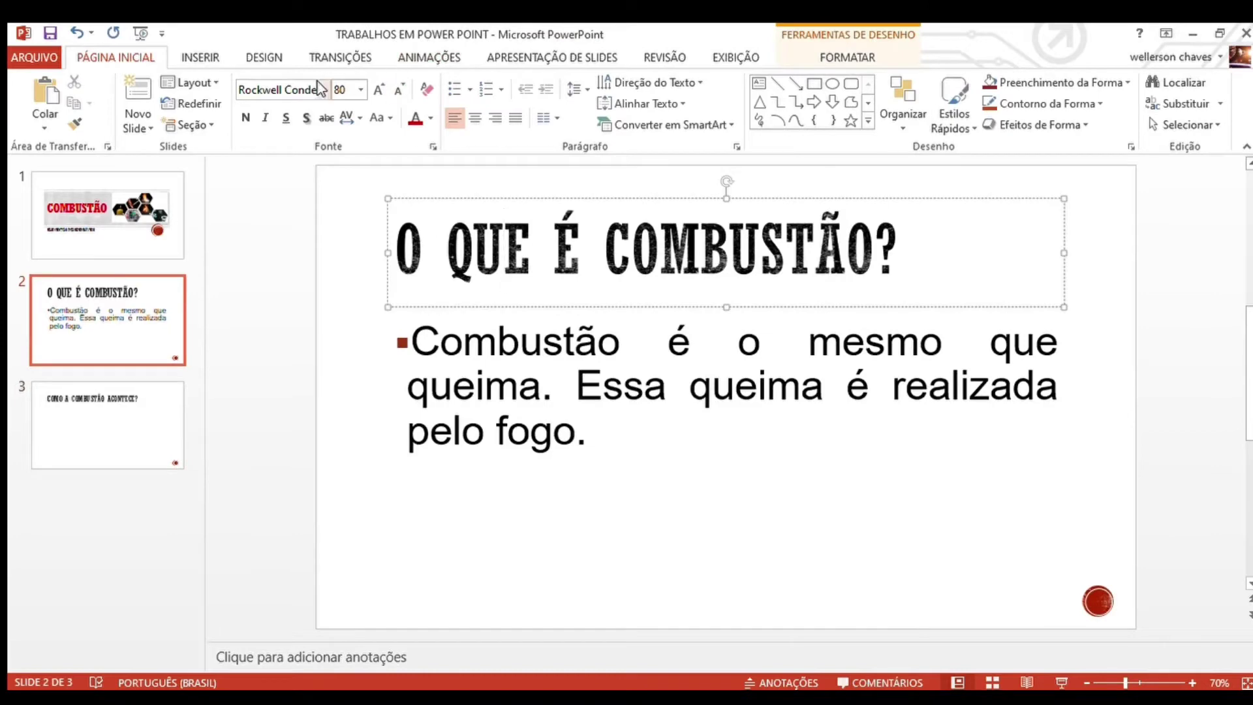
pyautogui.click(160, 413)
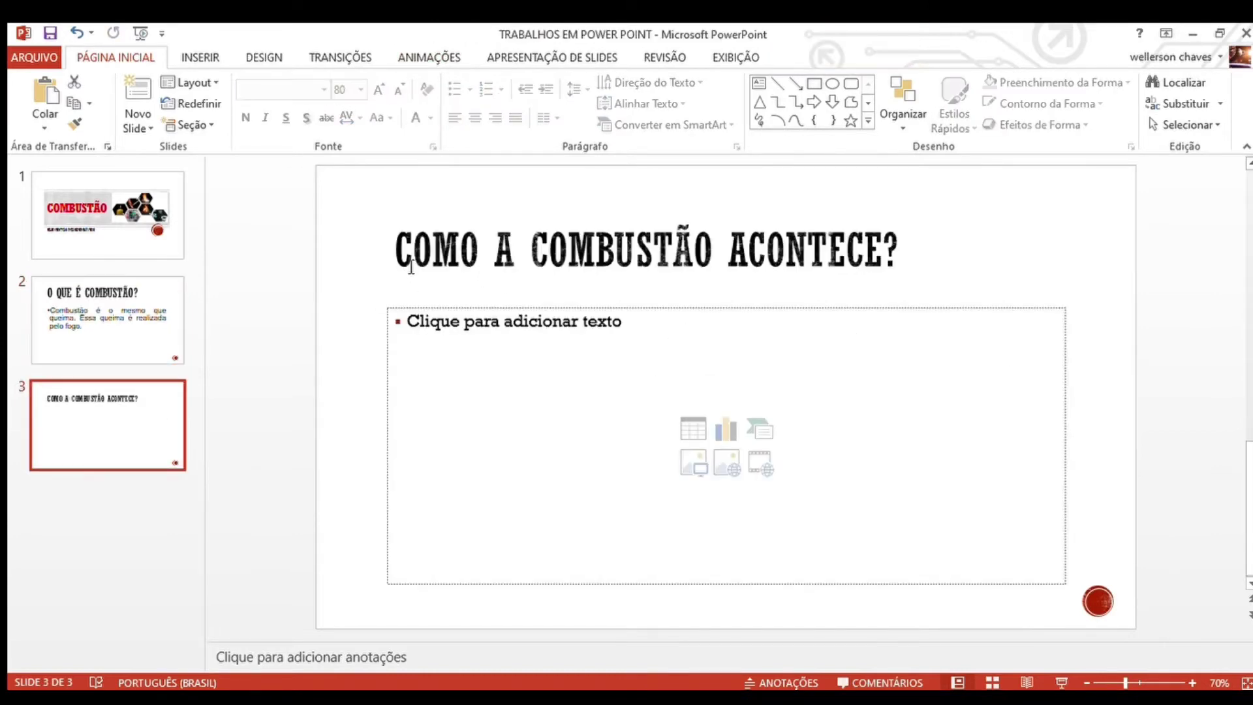
pyautogui.click(399, 261)
pyautogui.moveTo(396, 261); pyautogui.dragTo(964, 259)
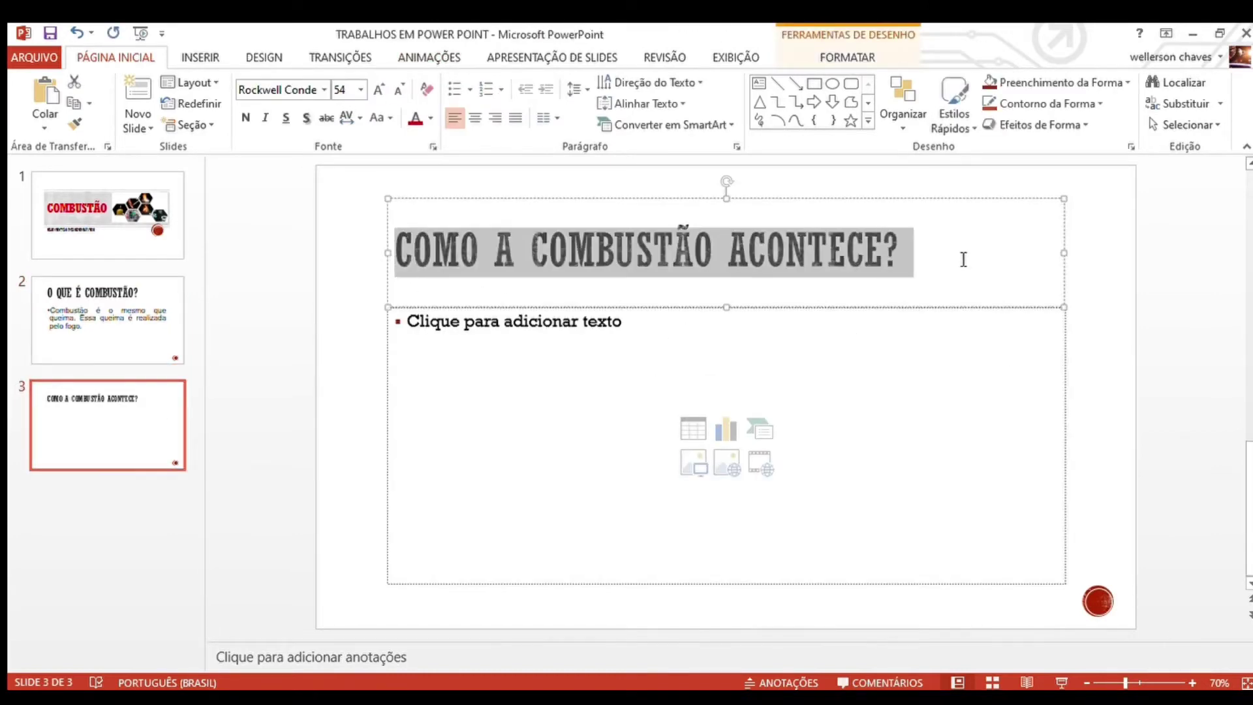
pyautogui.click(378, 91)
pyautogui.click(379, 91)
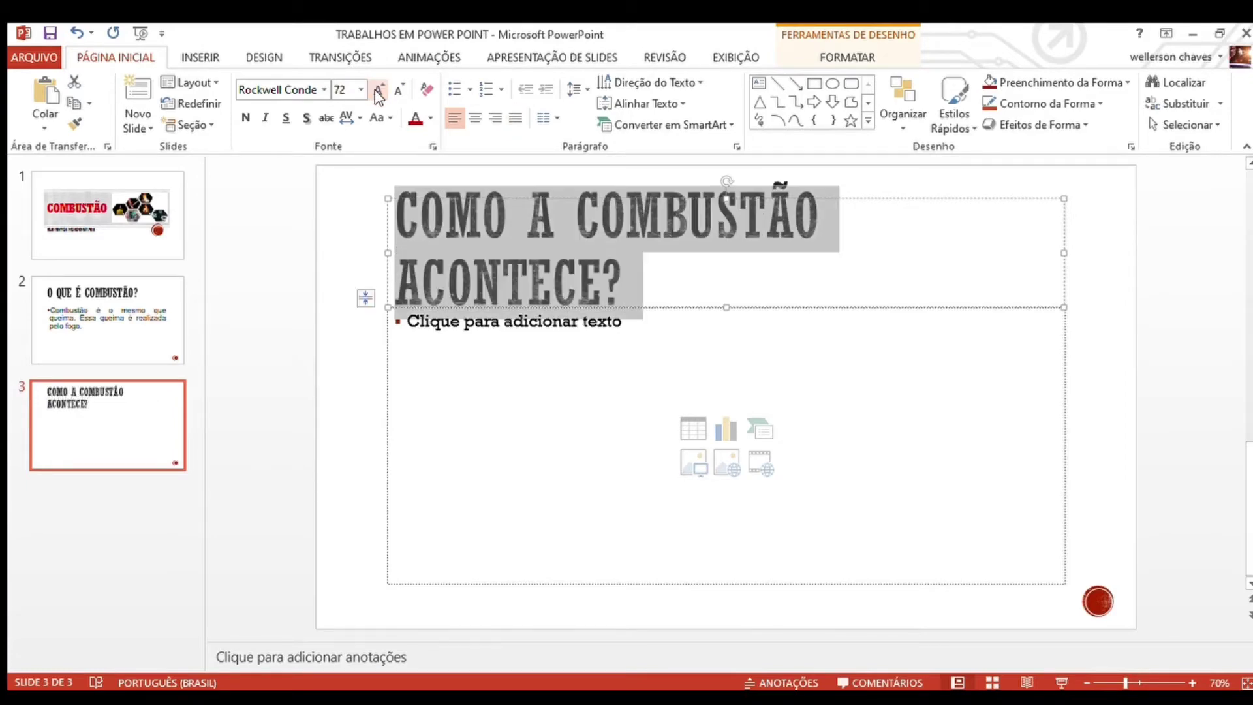
pyautogui.click(379, 92)
pyautogui.click(378, 94)
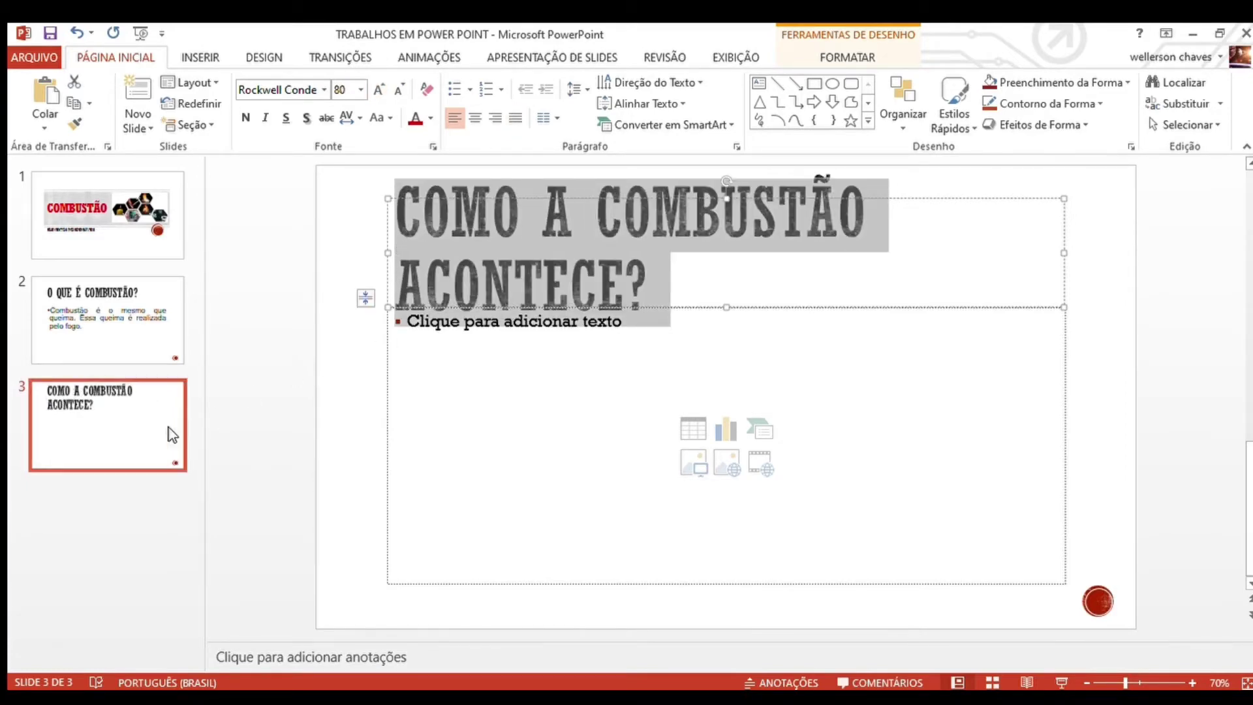
# - Widen slide 3's title box on both sides so the title fits one line
pyautogui.click(155, 350)
pyautogui.click(593, 236)
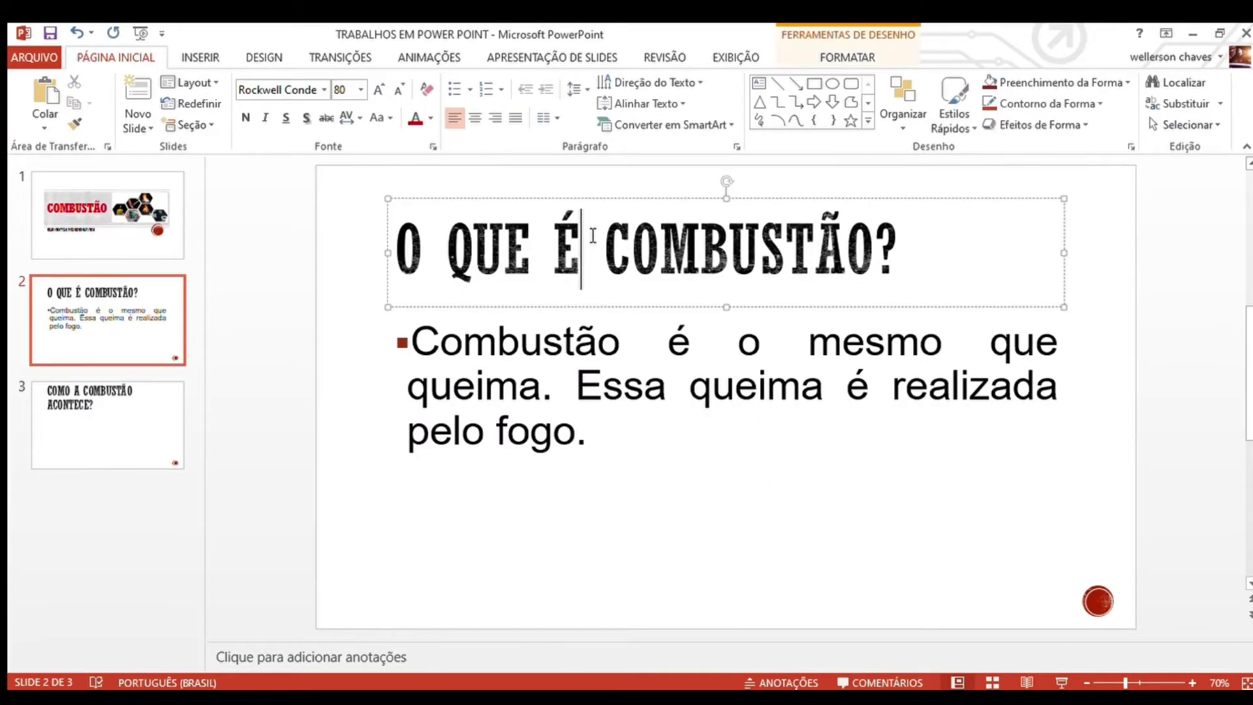
pyautogui.click(103, 423)
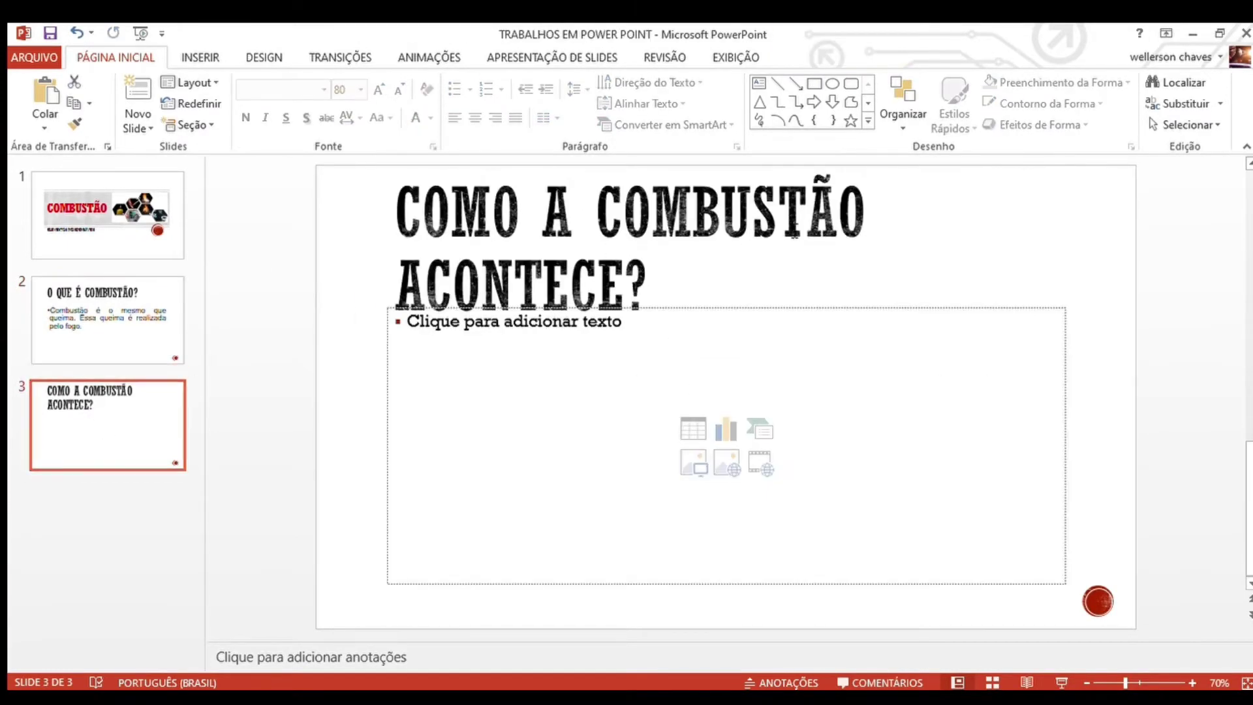
pyautogui.click(807, 218)
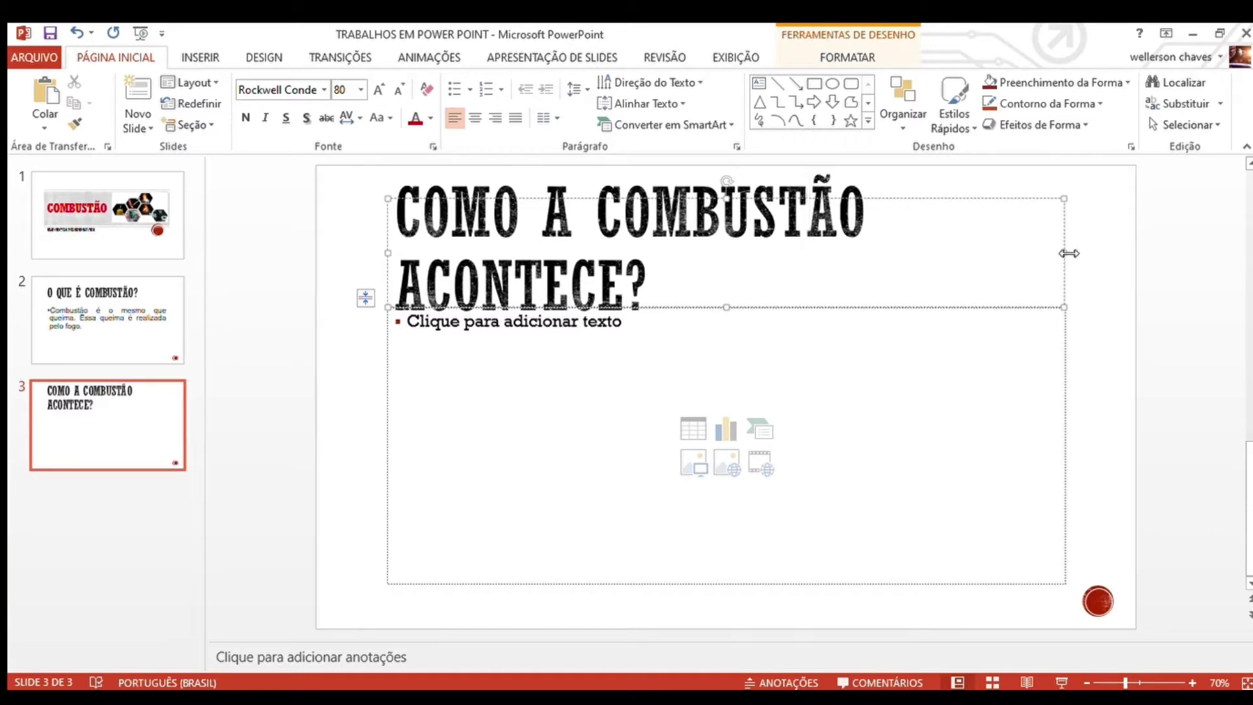
pyautogui.moveTo(1064, 253); pyautogui.dragTo(1119, 255)
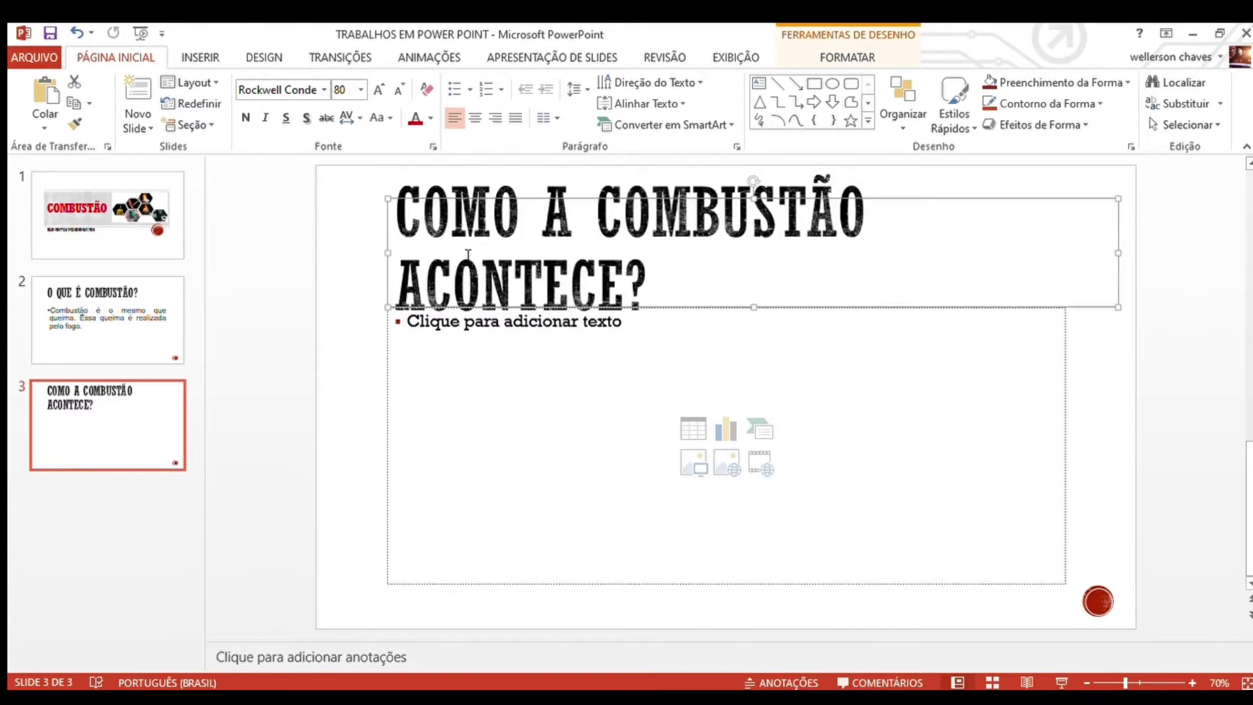
pyautogui.moveTo(389, 252); pyautogui.dragTo(352, 253)
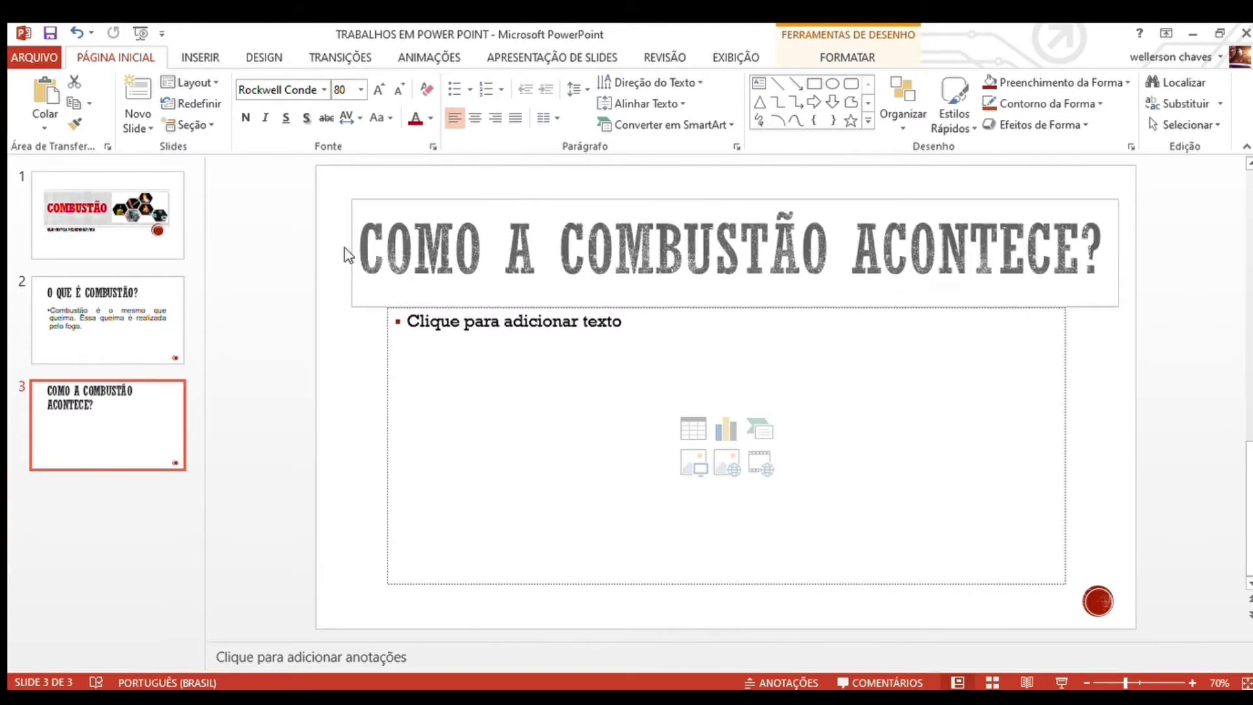
# - Begin slide 3's bullet saying combustion needs initial heat, fuel and oxidizer
pyautogui.click(1100, 364)
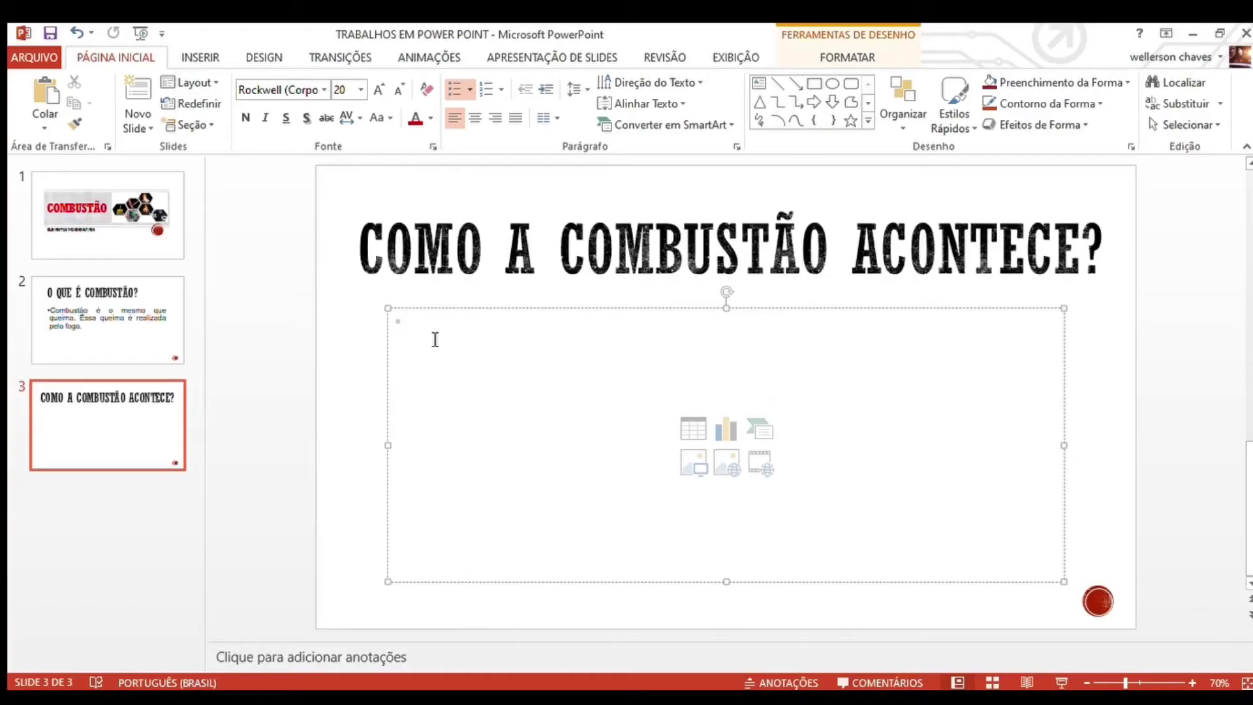
pyautogui.write('A combu')
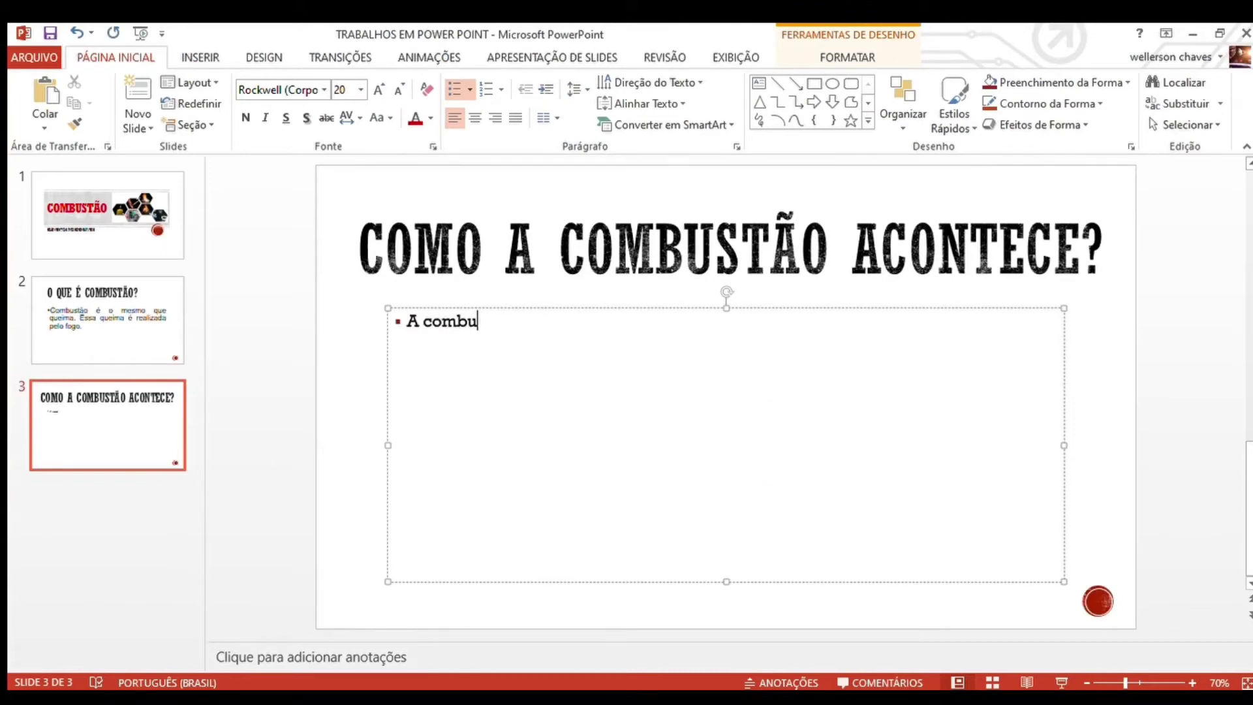
pyautogui.write('stão acon')
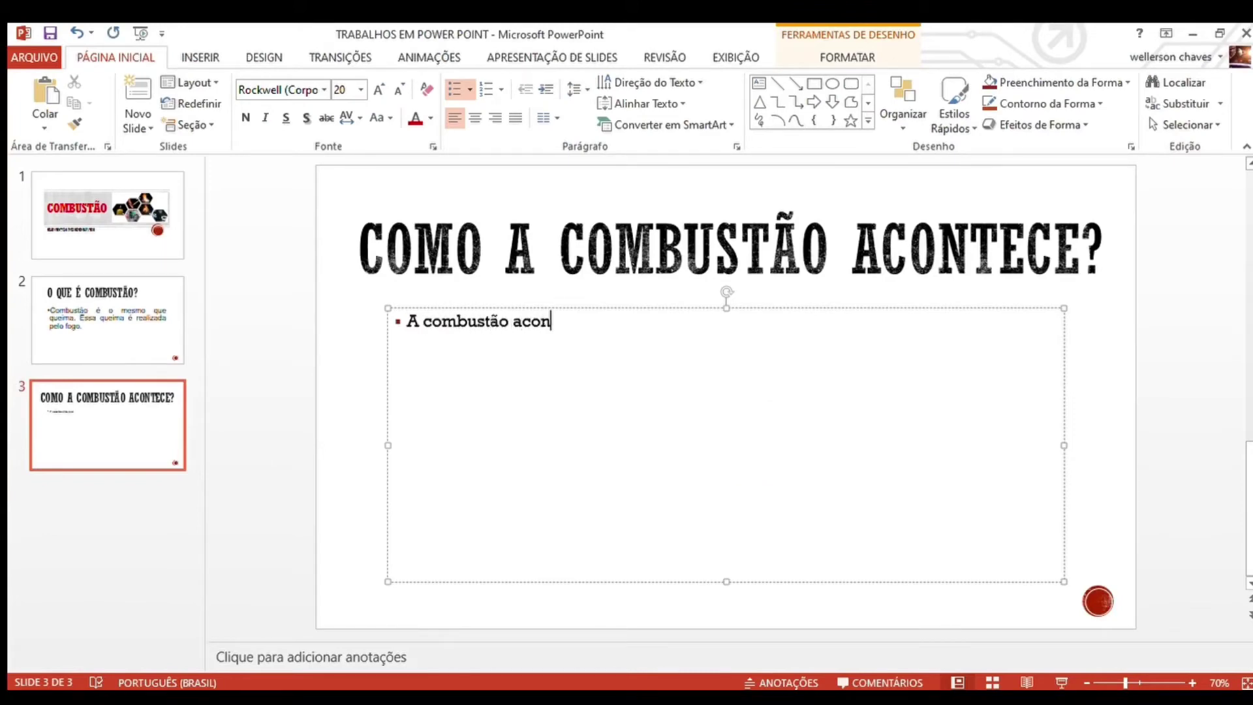
pyautogui.write('tece atrav')
pyautogui.write('és de tr')
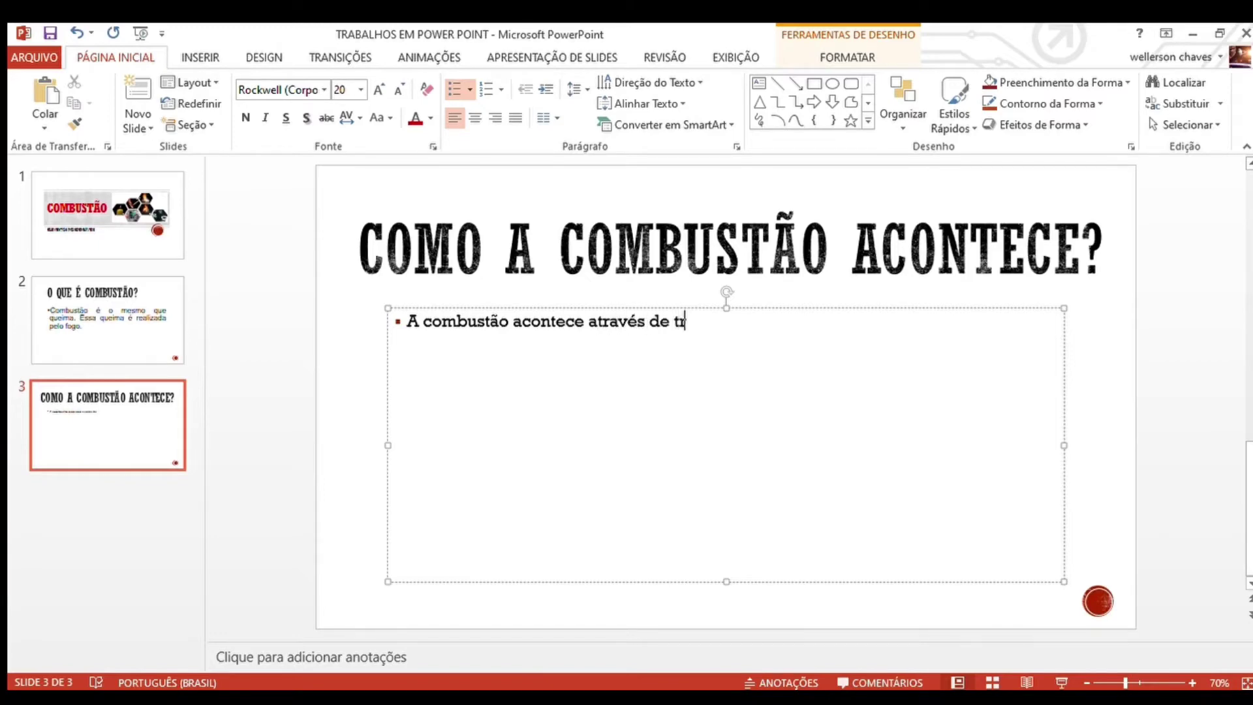
pyautogui.write('ês elemen')
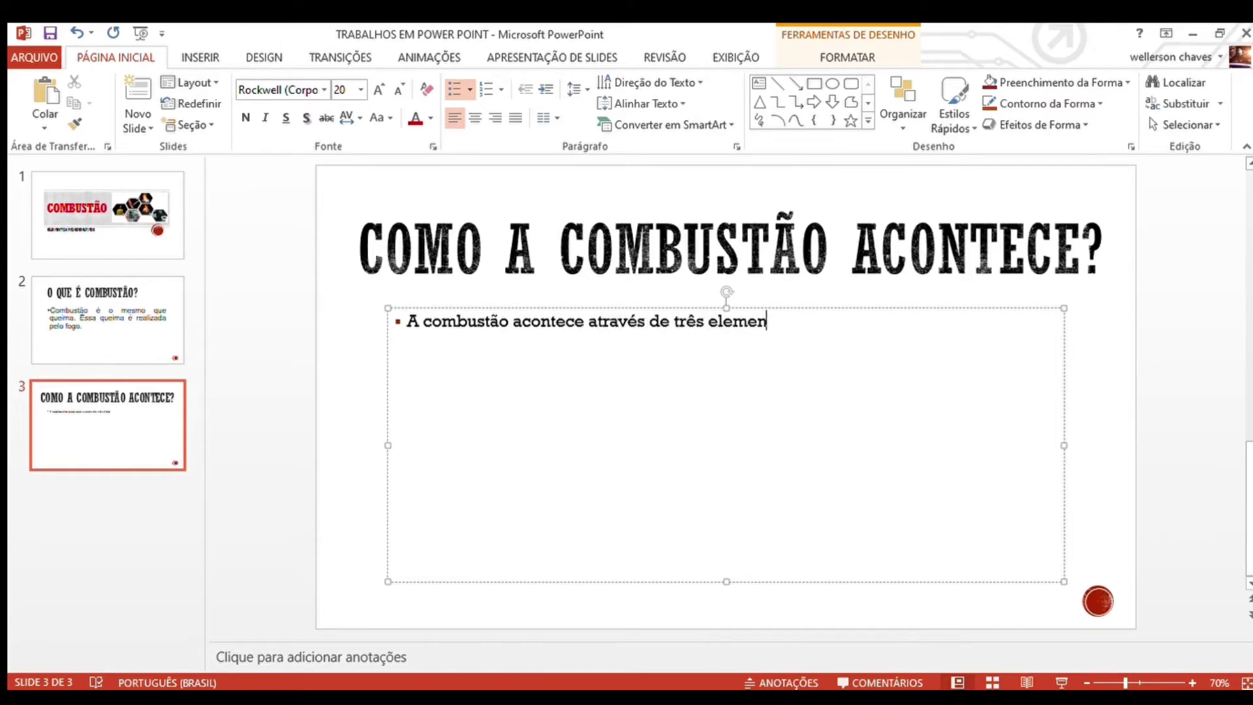
pyautogui.write('tos: ')
pyautogui.write('o c')
pyautogui.write('alor inicial, o combustível e o comburente.')
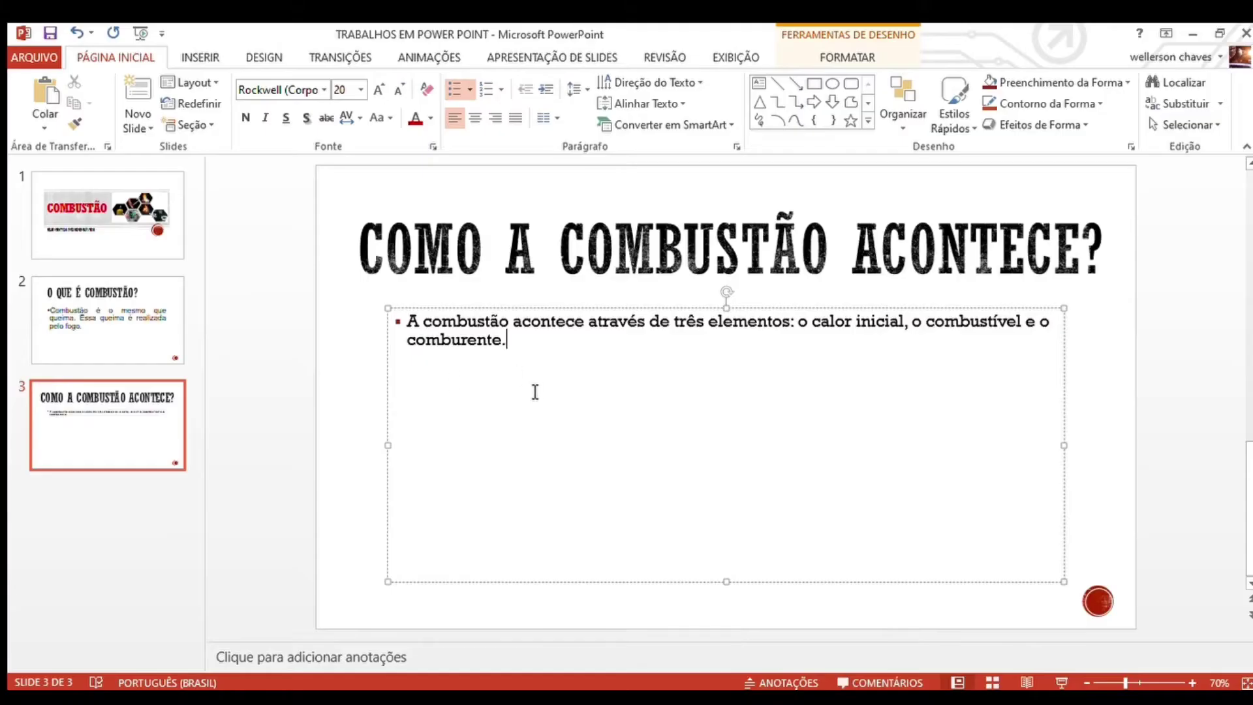
# - Check the font settings of slide 2's body text for reference
pyautogui.click(116, 349)
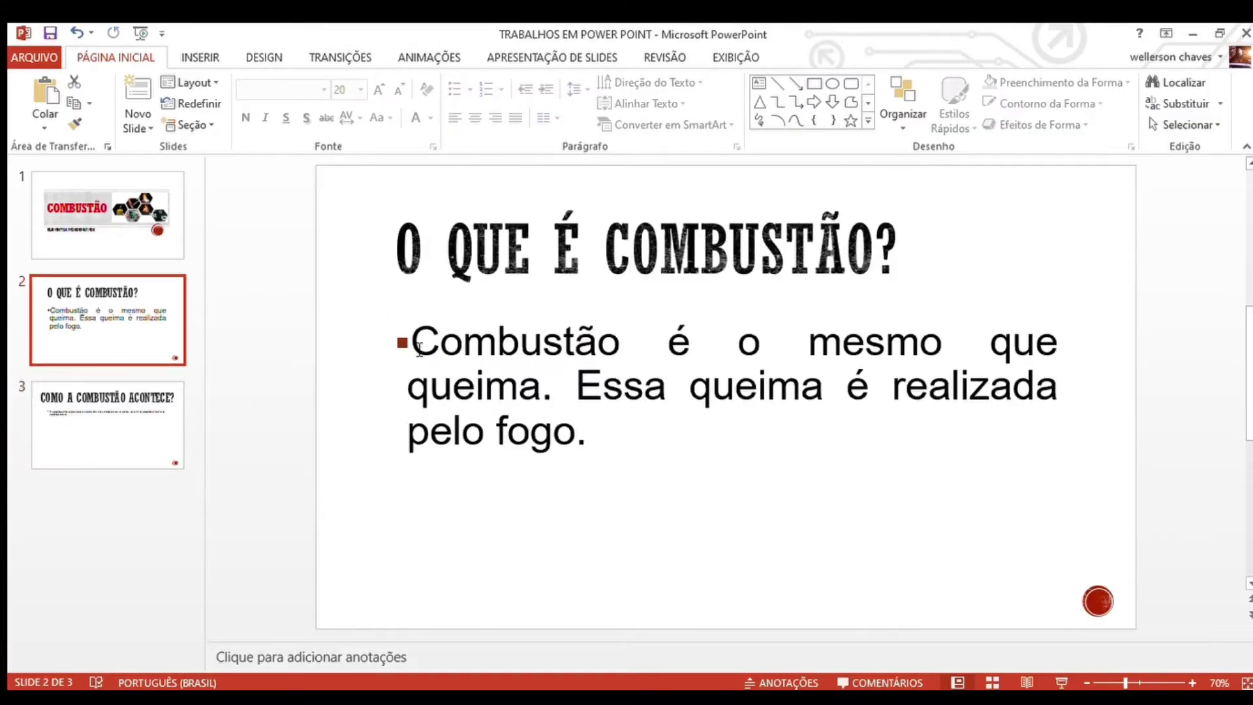
pyautogui.moveTo(411, 340); pyautogui.dragTo(583, 444)
pyautogui.click(583, 445)
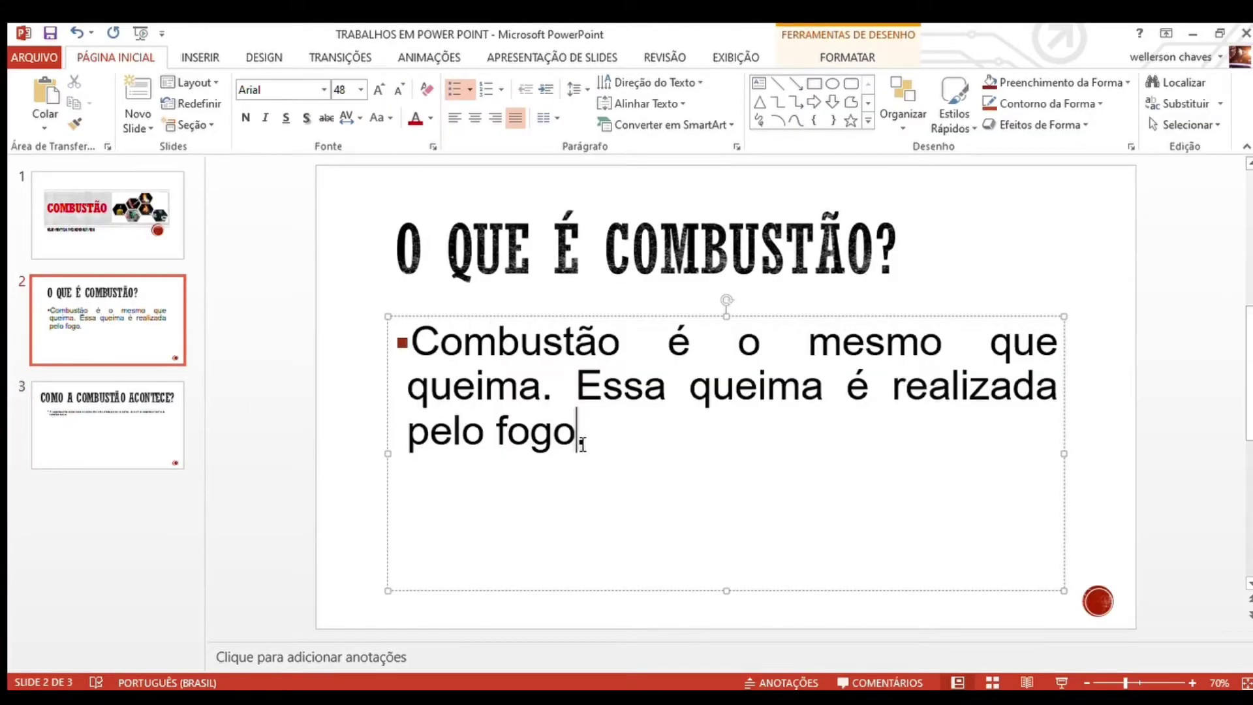
pyautogui.moveTo(582, 445); pyautogui.dragTo(410, 342)
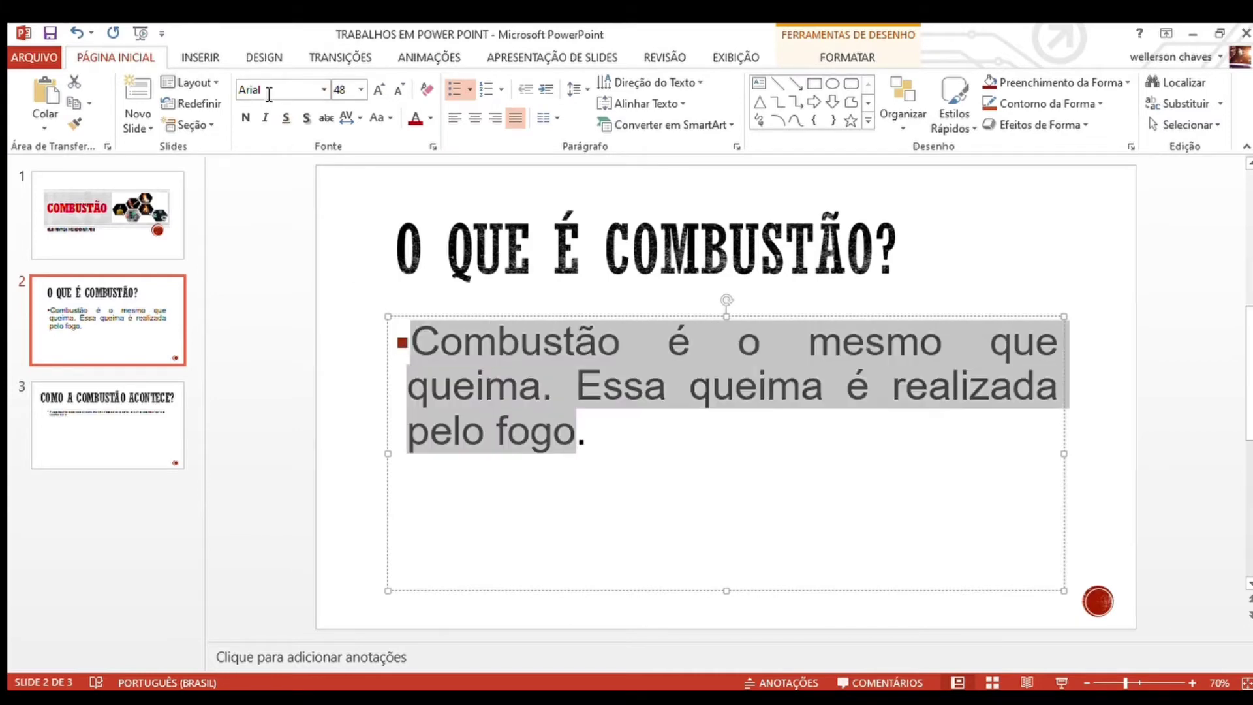
# - Set slide 3's body text to Arial at 48 pt
pyautogui.click(123, 425)
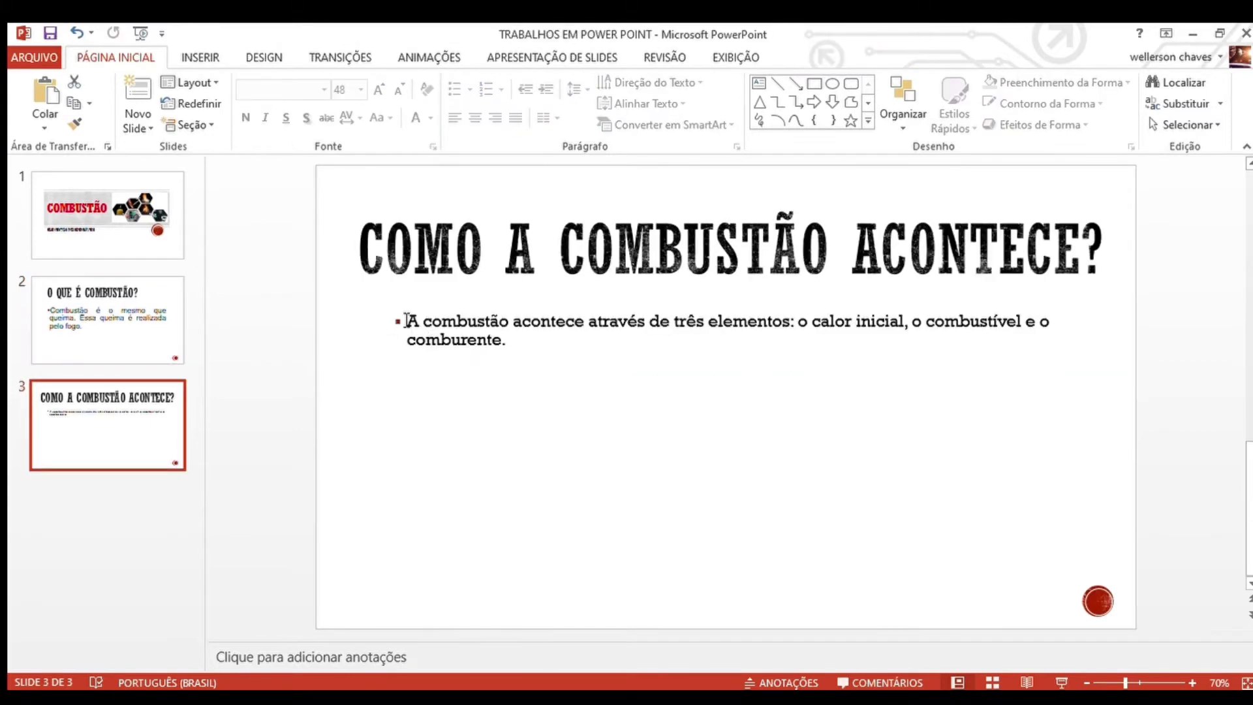
pyautogui.moveTo(410, 324); pyautogui.dragTo(531, 352)
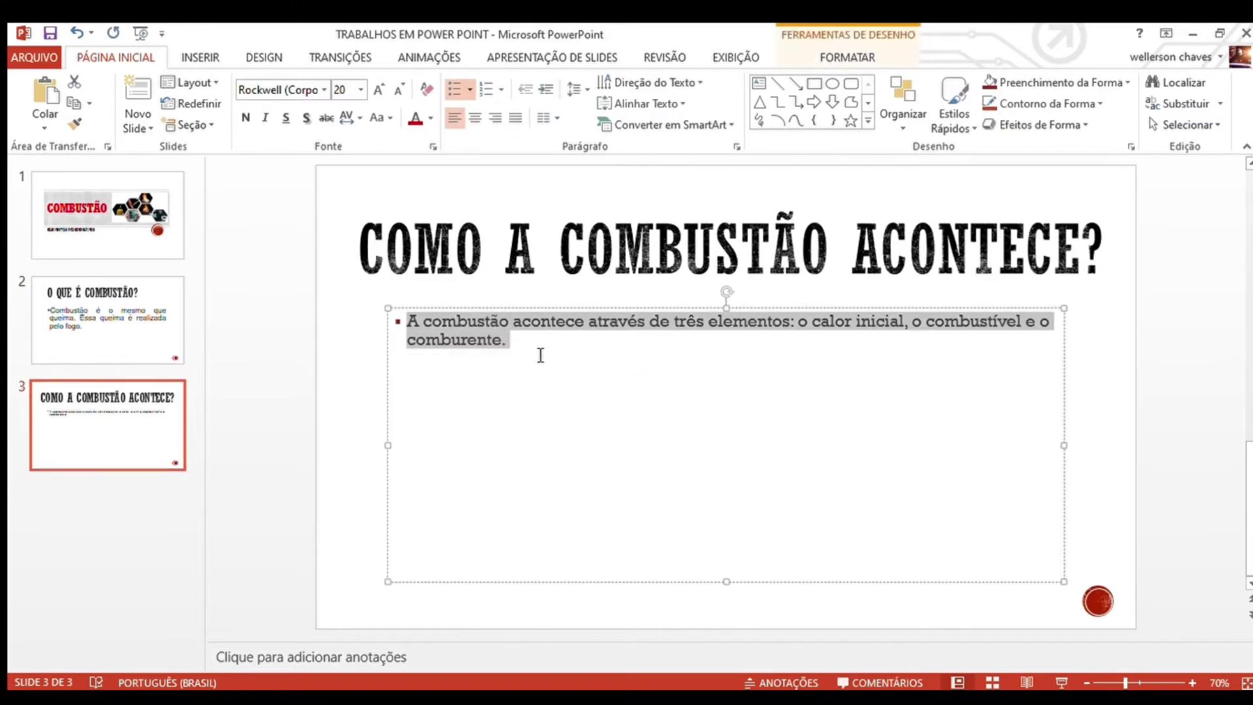
pyautogui.click(318, 91)
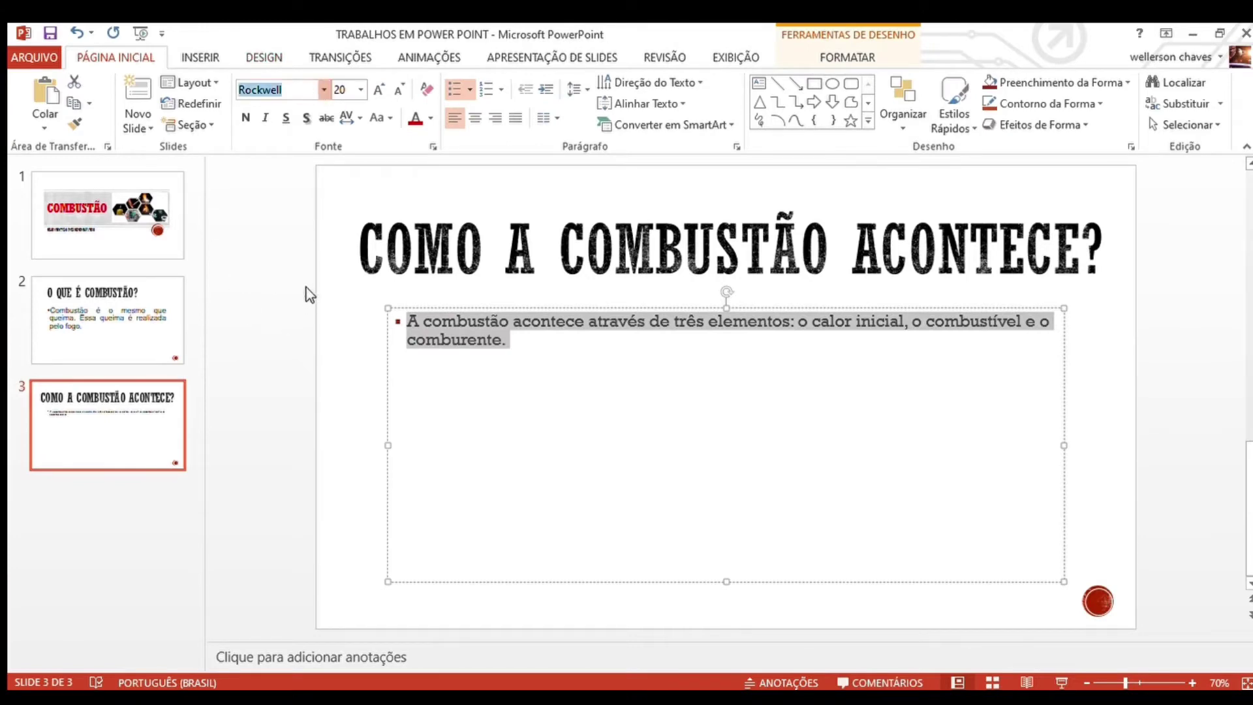
pyautogui.write('Arial')
pyautogui.press('Return')
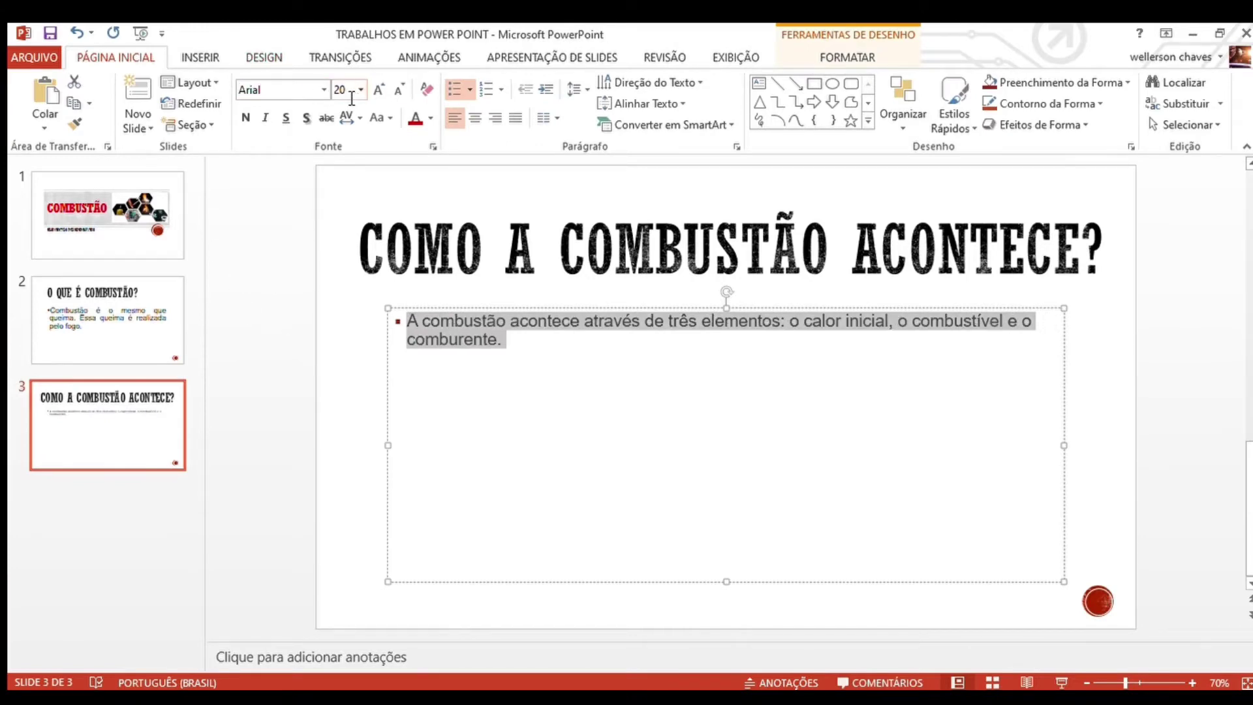
pyautogui.click(352, 99)
pyautogui.write('48')
pyautogui.press('Return')
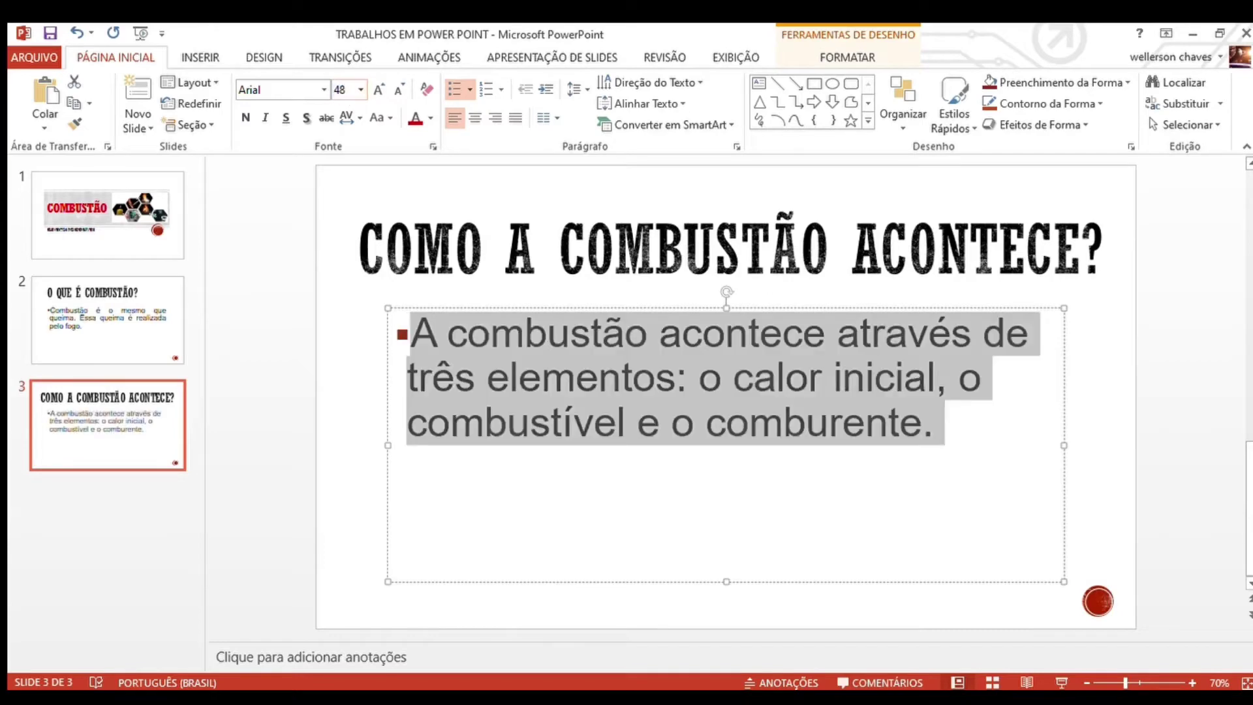
pyautogui.click(1141, 374)
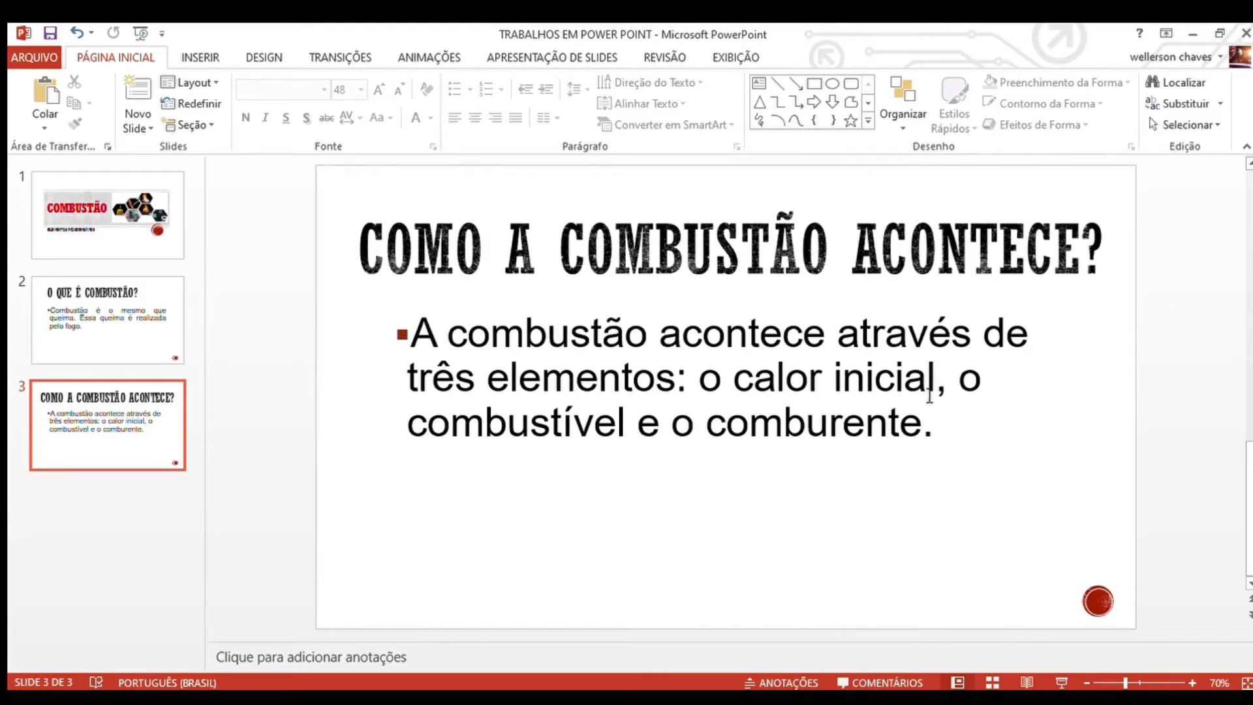
pyautogui.click(148, 517)
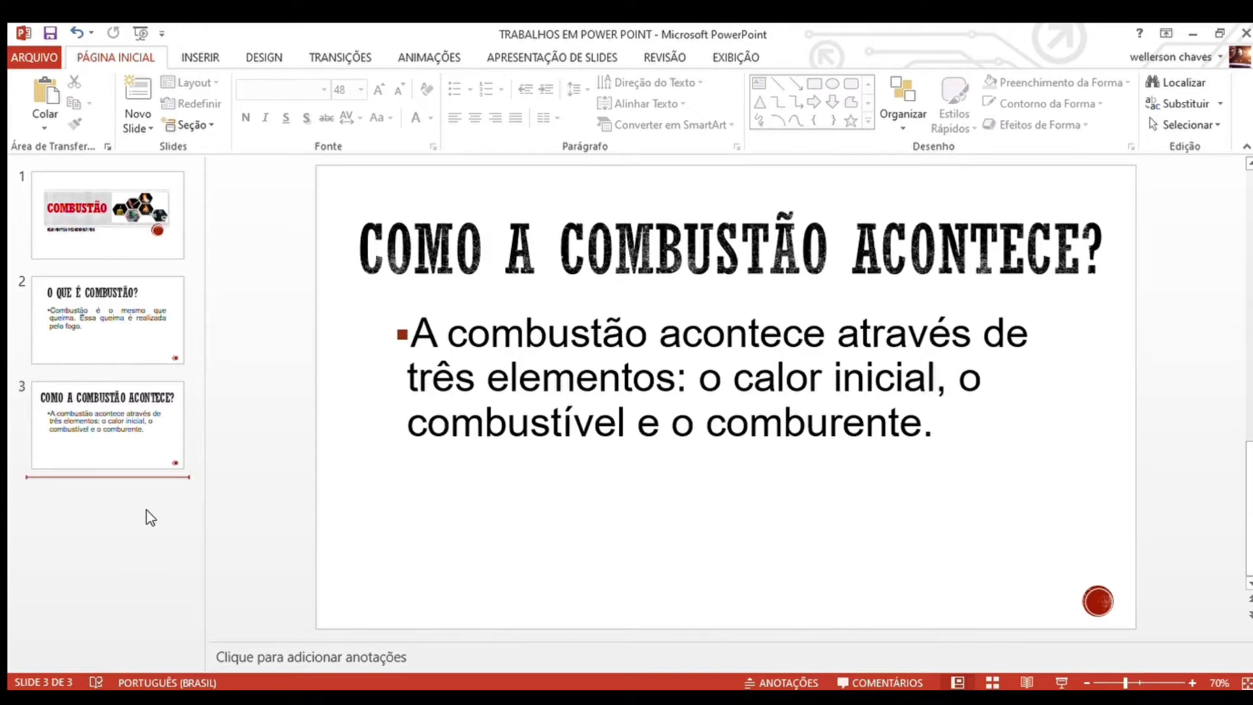
# - Add slide 4 with the title COMBUSTÍVEL
pyautogui.press('Return')
pyautogui.click(586, 263)
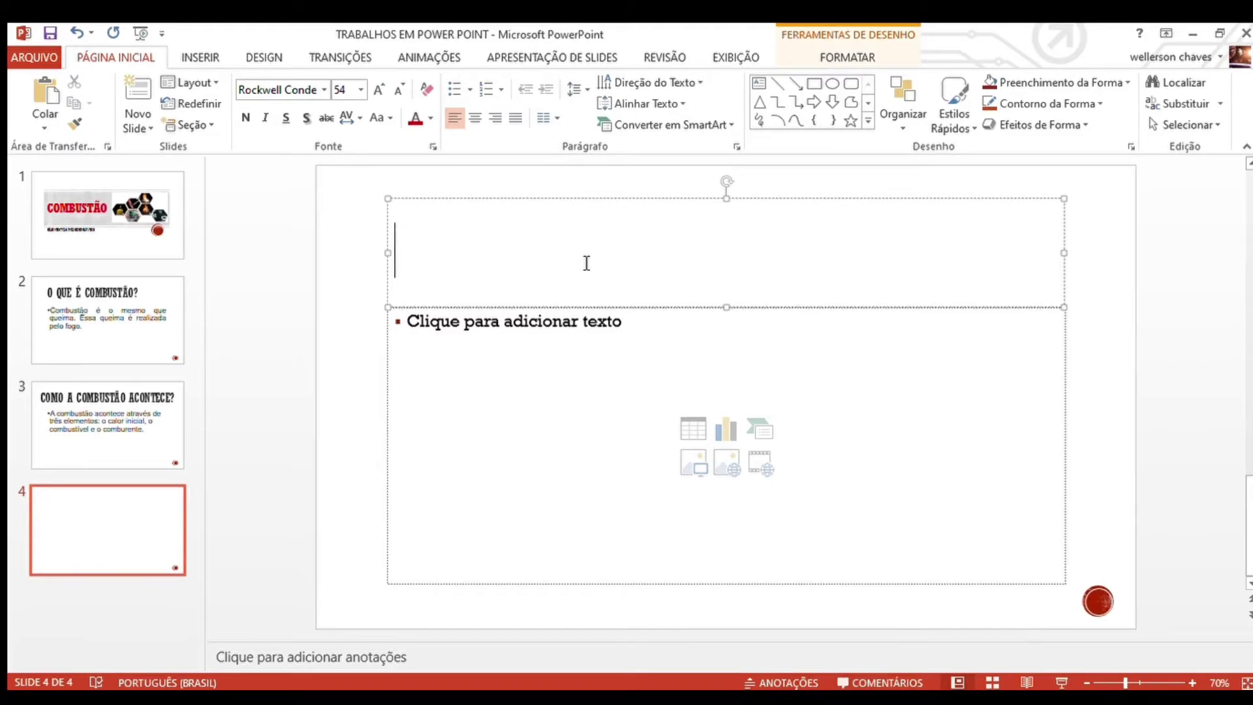
pyautogui.write('CO')
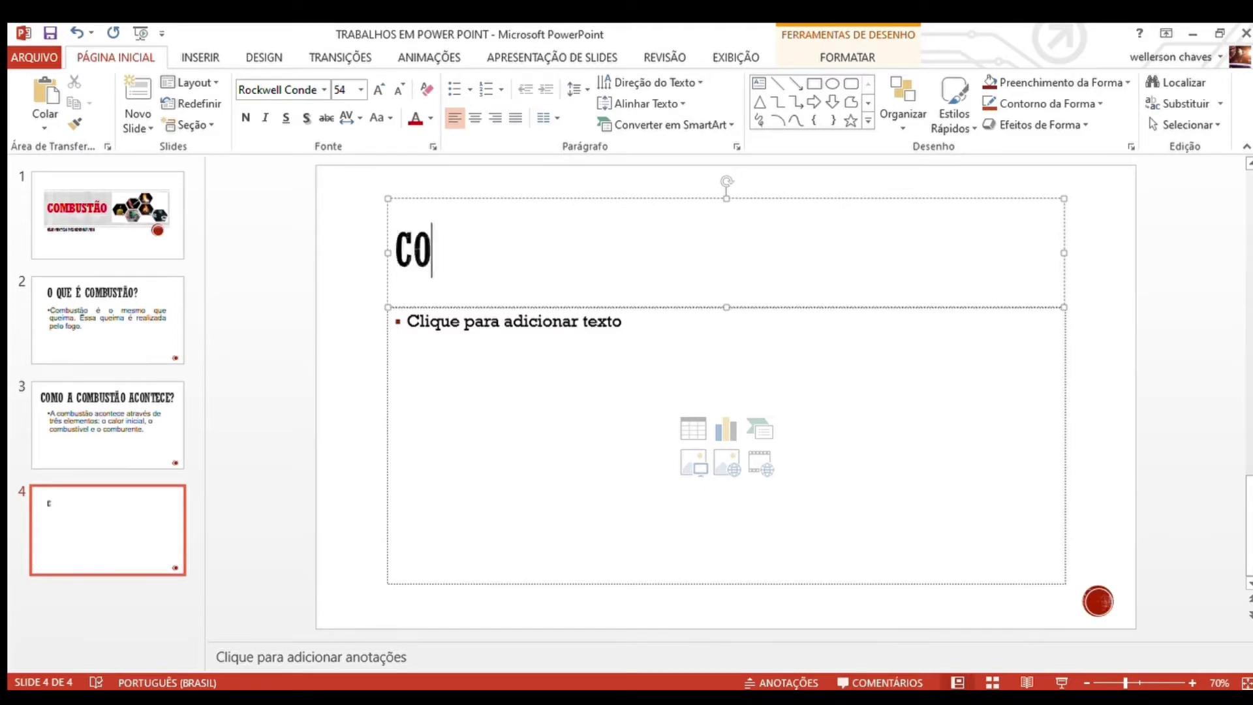
pyautogui.write('MB')
pyautogui.press('BackSpace')
pyautogui.press('BackSpace')
pyautogui.write('MBUS')
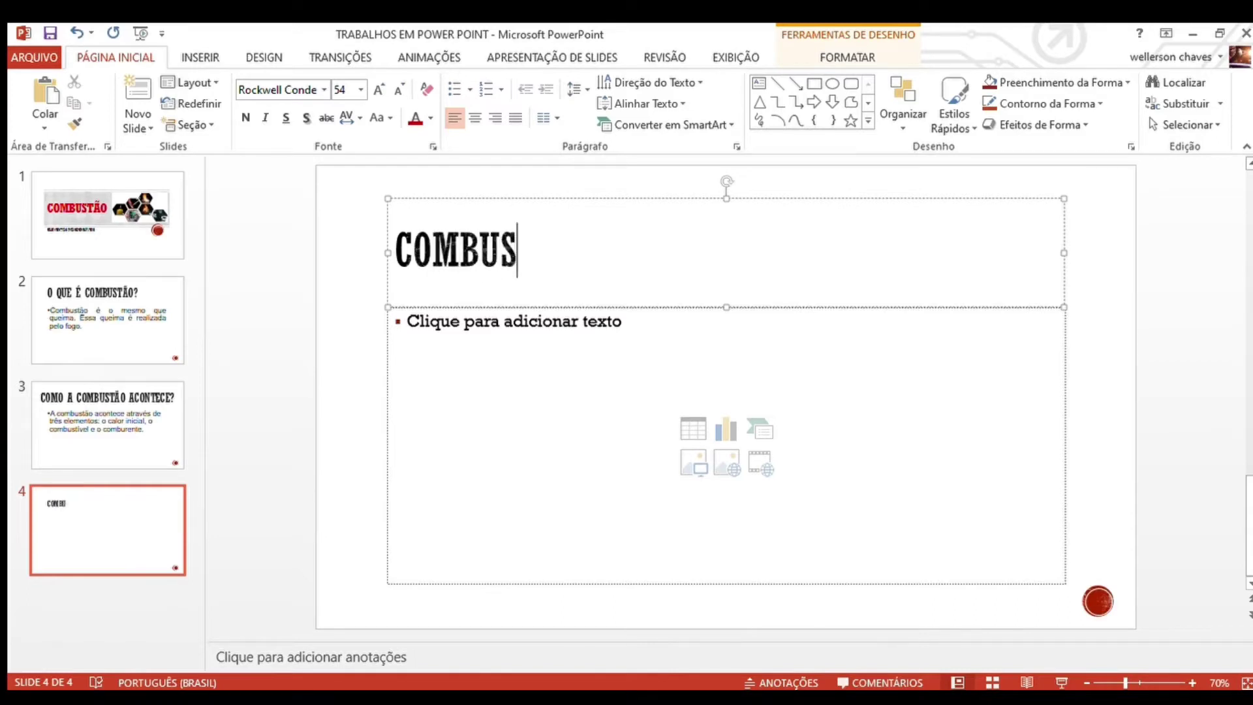
pyautogui.write('TÍVEL')
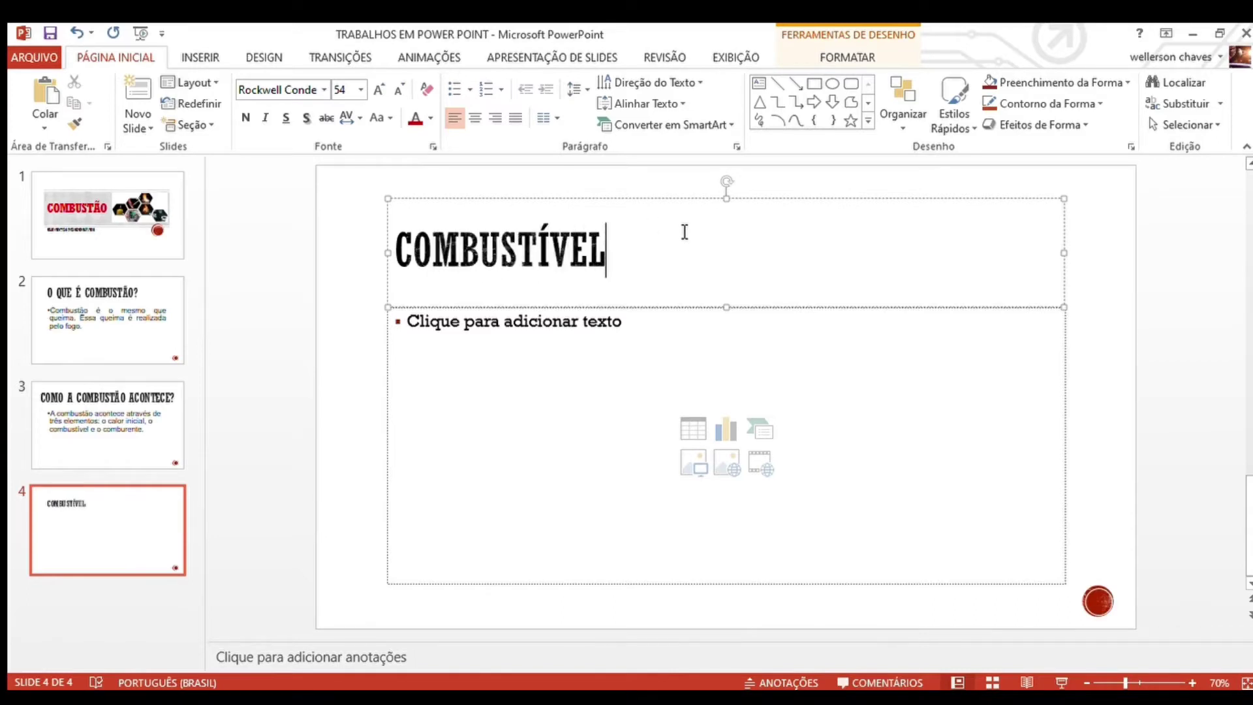
# - Enlarge the COMBUSTÍVEL title to 80 pt and start typing the bullet 'Combustível é toda substância…'
pyautogui.moveTo(621, 254); pyautogui.dragTo(383, 257)
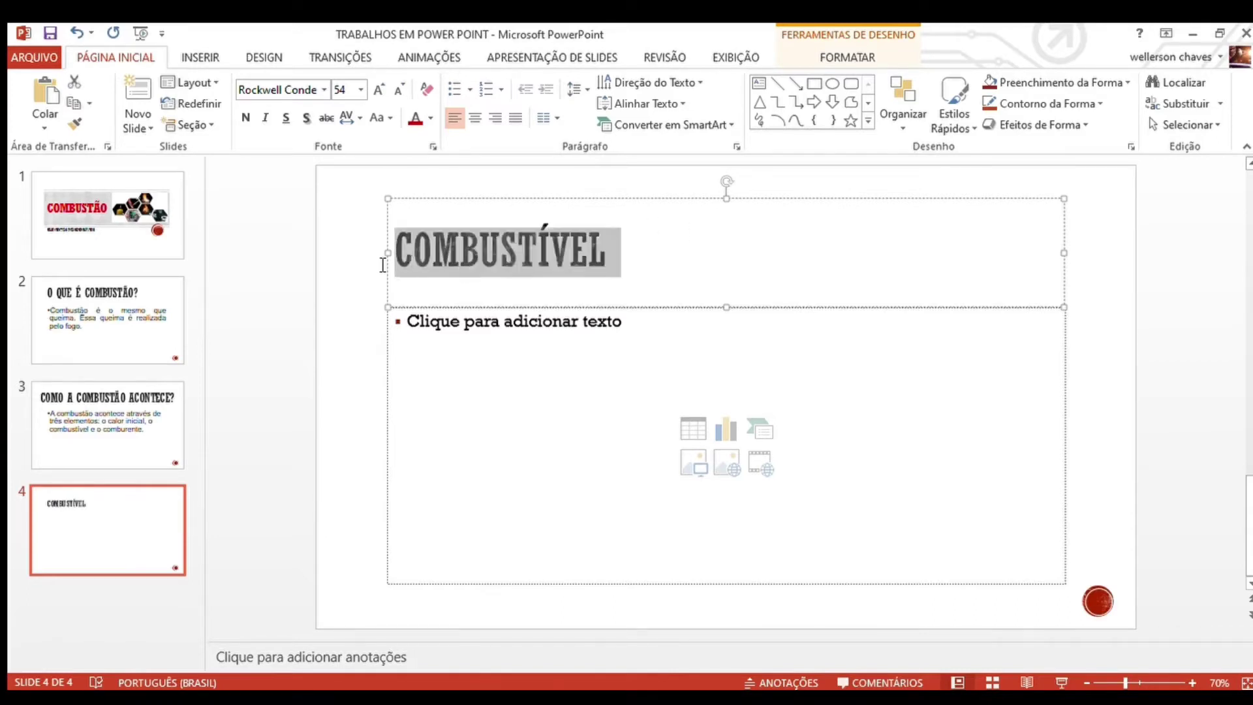
pyautogui.click(370, 94)
pyautogui.click(370, 94)
pyautogui.click(370, 93)
pyautogui.click(369, 93)
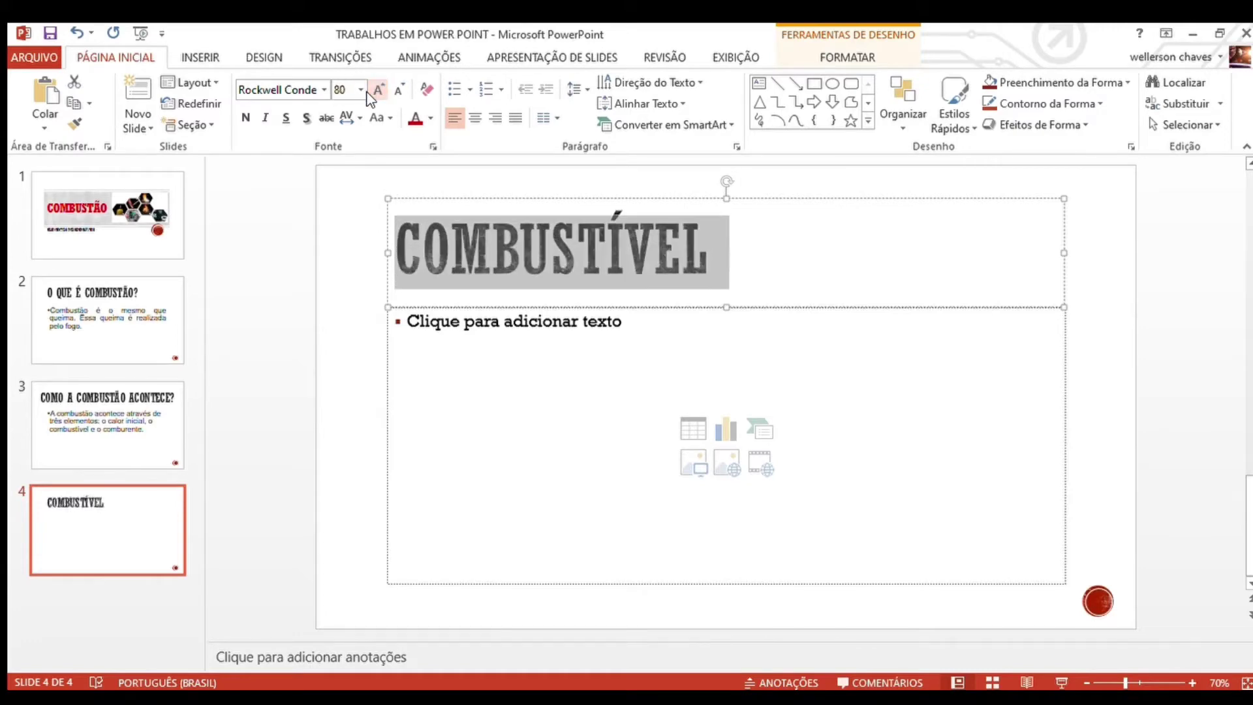
pyautogui.click(499, 385)
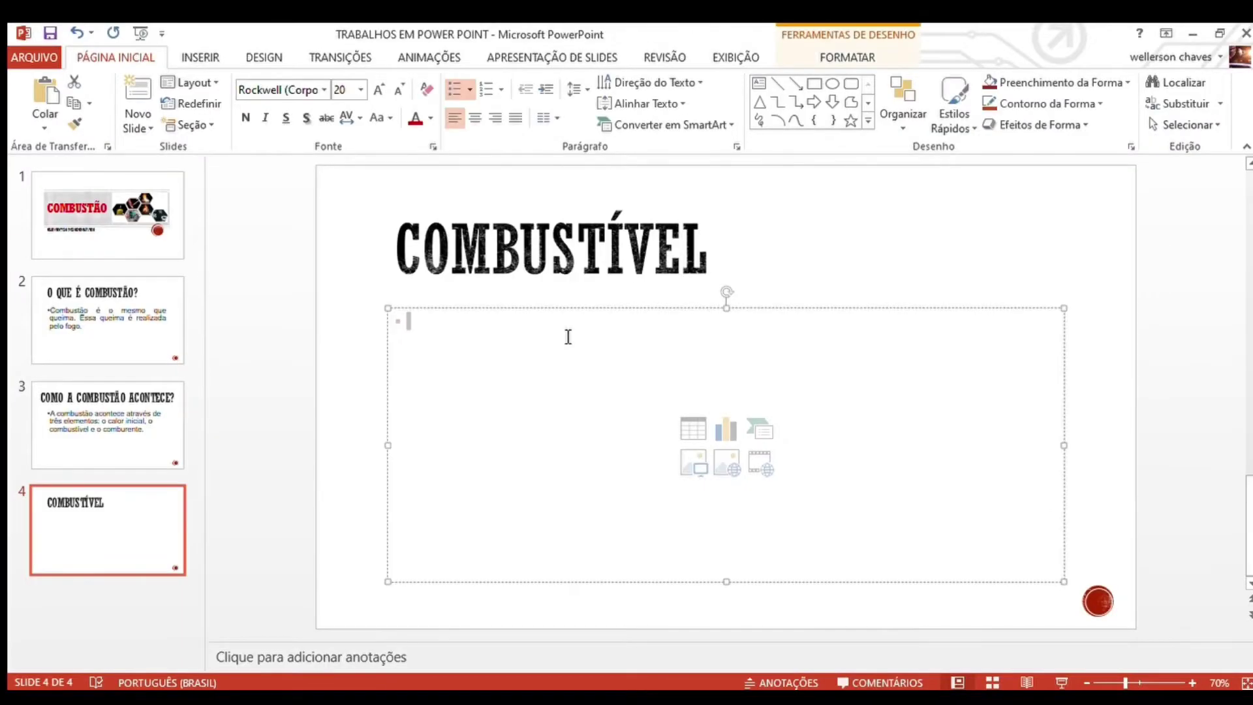
pyautogui.write('Combustíve')
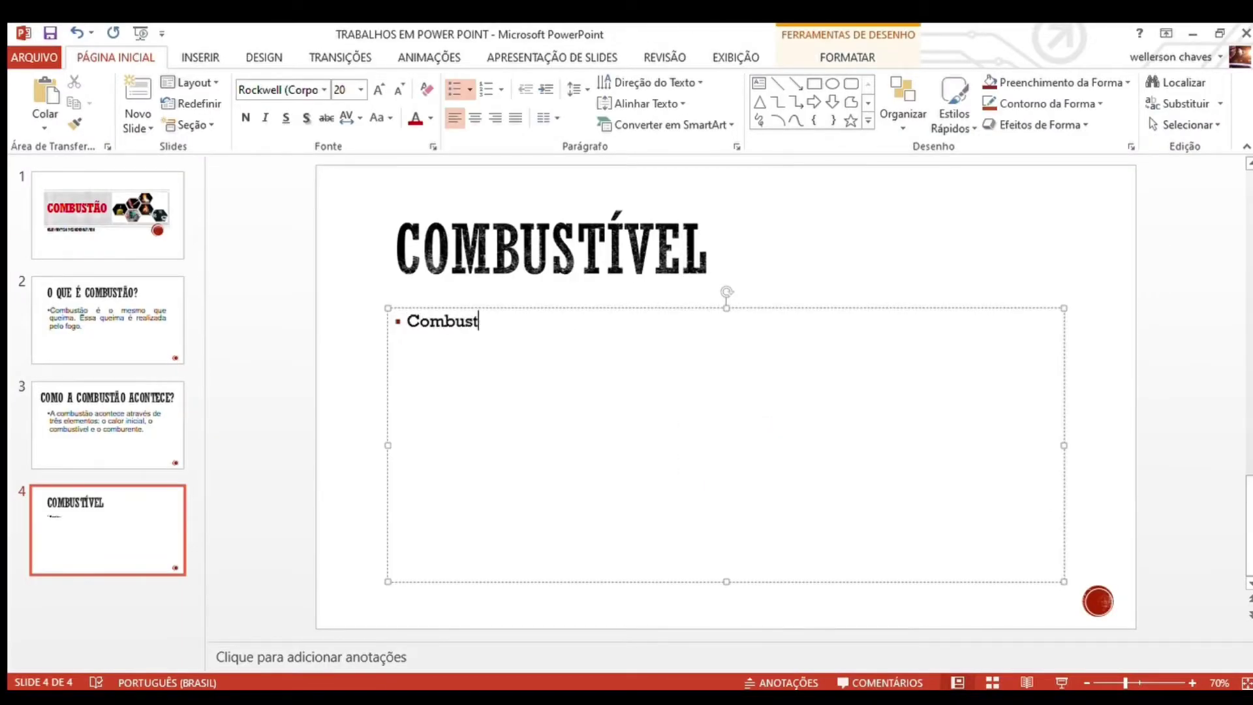
pyautogui.write('l é ')
pyautogui.write('toda substância n')
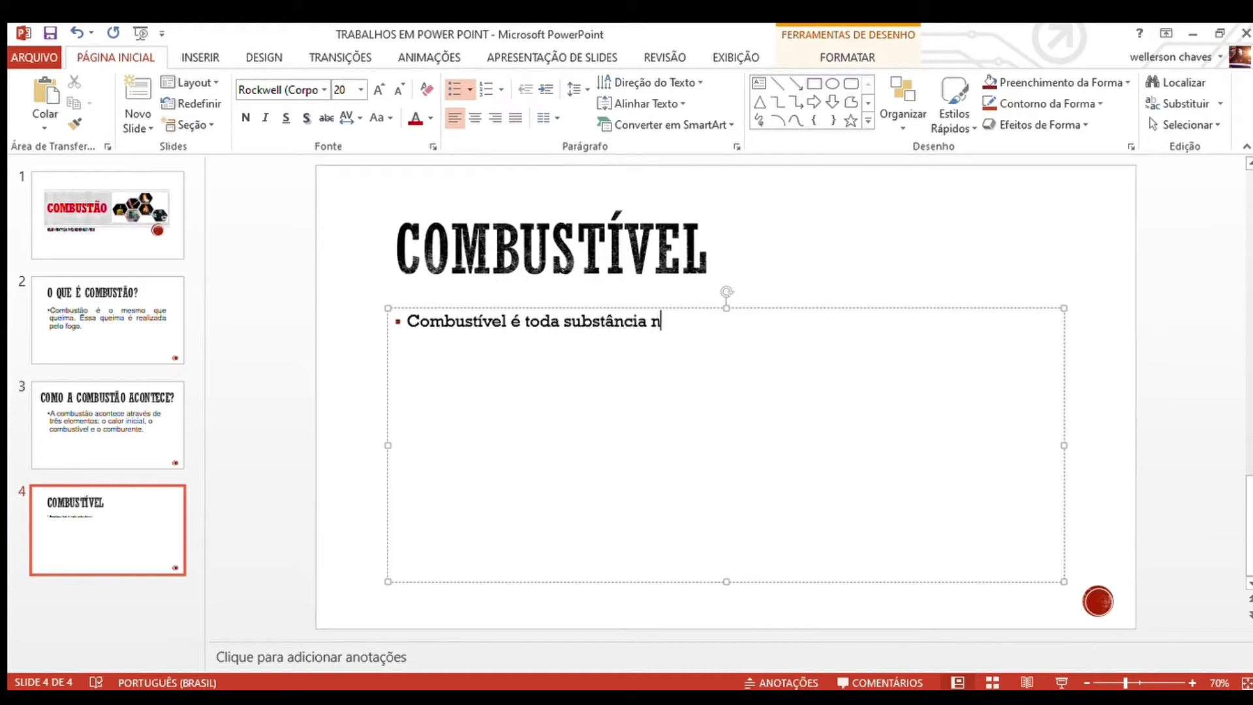
pyautogui.write('ecessário para ')
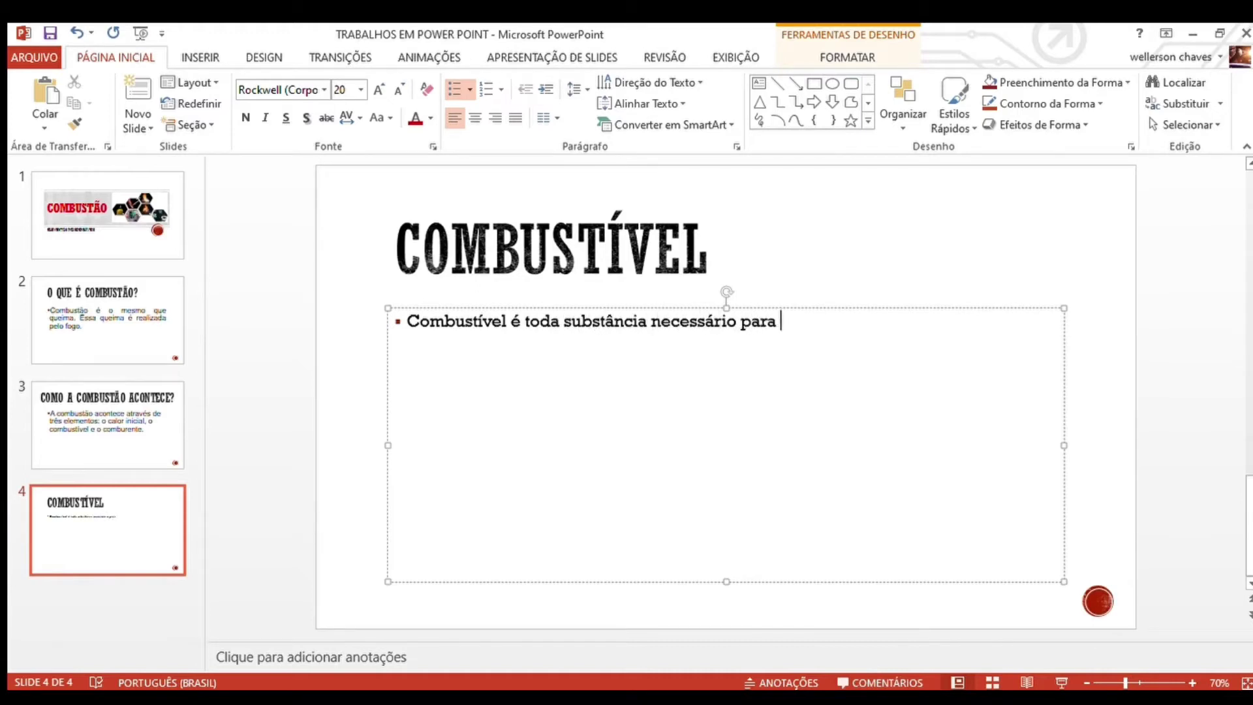
pyautogui.write('que o fogo acenda.')
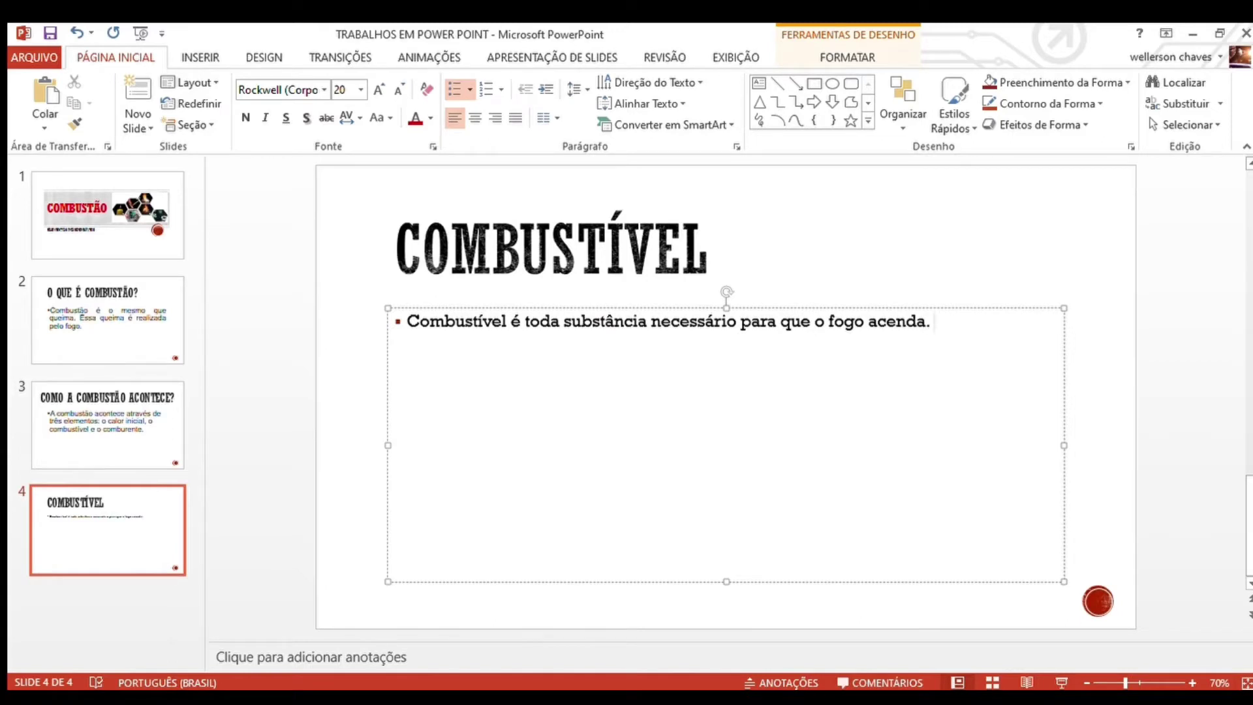
pyautogui.write(' Eles podem ser sólidos')
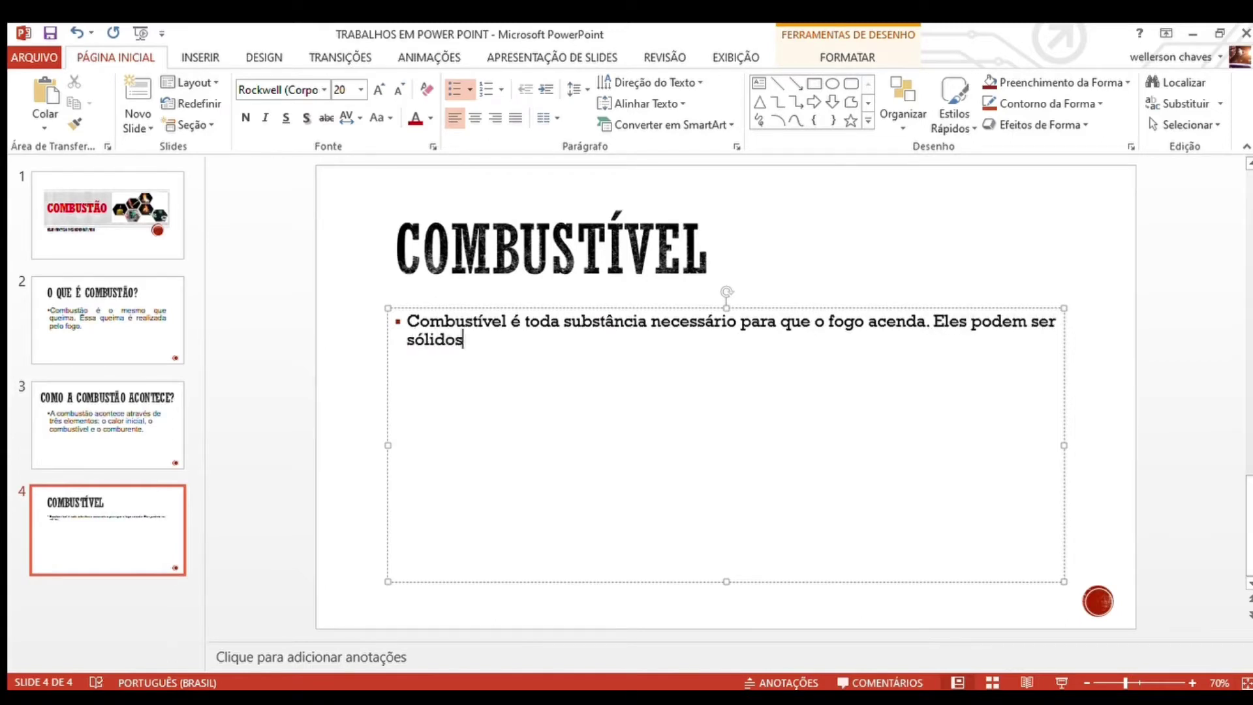
pyautogui.write(', líquidos ou gasos')
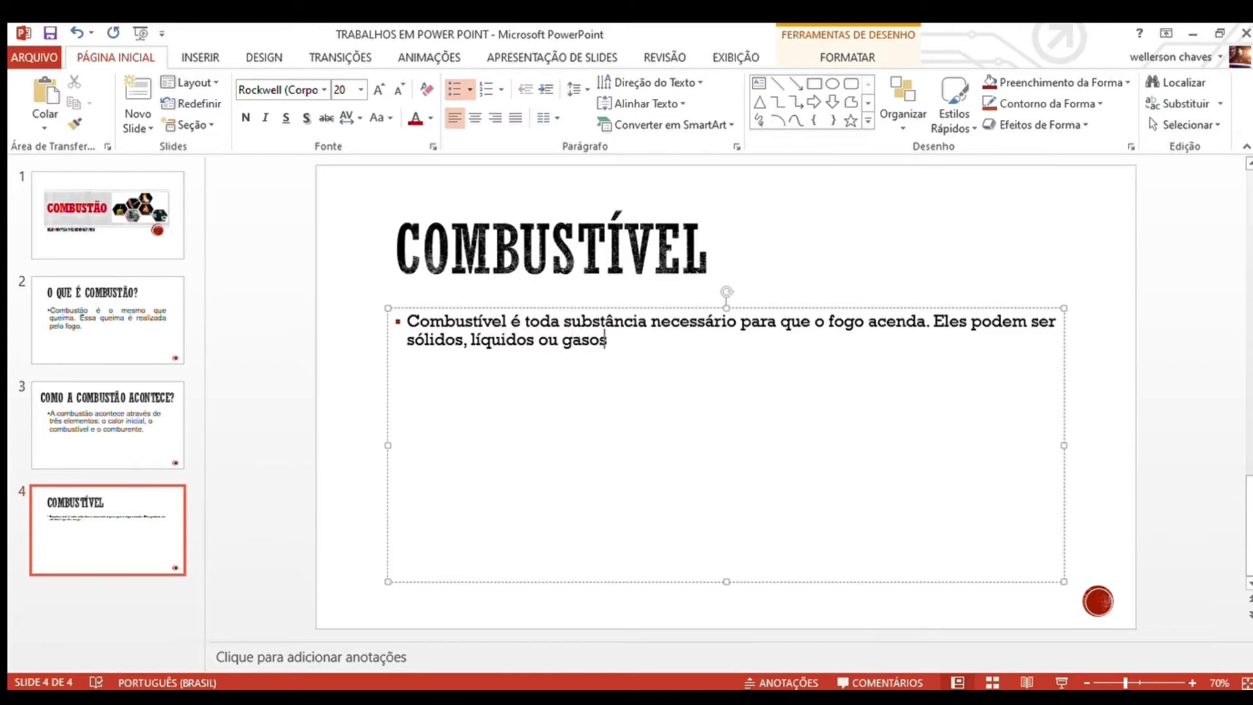
pyautogui.write('os.')
# - Format all of slide 4's fuel bullet text in Arial 48 pt
pyautogui.hotkey('ctrl', 'a')
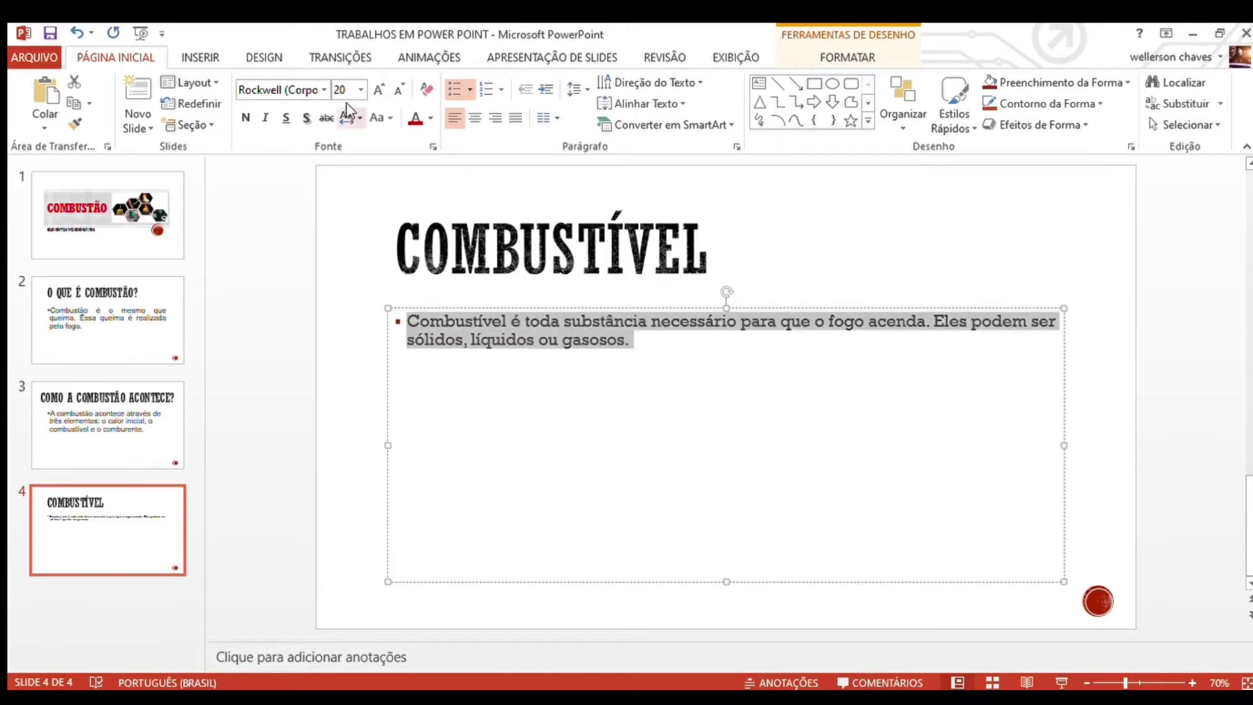
pyautogui.click(307, 91)
pyautogui.write('Arial')
pyautogui.press('Return')
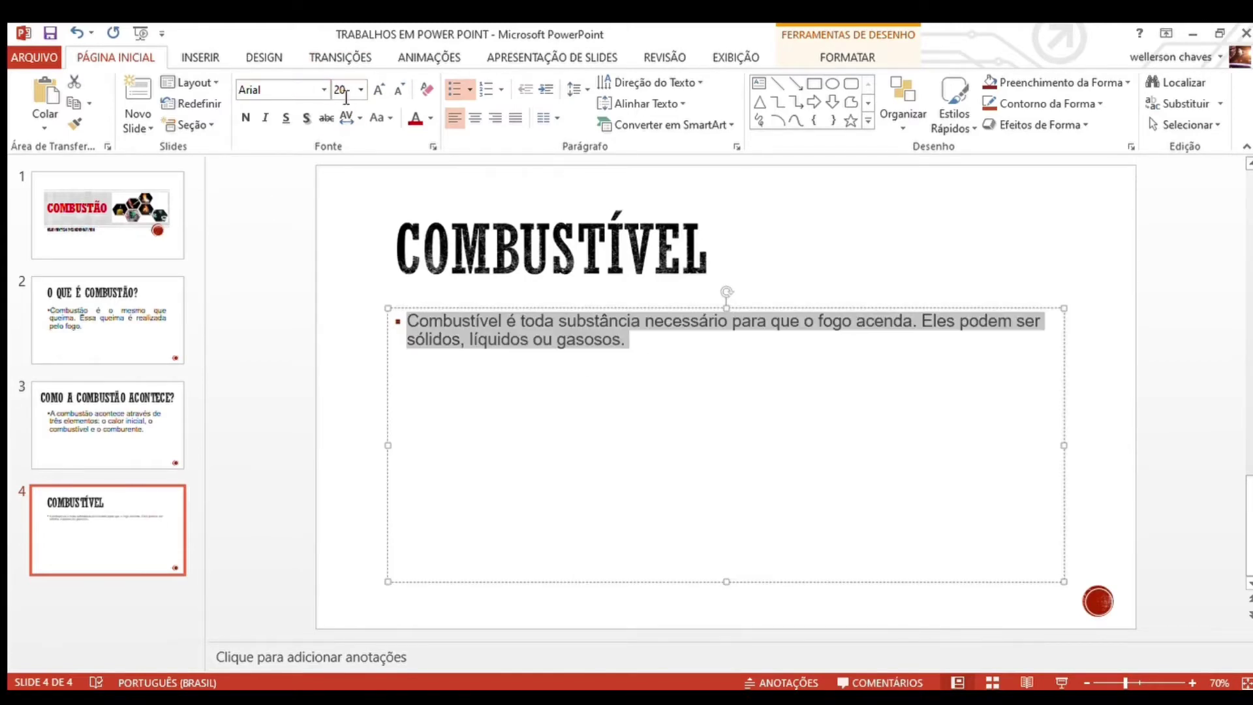
pyautogui.write('48')
pyautogui.press('Return')
pyautogui.click(1154, 359)
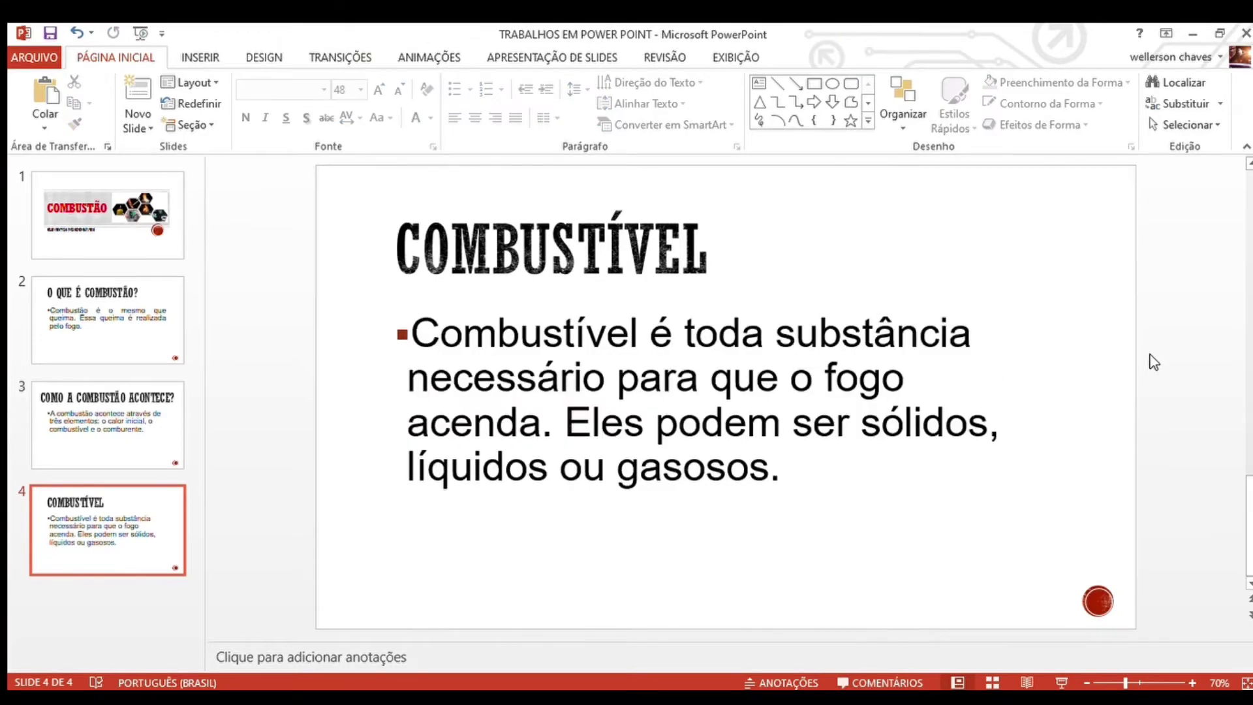
pyautogui.click(131, 593)
# - Add slide 5 titled COMBUSTÍVEIS SÓLIDOS with the title at 80 pt
pyautogui.press('Return')
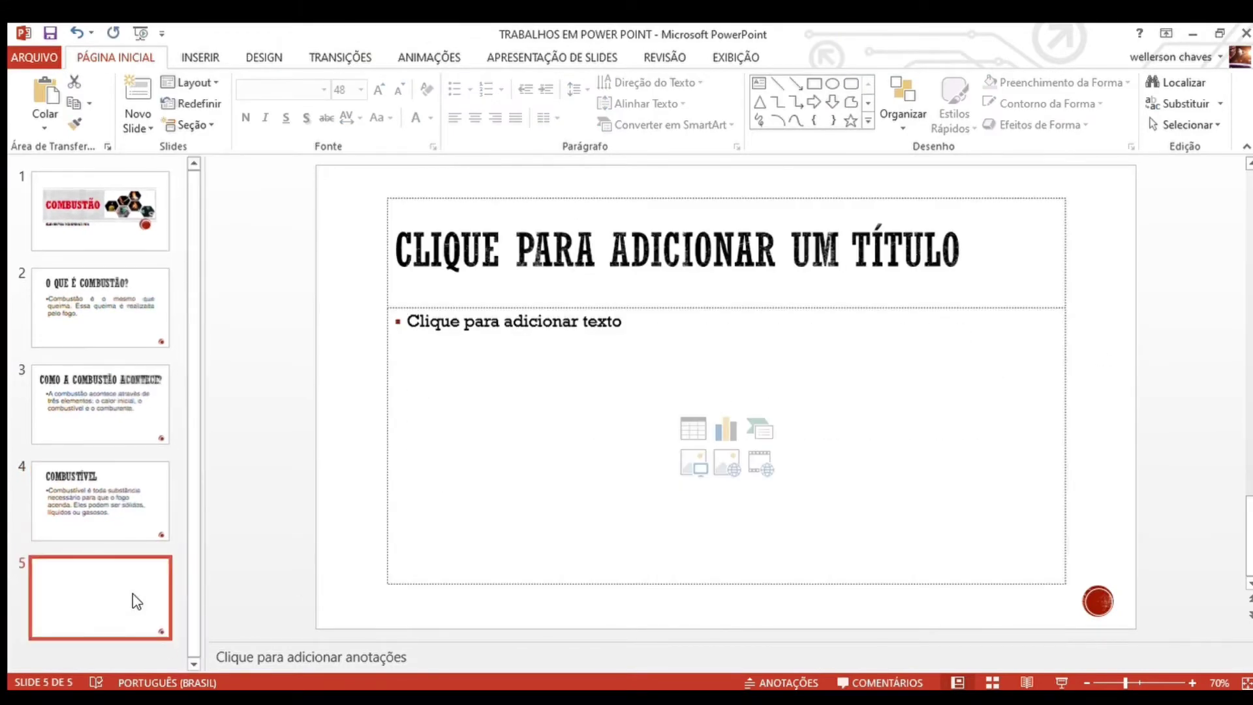
pyautogui.click(693, 263)
pyautogui.write('COMBUS')
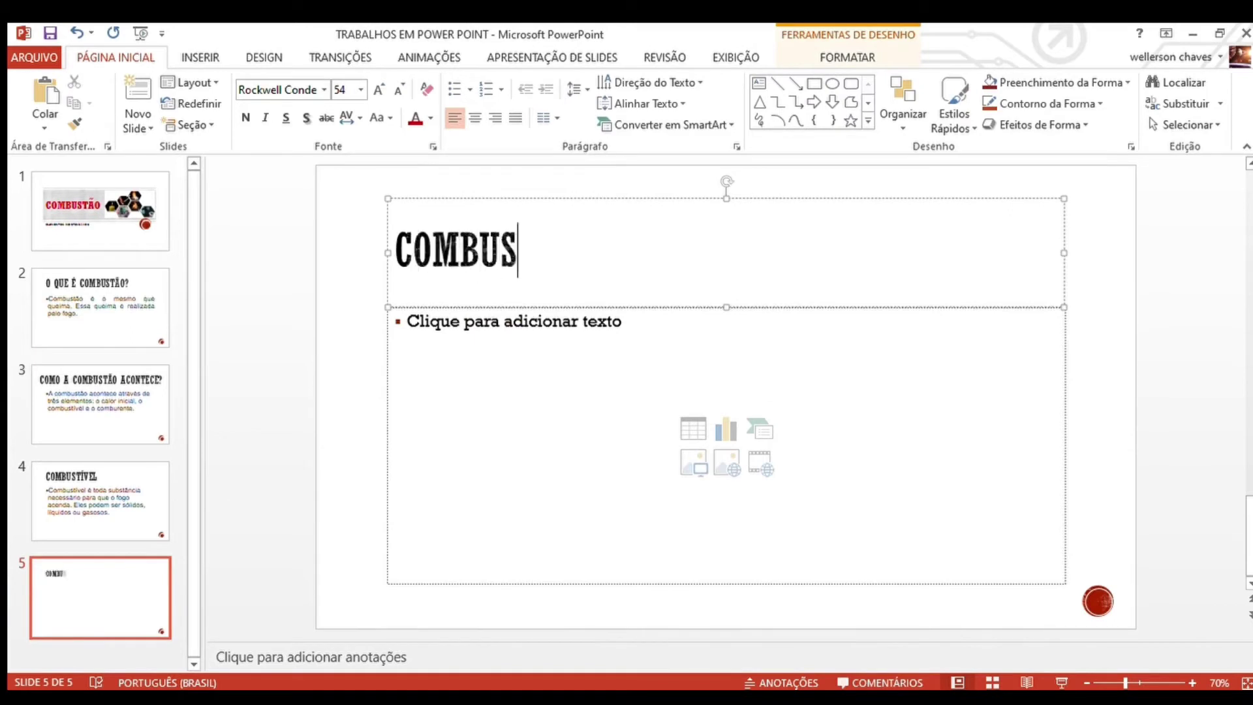
pyautogui.write('TÍVEIS SÓLIDOS')
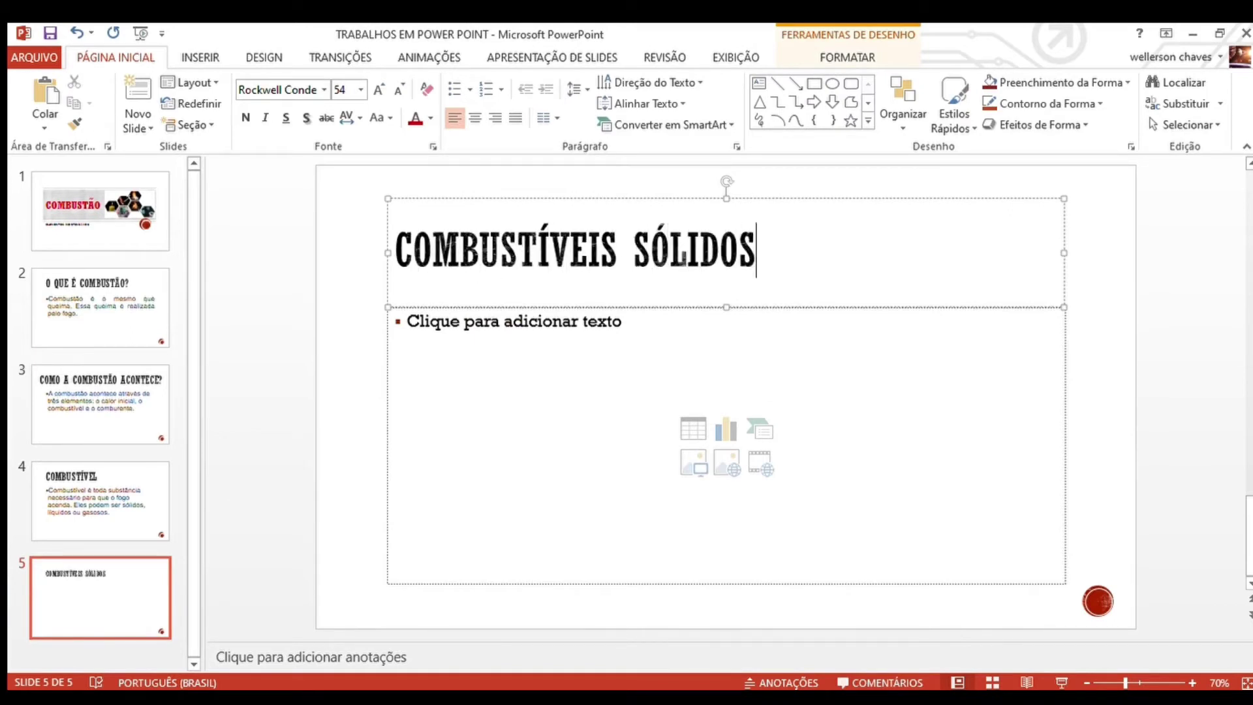
pyautogui.moveTo(806, 254); pyautogui.dragTo(430, 247)
pyautogui.write('80')
pyautogui.press('Return')
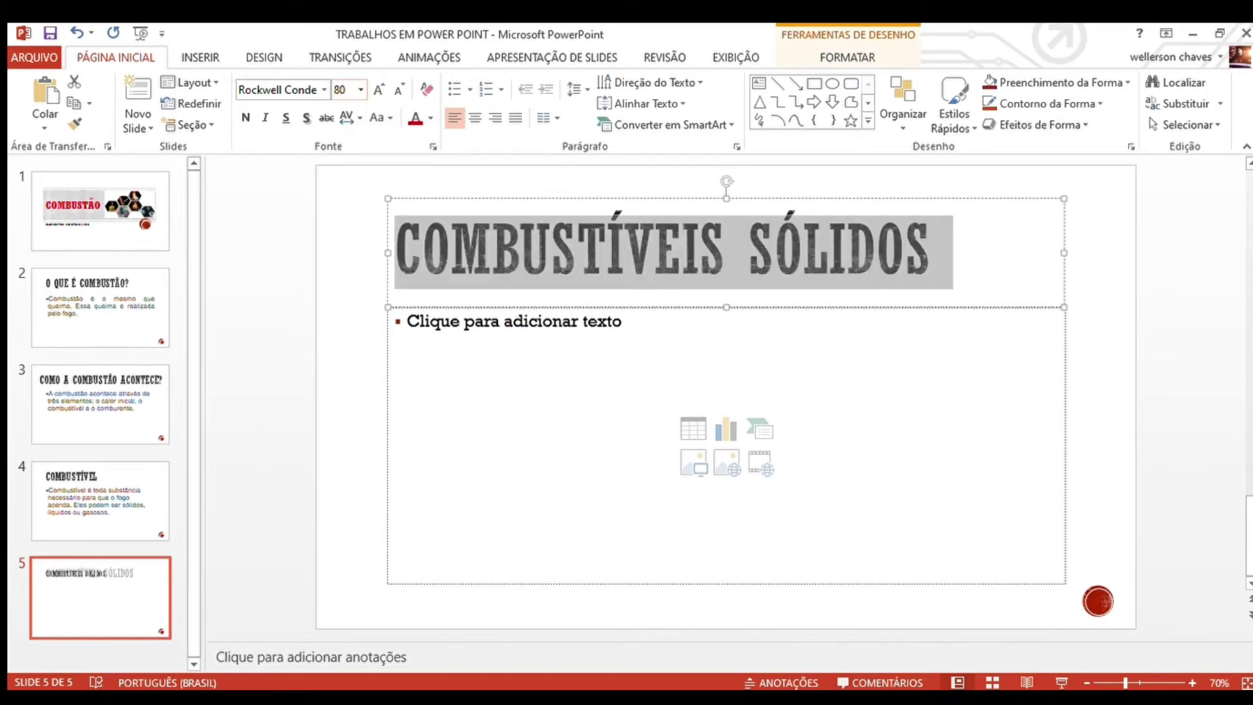
pyautogui.click(1131, 327)
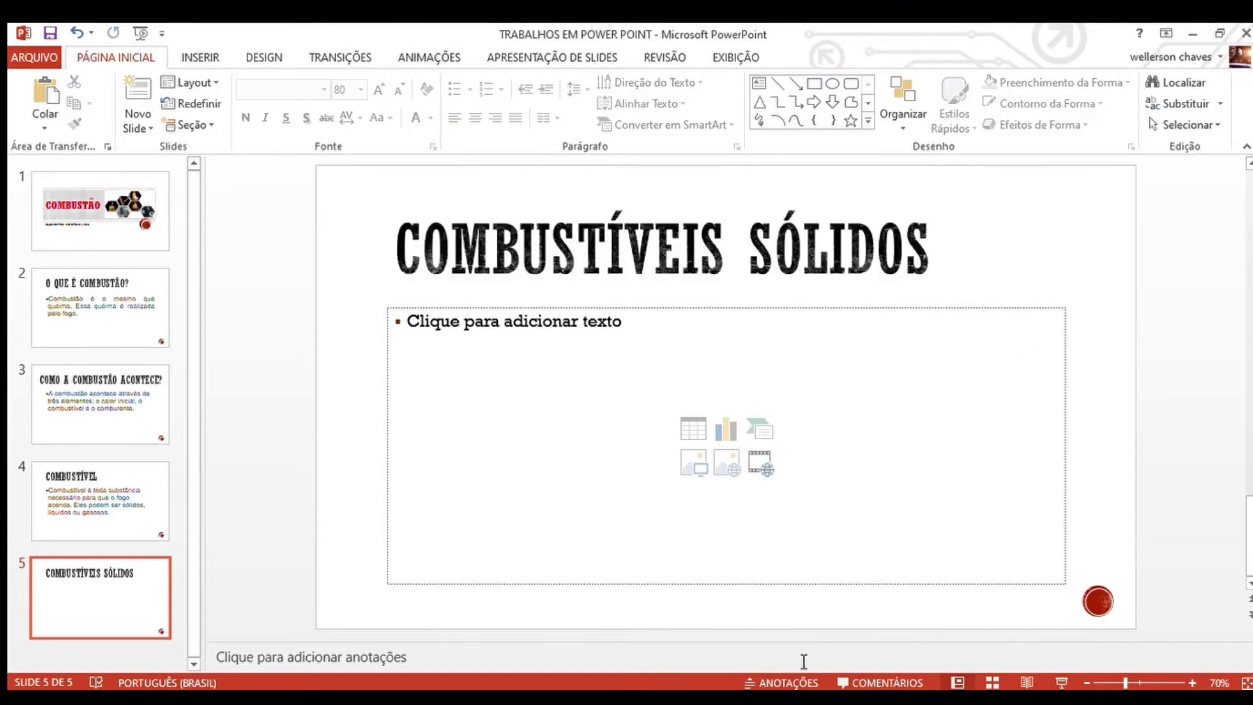
pyautogui.click(135, 646)
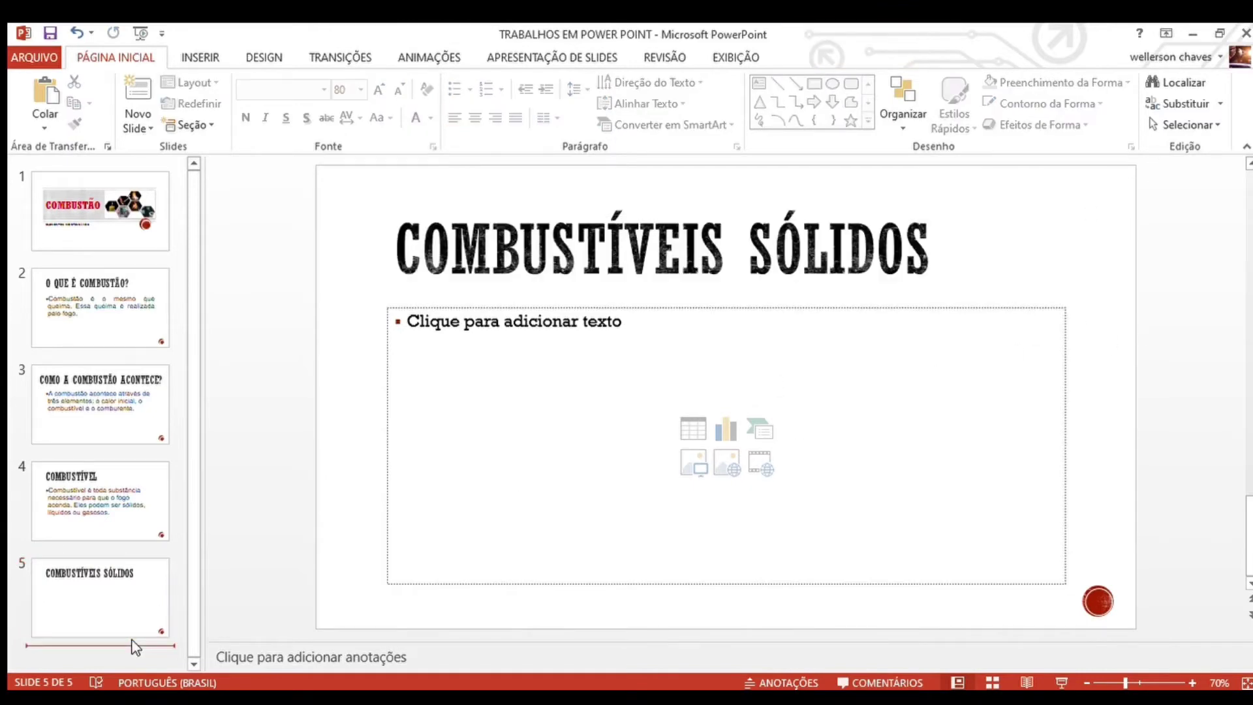
# - Add slide 6 titled COMBUSTÍVEIS LÍQUIDOS with the title at 80 pt
pyautogui.press('Return')
pyautogui.click(590, 254)
pyautogui.write('COMBUSTÍVE')
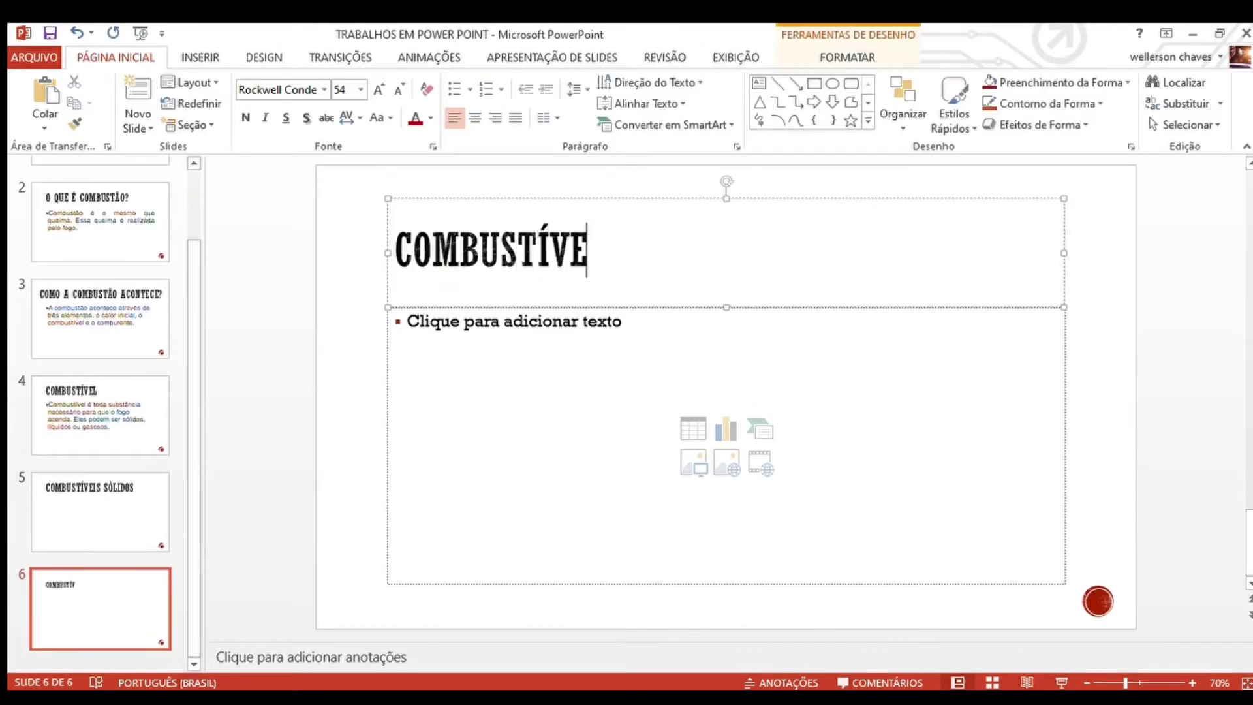
pyautogui.write('IS LÍQUIDOS')
pyautogui.moveTo(793, 248); pyautogui.dragTo(401, 261)
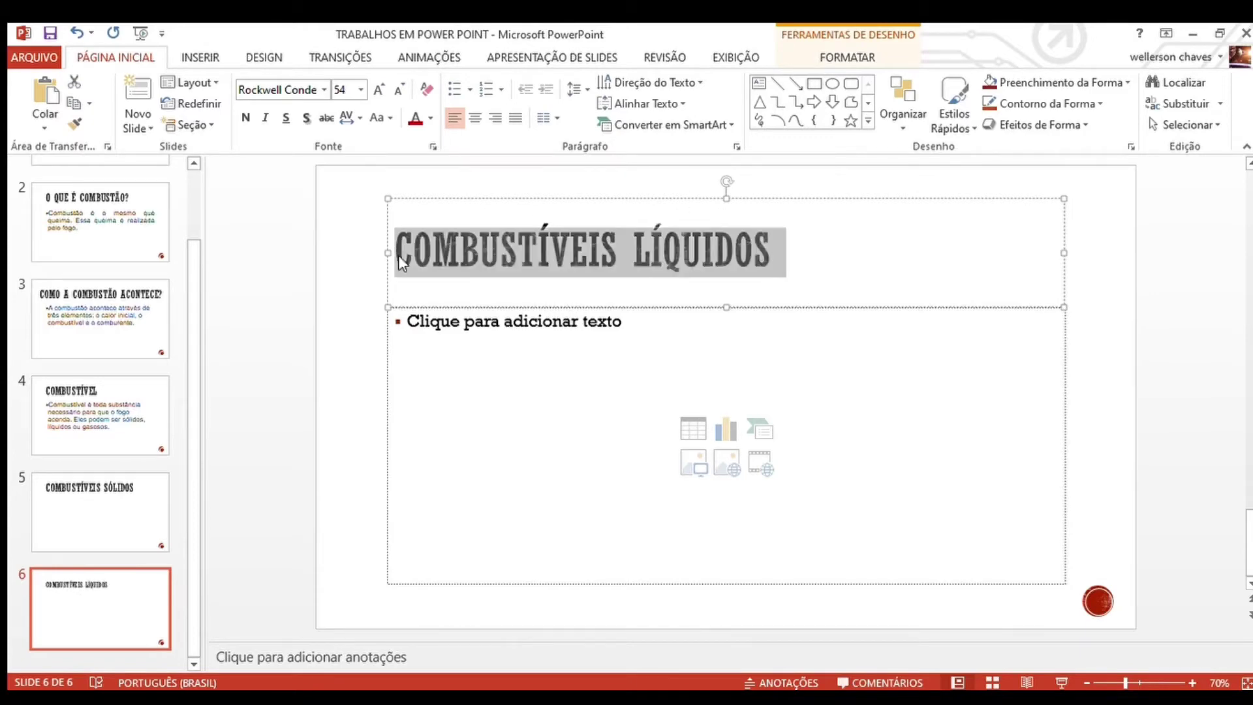
pyautogui.click(343, 89)
pyautogui.write('80')
pyautogui.press('Return')
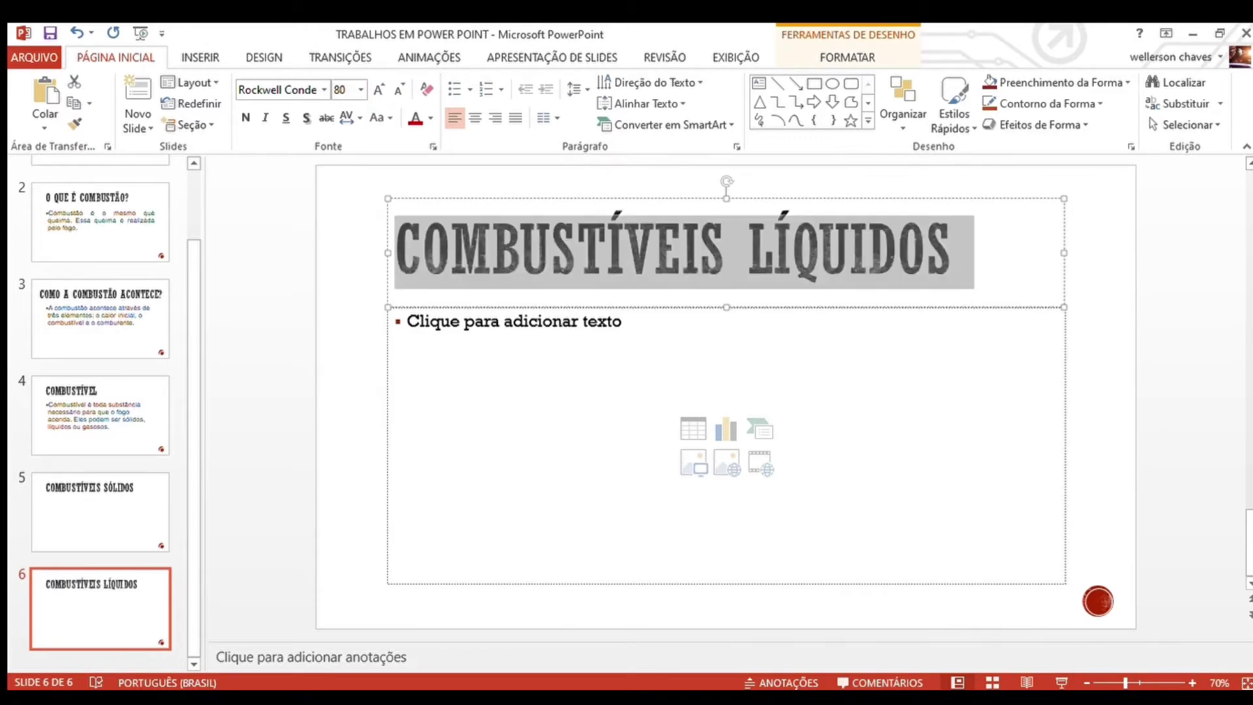
pyautogui.click(115, 654)
# - Add slide 7 titled COMBUSTÍVEIS GASOSOS at 80 pt, then switch to Chrome
pyautogui.press('Return')
pyautogui.click(615, 248)
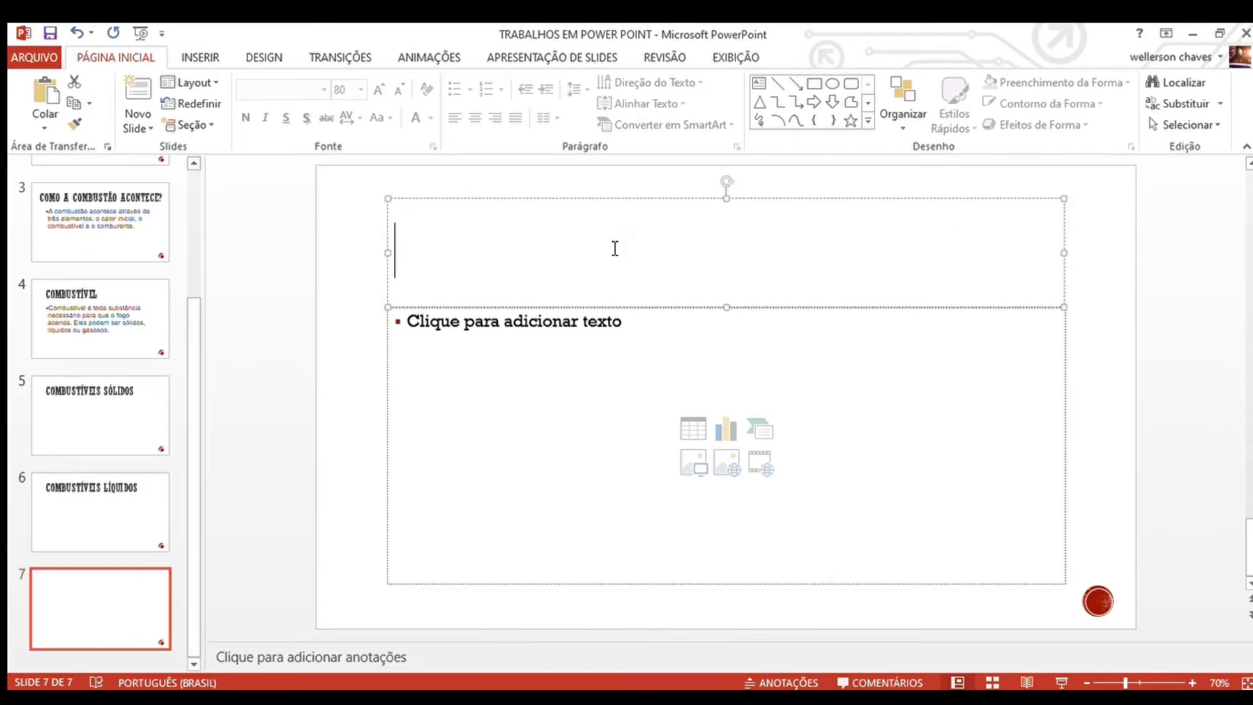
pyautogui.write('COMBUSTÍVEIS GASOS')
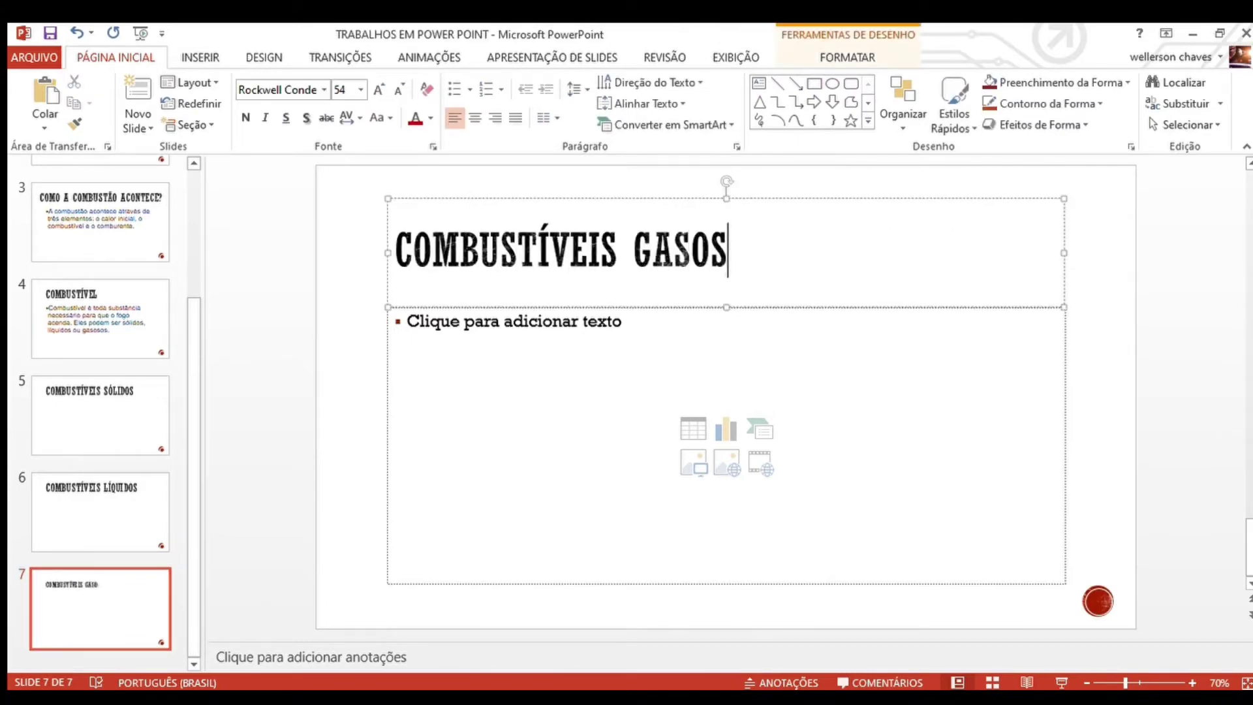
pyautogui.write('OS')
pyautogui.hotkey('ctrl', 'a')
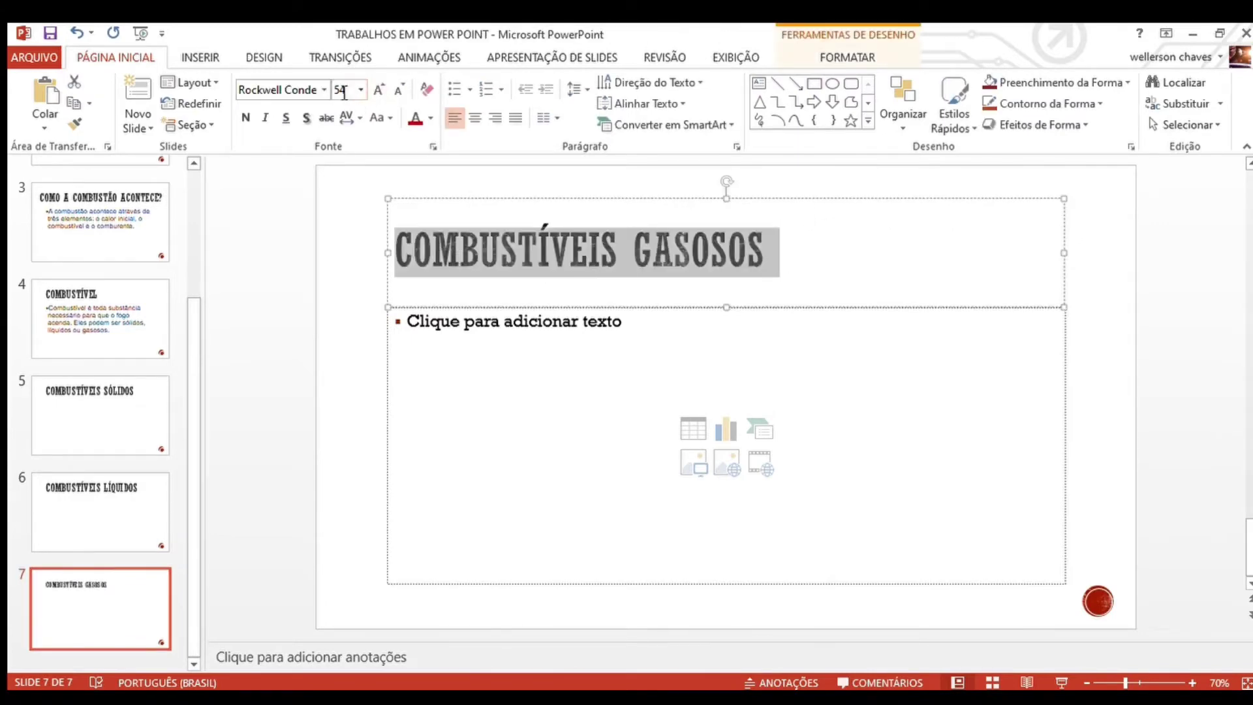
pyautogui.write('80')
pyautogui.press('Return')
pyautogui.click(260, 324)
pyautogui.click(116, 418)
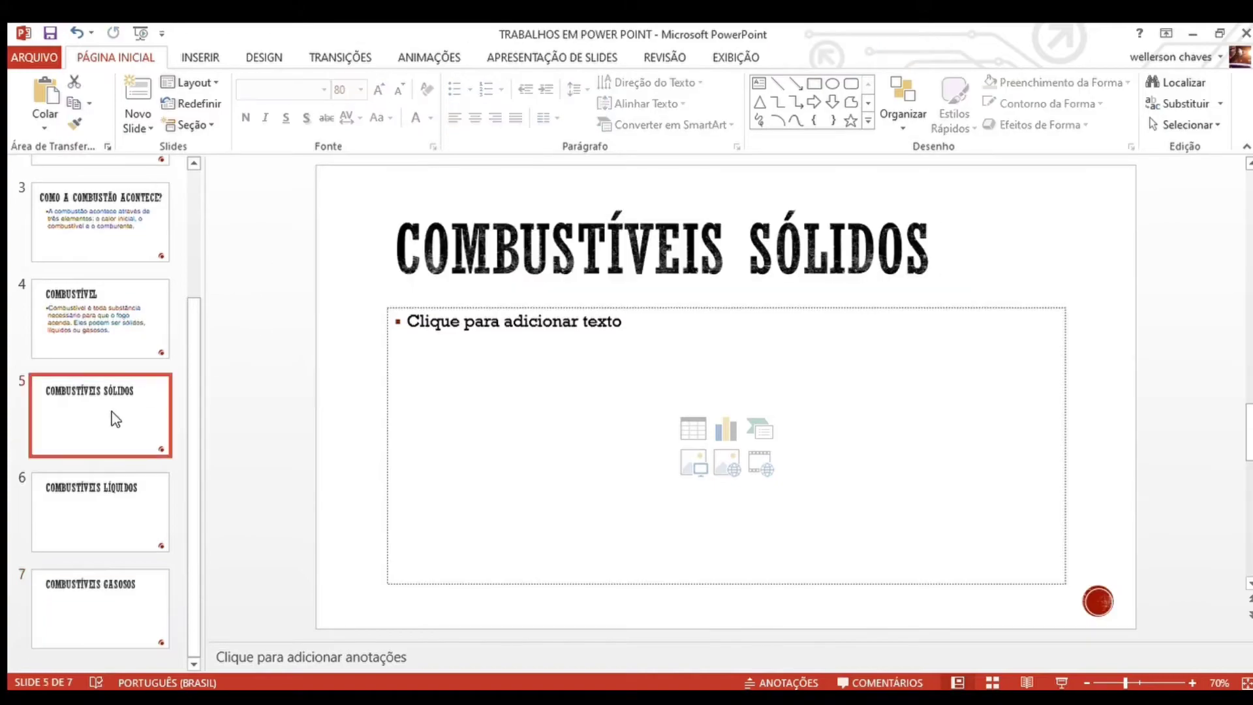
pyautogui.hotkey('alt', 'Tab')
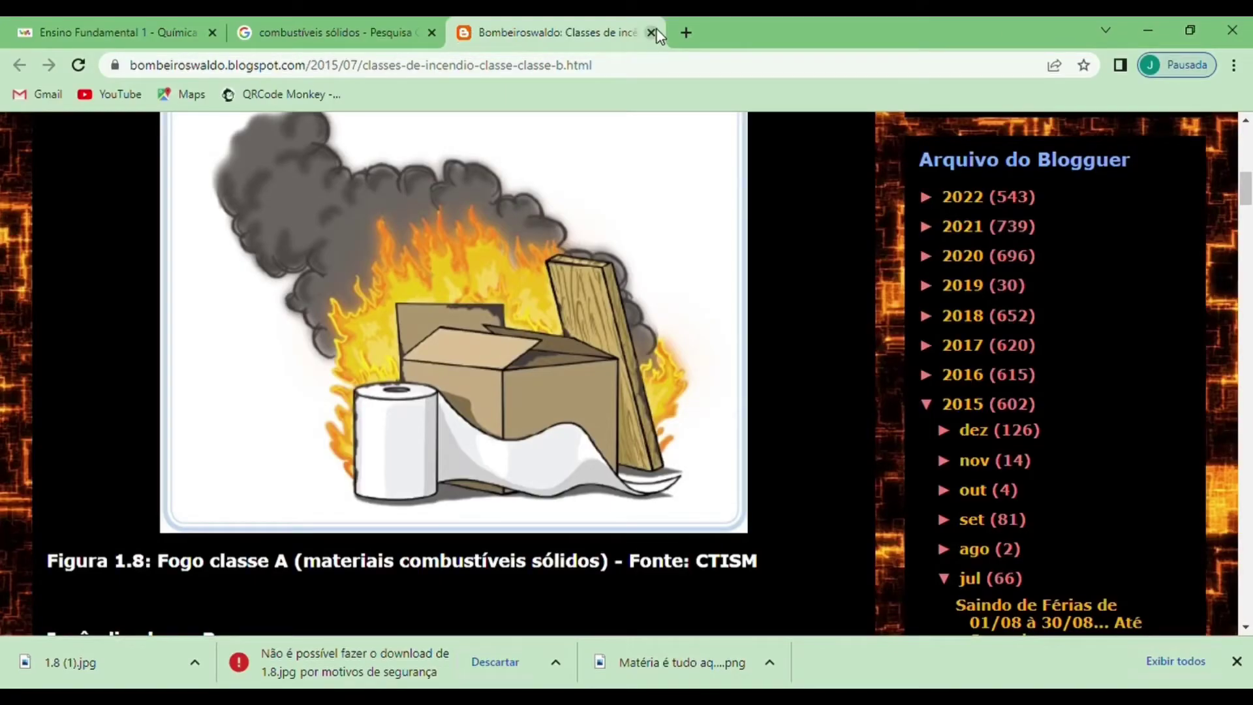
# - Close the blog page and search Google Images for 'combustíveis líquidos'
pyautogui.click(651, 32)
pyautogui.click(172, 19)
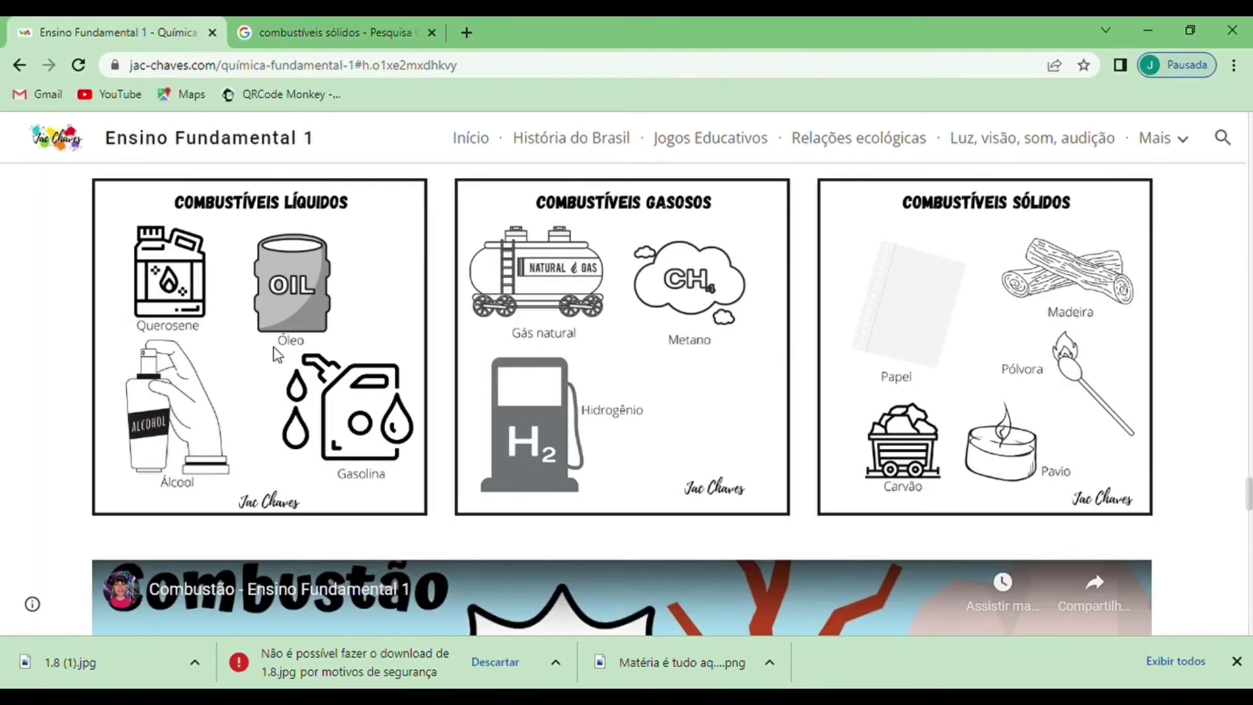
pyautogui.click(311, 19)
pyautogui.doubleClick(253, 152)
pyautogui.write('l')
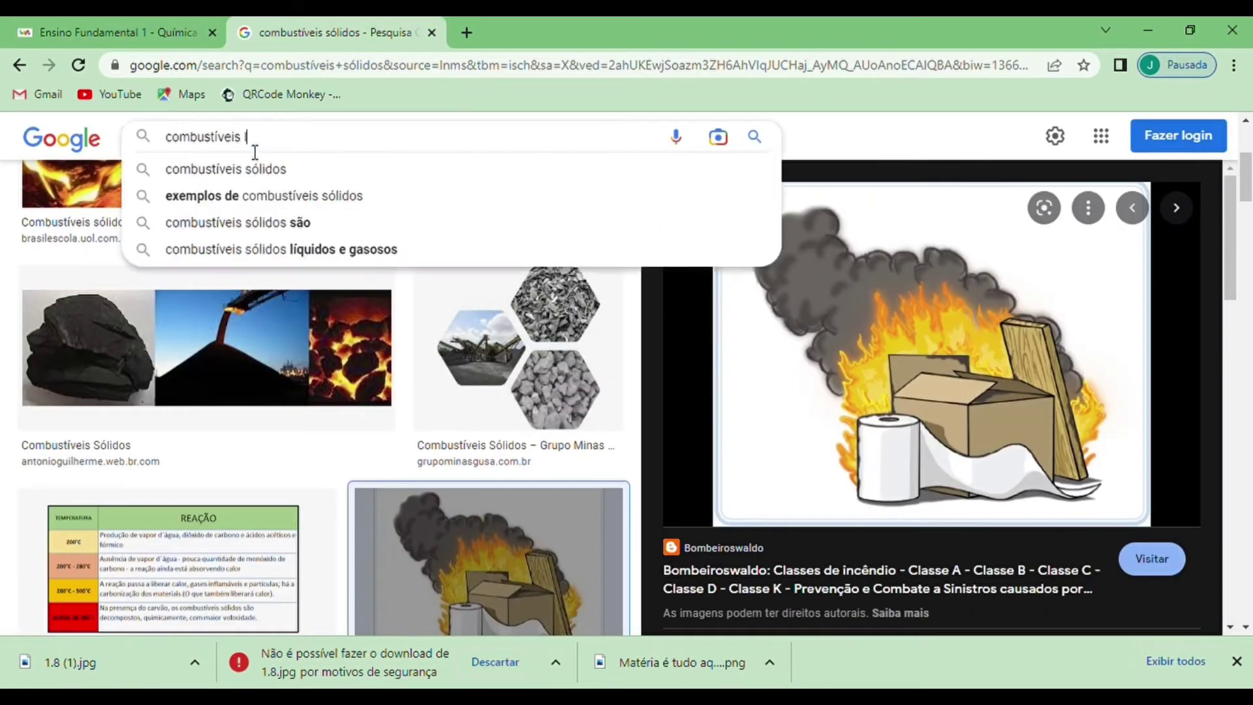
pyautogui.write('íquidos')
pyautogui.press('Return')
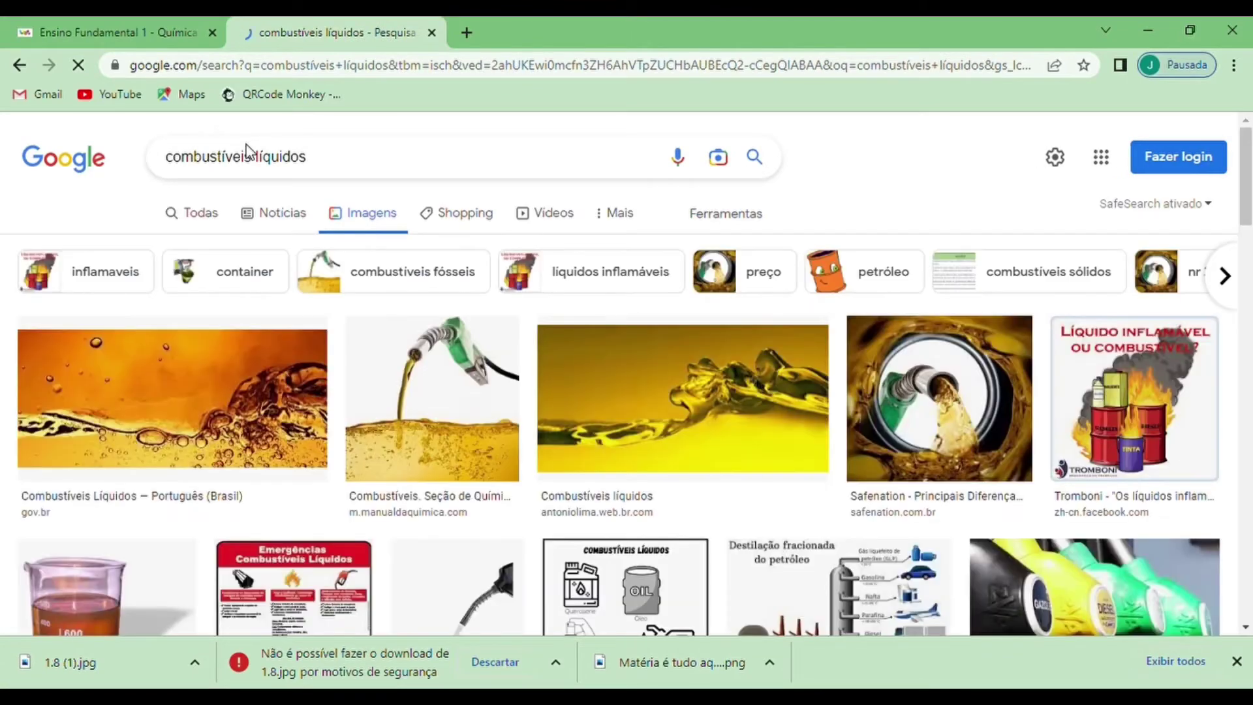
# - Preview the Tromboni, Volume dos gases and Gas Industrial fuel images
pyautogui.scroll(-1, 1250, 208)
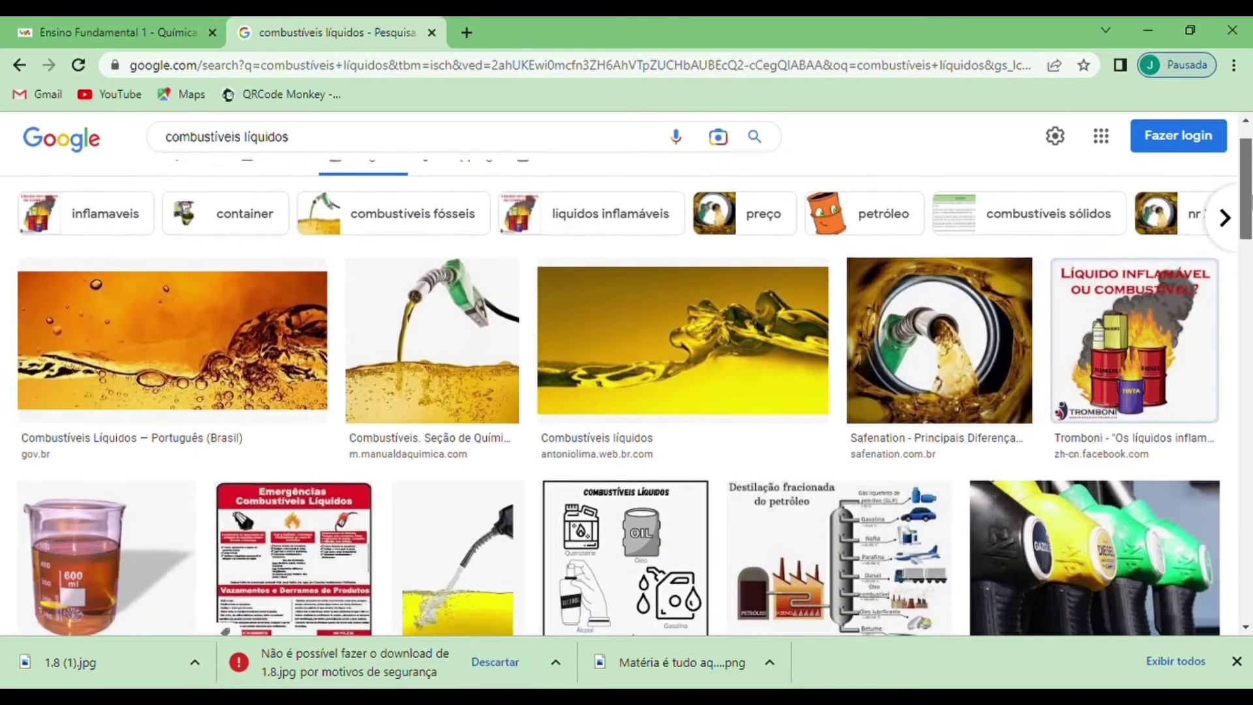
pyautogui.click(1139, 344)
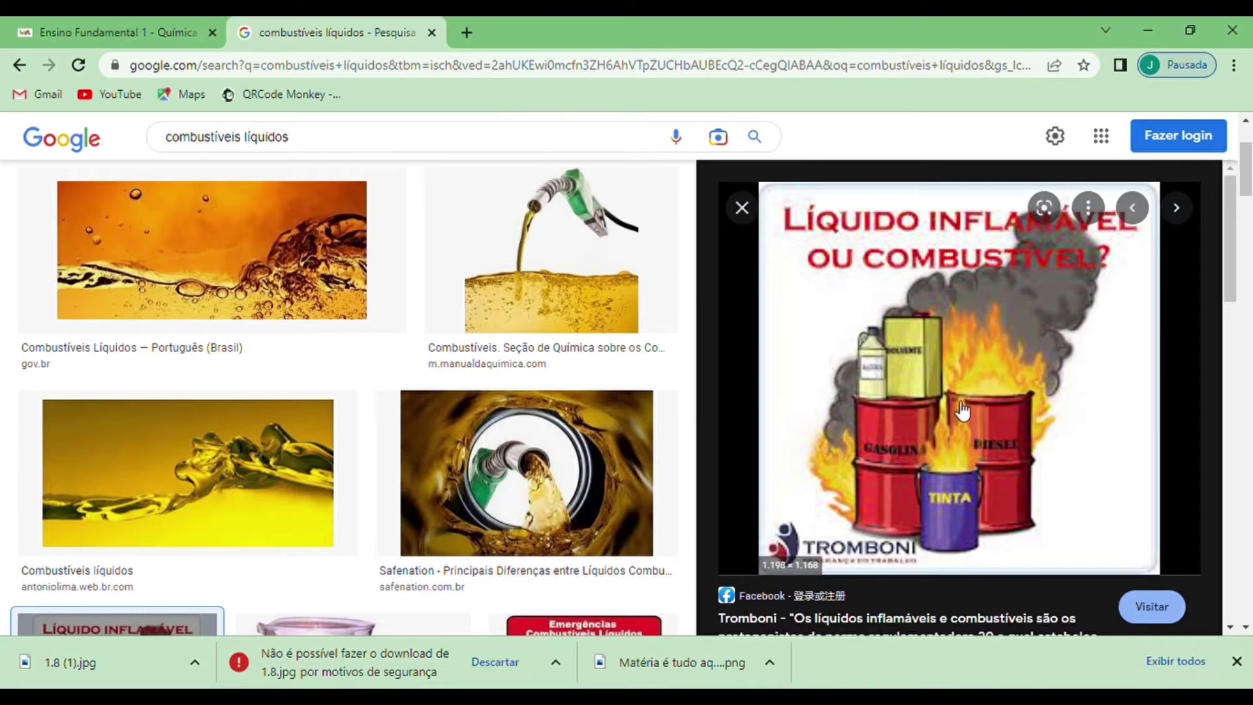
pyautogui.scroll(-5, 1245, 314)
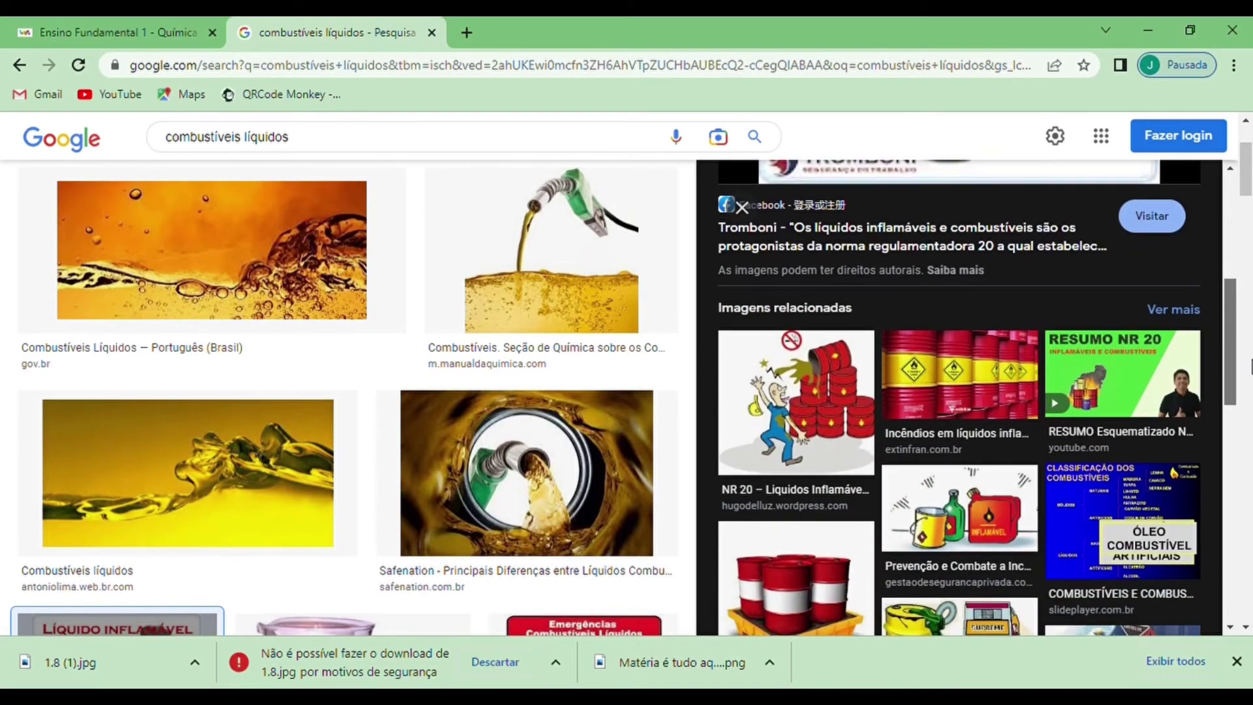
pyautogui.scroll(-3, 1247, 366)
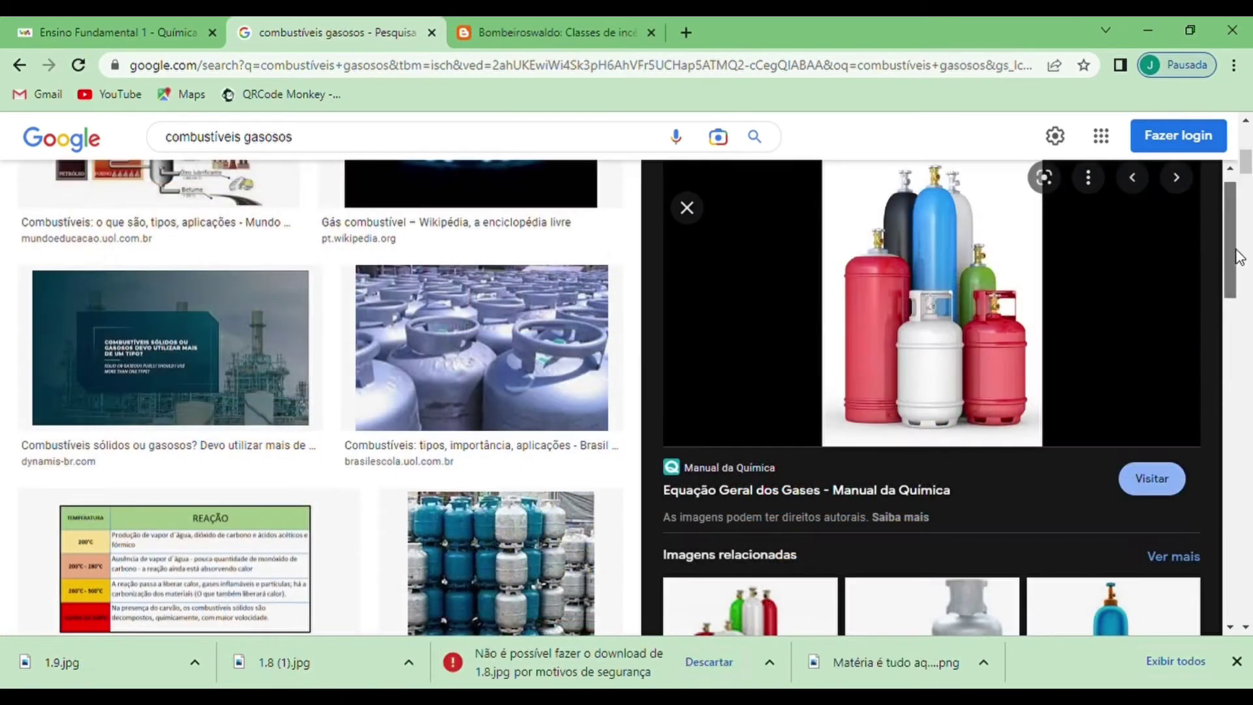
pyautogui.scroll(-5, 1237, 257)
pyautogui.click(1138, 333)
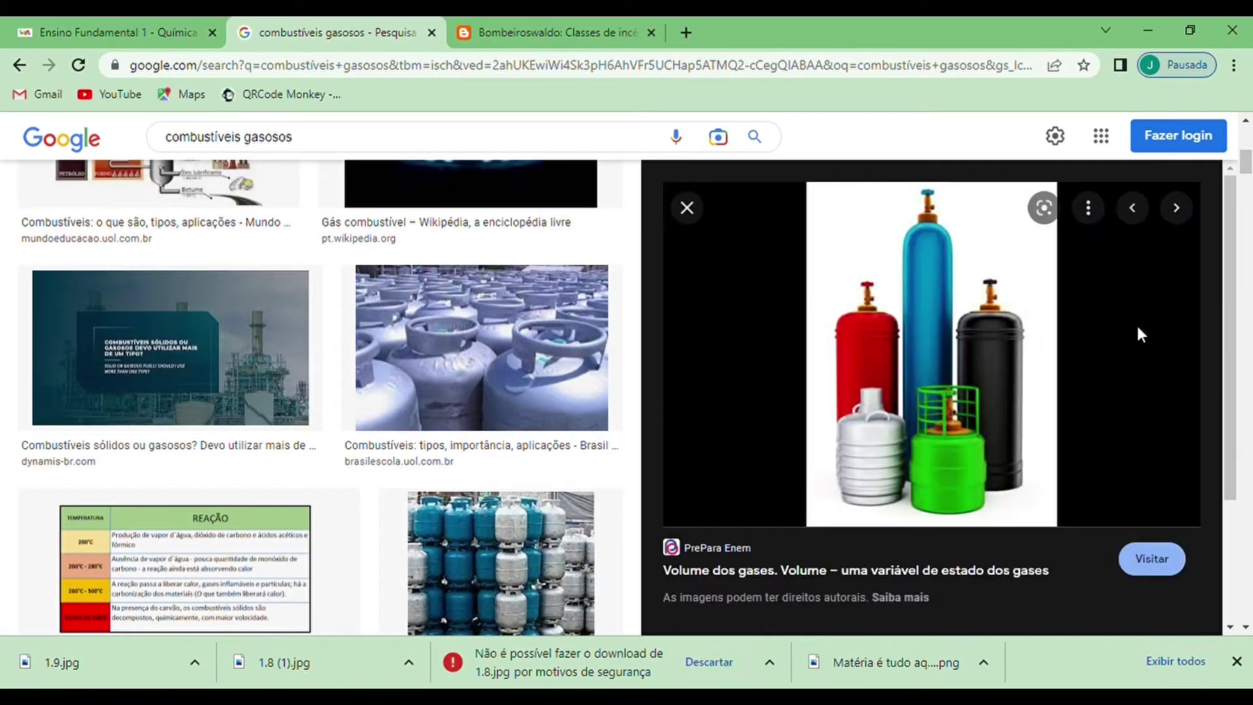
pyautogui.scroll(-1, 1243, 329)
pyautogui.scroll(-5, 1243, 326)
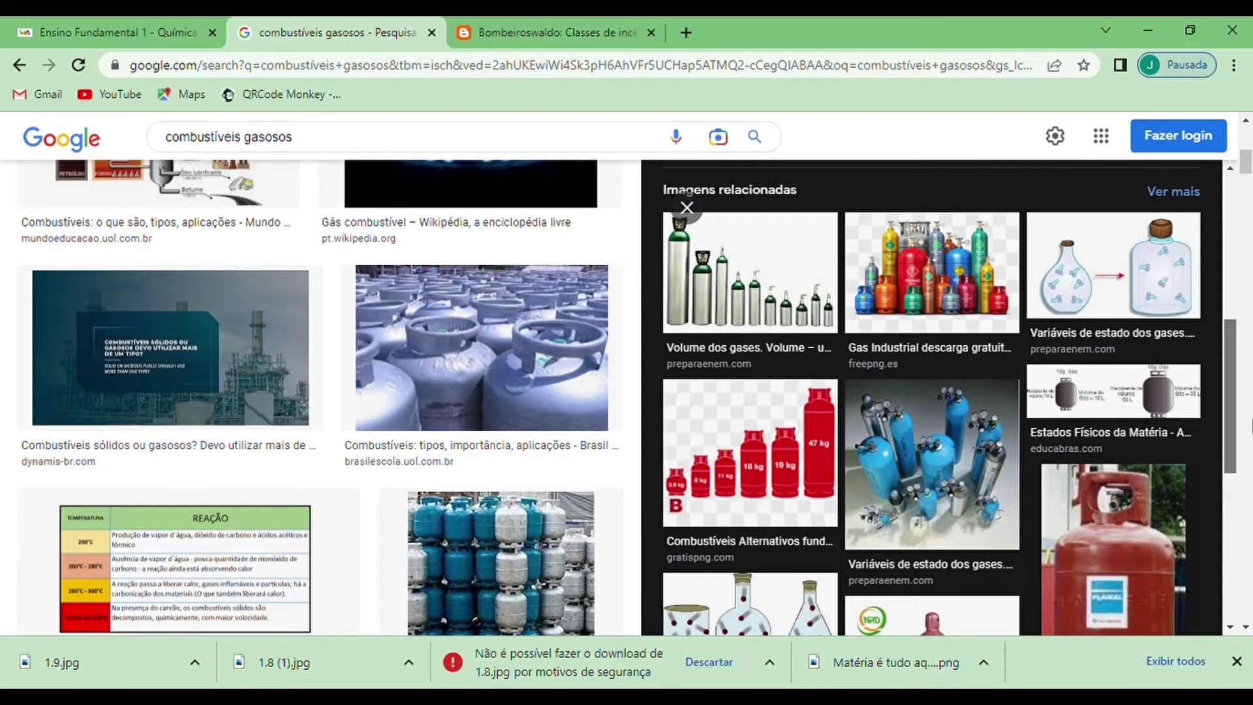
pyautogui.scroll(1, 1249, 425)
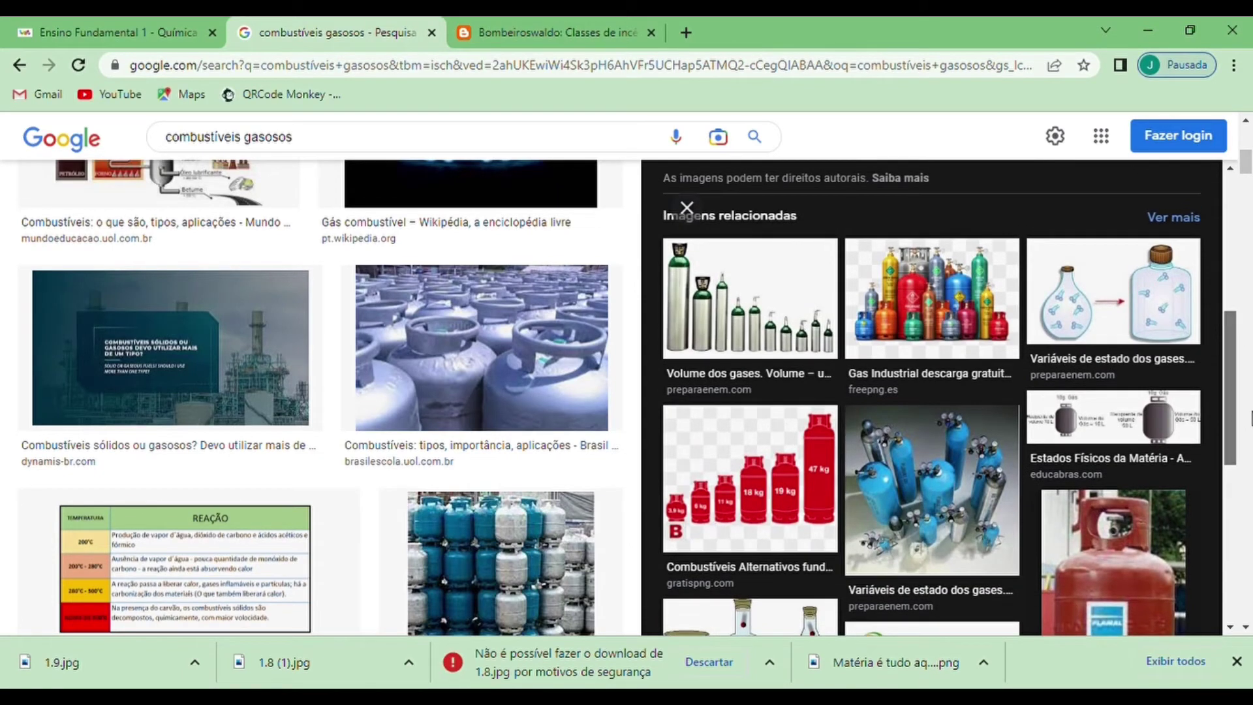
pyautogui.scroll(-1, 1250, 421)
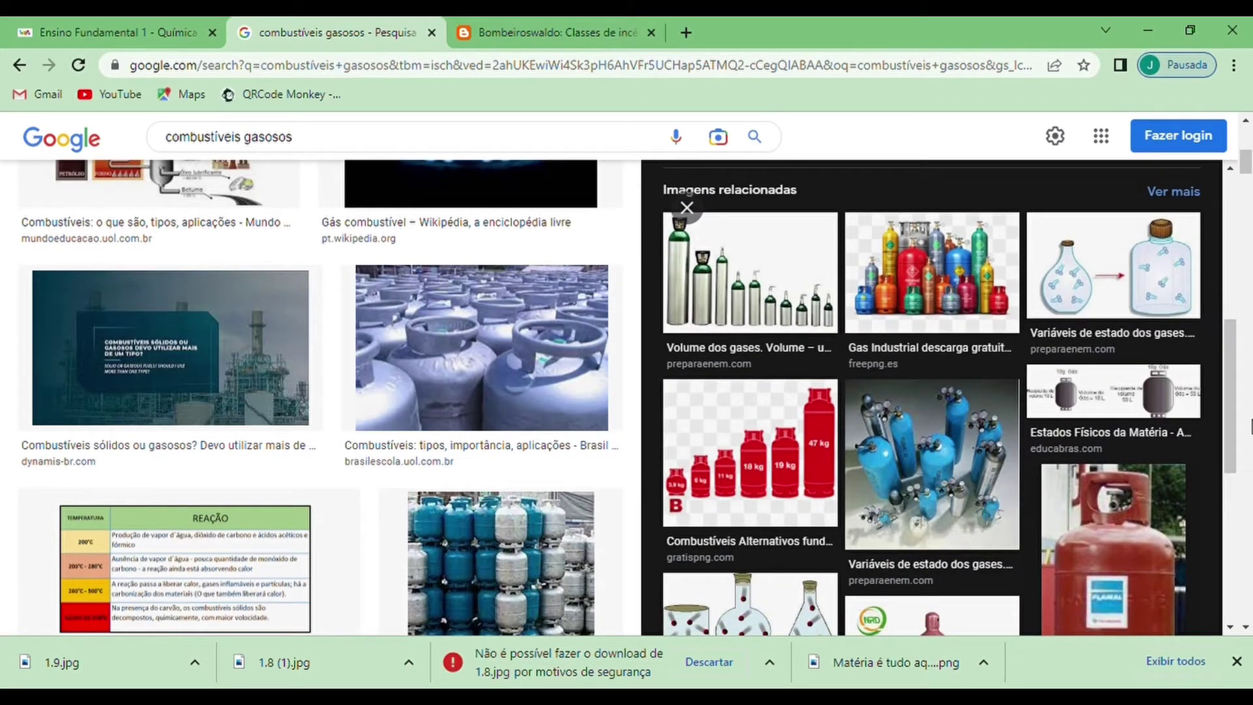
pyautogui.click(941, 265)
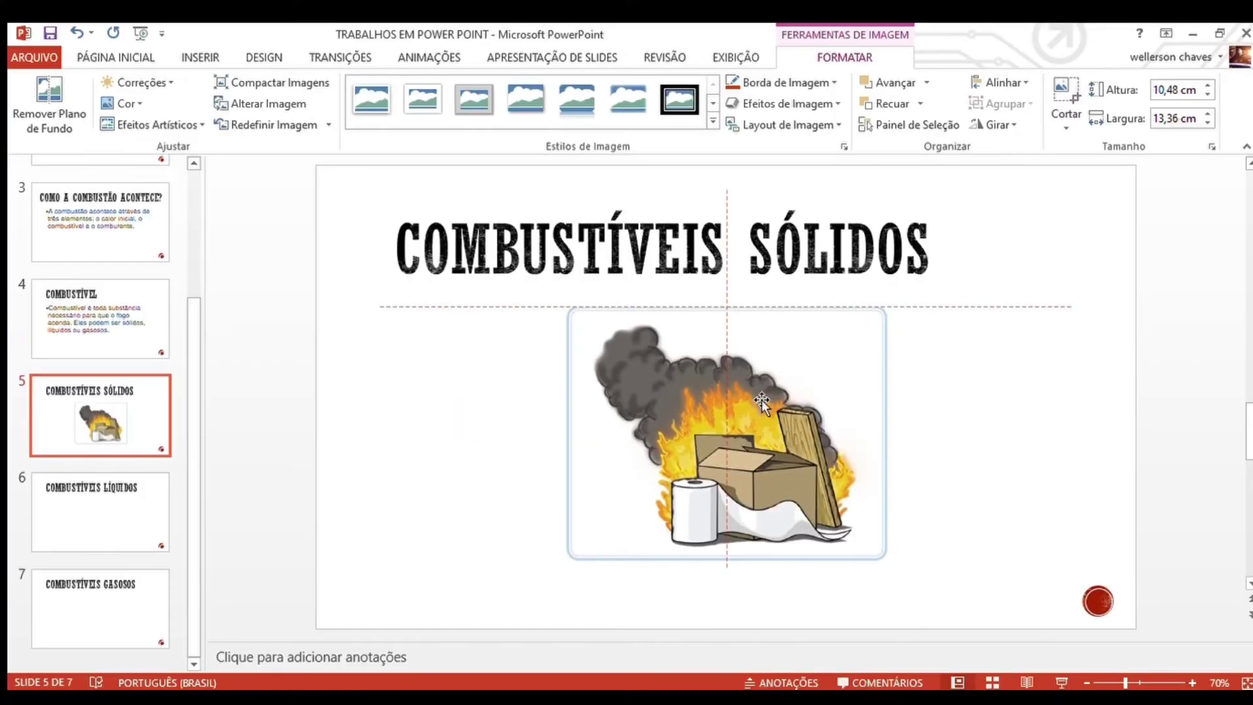
# - Enlarge the burning-boxes picture on slide 5 to 11,81 × 15,06 cm below the title
pyautogui.moveTo(761, 400); pyautogui.dragTo(762, 400)
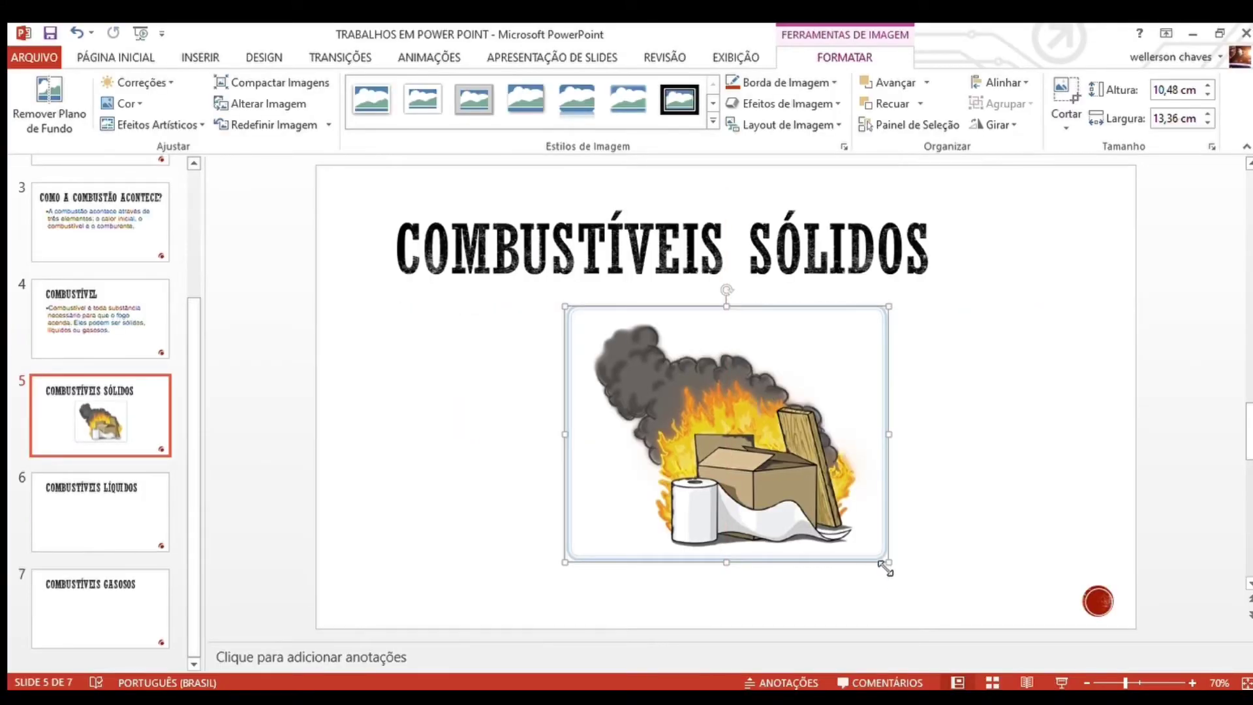
pyautogui.moveTo(885, 569); pyautogui.dragTo(934, 591)
pyautogui.moveTo(824, 495); pyautogui.dragTo(761, 493)
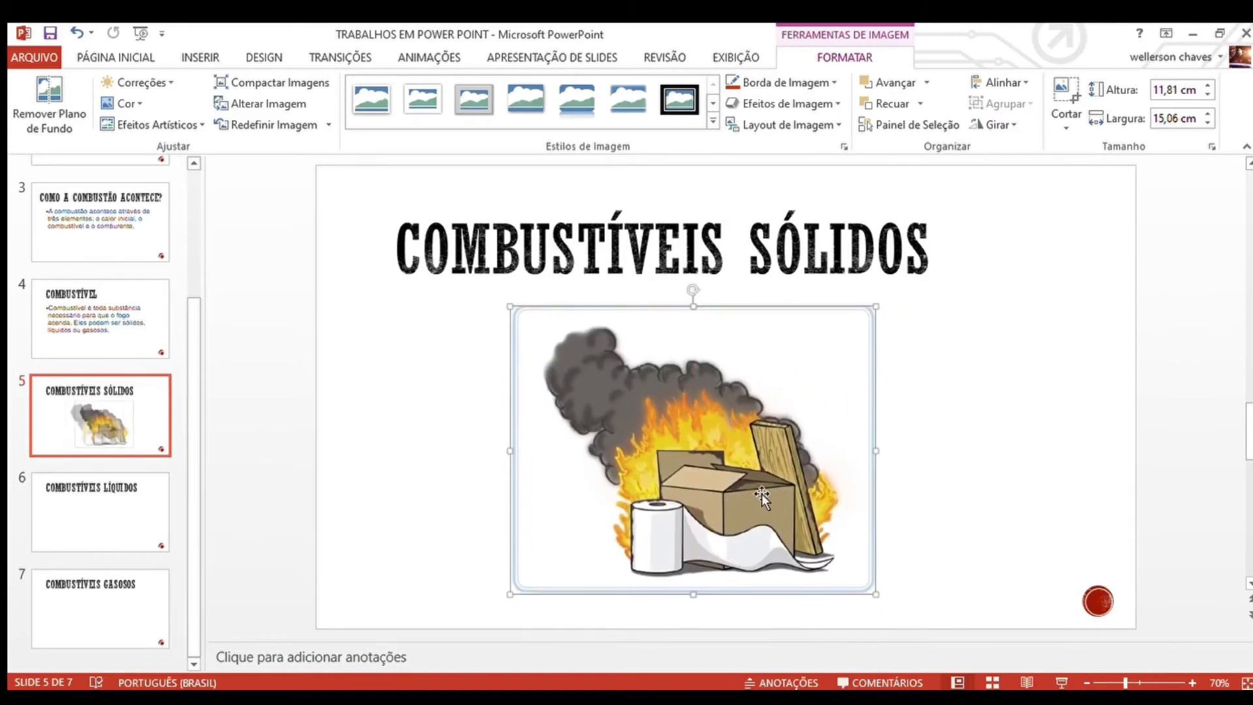
pyautogui.click(206, 438)
pyautogui.click(108, 517)
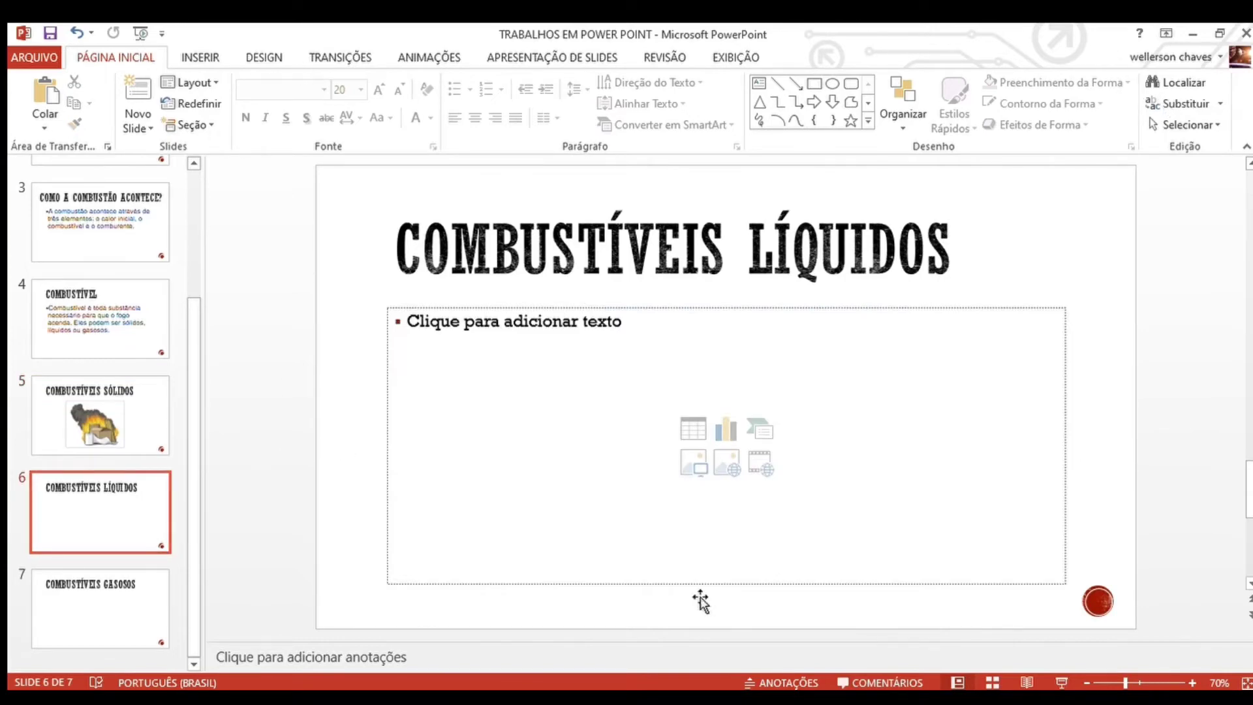
# - Insert the burning-barrels picture on slide 6 and enlarge it to 12,58 × 12,9 cm
pyautogui.click(691, 462)
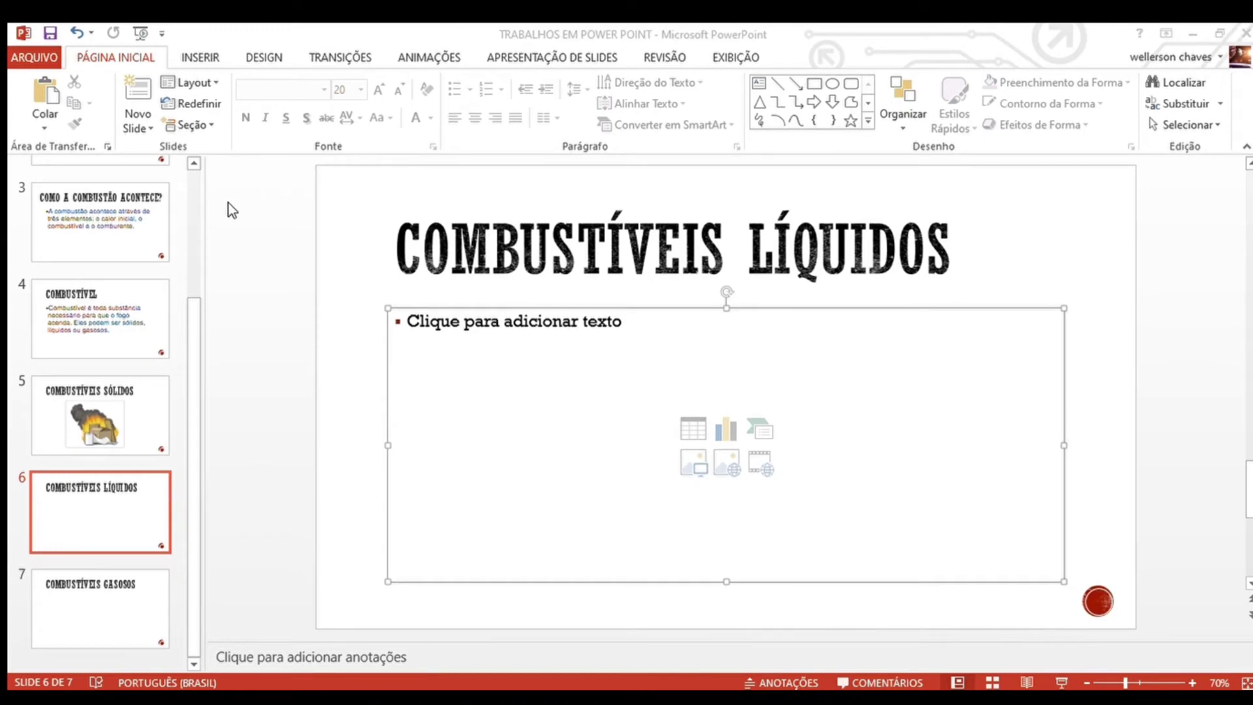
pyautogui.doubleClick(204, 214)
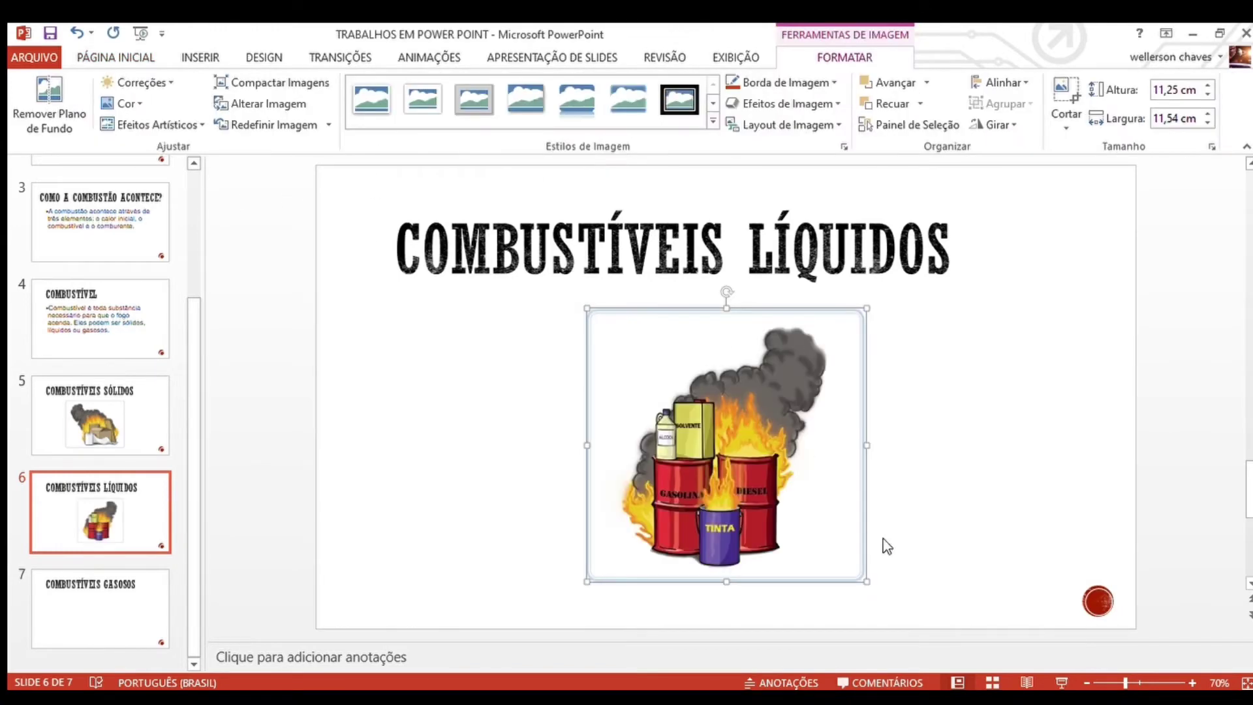
pyautogui.moveTo(803, 496); pyautogui.dragTo(762, 482)
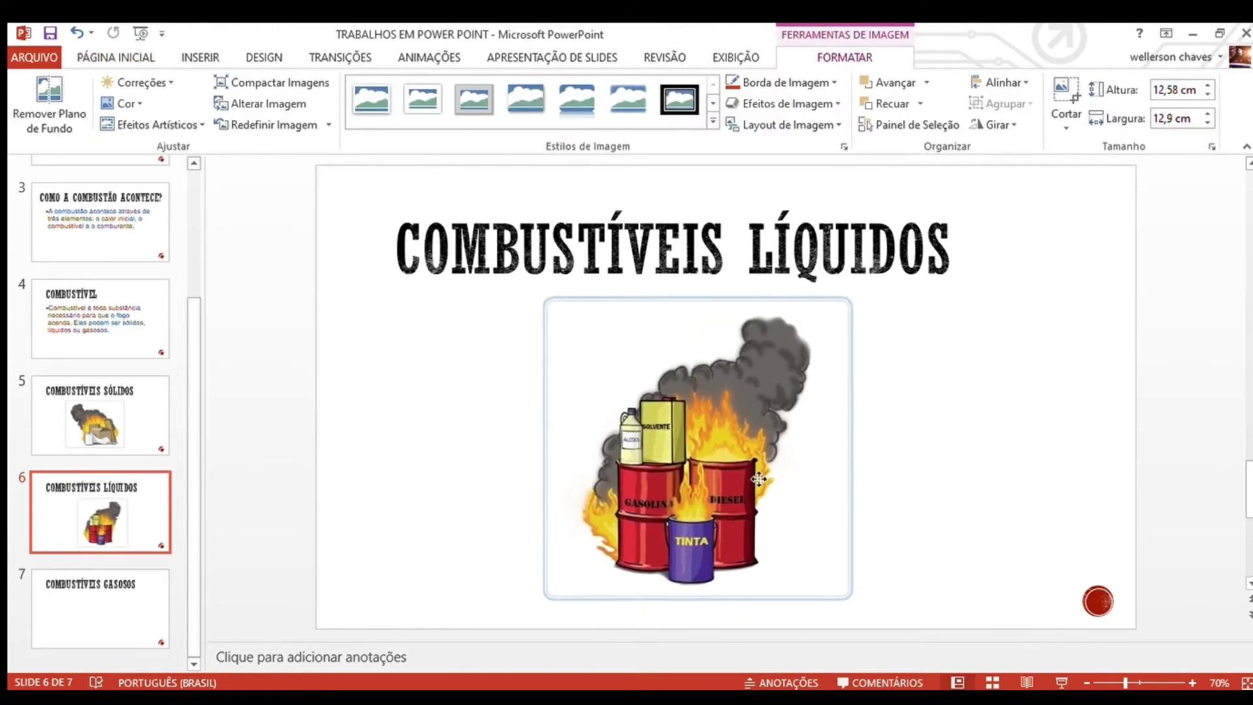
pyautogui.click(274, 443)
pyautogui.click(123, 612)
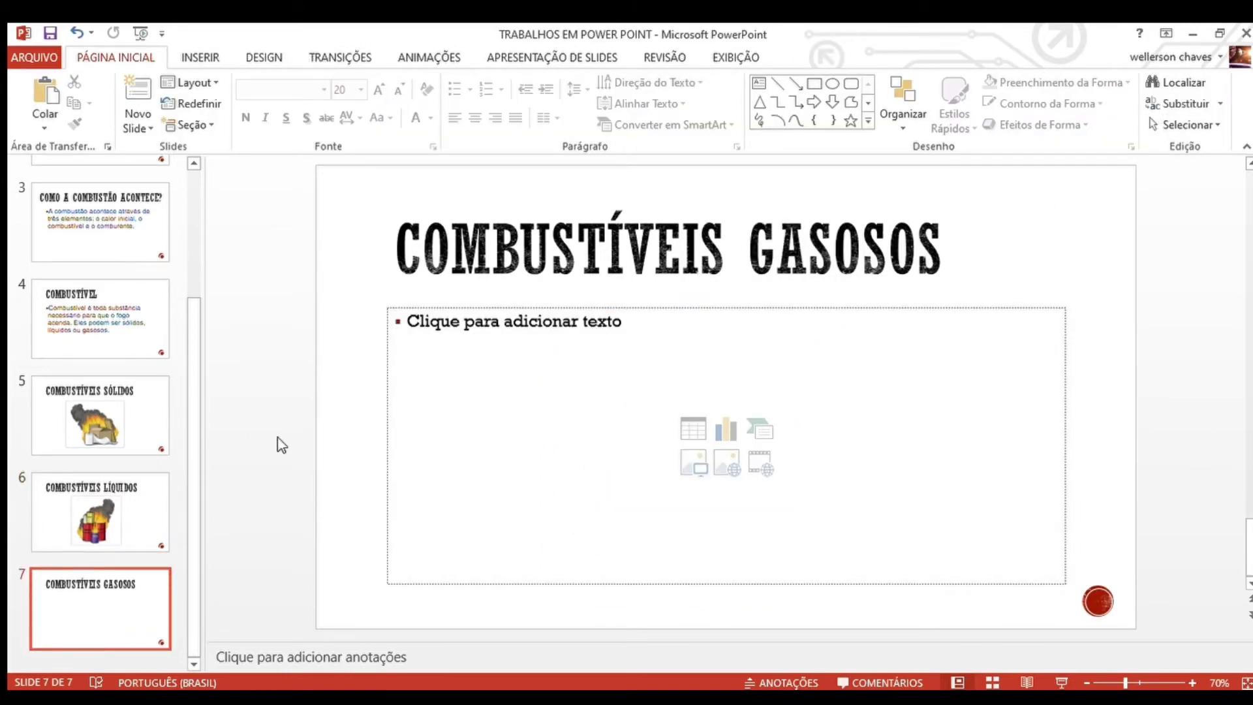
# - Insert a first gas-cylinder picture on slide 7, then delete it
pyautogui.click(681, 464)
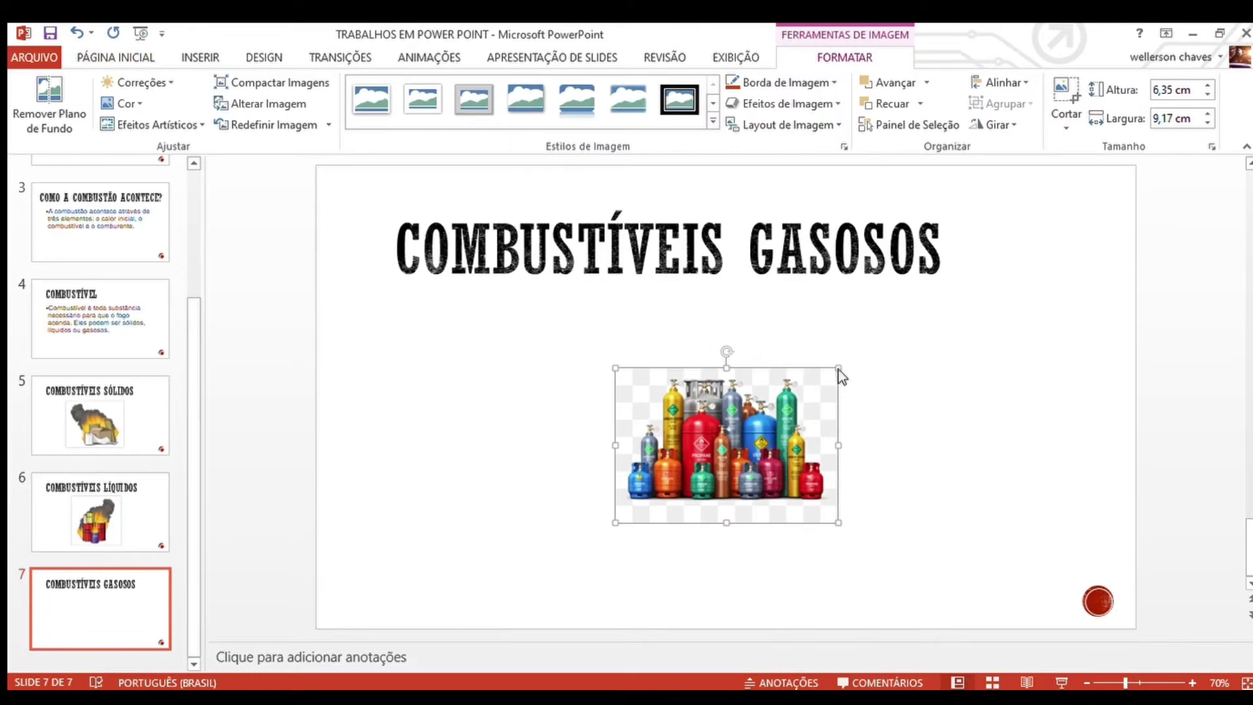
pyautogui.moveTo(838, 368); pyautogui.dragTo(971, 344)
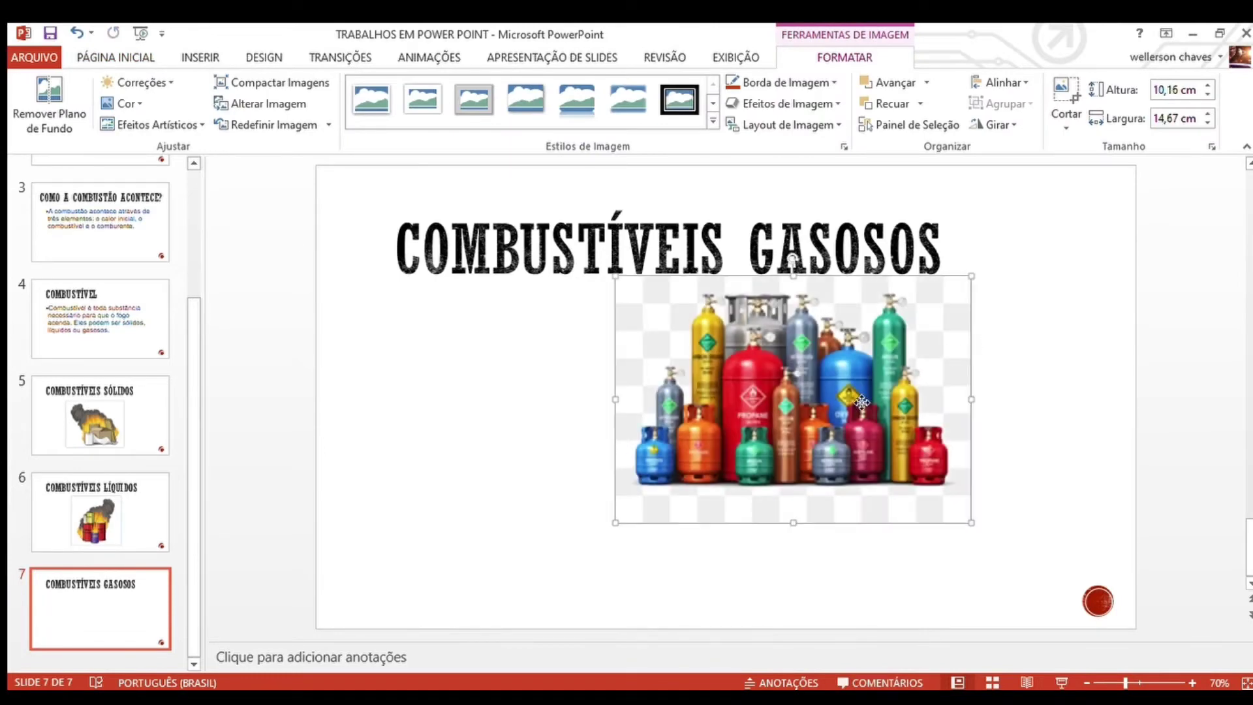
pyautogui.moveTo(861, 402); pyautogui.dragTo(764, 457)
pyautogui.press('Delete')
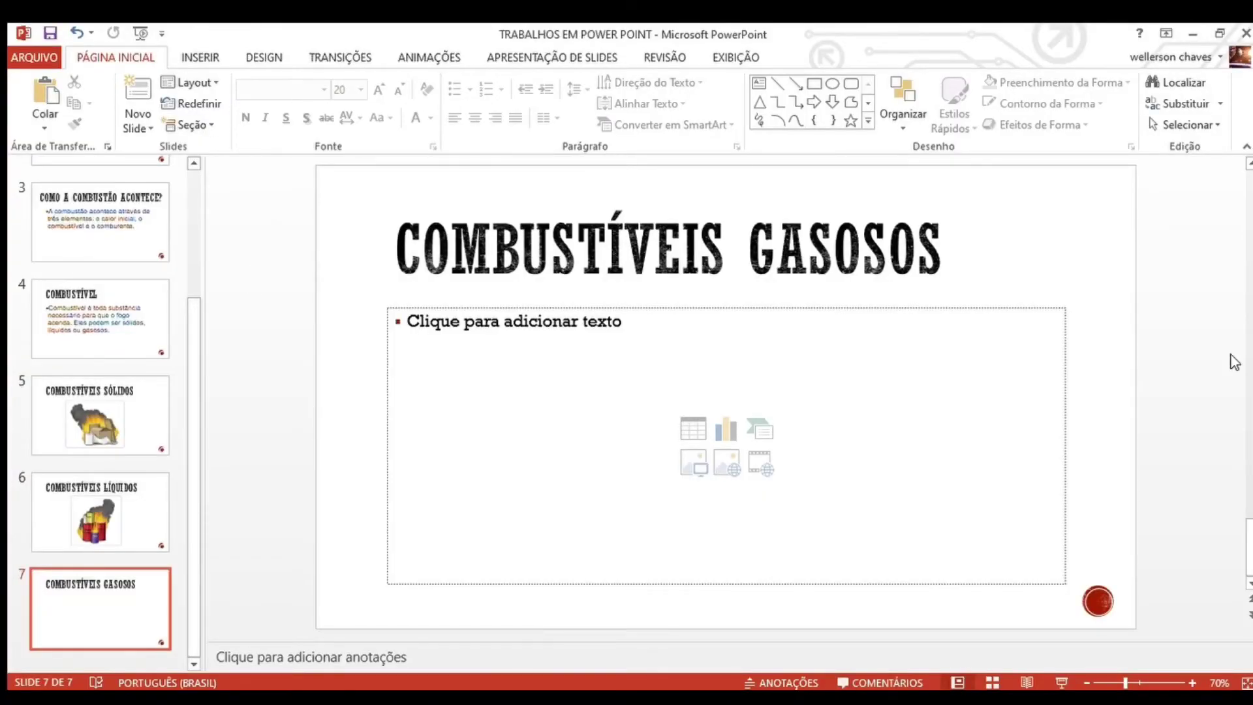
# - Insert the colourful gas-cylinder picture, enlarged to 13,36 × 13,36 cm and centred below the title
pyautogui.click(687, 469)
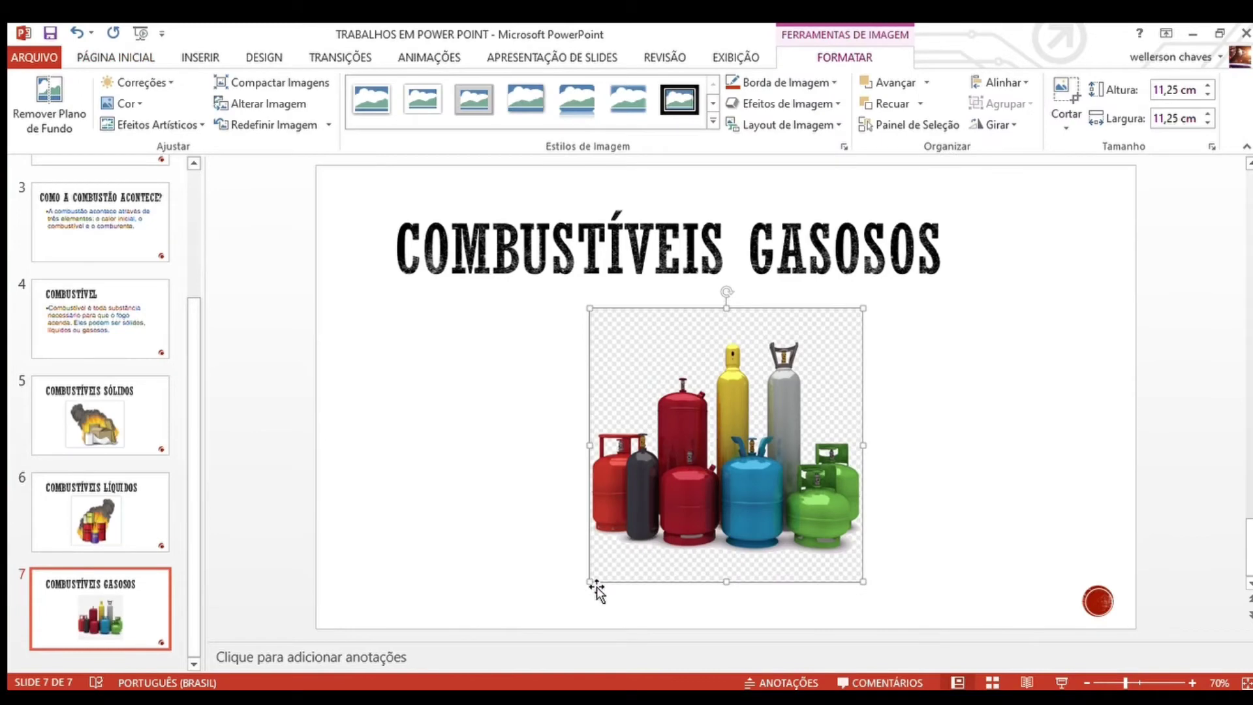
pyautogui.moveTo(589, 581); pyautogui.dragTo(539, 631)
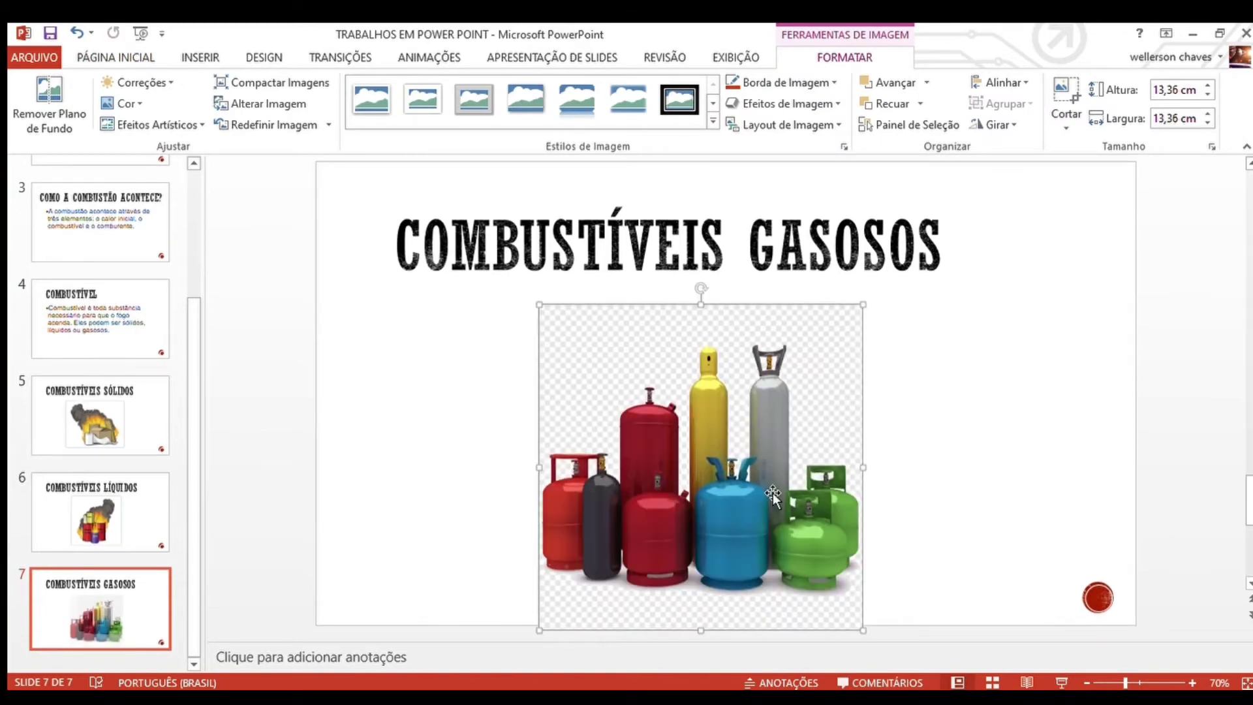
pyautogui.moveTo(772, 495); pyautogui.dragTo(785, 484)
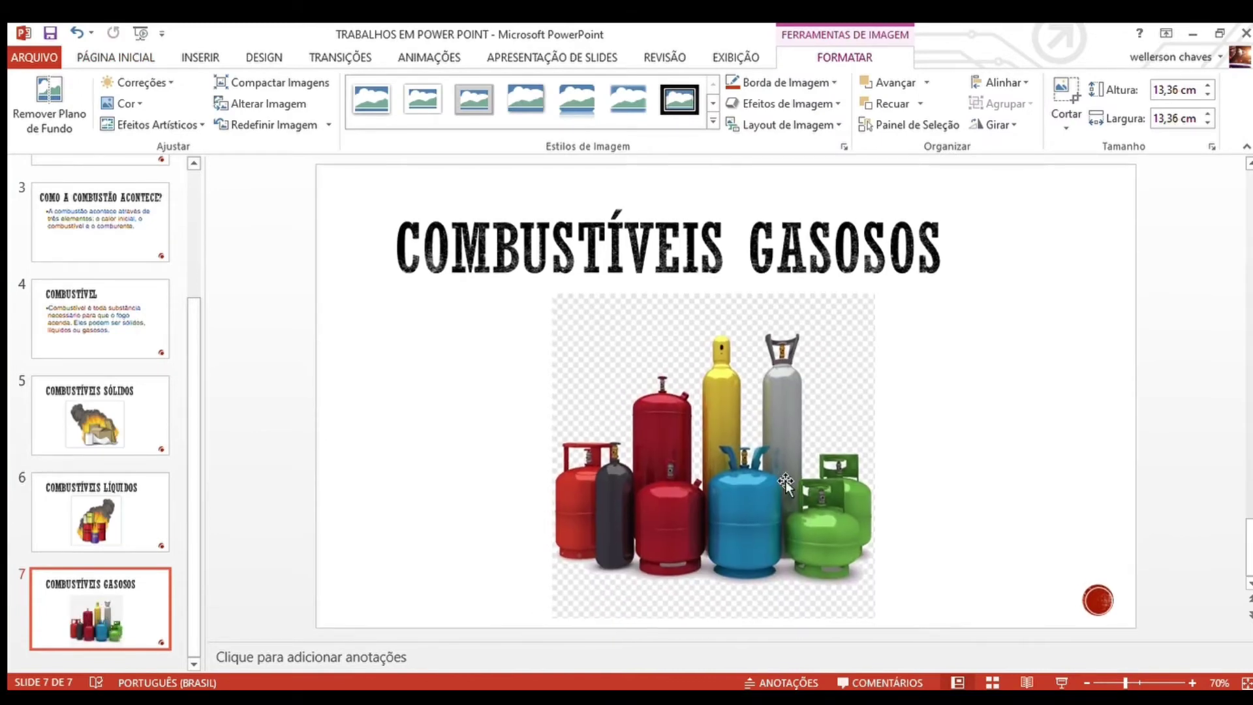
pyautogui.click(1087, 403)
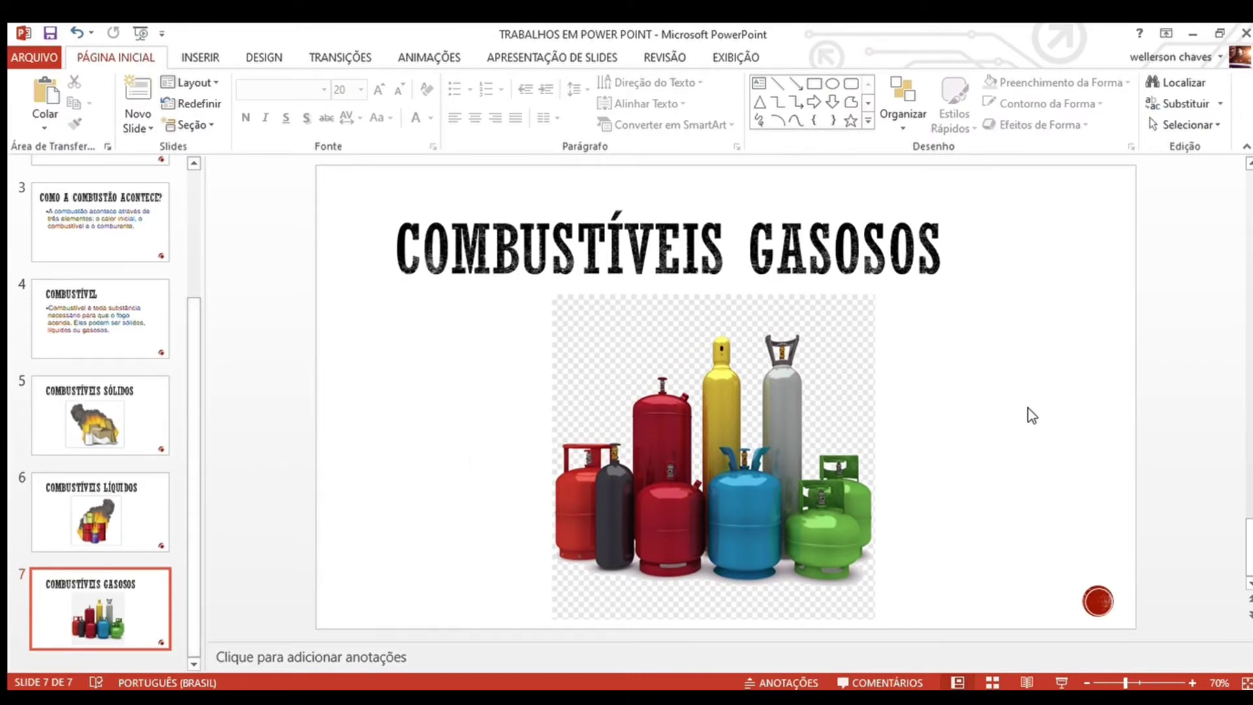
# - Add a one-line GÁS NATURAL text box in Arial 24 pt
pyautogui.click(199, 57)
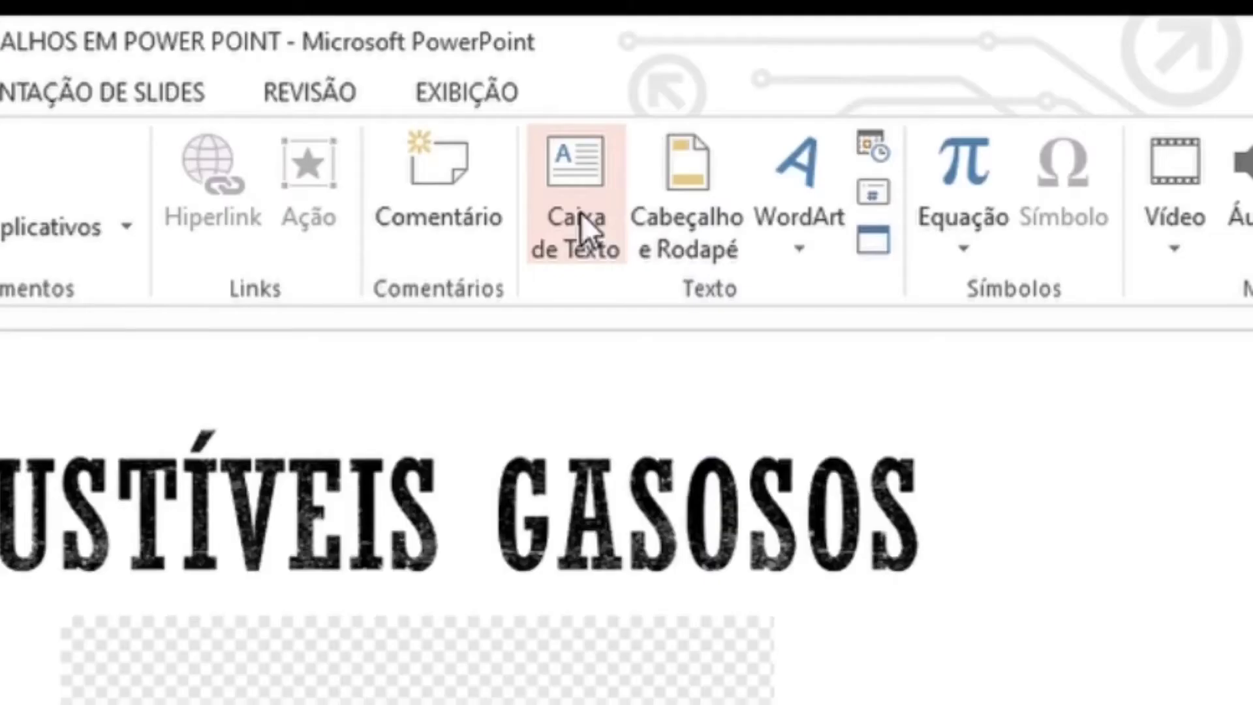
pyautogui.click(787, 117)
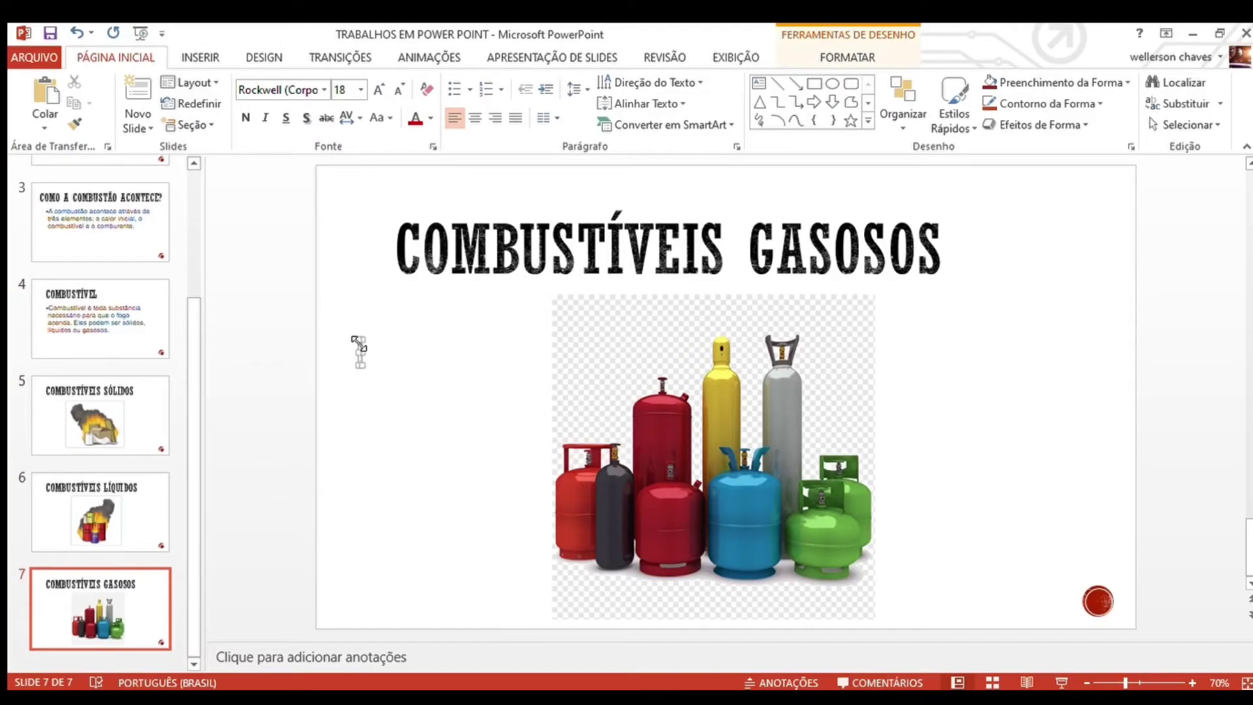
pyautogui.write('GÁS NATURAL')
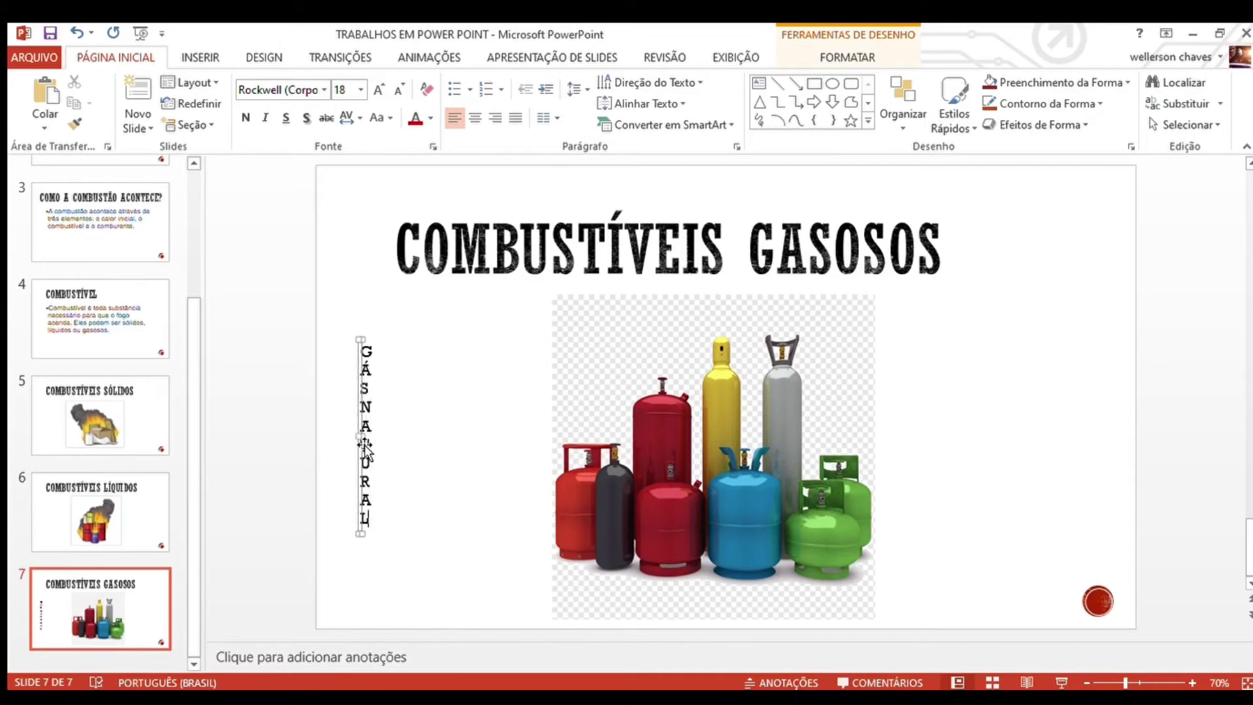
pyautogui.moveTo(365, 446); pyautogui.dragTo(522, 416)
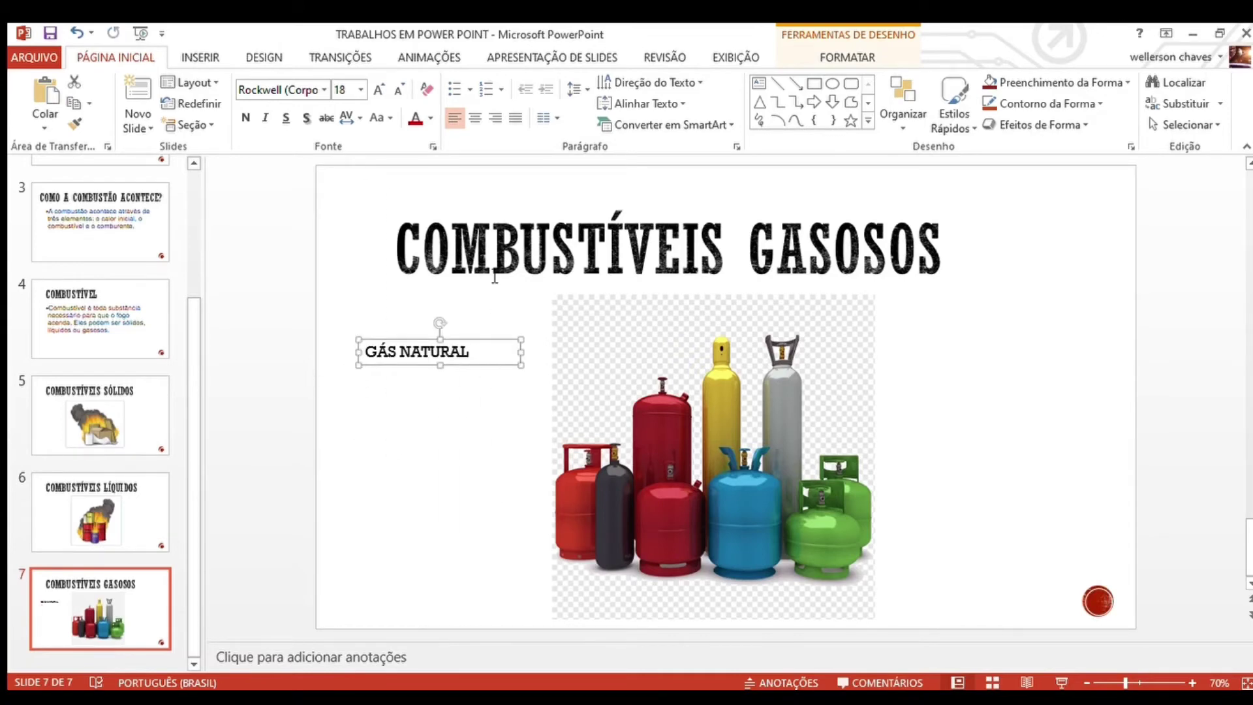
pyautogui.click(262, 89)
pyautogui.write('Arial')
pyautogui.press('Return')
pyautogui.click(303, 205)
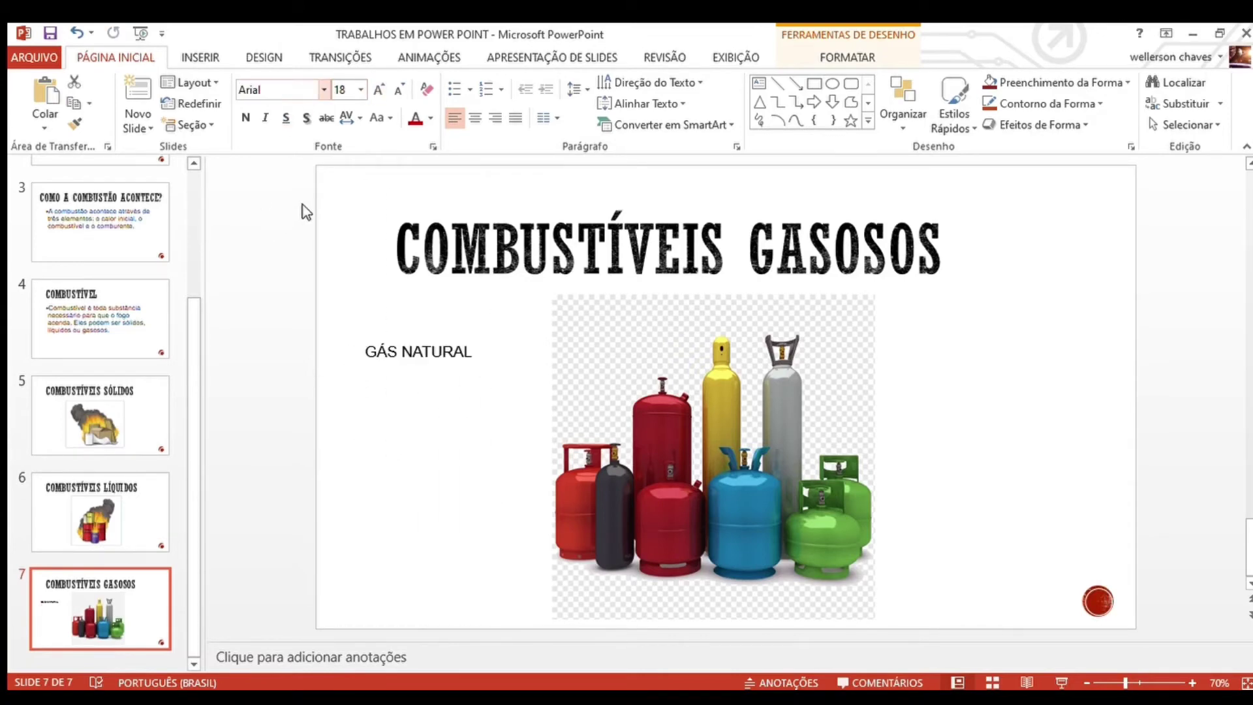
pyautogui.click(418, 352)
pyautogui.click(379, 89)
pyautogui.click(379, 89)
pyautogui.click(379, 89)
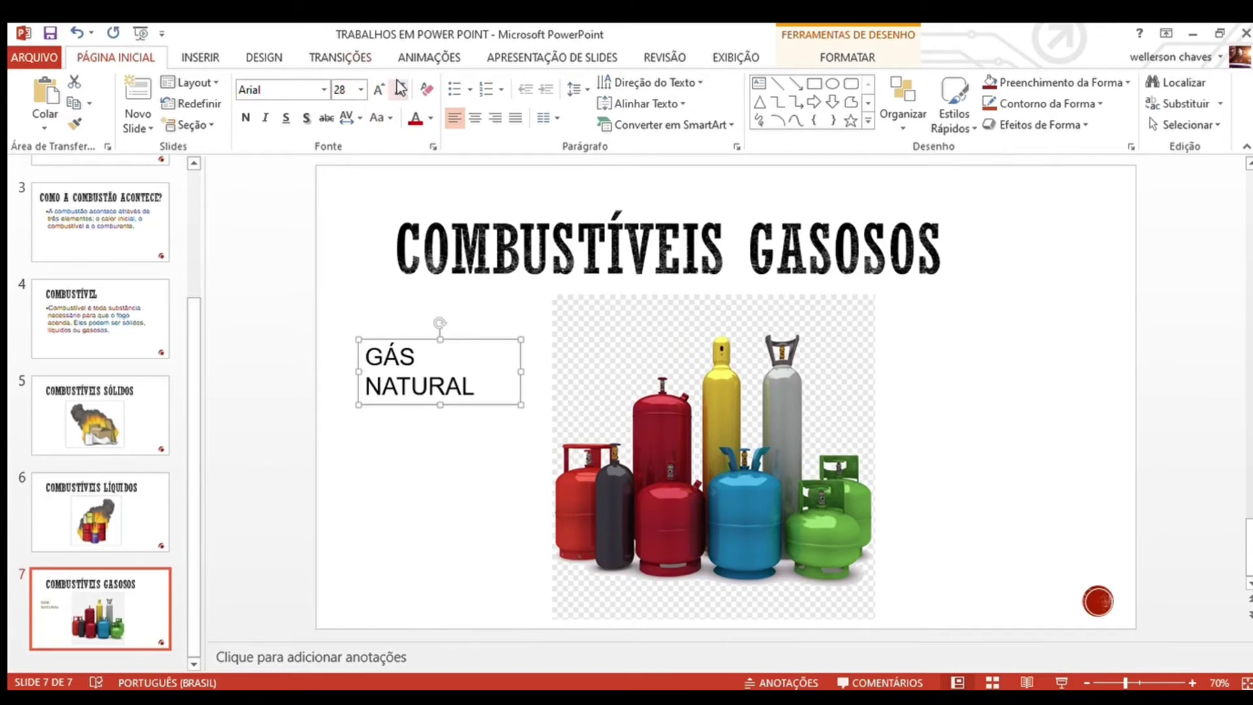
pyautogui.click(401, 89)
pyautogui.click(471, 410)
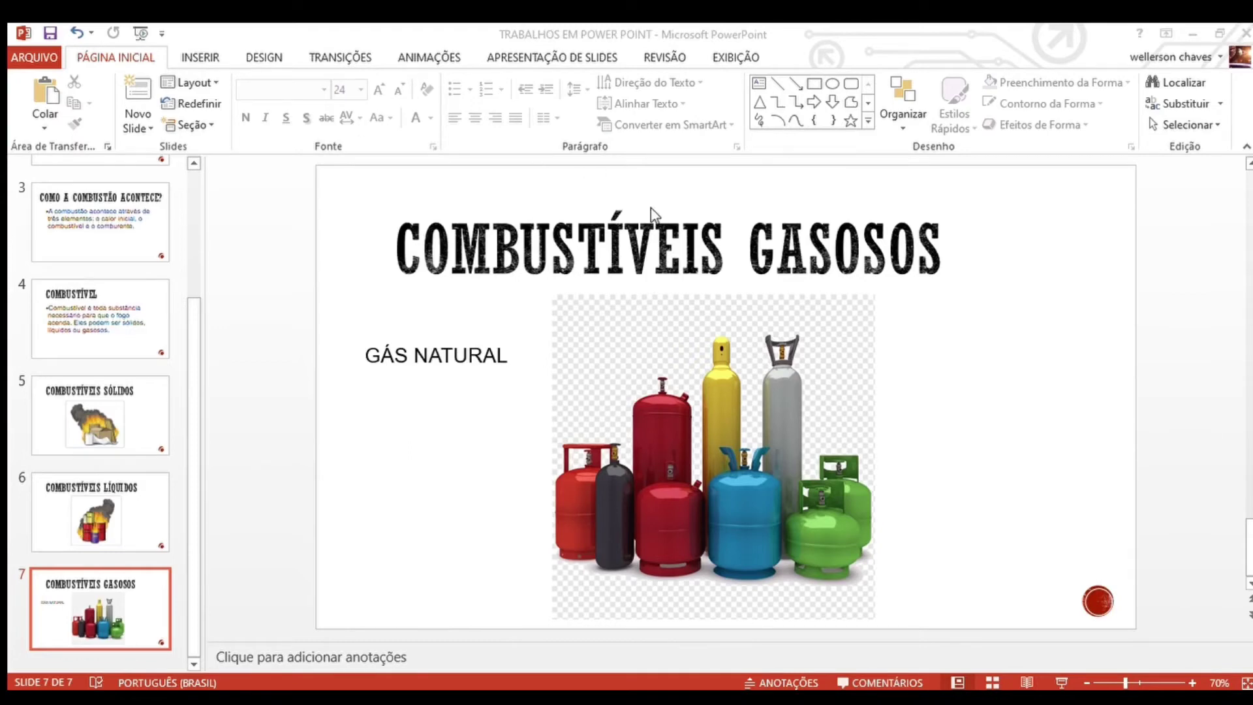
# - Add a HIDROGÊNIO label below it in Arial 24 pt on one line
pyautogui.click(534, 372)
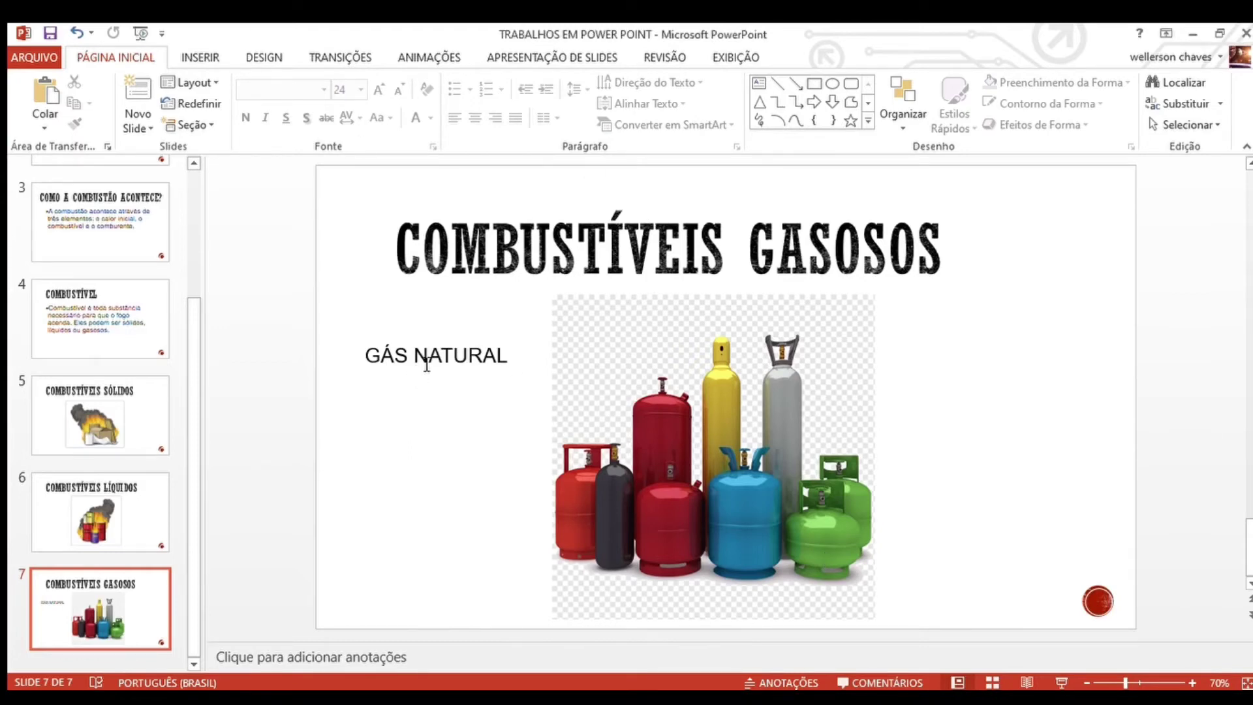
pyautogui.click(757, 84)
pyautogui.click(368, 417)
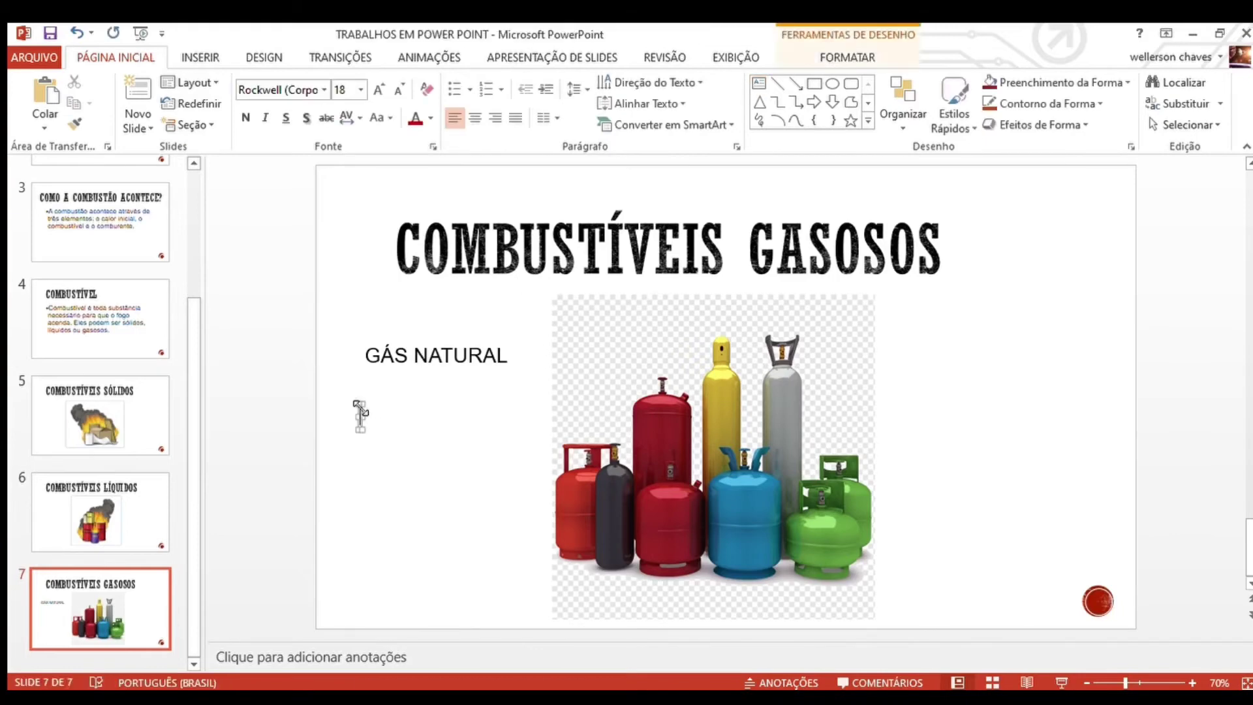
pyautogui.write('HIDROGÊNIO')
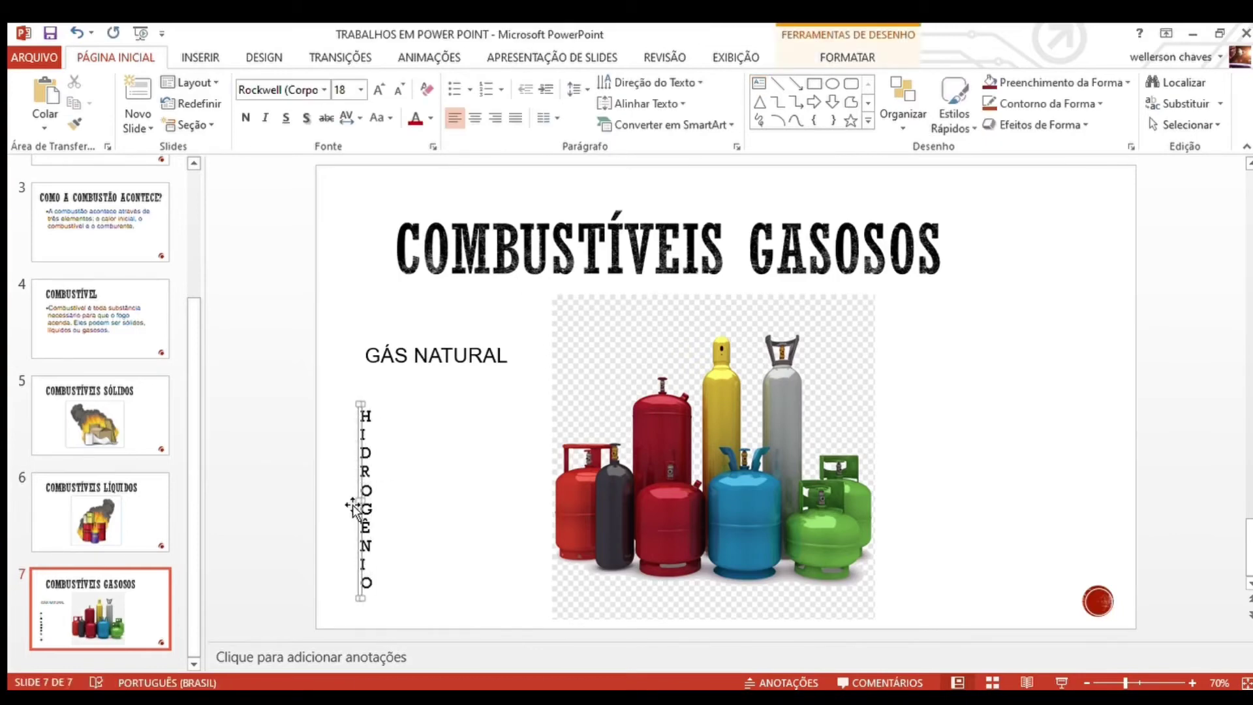
pyautogui.moveTo(363, 490); pyautogui.dragTo(496, 490)
pyautogui.click(320, 90)
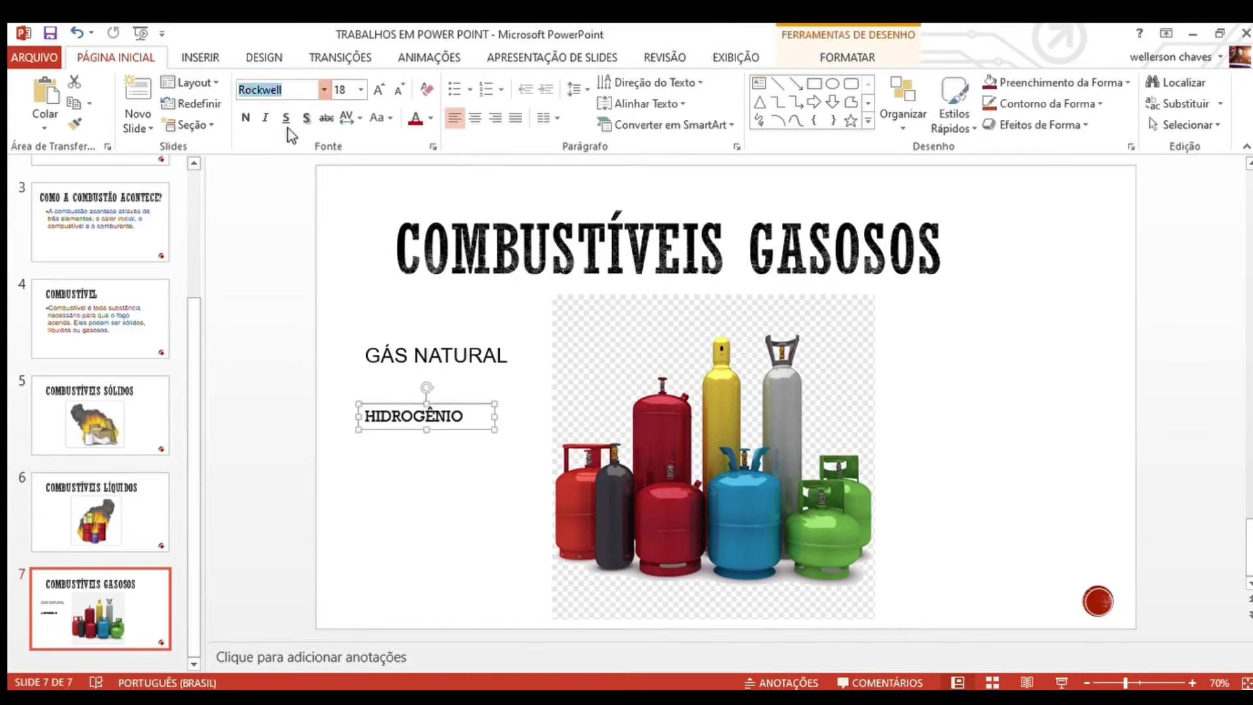
pyautogui.write('Arial')
pyautogui.press('Return')
pyautogui.click(429, 355)
pyautogui.click(461, 417)
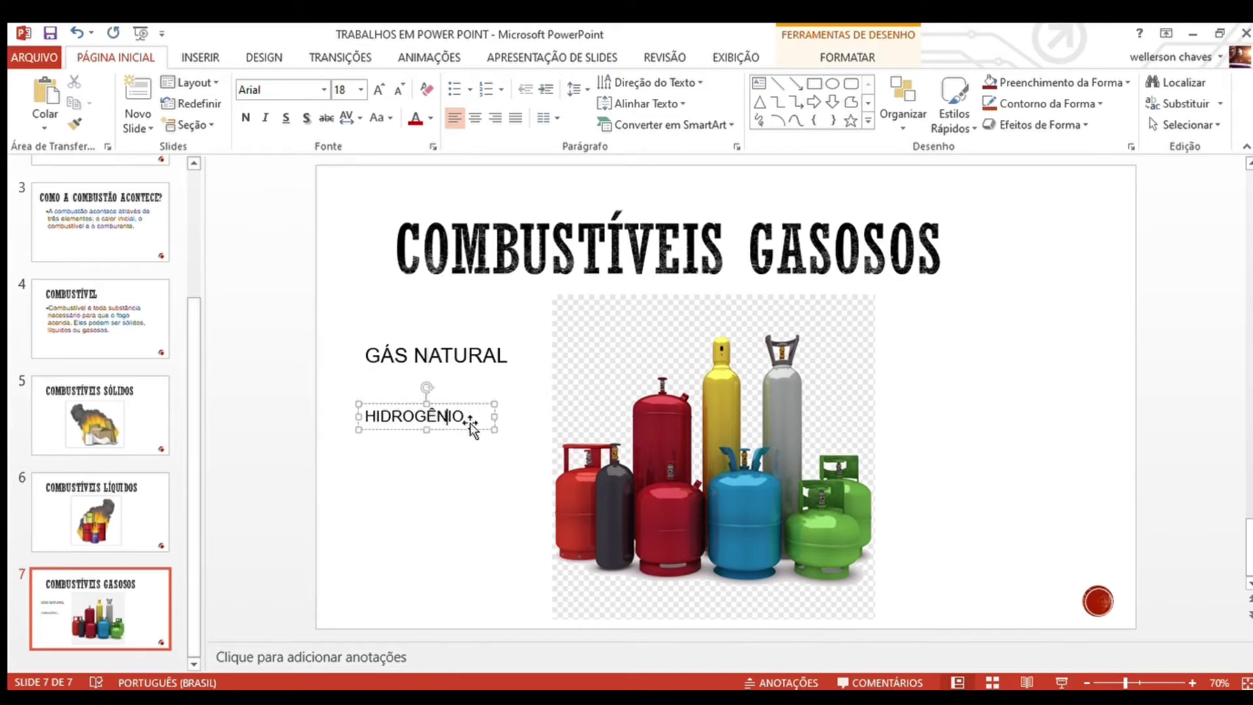
pyautogui.moveTo(471, 421); pyautogui.dragTo(344, 423)
pyautogui.click(379, 89)
pyautogui.write('METANO')
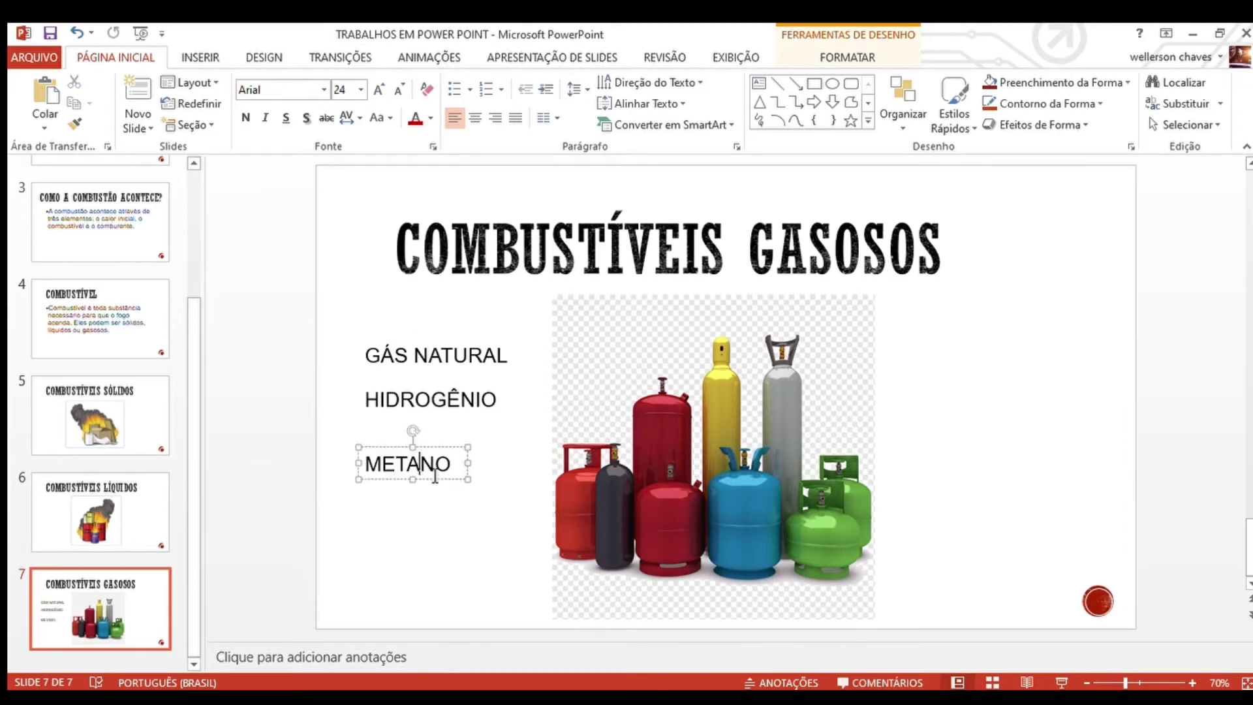
# - Place the METANO label below HIDROGÊNIO and line up the three labels
pyautogui.click(438, 470)
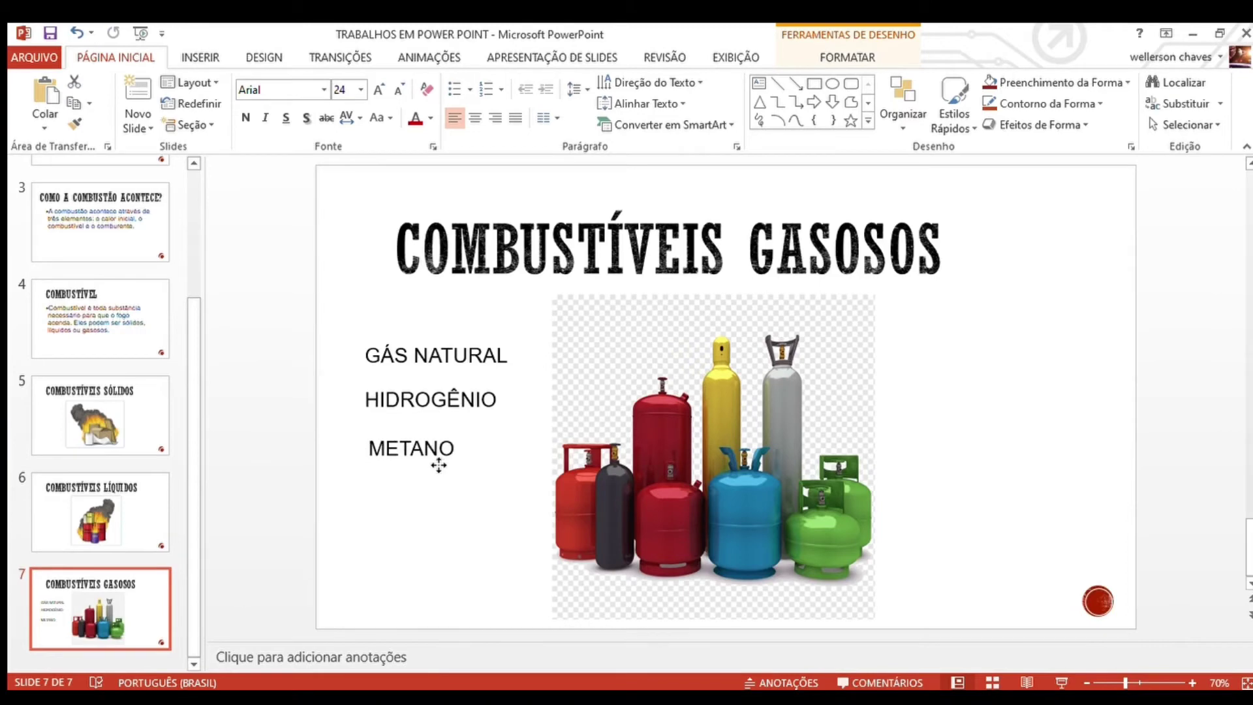
pyautogui.moveTo(438, 464); pyautogui.dragTo(441, 464)
pyautogui.click(992, 416)
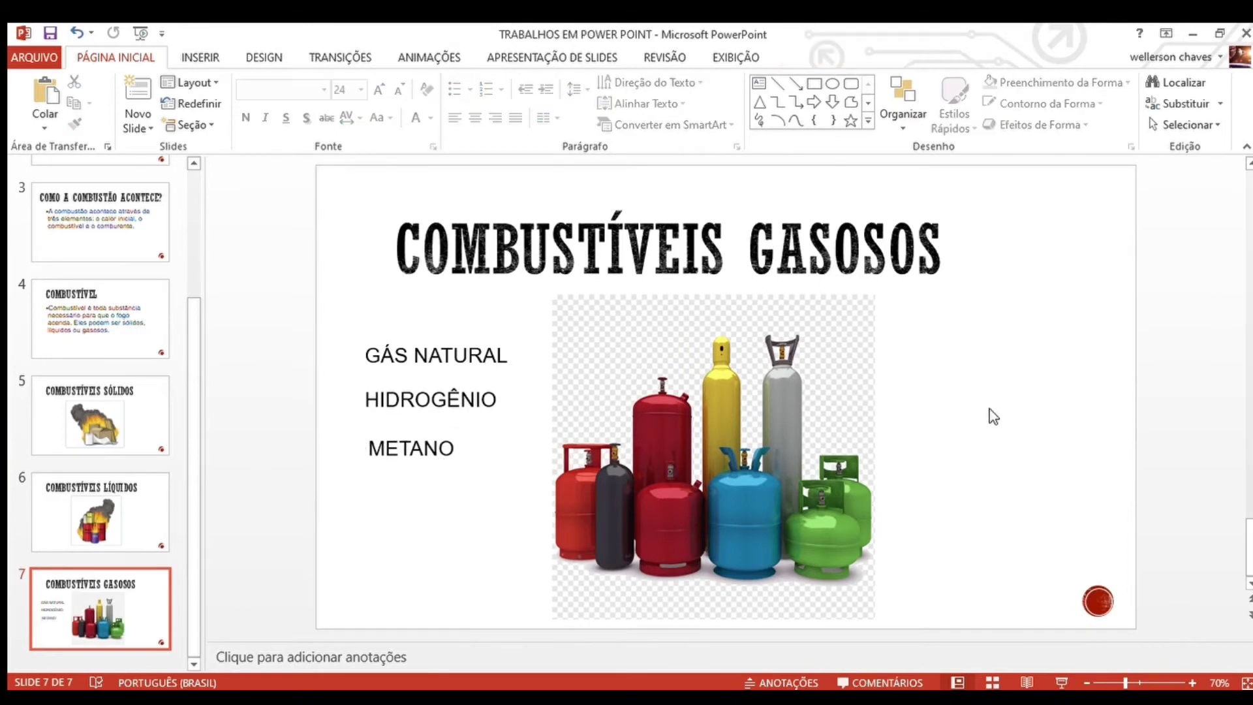
pyautogui.click(464, 358)
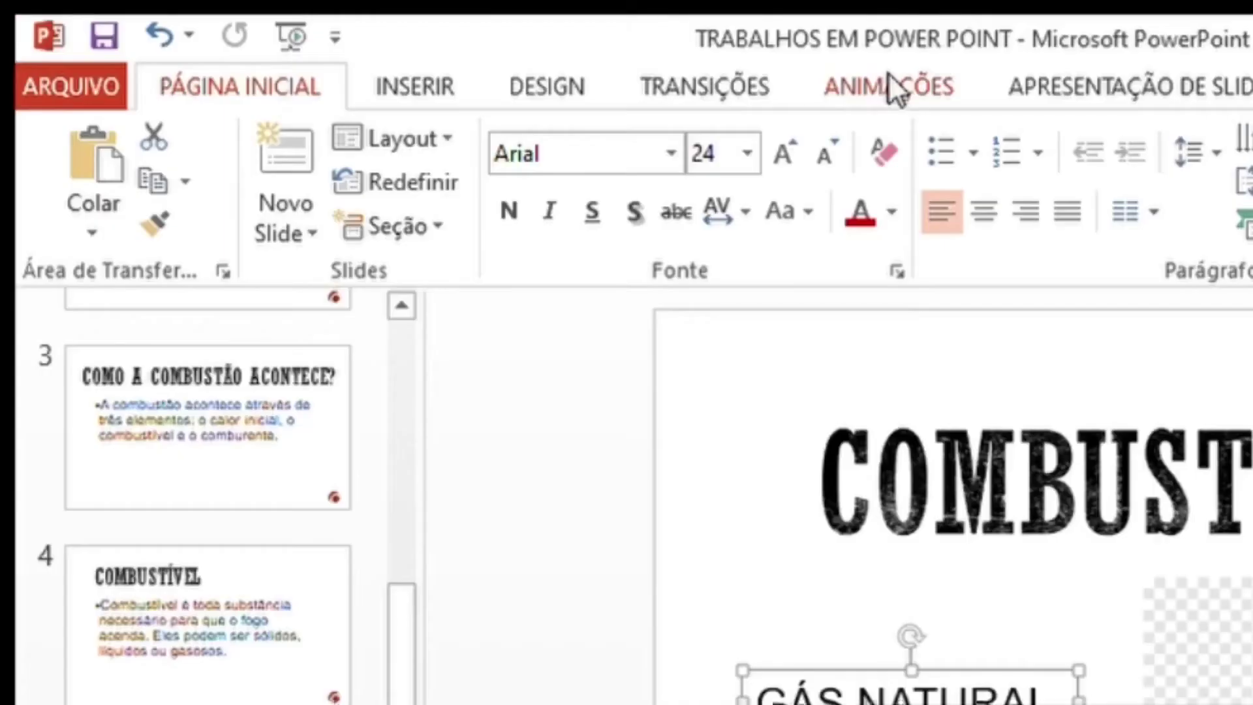
pyautogui.click(432, 57)
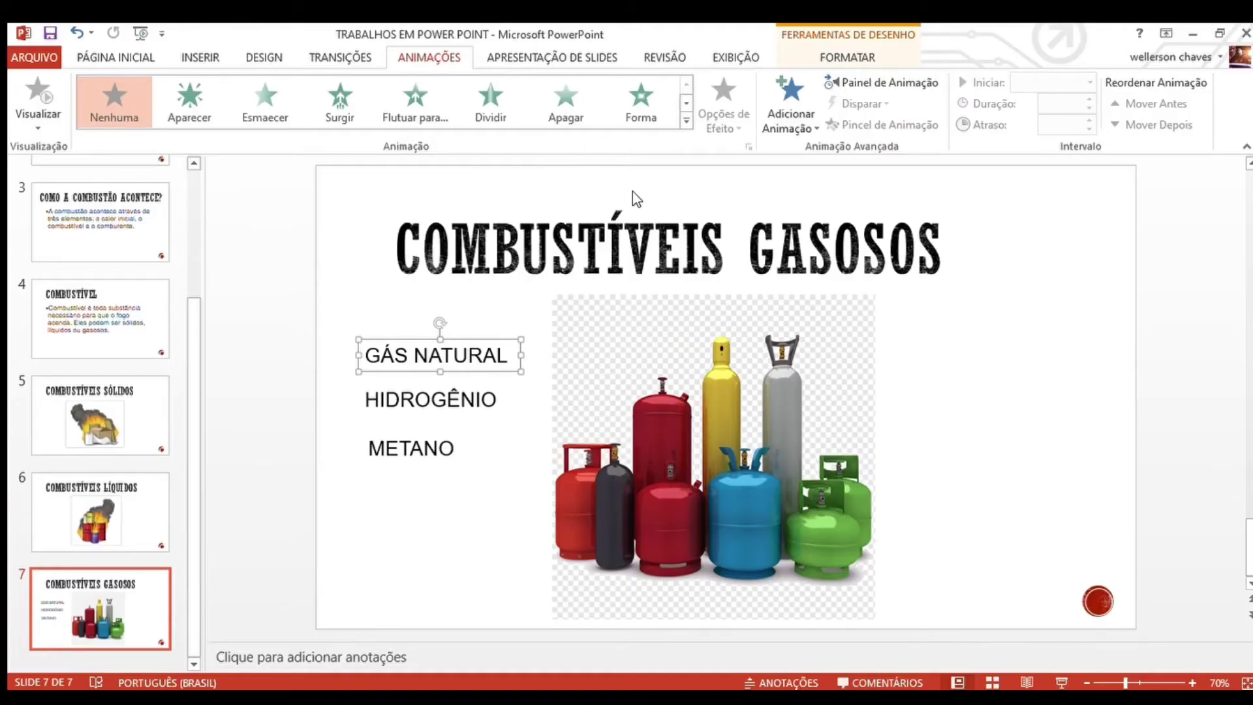
# - Apply Aparecer to GÁS NATURAL, HIDROGÊNIO and METANO in order, then preview the slide show
pyautogui.click(189, 100)
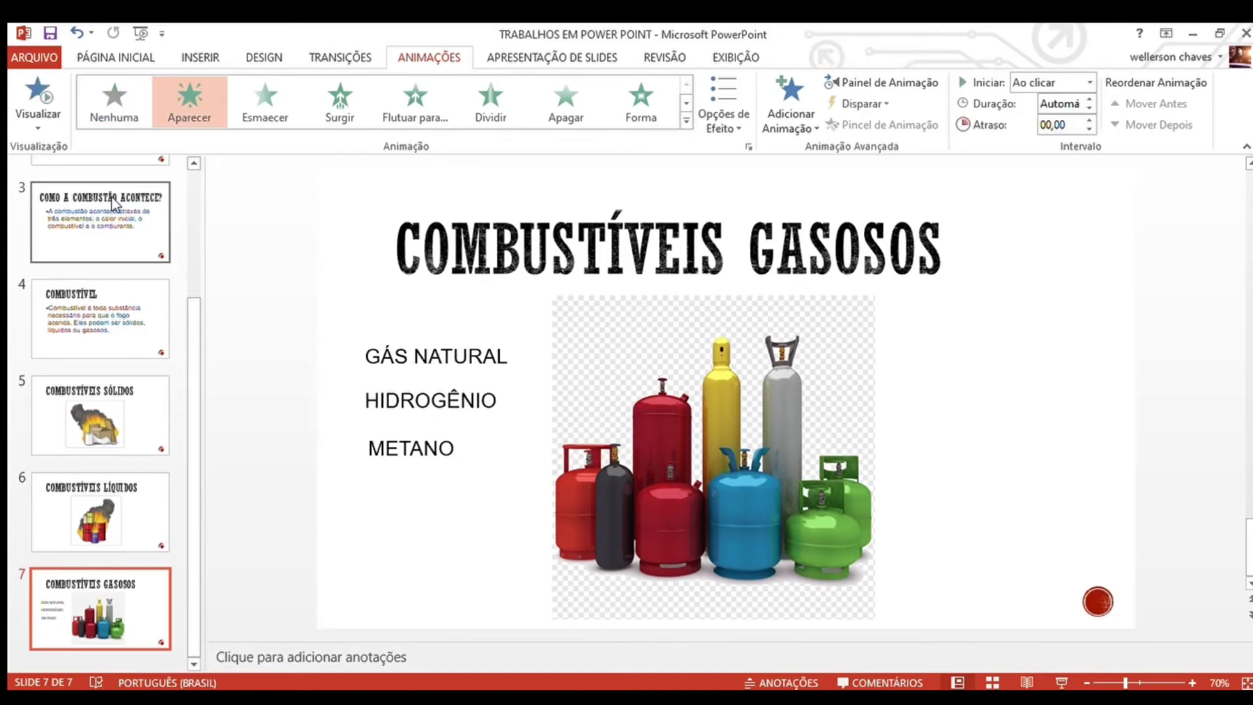
pyautogui.click(450, 383)
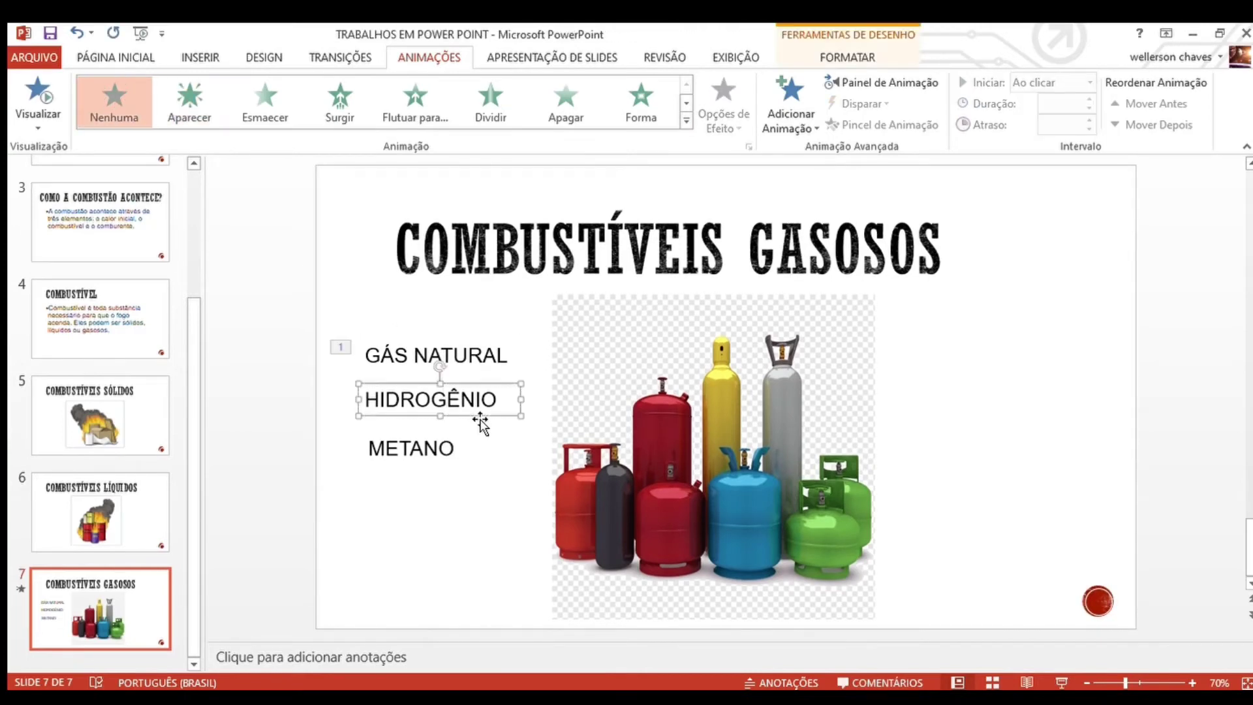
pyautogui.click(188, 100)
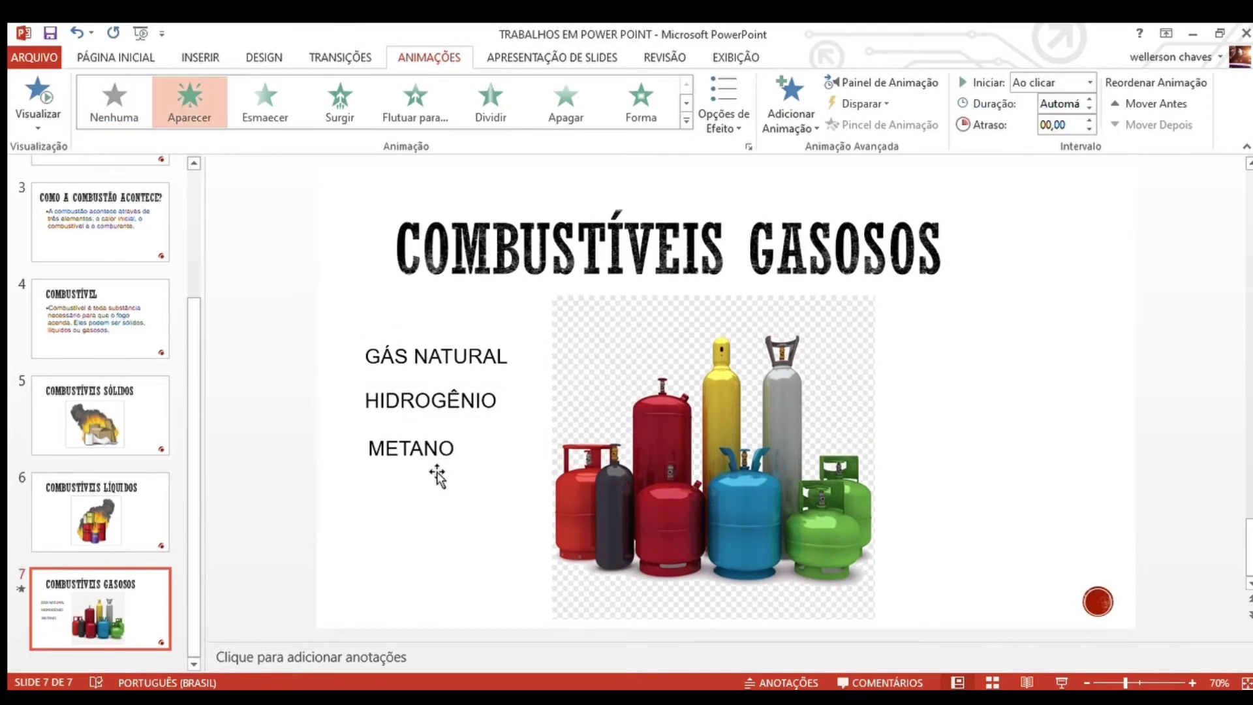
pyautogui.click(432, 462)
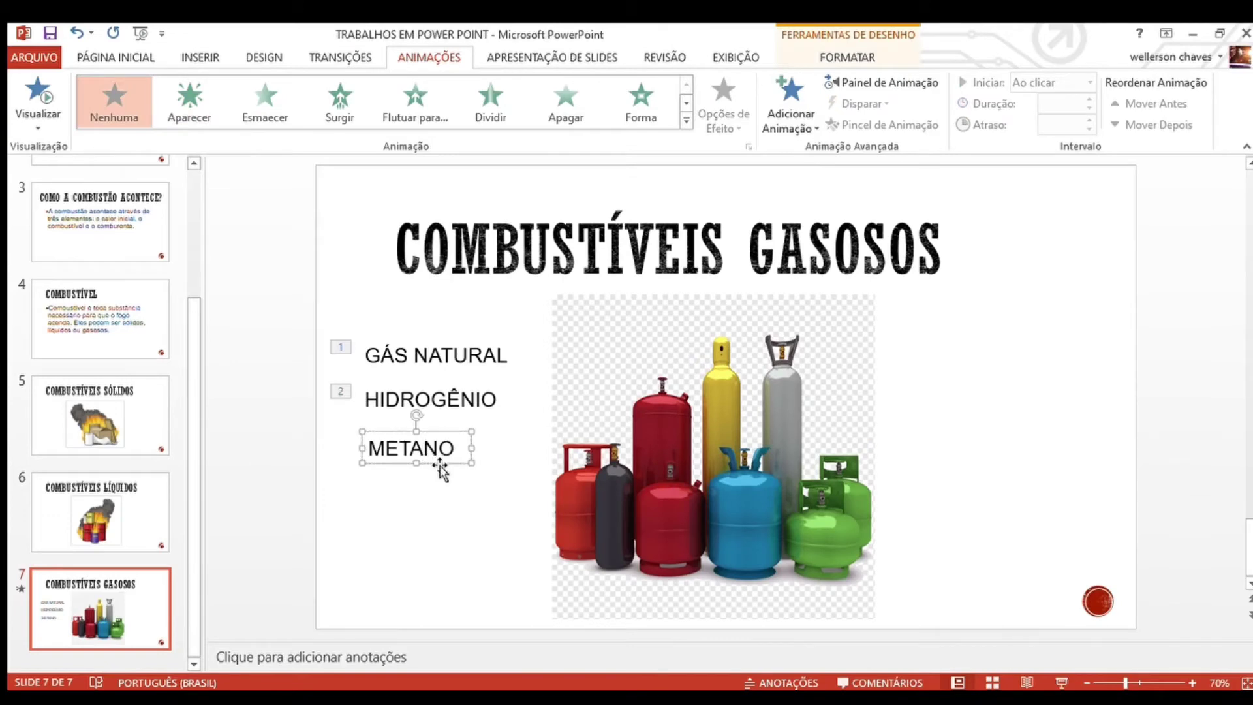
pyautogui.click(184, 95)
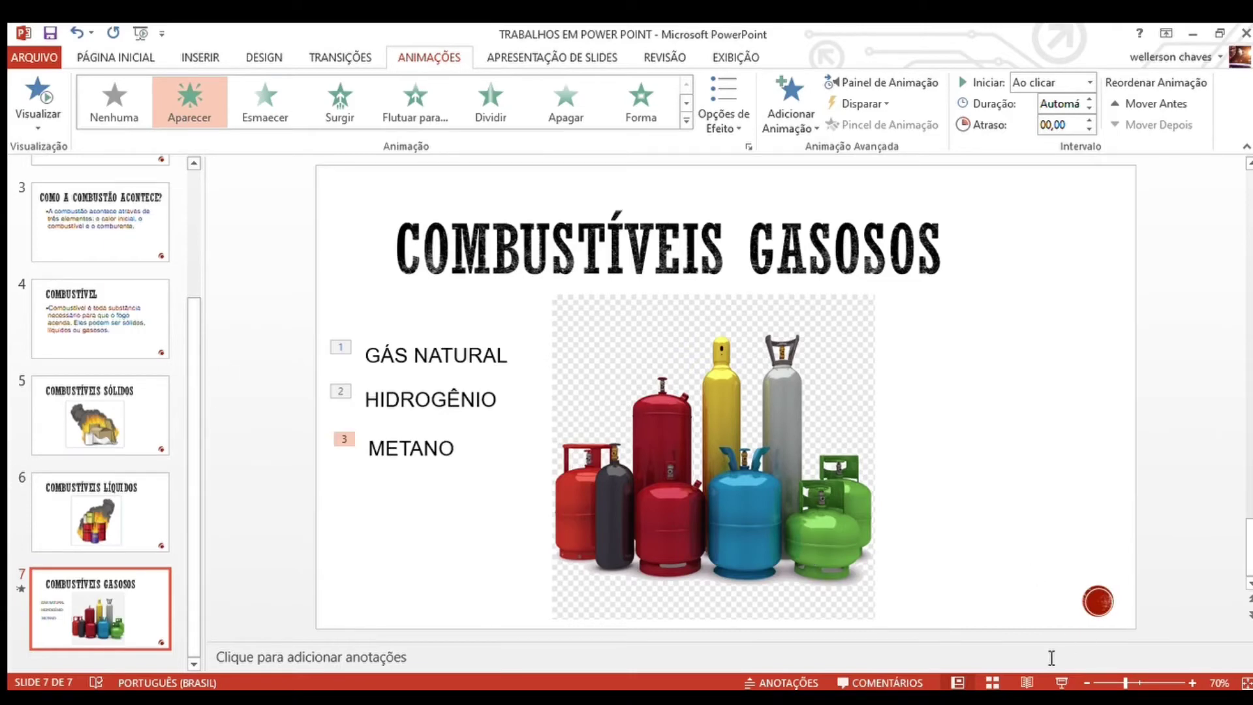
pyautogui.click(1061, 682)
# - Insert a new slide 8 titled COMBURENTE and enlarge the title to 80 pt
pyautogui.click(129, 656)
pyautogui.press('Return')
pyautogui.click(567, 263)
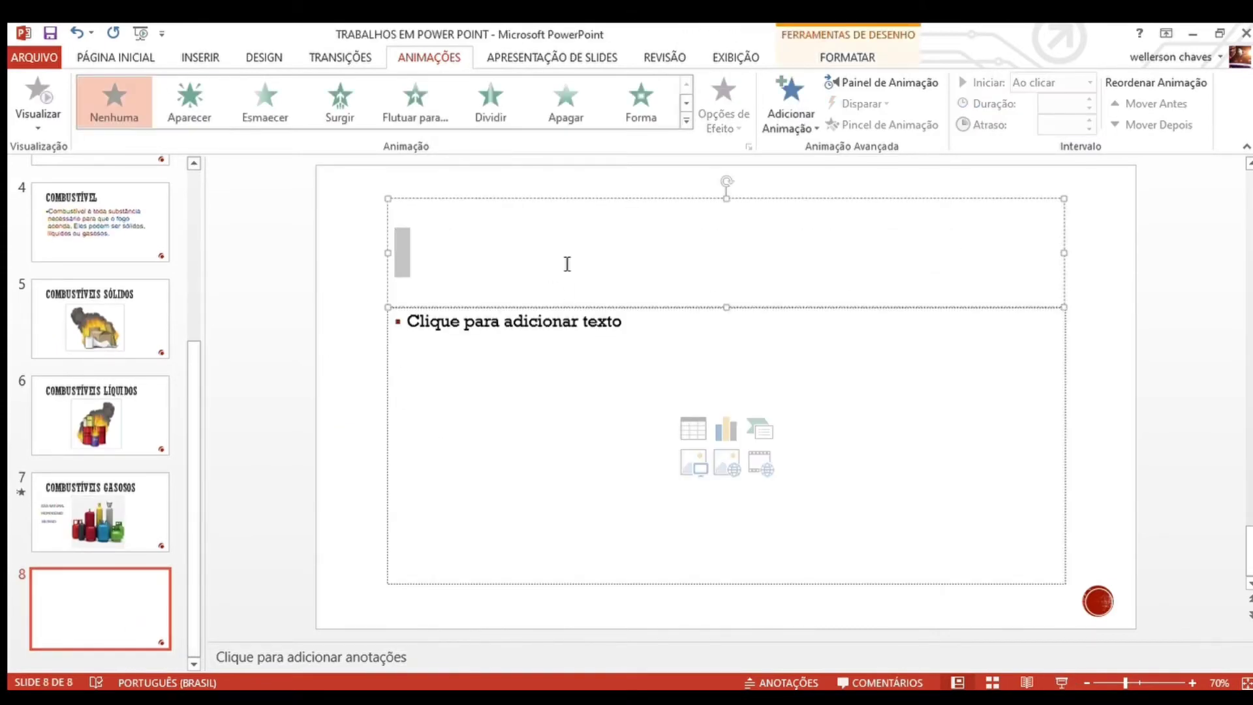
pyautogui.write('COMBU')
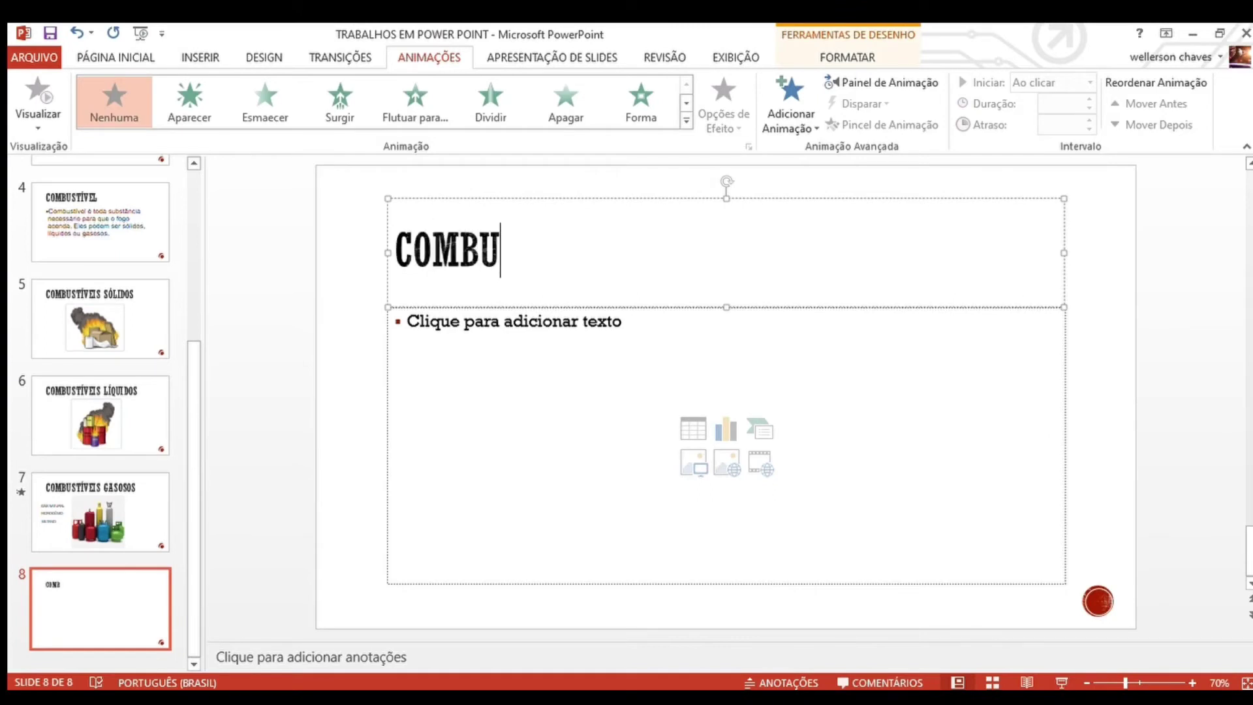
pyautogui.write('RENTE')
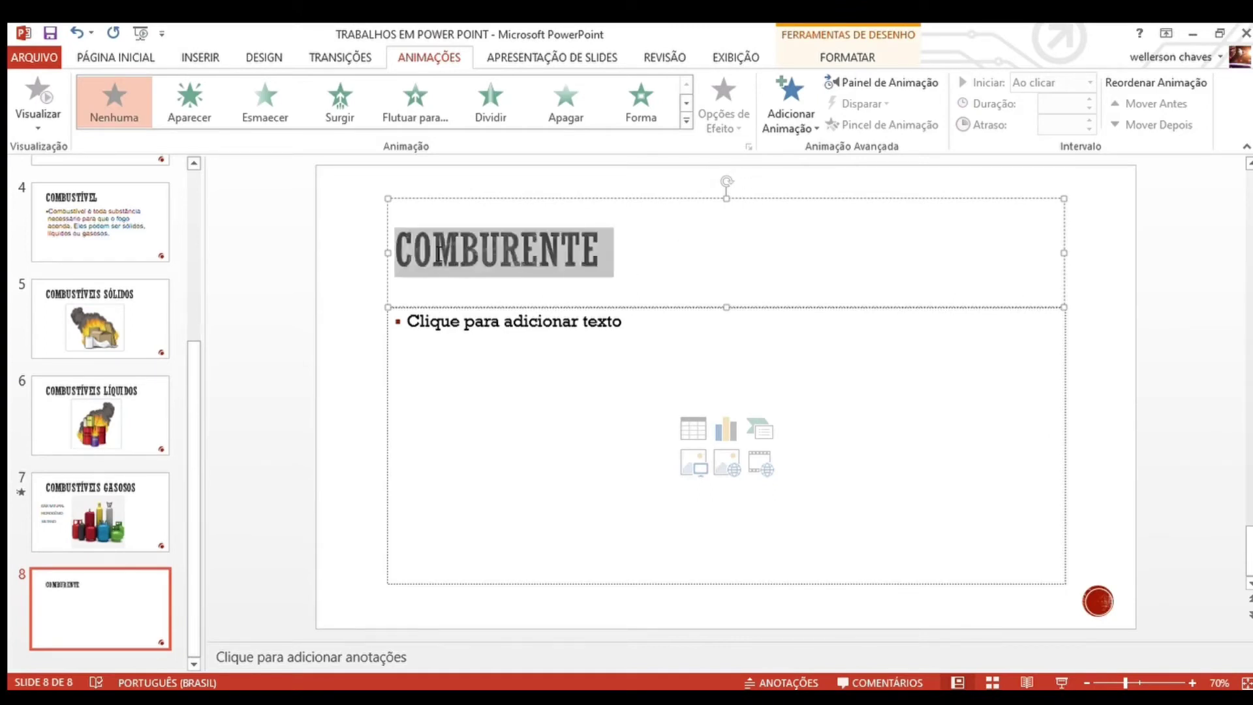
pyautogui.moveTo(610, 233); pyautogui.dragTo(394, 251)
pyautogui.click(116, 58)
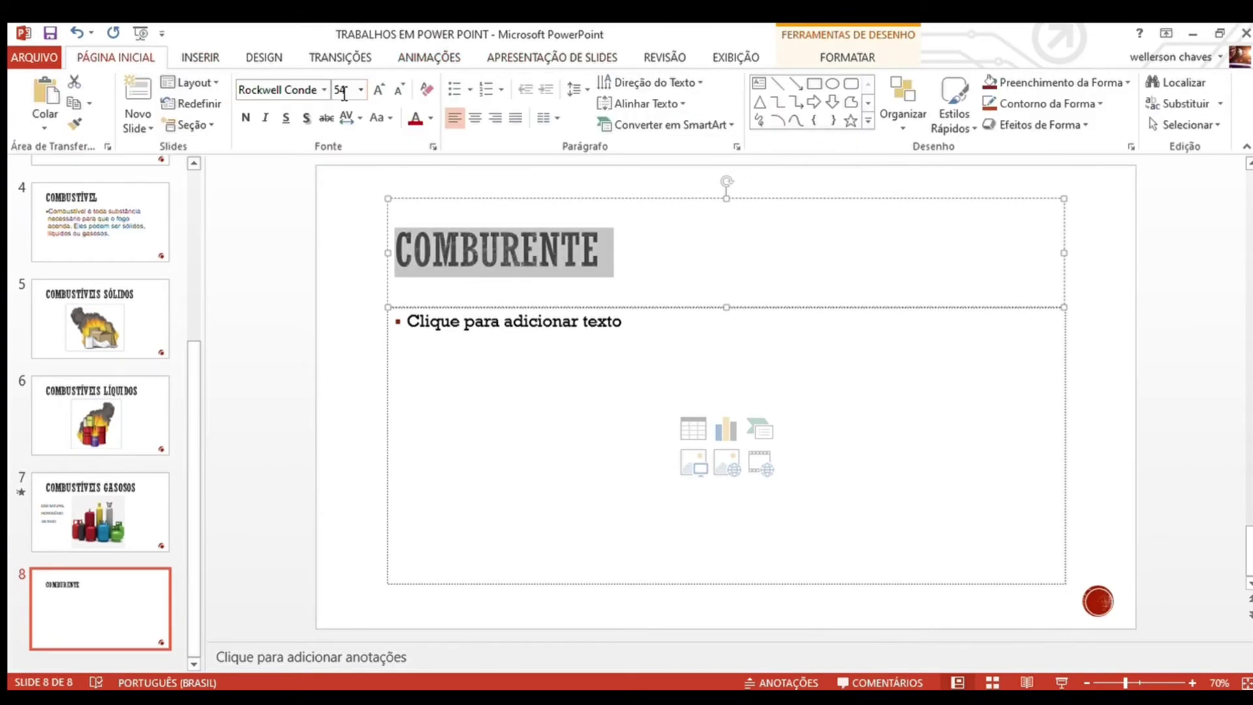
pyautogui.click(341, 90)
pyautogui.write('0')
pyautogui.press('Return')
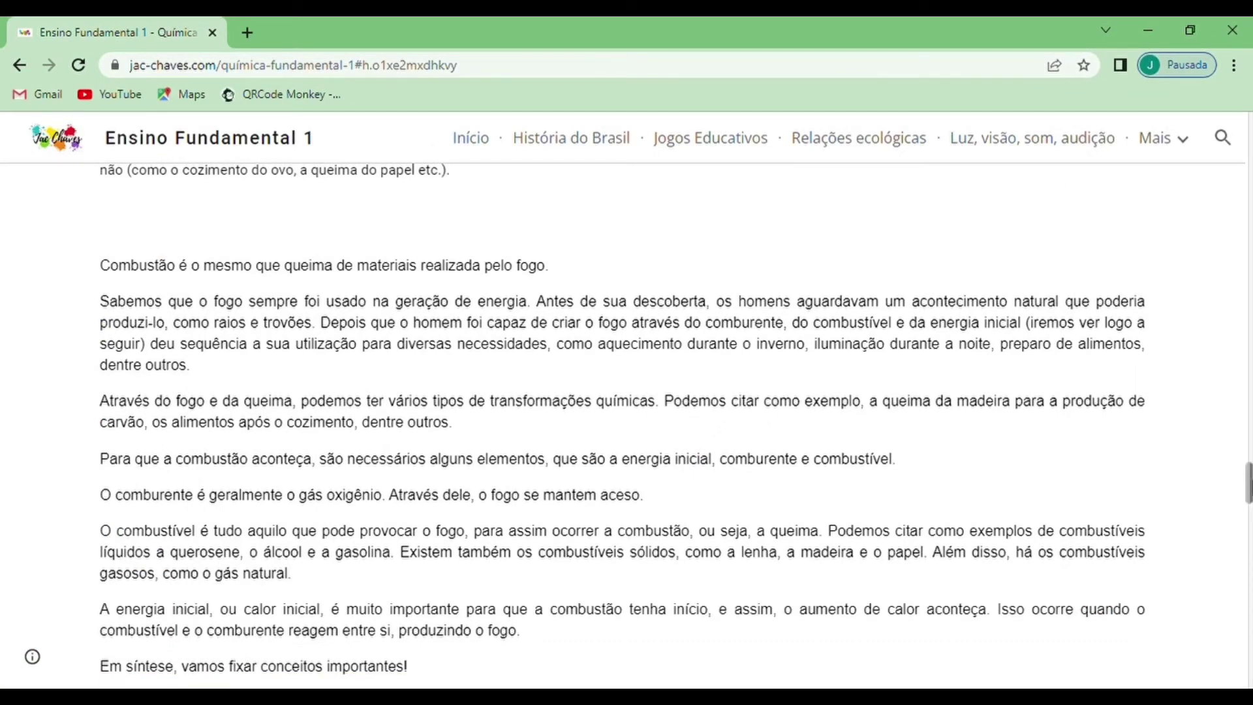
# - Scroll down and select the paragraph beginning 'O combustível é tudo aquilo'
pyautogui.scroll(-2, 1165, 503)
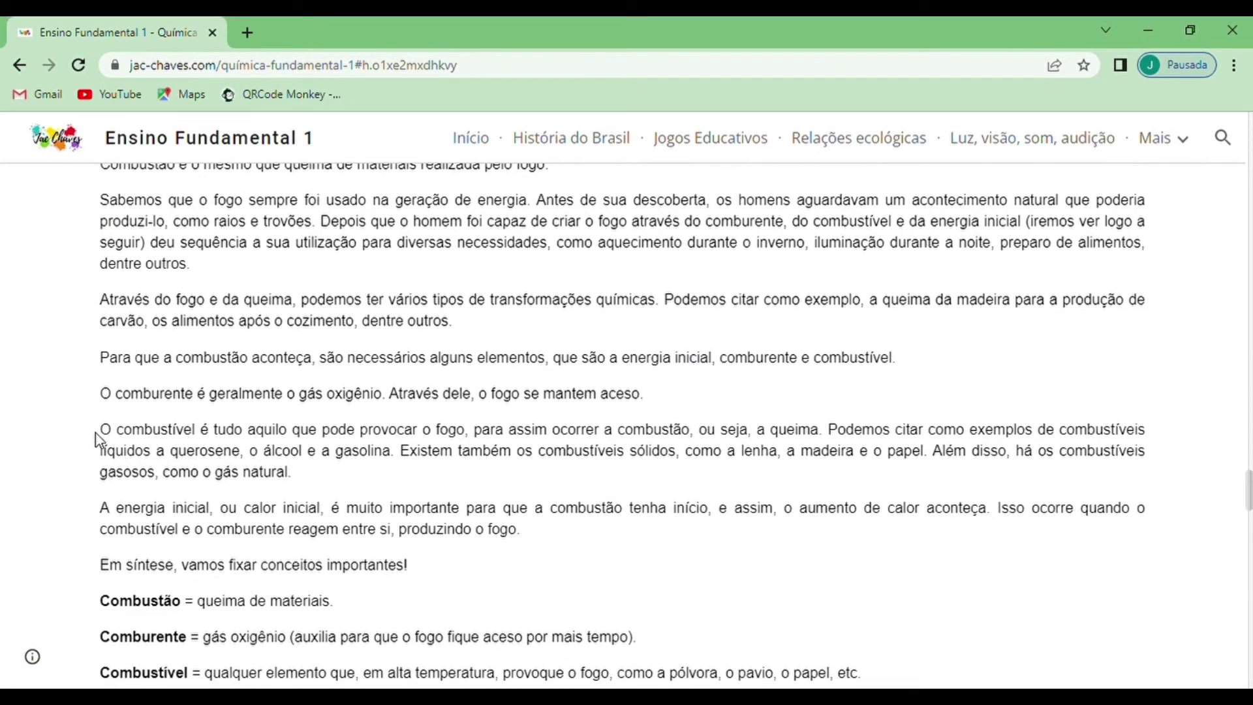
pyautogui.moveTo(105, 432)
pyautogui.mouseDown()
pyautogui.moveTo(336, 492)
pyautogui.moveTo(328, 481)
pyautogui.mouseUp()
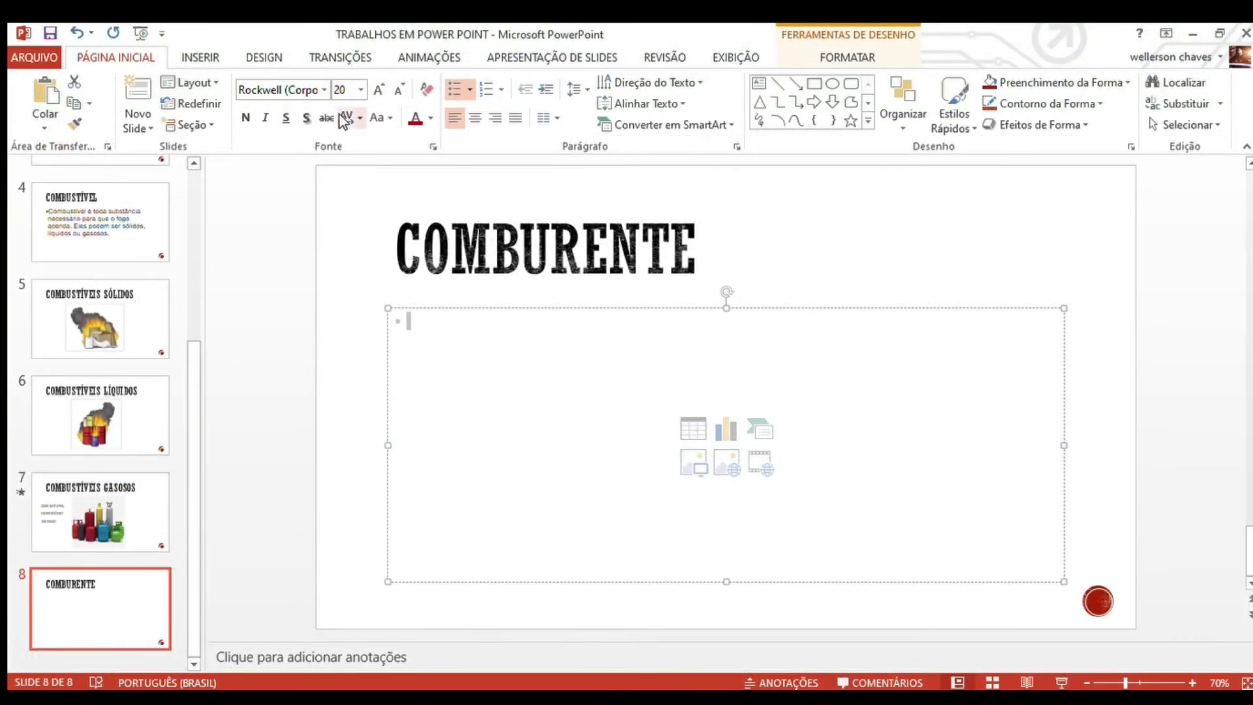
# - Type 'O comburente é o gás oxigênio. Ele é muito immportante para que o fogo se mantenha aceso.' in the content box
pyautogui.write('O comburente ')
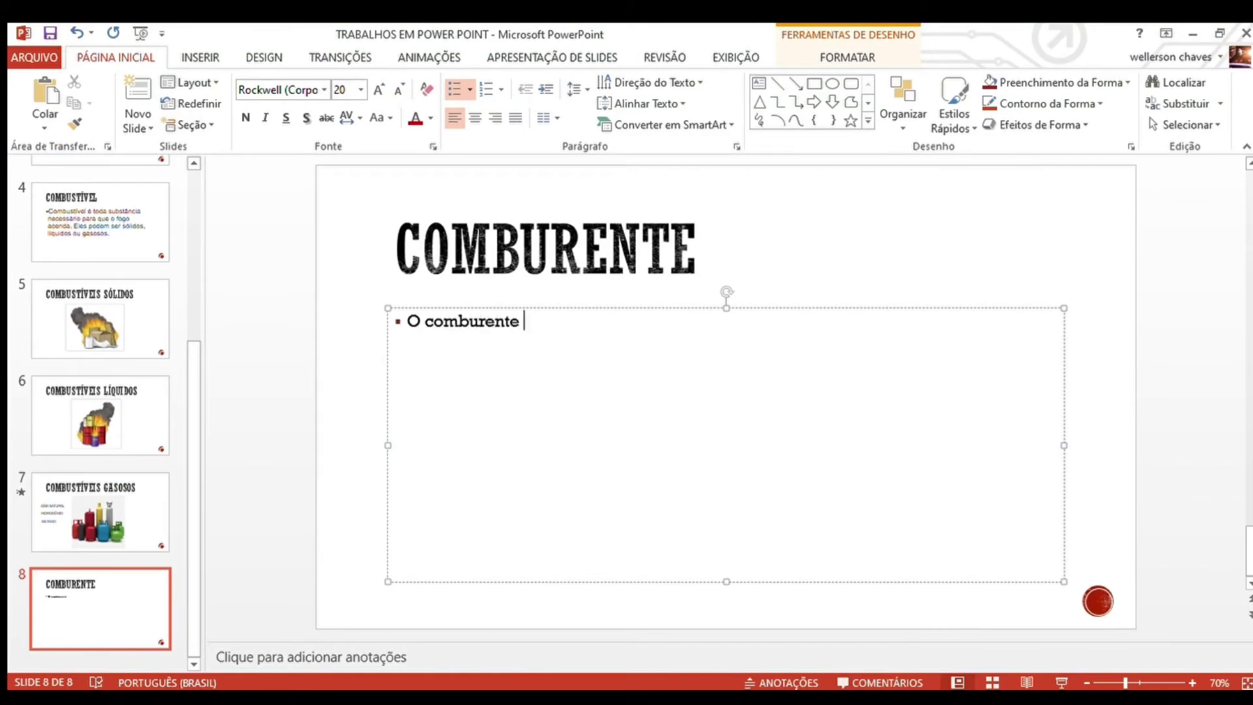
pyautogui.write('é o gás oxigênio.')
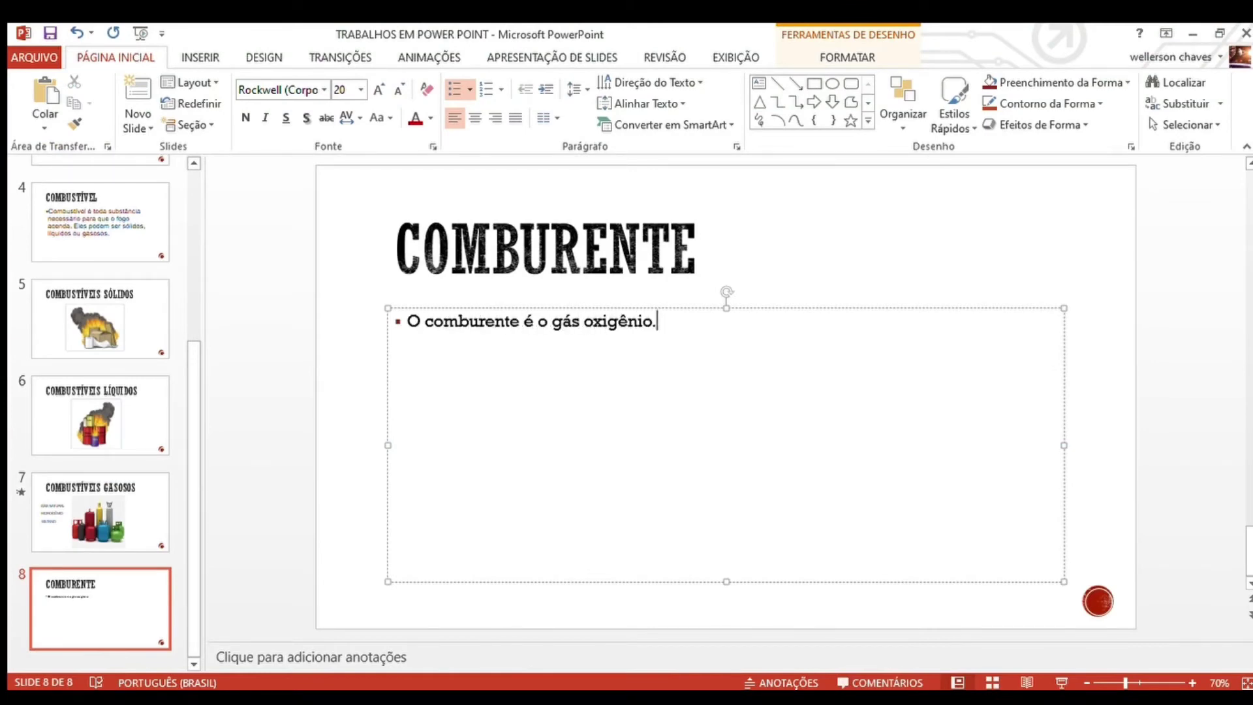
pyautogui.write(' Ele é muito i')
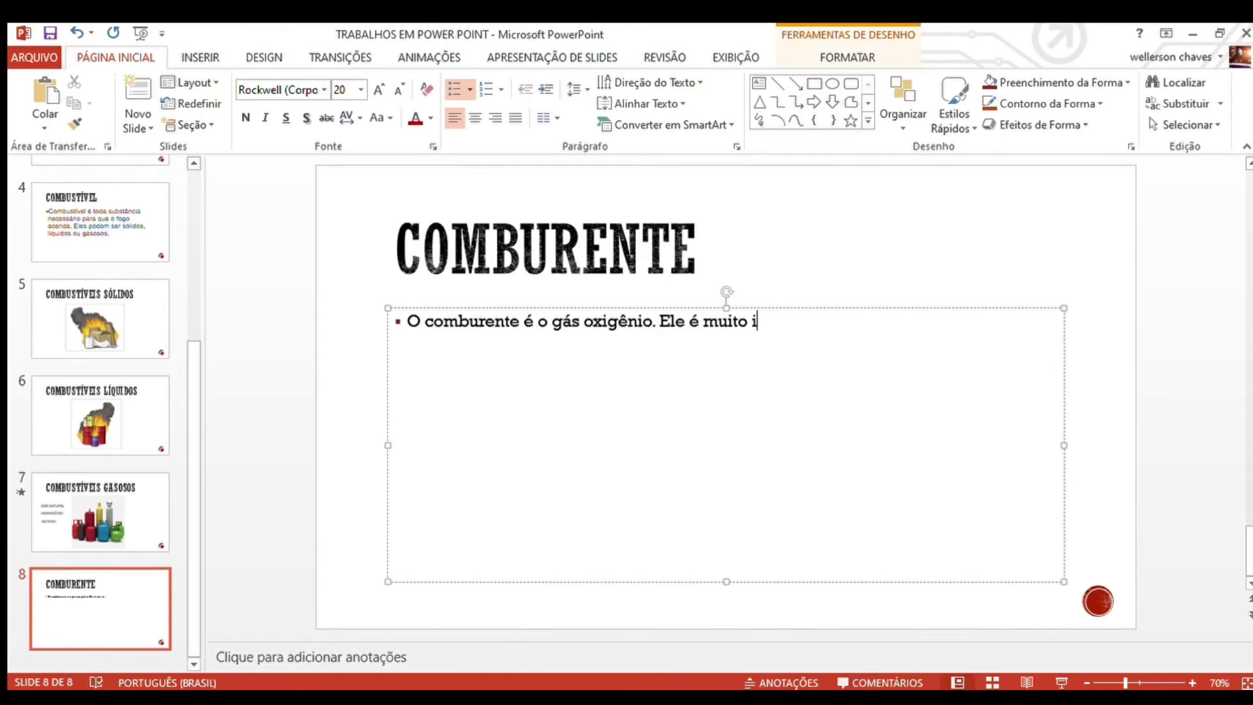
pyautogui.write('mmportante para que o fogo ')
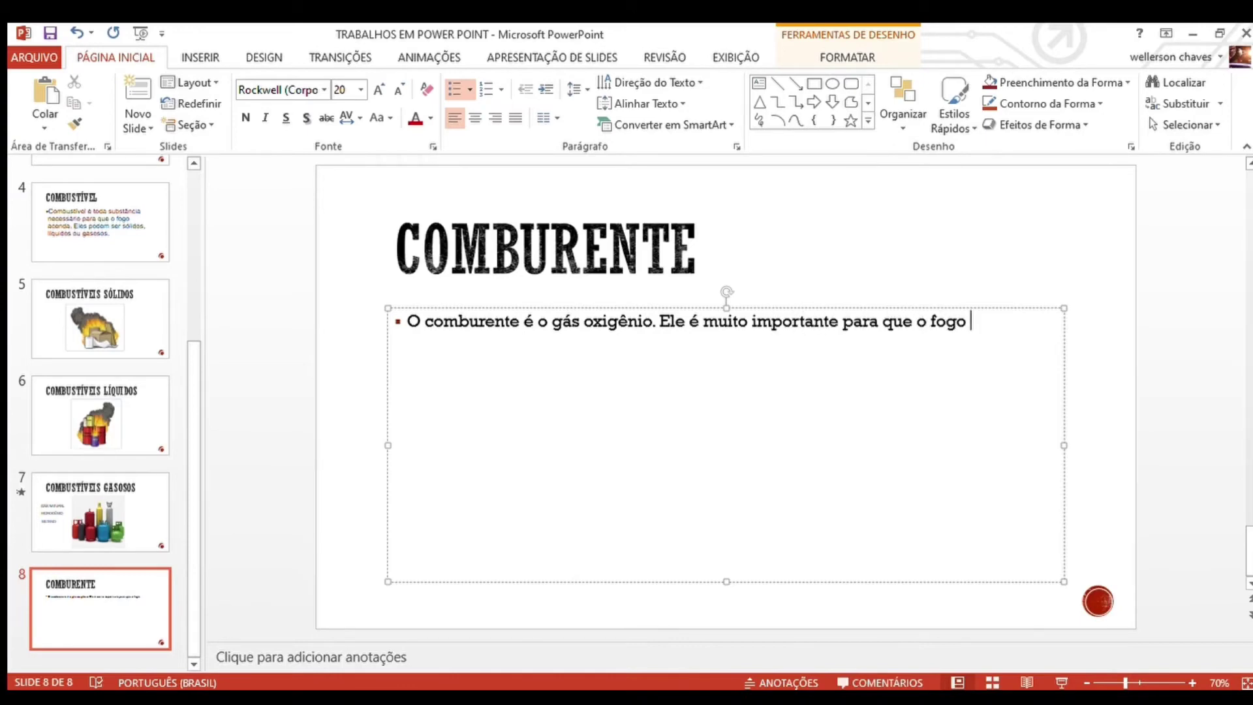
pyautogui.write('se mantenha aceso.')
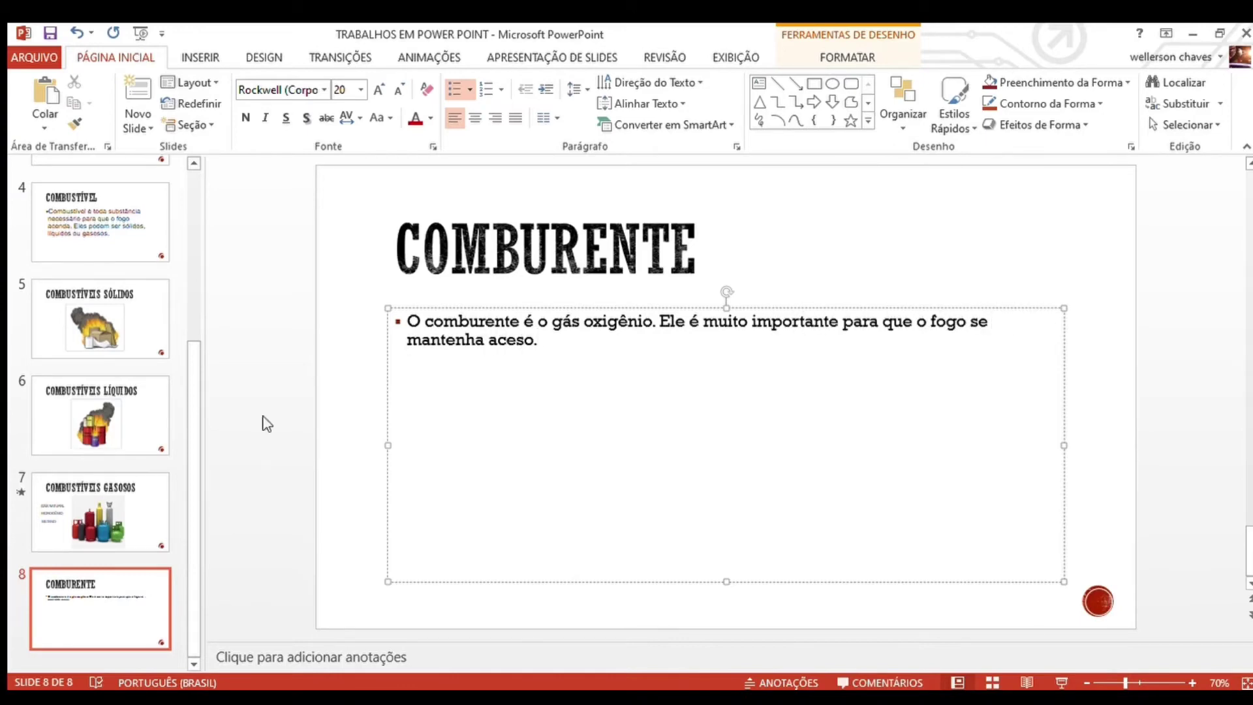
# - Format the bullet text as Arial 48 pt, then start inserting a picture from file
pyautogui.moveTo(554, 354); pyautogui.dragTo(404, 319)
pyautogui.click(280, 89)
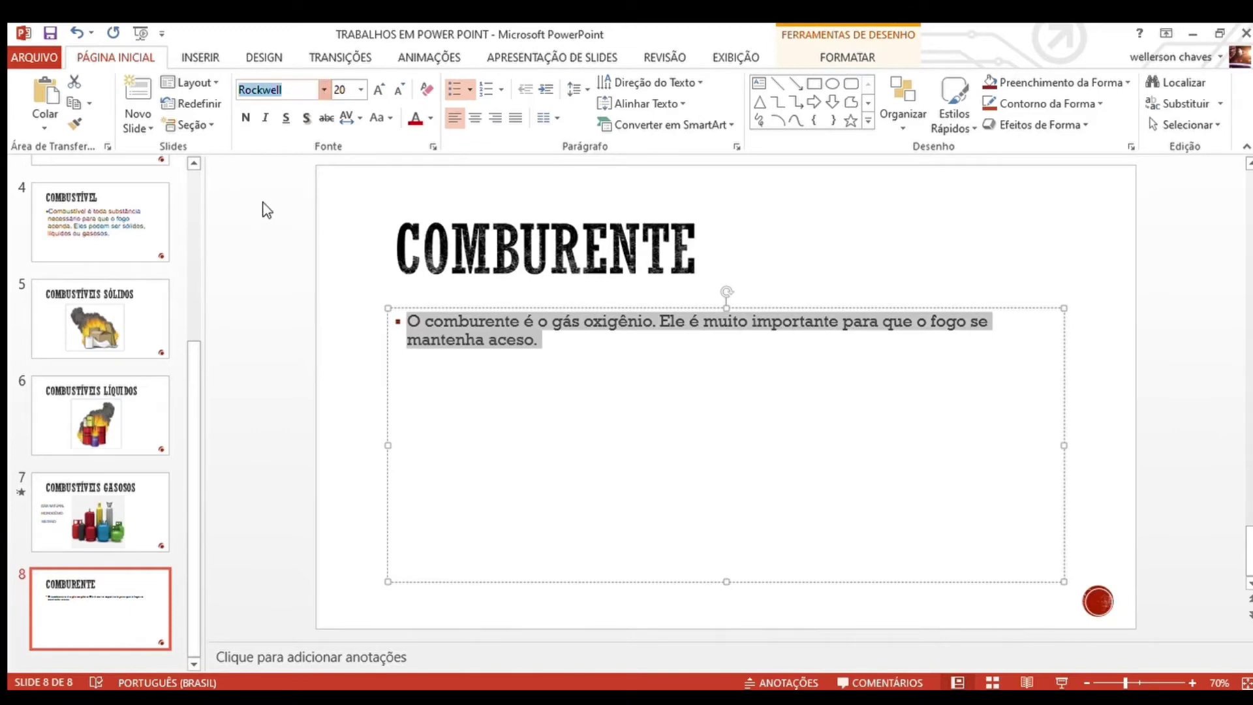
pyautogui.write('Arial')
pyautogui.press('Return')
pyautogui.click(340, 90)
pyautogui.write('48')
pyautogui.press('Return')
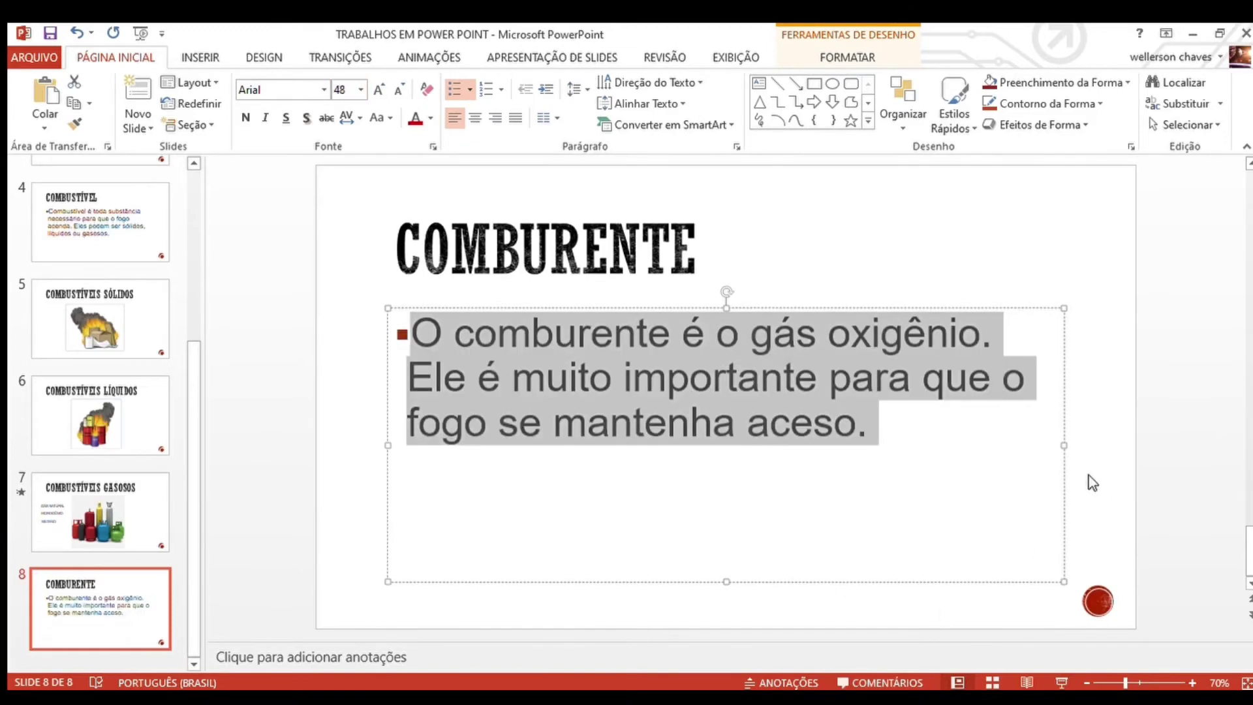
pyautogui.click(1088, 475)
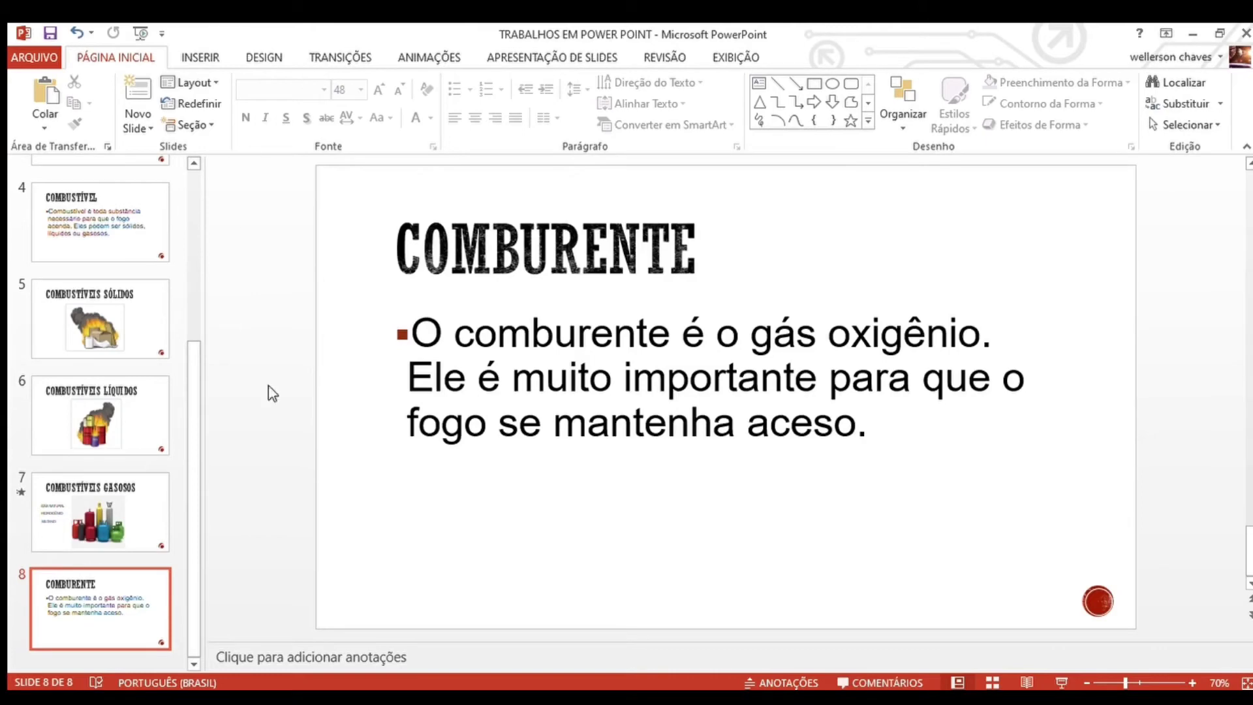
pyautogui.click(198, 60)
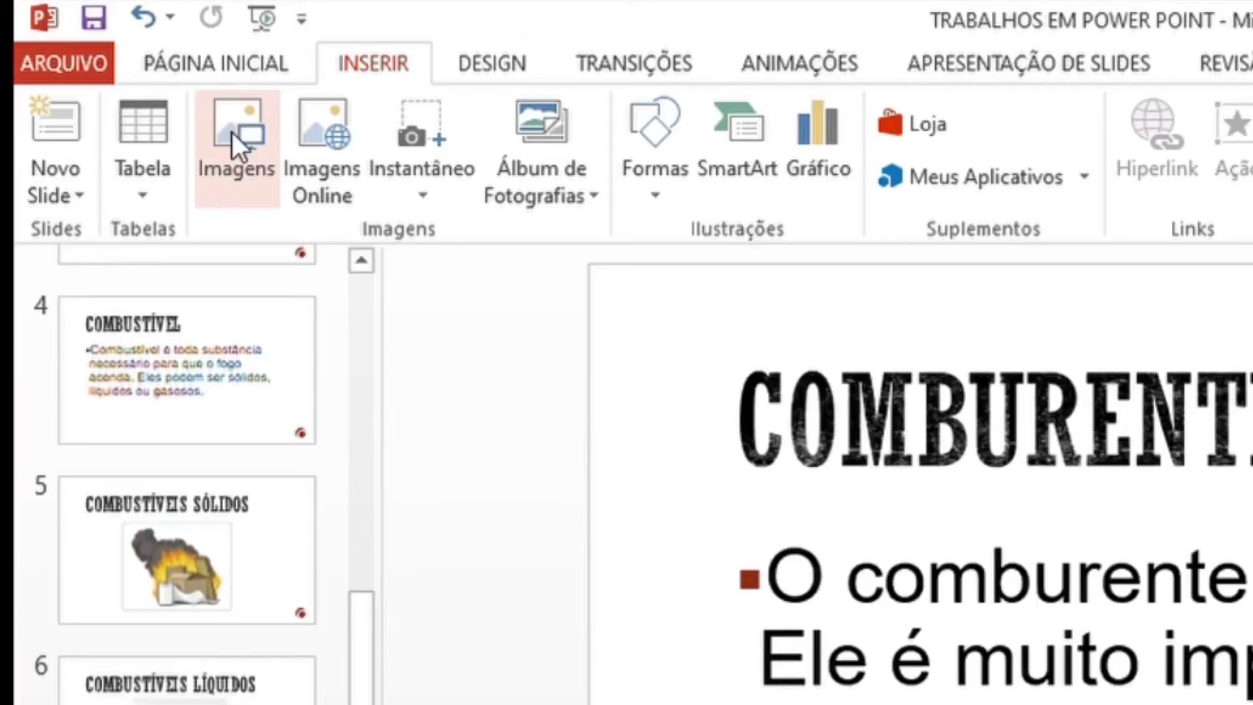
pyautogui.click(124, 94)
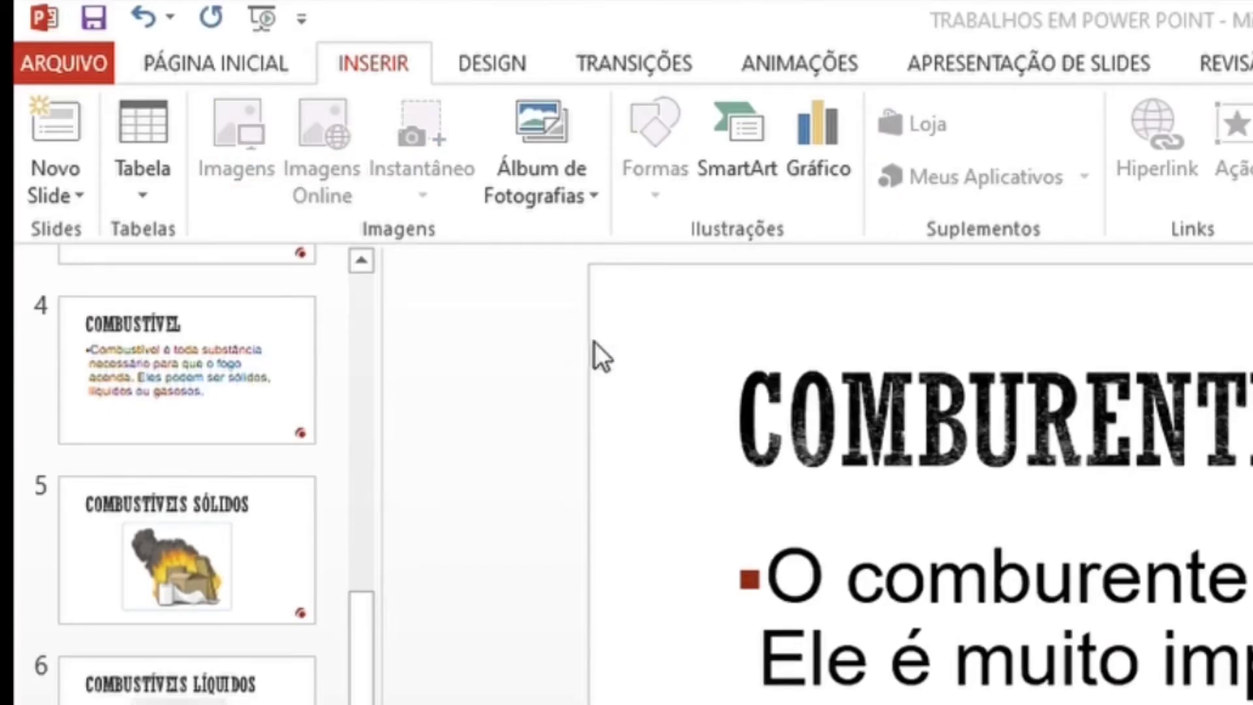
# - Insert the OXIGÊNIO picture, enlarge it to 7,17 × 9,91 cm and place it lower right
pyautogui.press('Return')
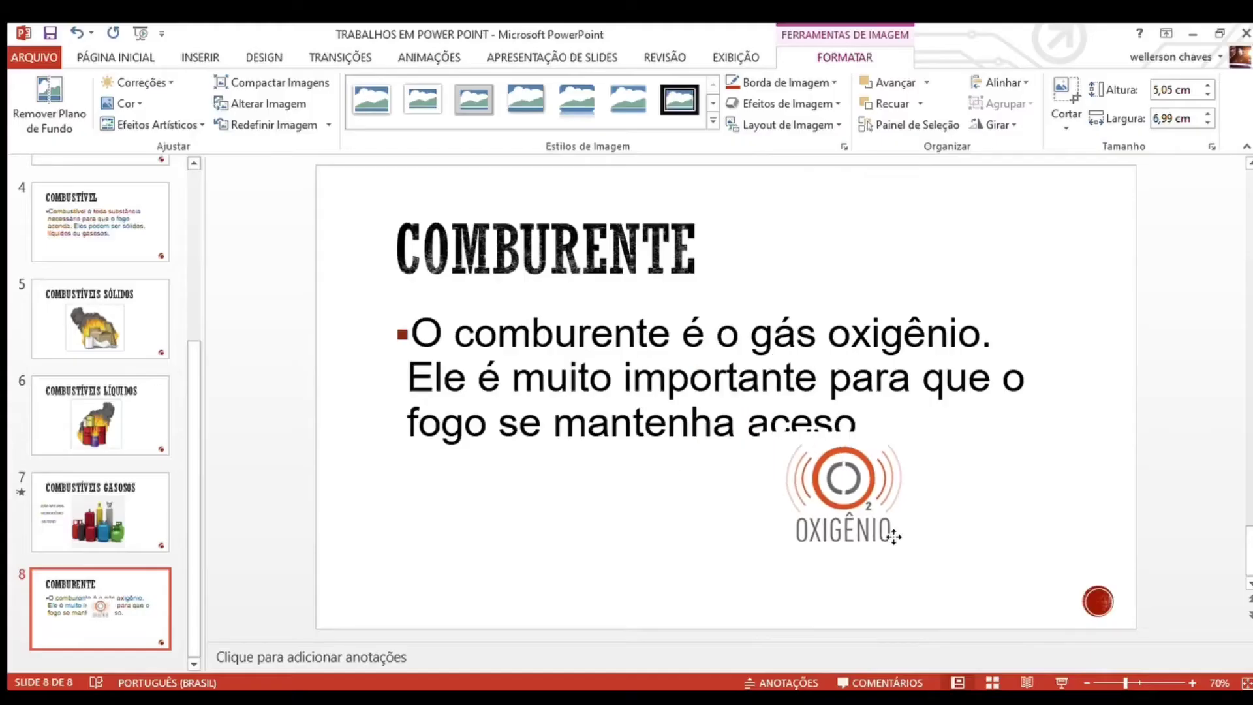
pyautogui.moveTo(846, 498); pyautogui.dragTo(909, 512)
pyautogui.moveTo(974, 574)
pyautogui.mouseDown()
pyautogui.moveTo(1006, 569)
pyautogui.moveTo(1074, 620)
pyautogui.mouseUp()
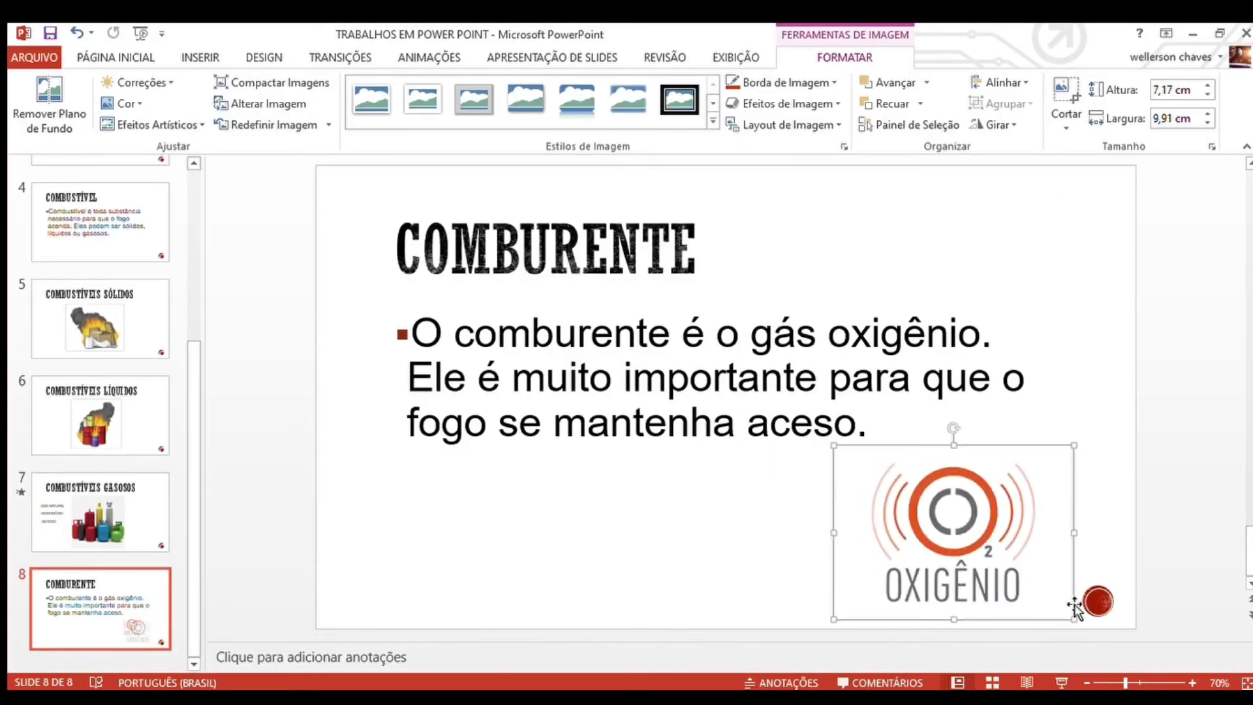
pyautogui.moveTo(1029, 559); pyautogui.dragTo(1019, 554)
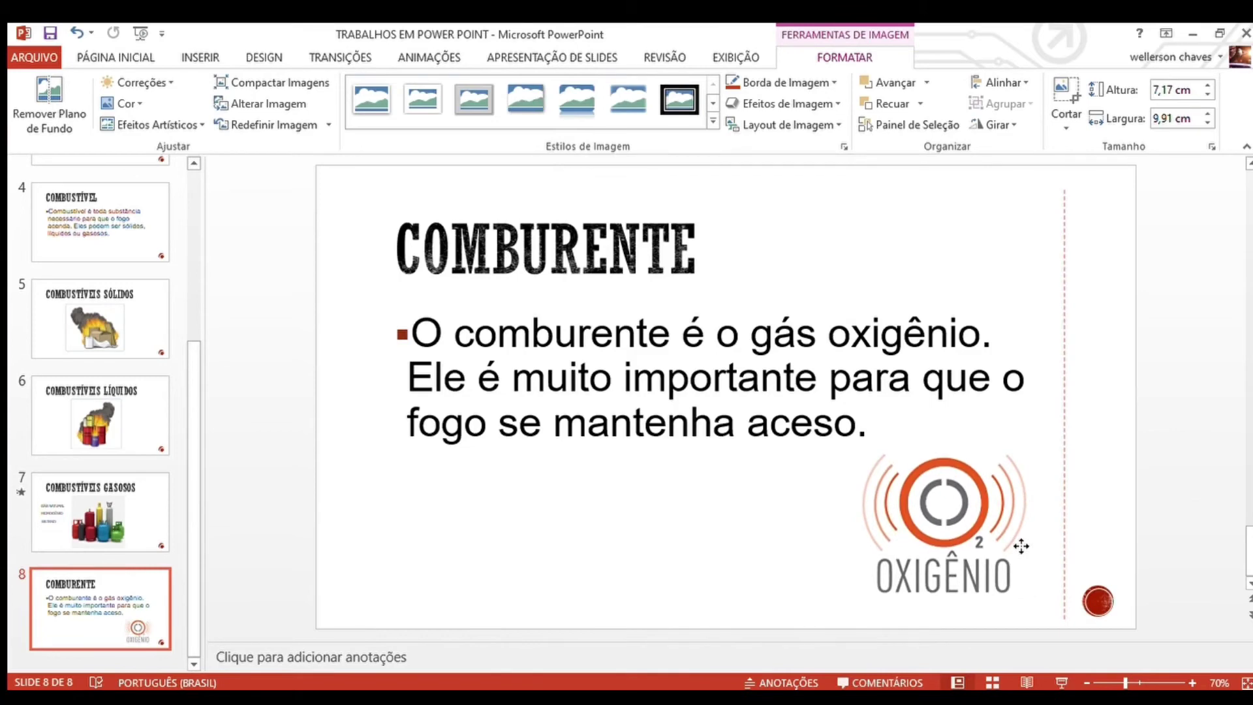
pyautogui.click(1141, 405)
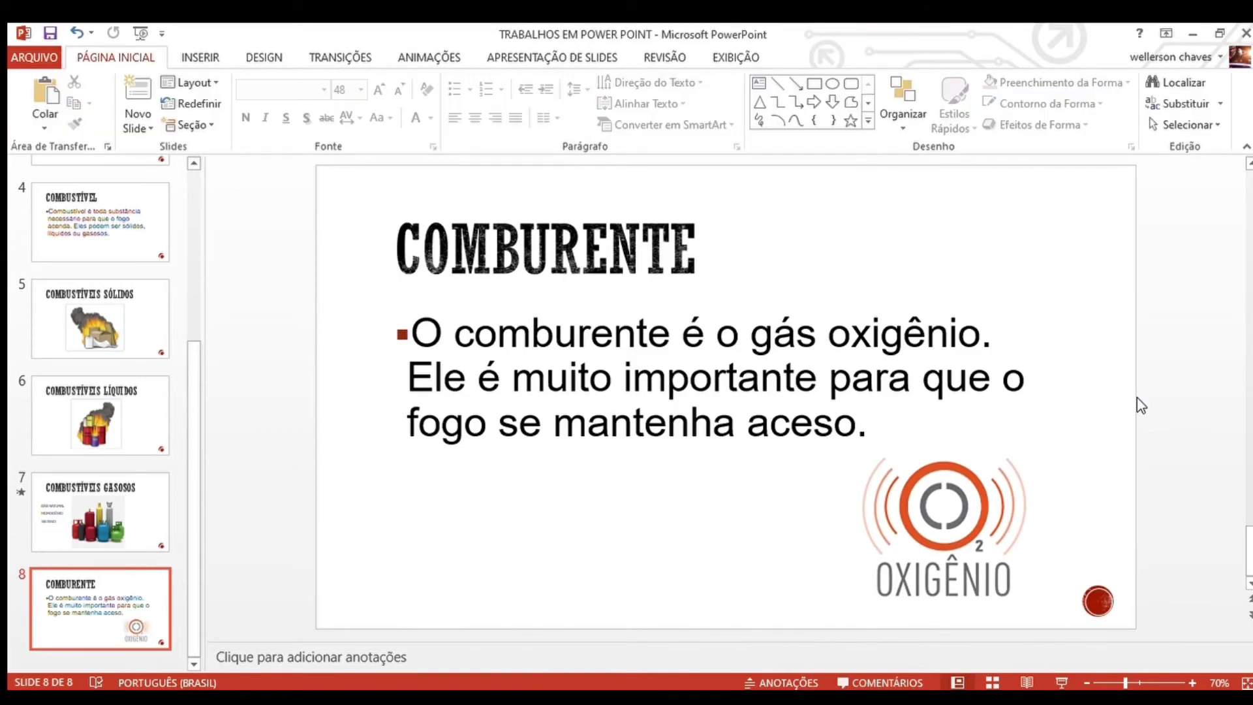
pyautogui.click(188, 516)
pyautogui.click(83, 649)
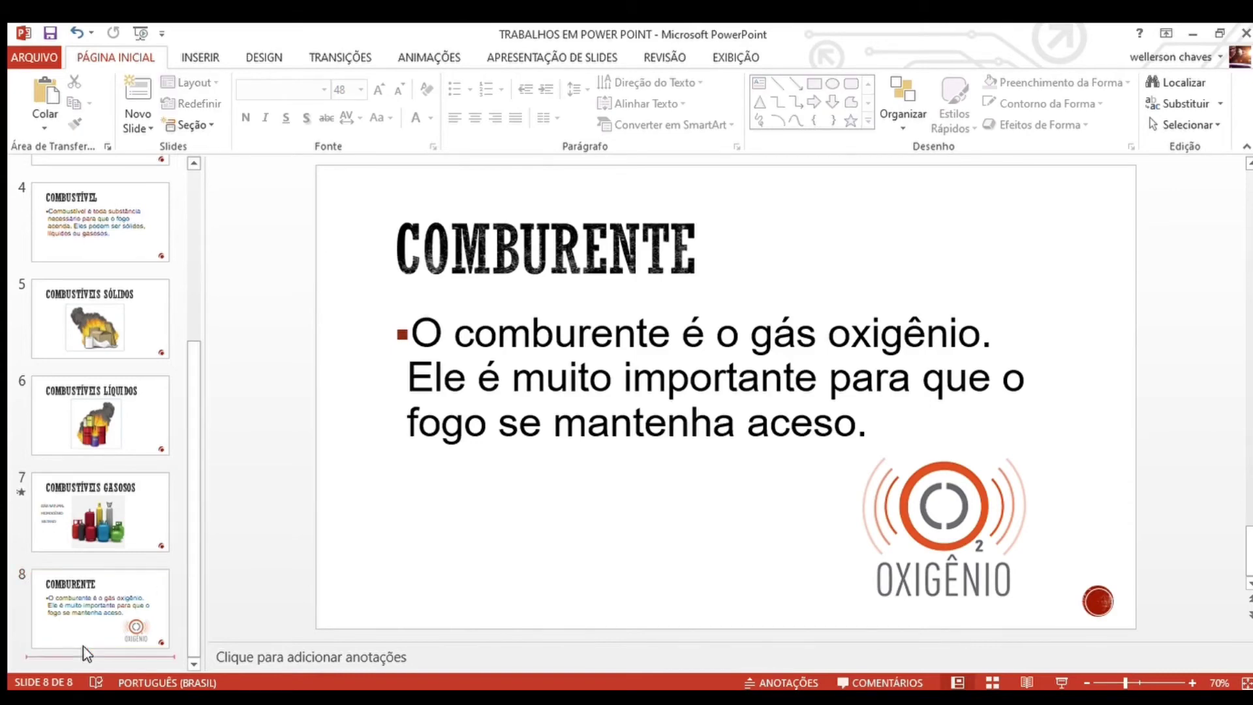
# - Add slide 9 titled CALOR INICIAL with the title at 80 pt
pyautogui.press('Return')
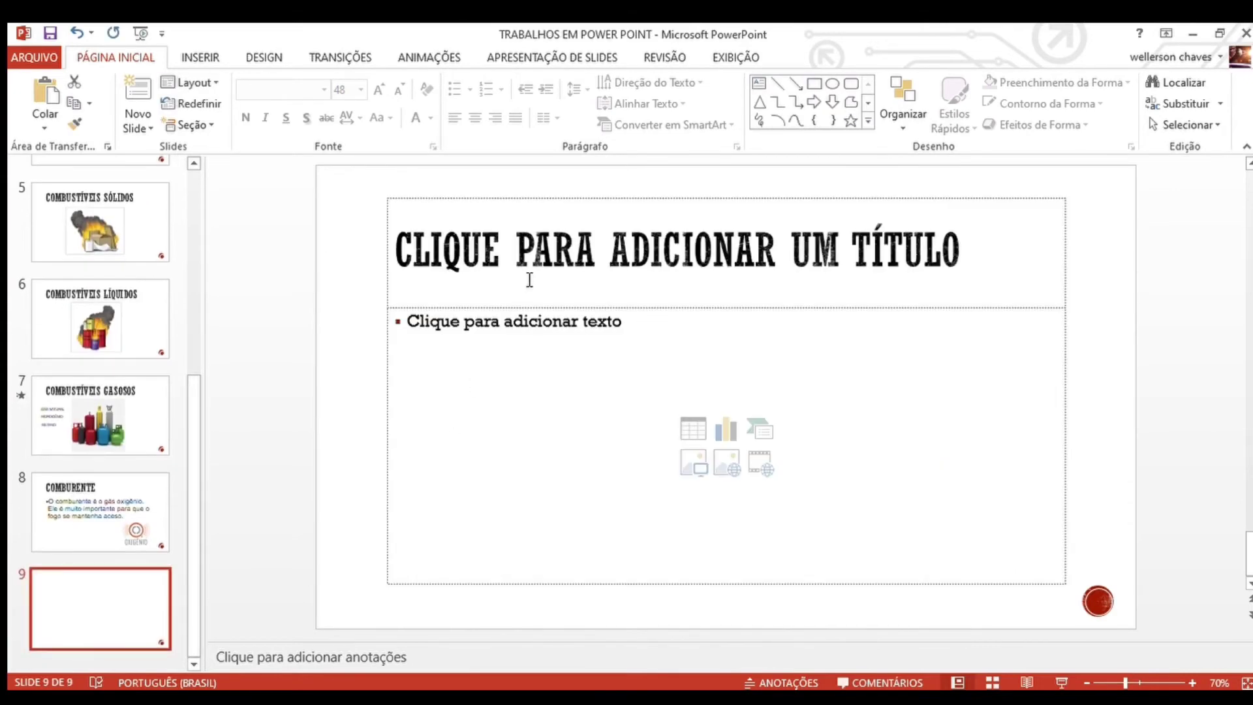
pyautogui.click(530, 280)
pyautogui.write('CALOR')
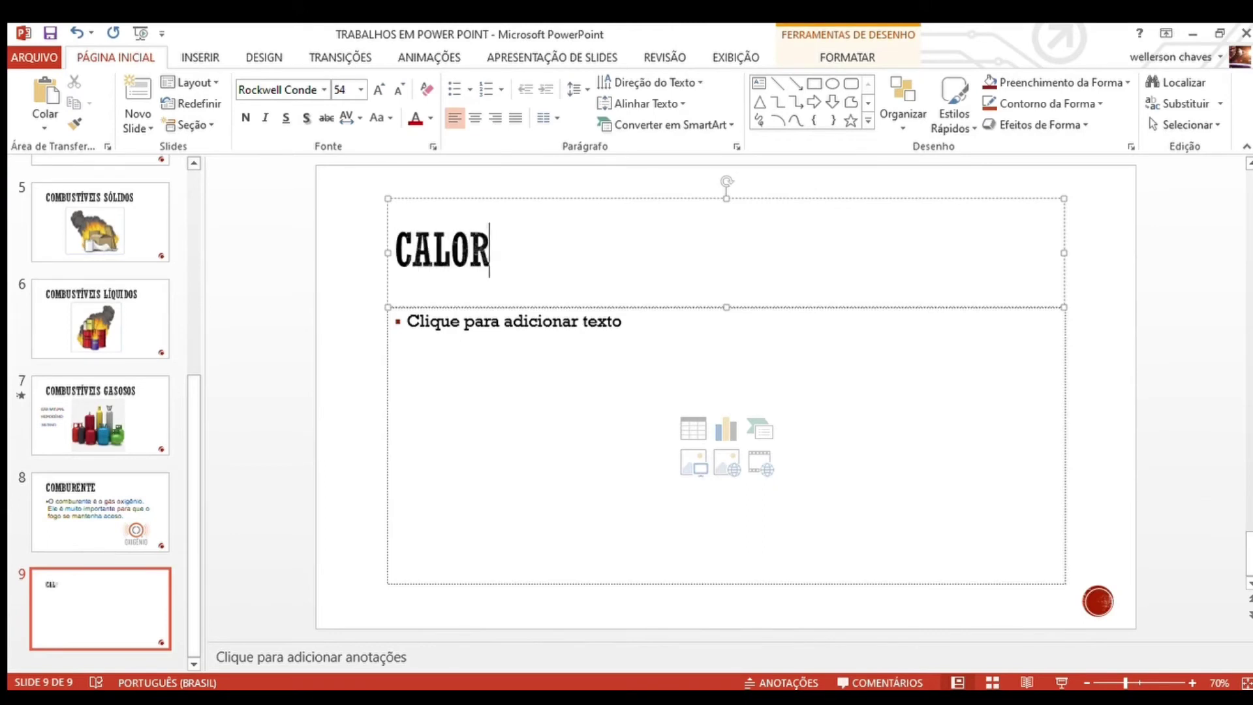
pyautogui.write(' INICIAL')
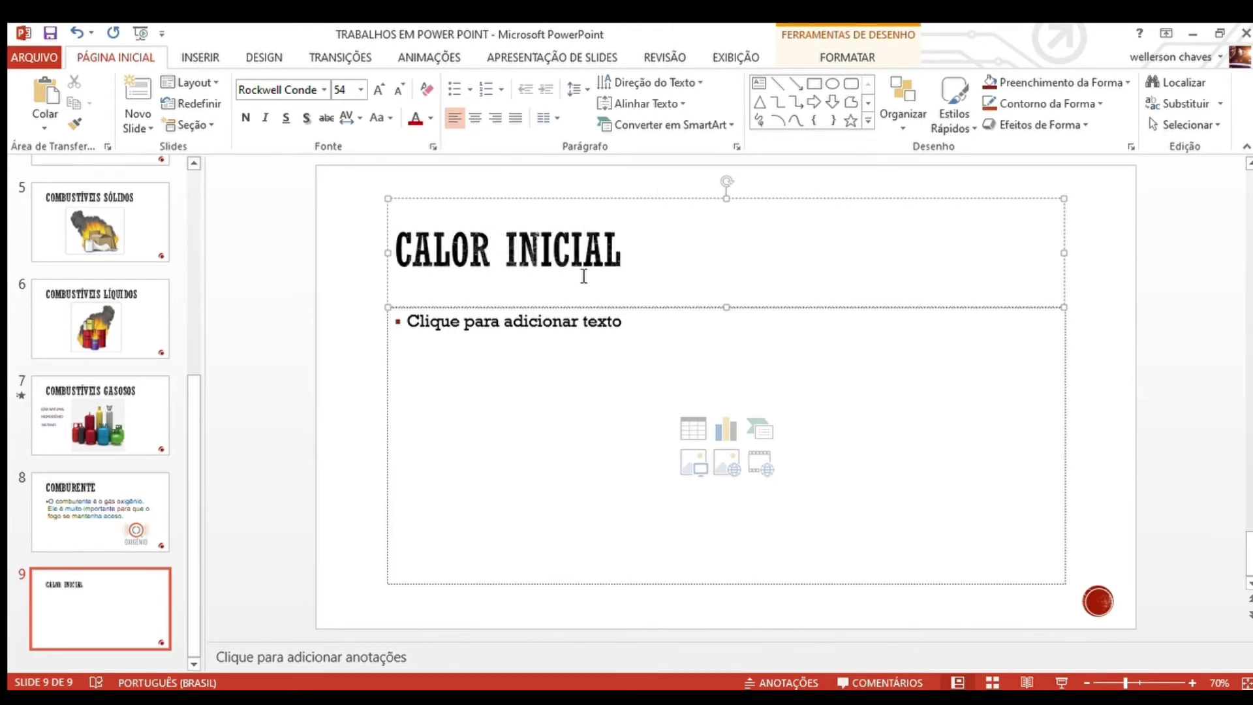
pyautogui.moveTo(638, 256); pyautogui.dragTo(409, 256)
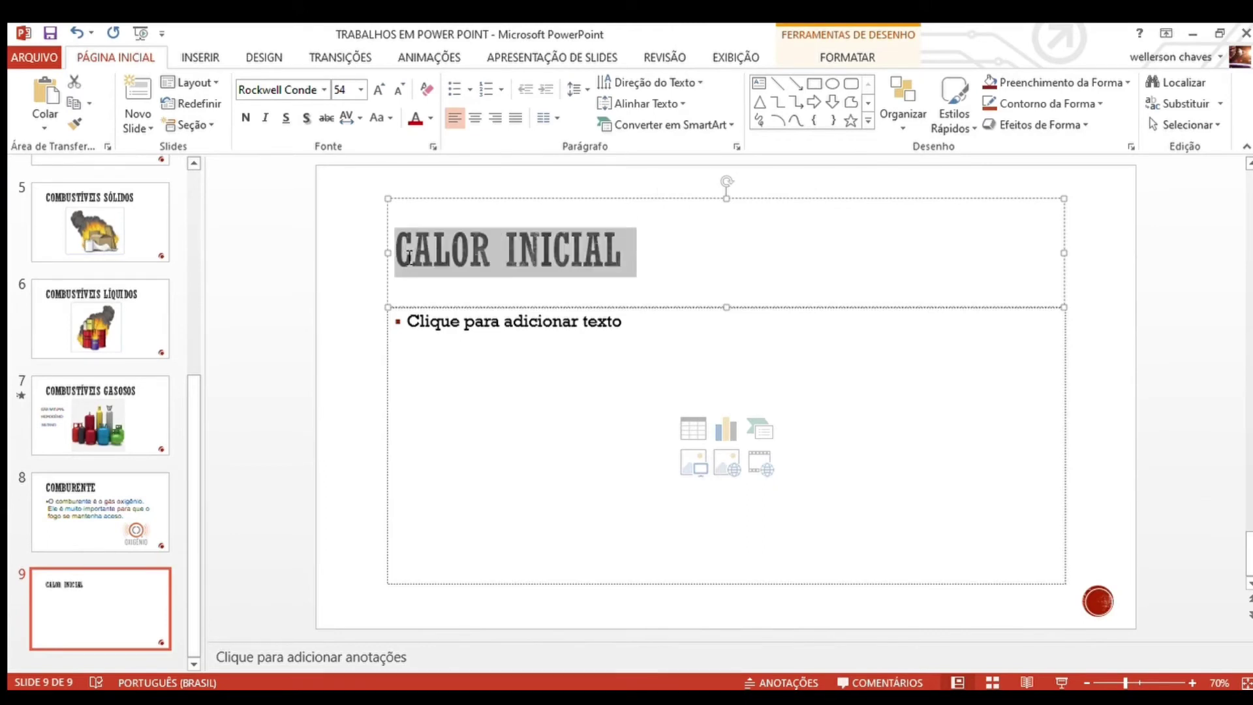
pyautogui.click(353, 93)
pyautogui.write('0')
pyautogui.press('Return')
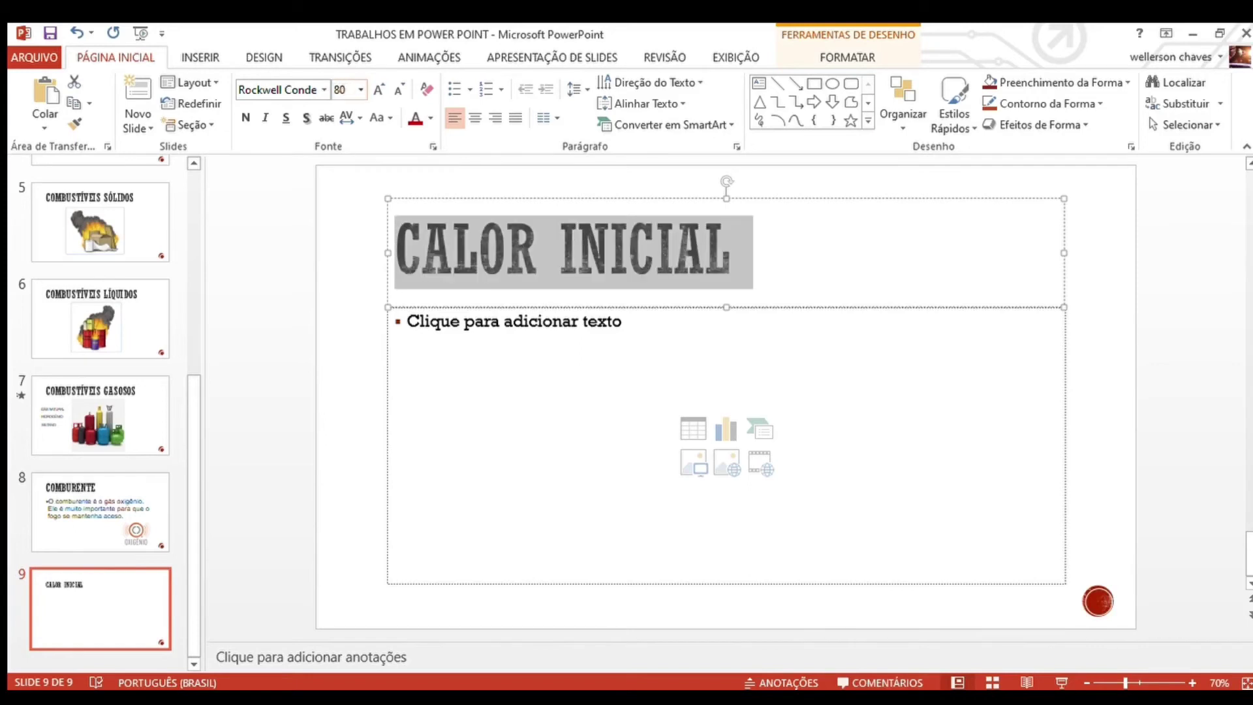
pyautogui.click(314, 318)
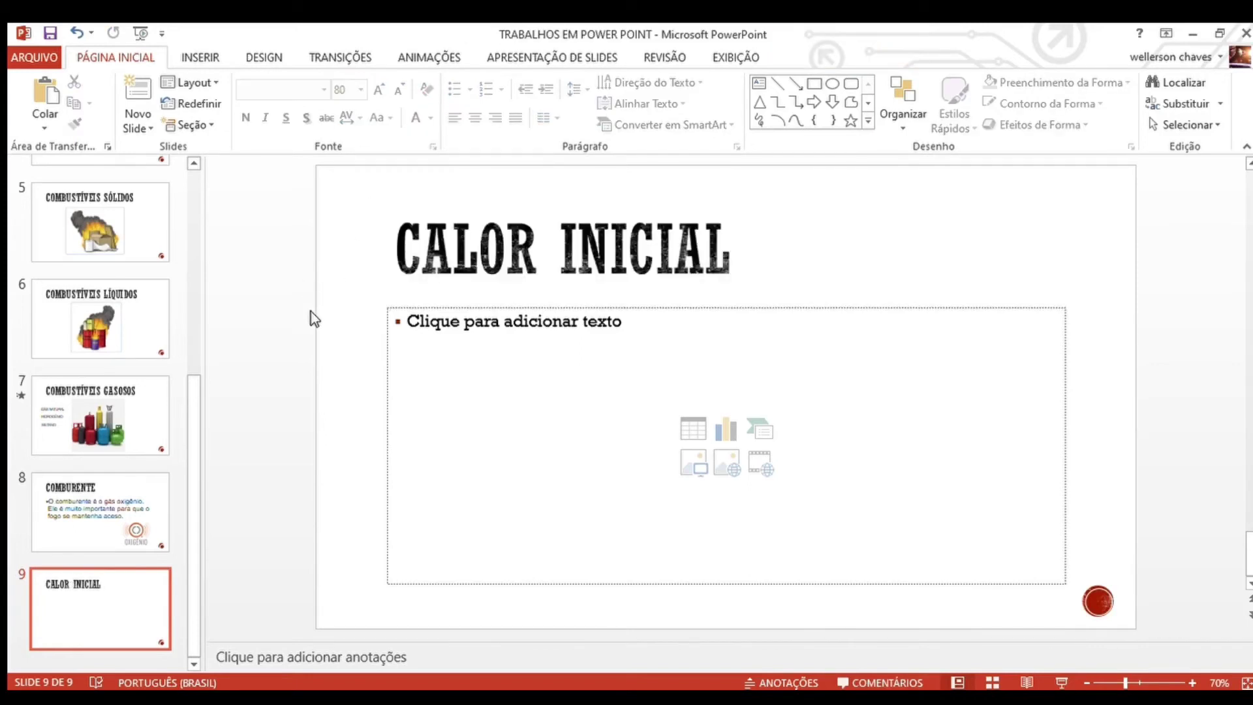
# - Type the body sentence explaining how combustion begins and set it to 48 pt
pyautogui.click(457, 321)
pyautogui.write('É muito importante para que a combustão tenha início.')
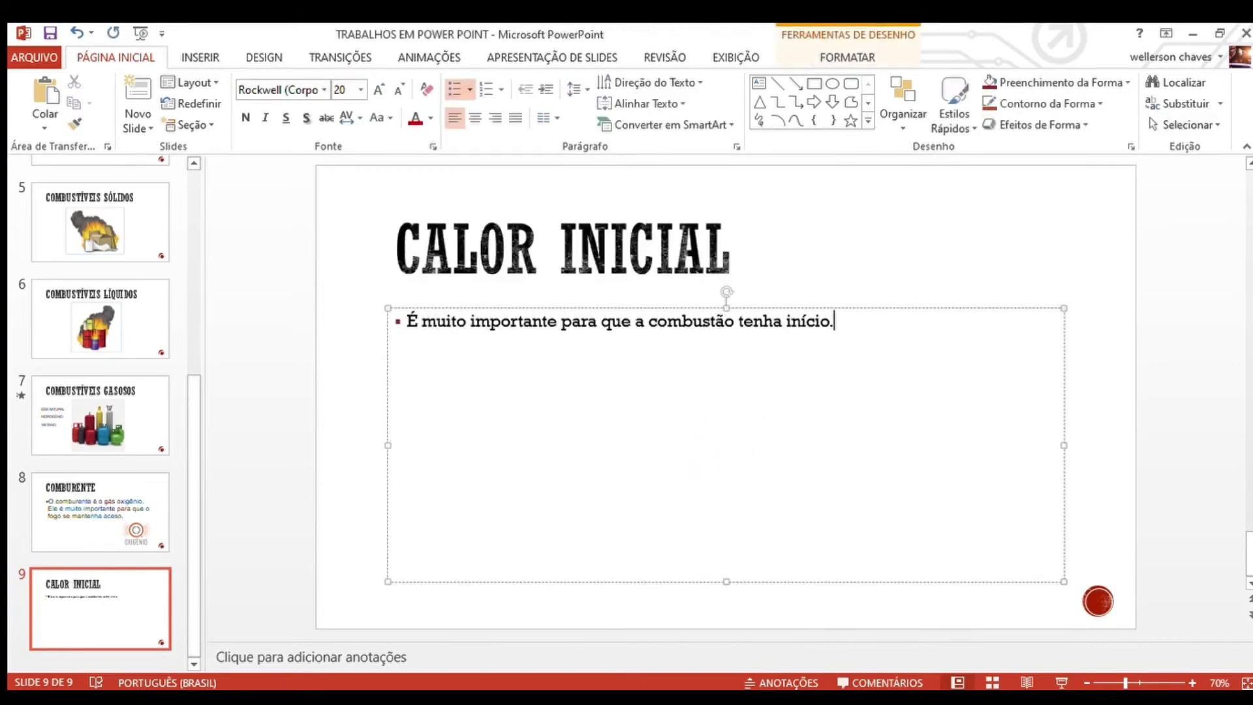
pyautogui.write(' Acontece quando há o encontro entre o combustível ')
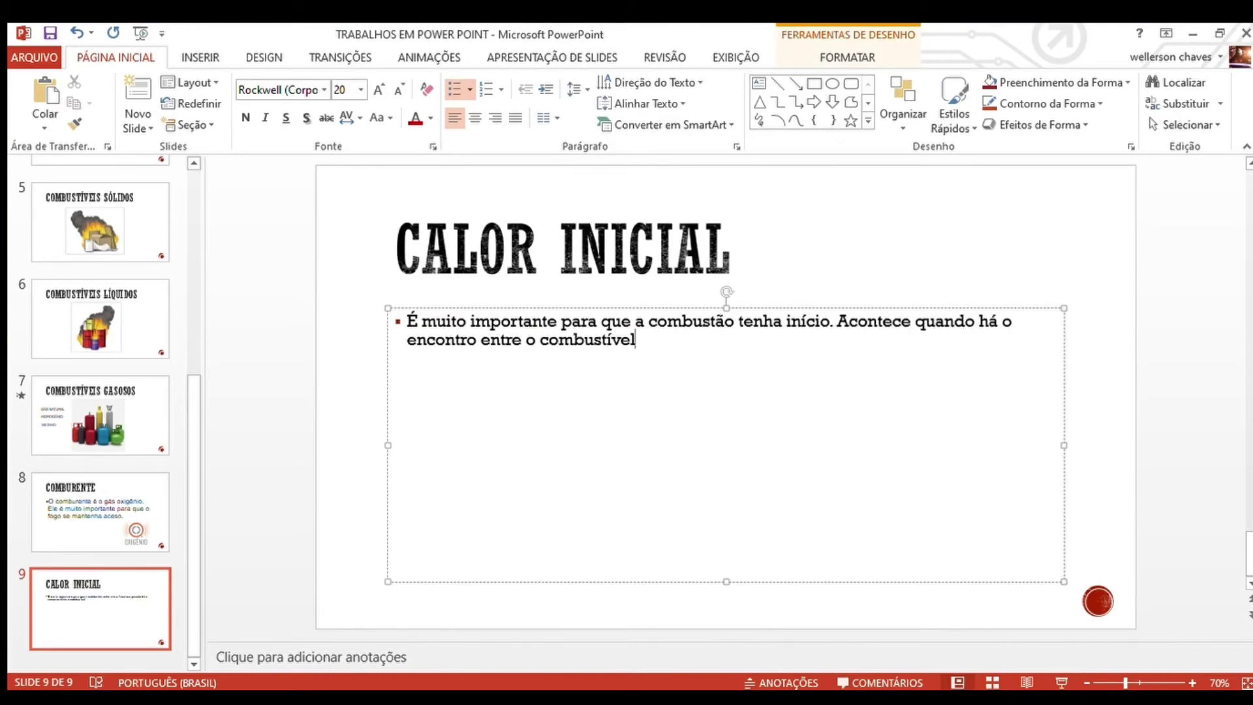
pyautogui.write('e o comburente')
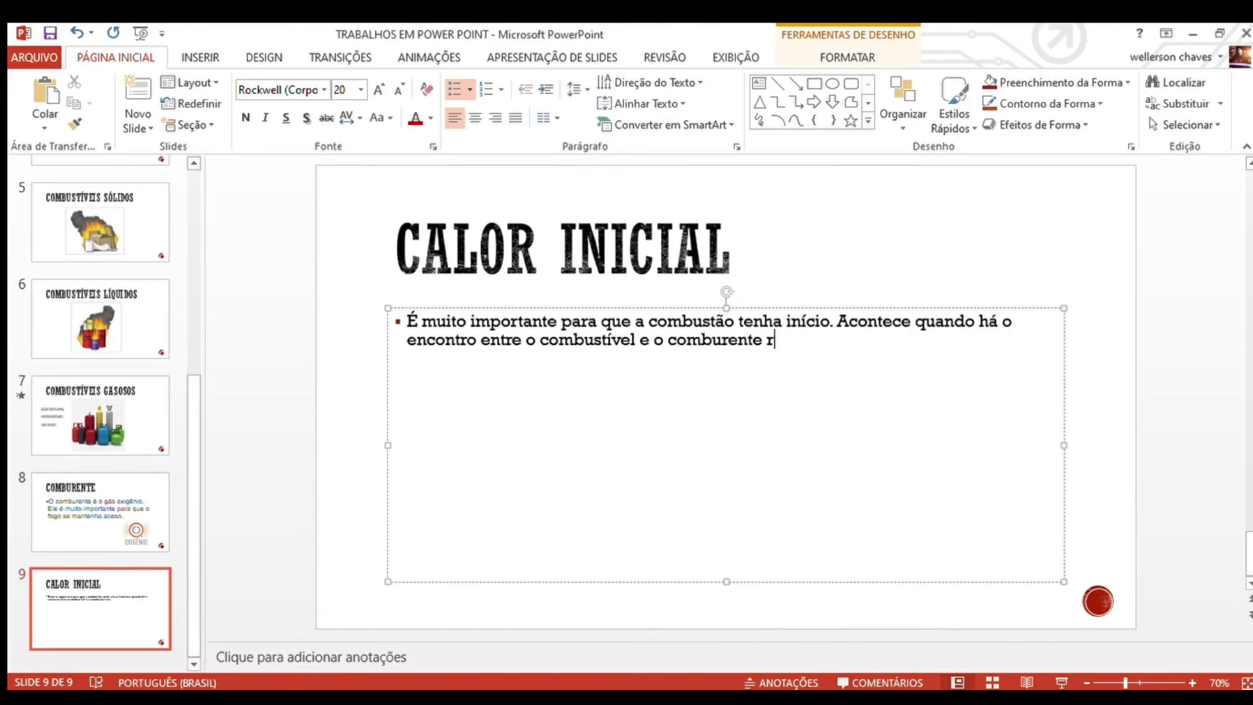
pyautogui.write(' se juntam.')
pyautogui.hotkey('ctrl', 'a')
pyautogui.press('Return')
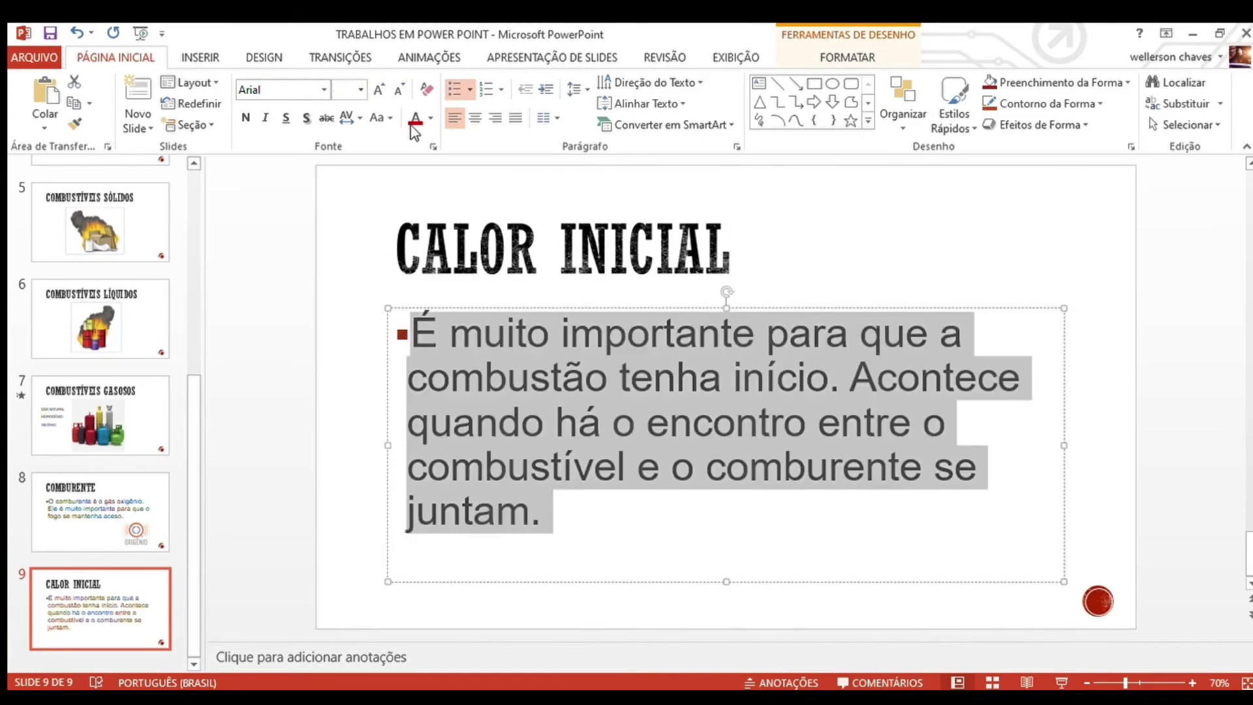
pyautogui.click(1042, 275)
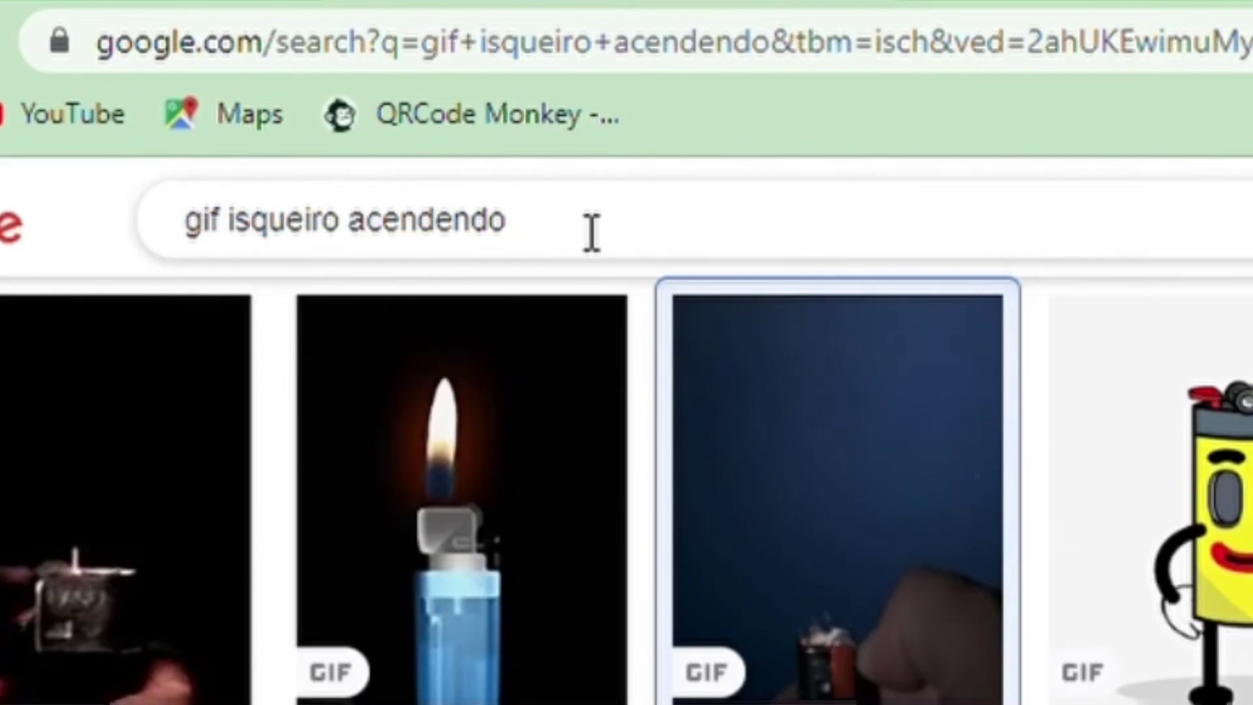
# - Change the image search to 'gif FOGO' and run it
pyautogui.moveTo(589, 232)
pyautogui.mouseDown()
pyautogui.moveTo(218, 261)
pyautogui.moveTo(259, 261)
pyautogui.mouseUp()
pyautogui.press('BackSpace')
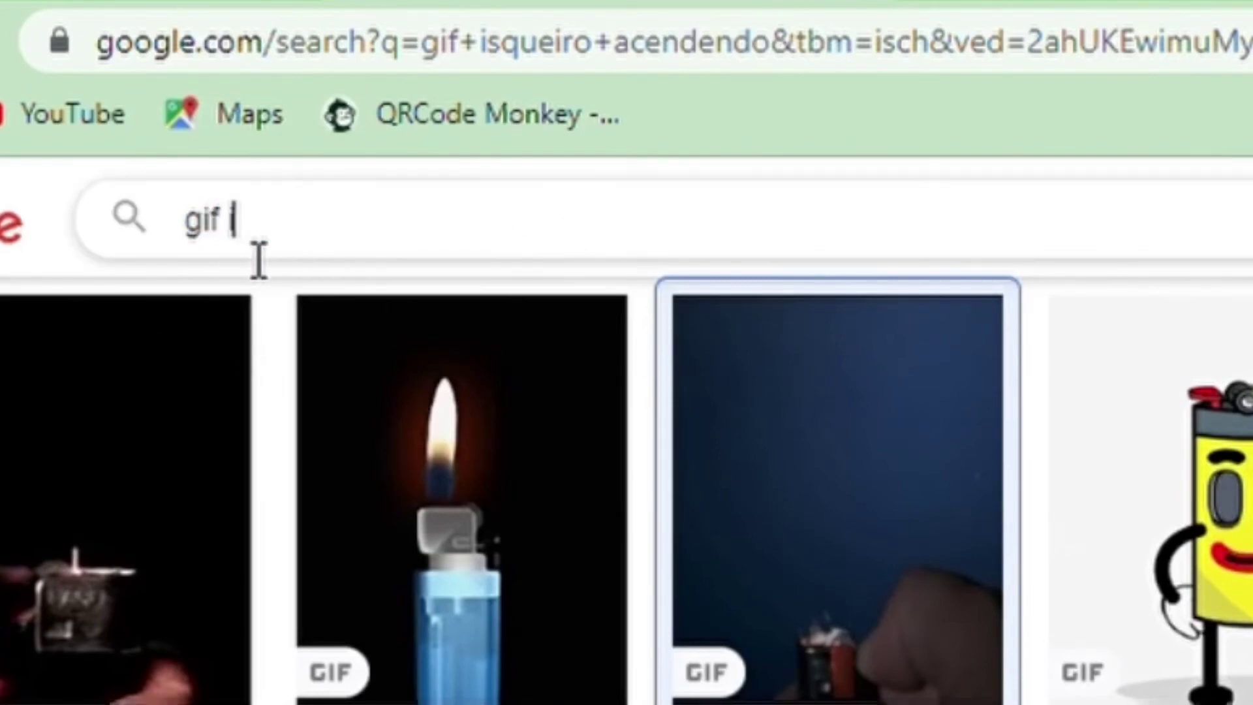
pyautogui.write('FOGO')
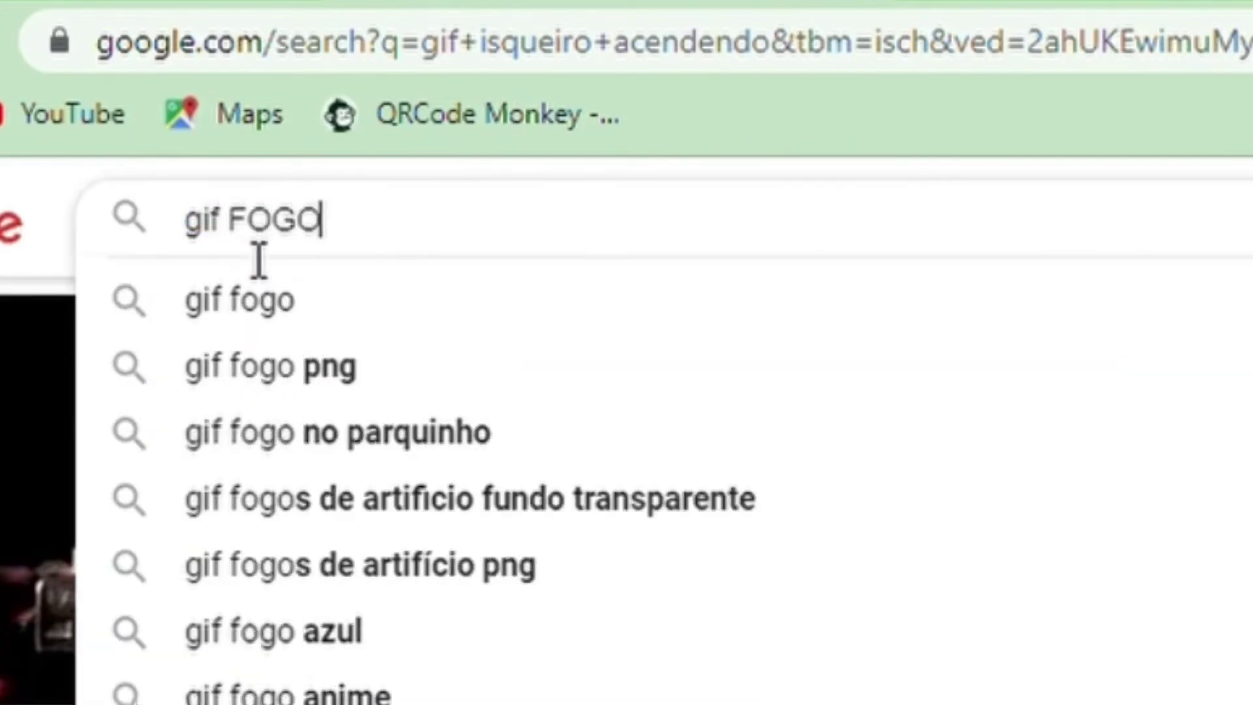
pyautogui.press('Return')
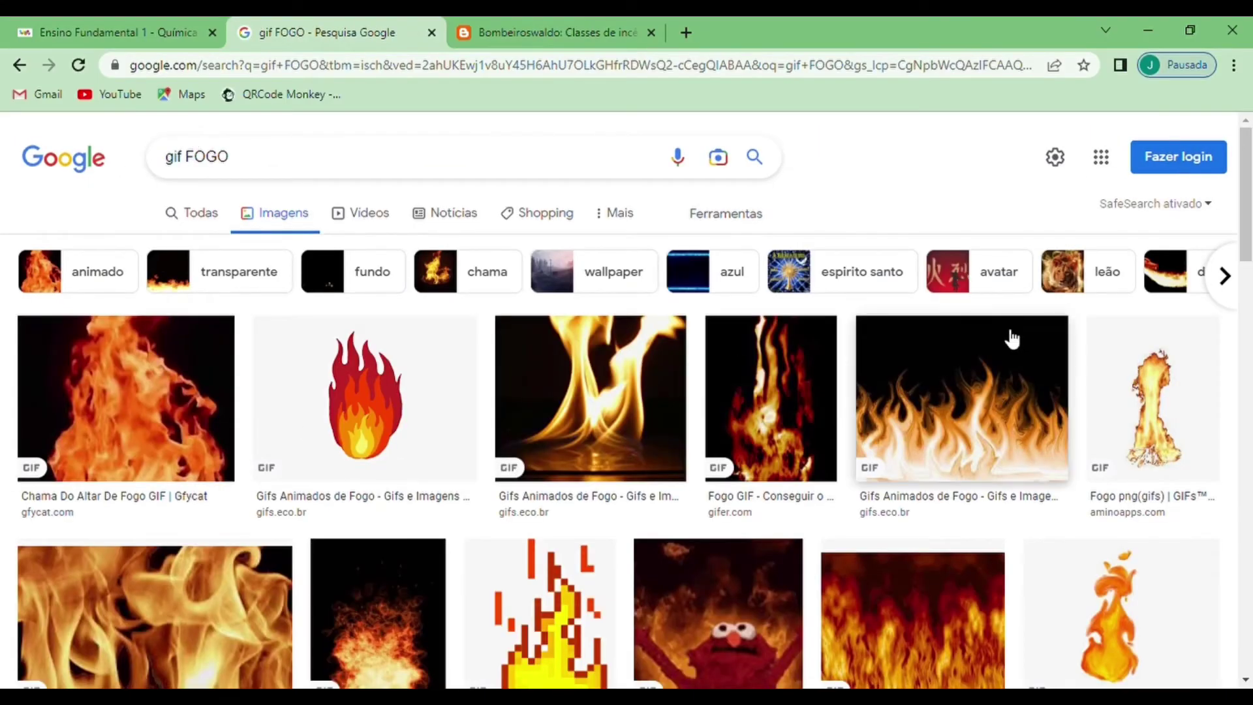
# - Preview the cartoon flame GIF and the 'Fogo png(gifs)' flame GIF
pyautogui.click(407, 400)
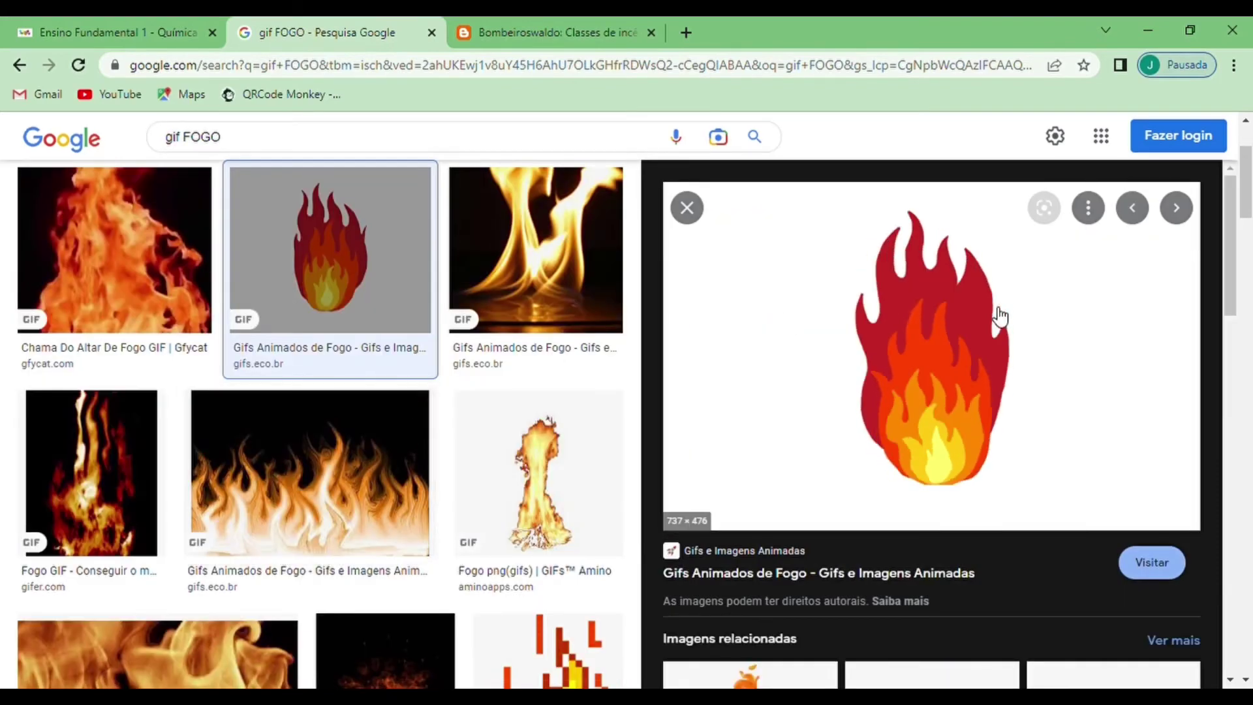
pyautogui.click(687, 208)
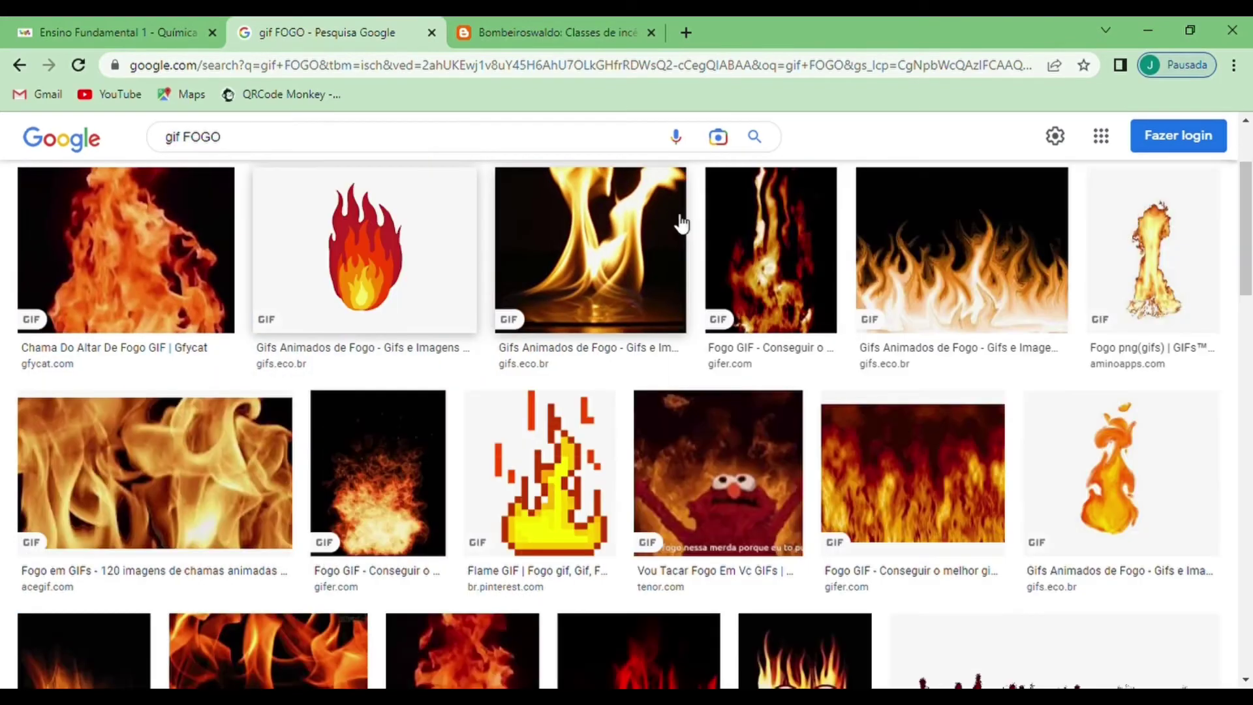
pyautogui.click(1122, 285)
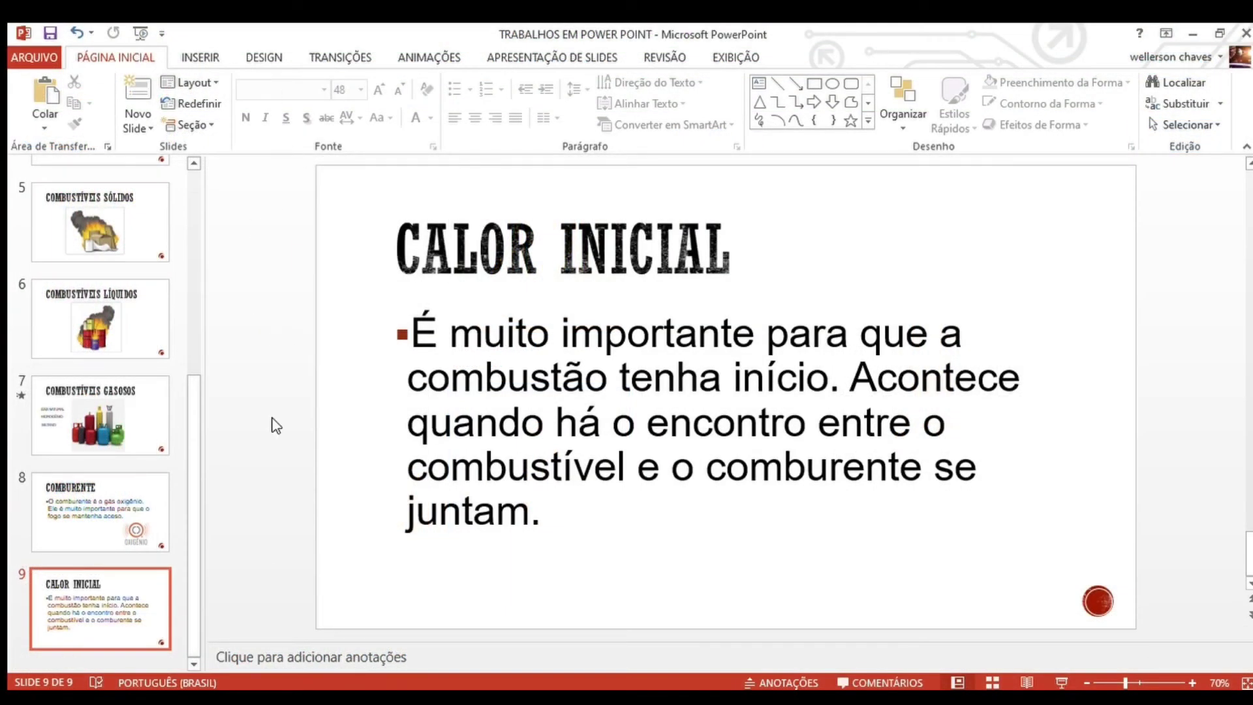
# - Add slide 10 titled CALOR INICIAL with the title at 80 pt
pyautogui.click(125, 658)
pyautogui.press('Return')
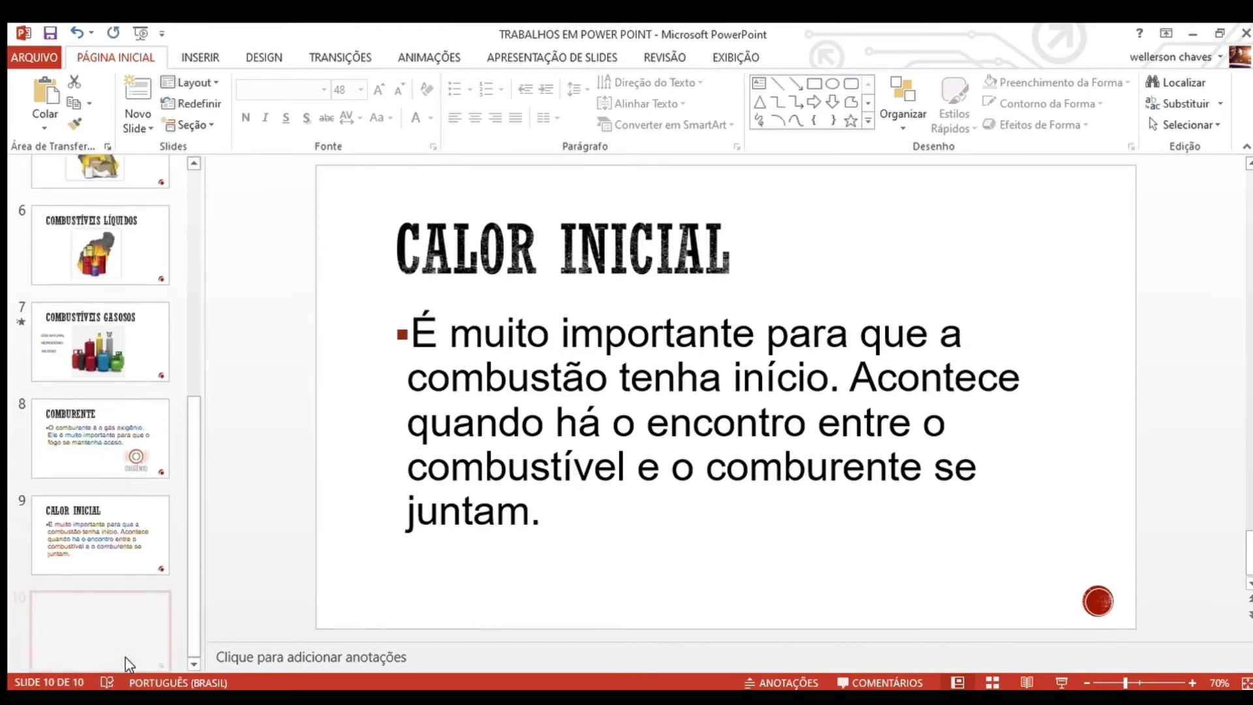
pyautogui.click(419, 233)
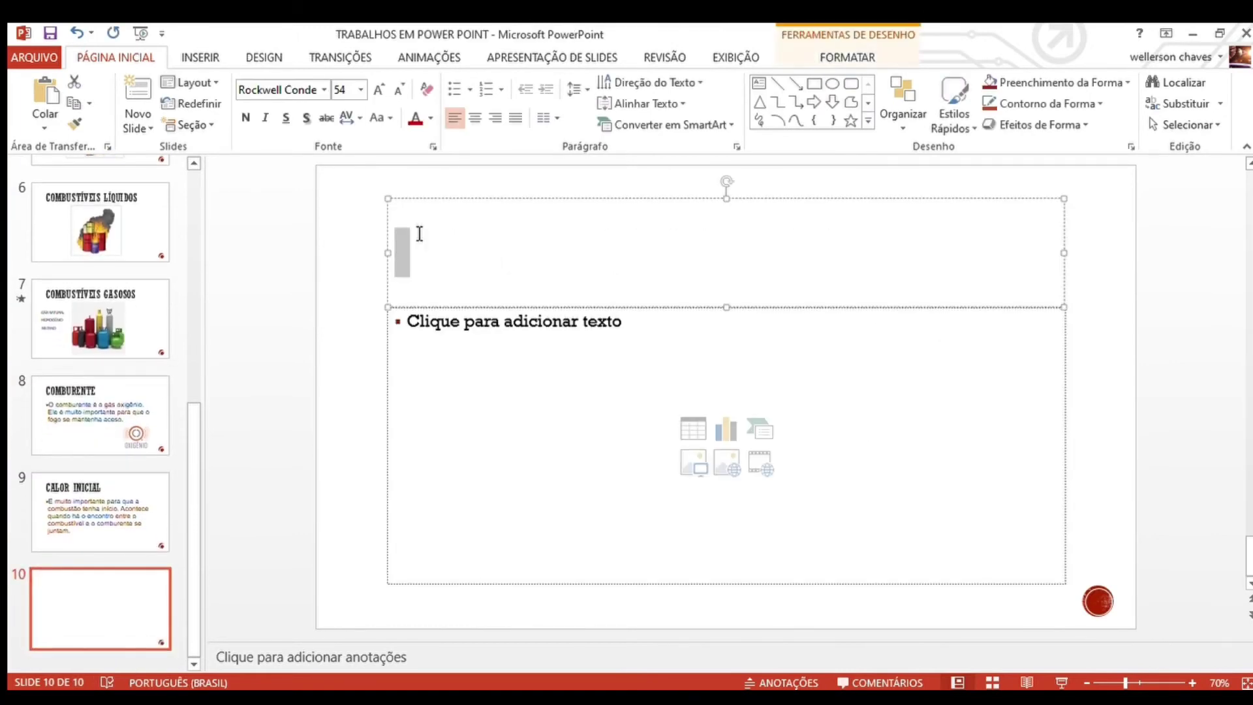
pyautogui.write('CALO')
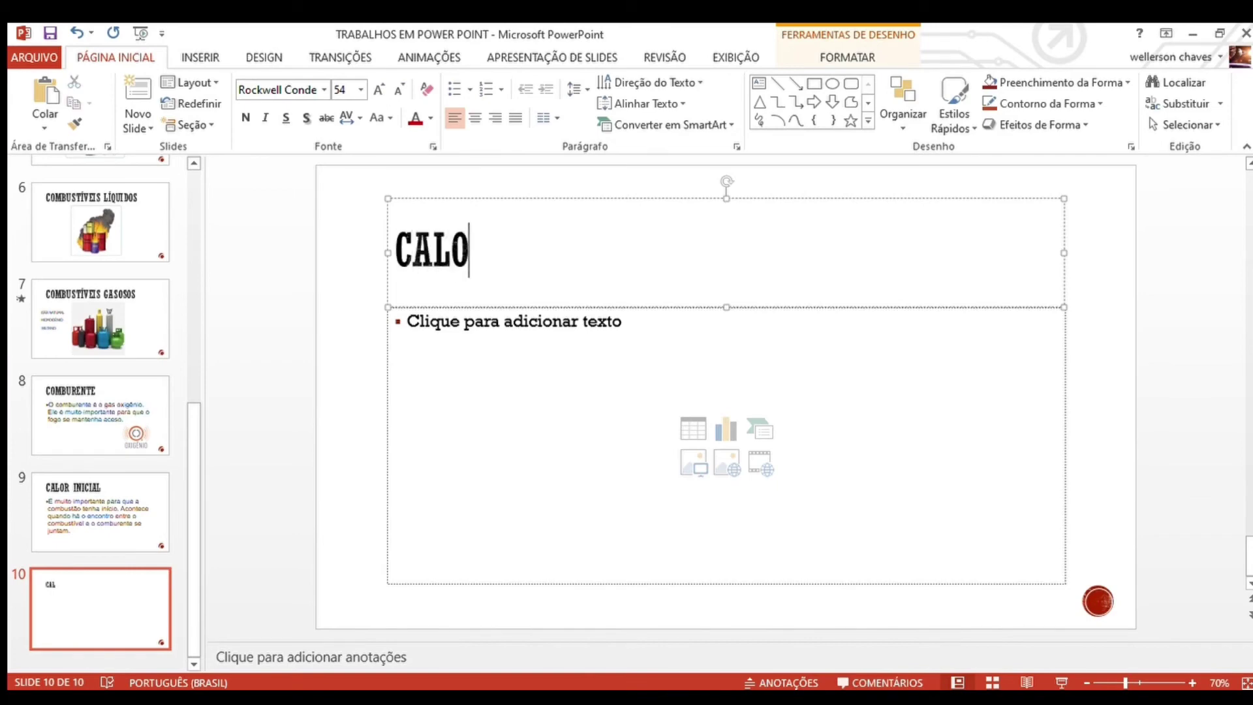
pyautogui.write('R INICIAL')
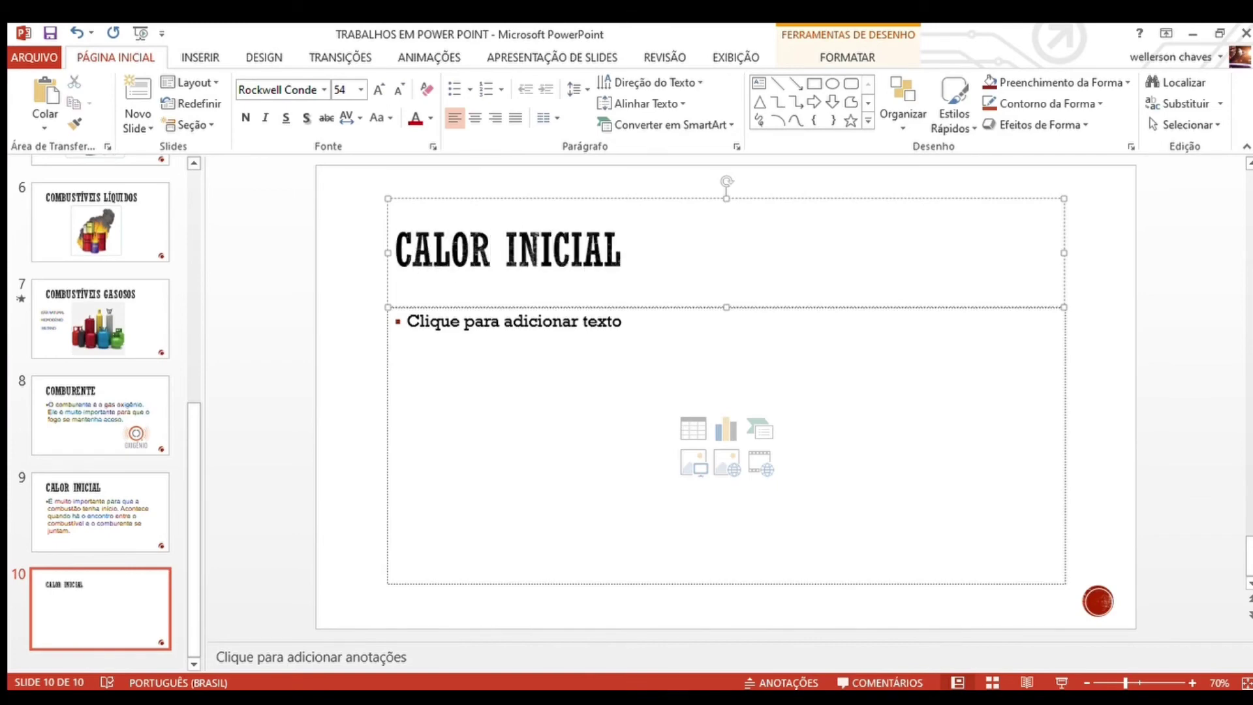
pyautogui.tripleClick(563, 275)
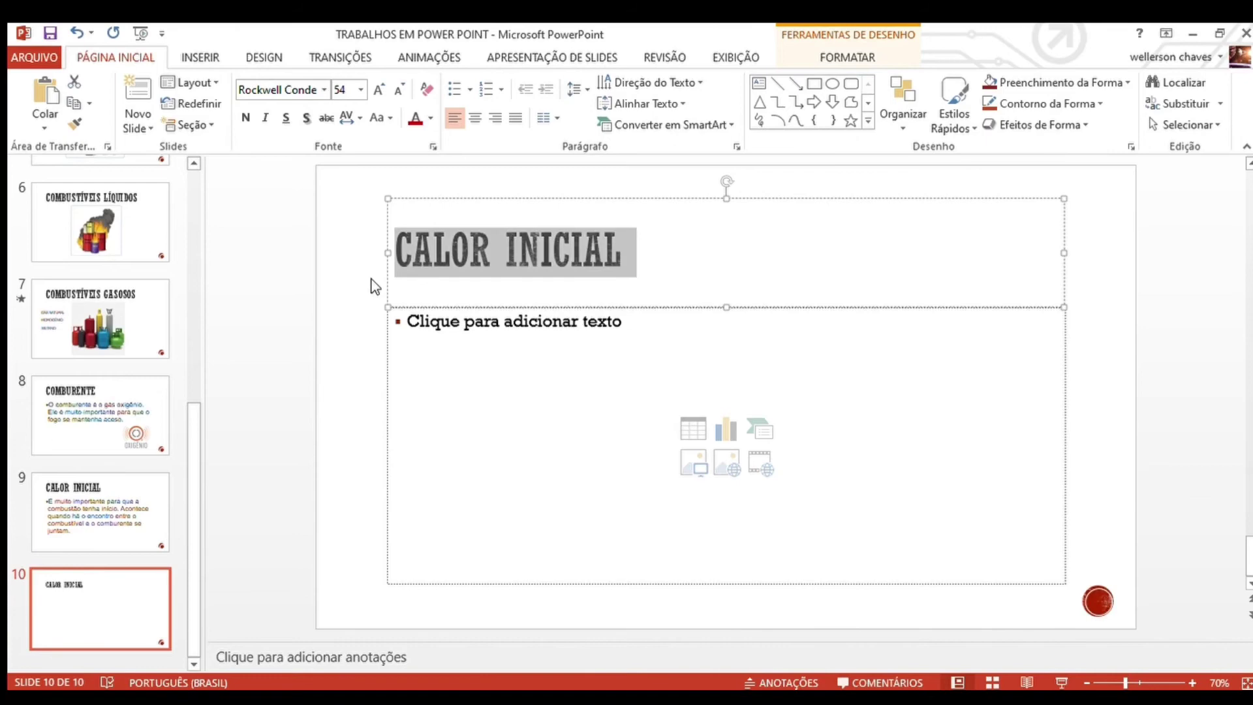
pyautogui.click(347, 94)
pyautogui.write('80')
pyautogui.press('Return')
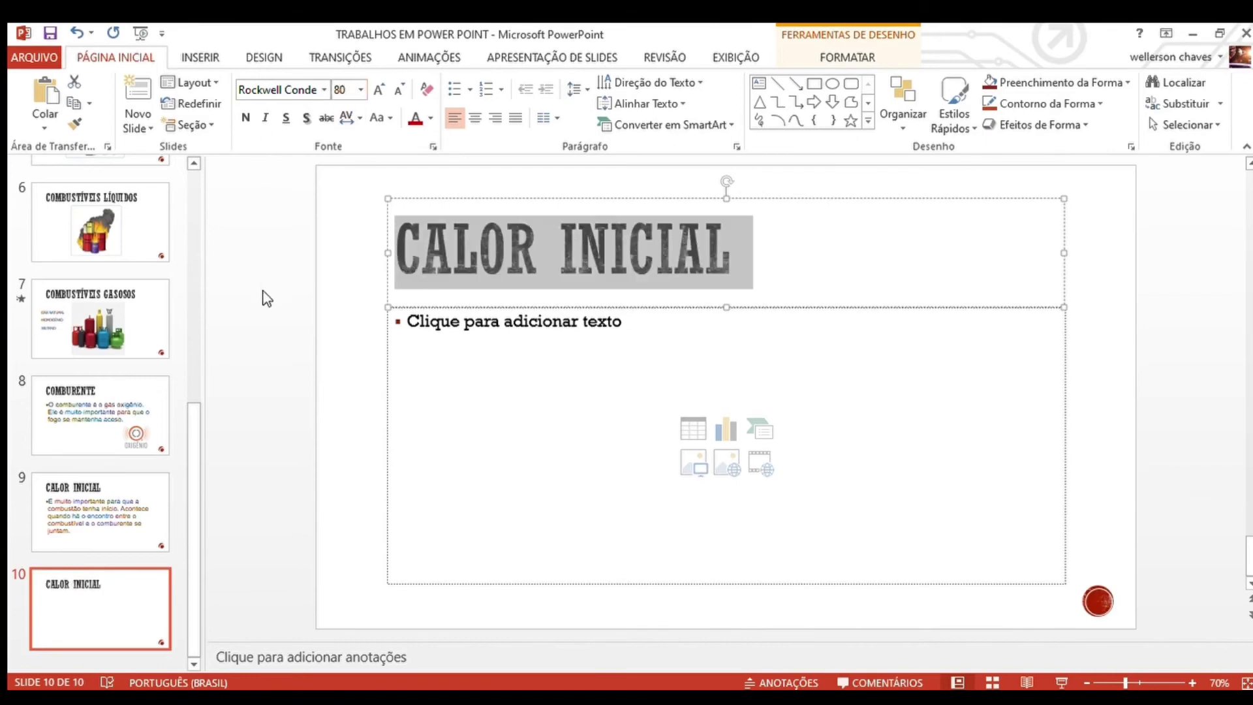
pyautogui.click(266, 298)
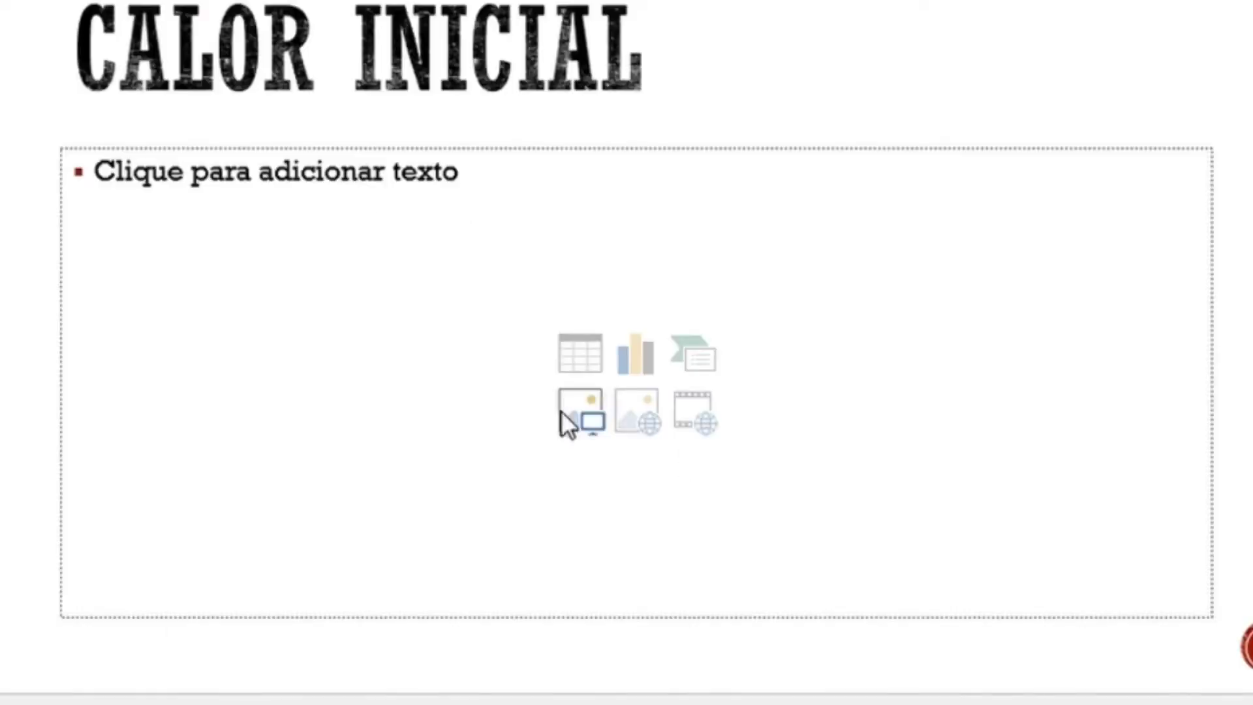
# - Insert the match photo, enlarge it to 9 × 16 cm and center it below the title
pyautogui.click(676, 463)
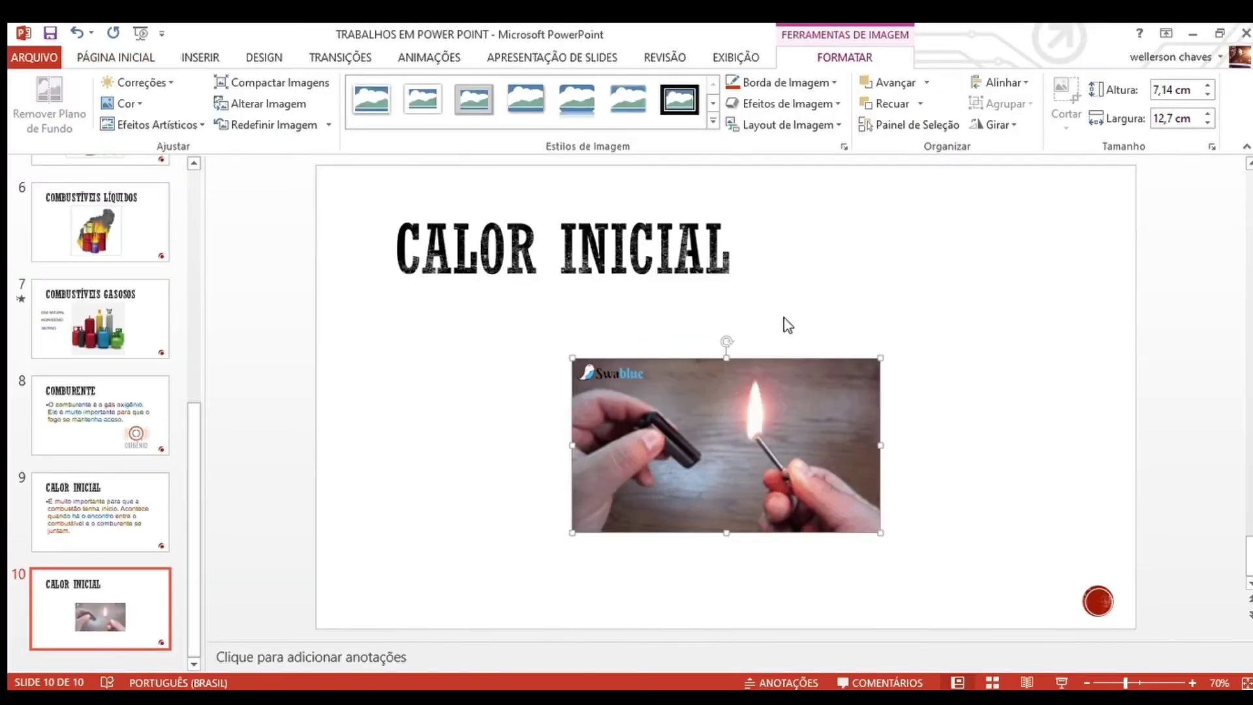
pyautogui.moveTo(781, 460)
pyautogui.mouseDown()
pyautogui.moveTo(587, 453)
pyautogui.moveTo(759, 432)
pyautogui.mouseUp()
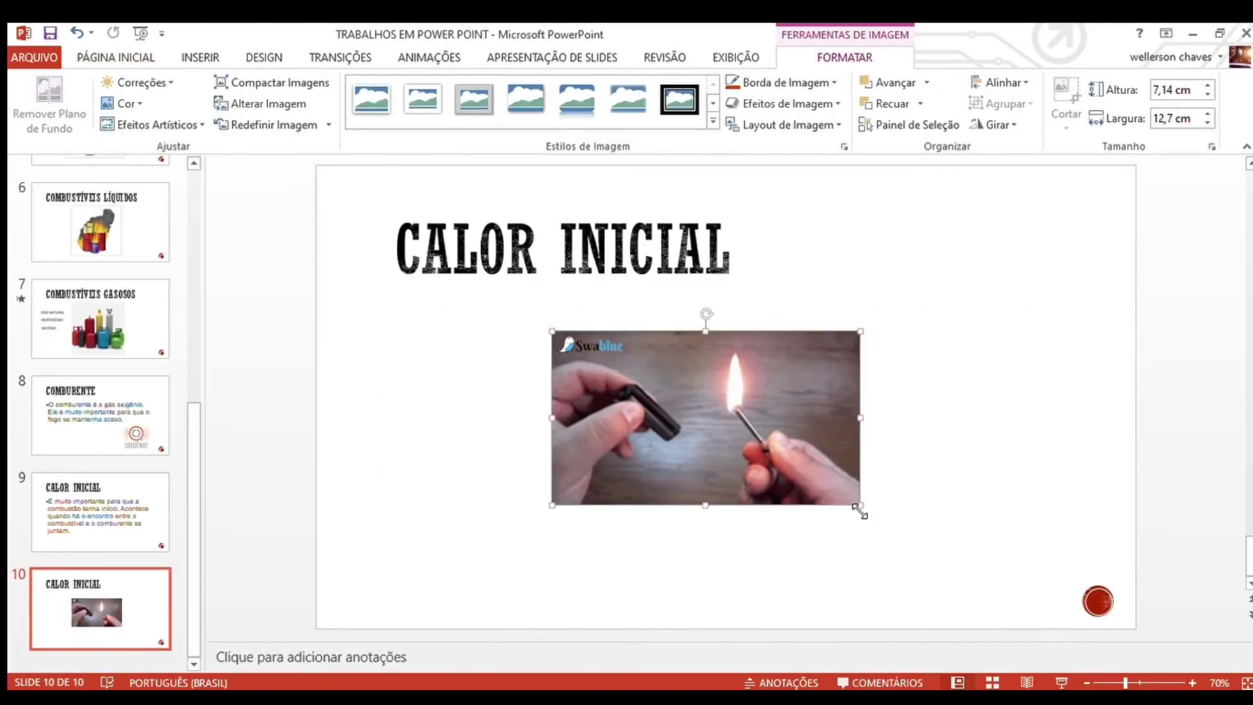
pyautogui.moveTo(861, 510); pyautogui.dragTo(937, 548)
pyautogui.moveTo(797, 462); pyautogui.dragTo(733, 439)
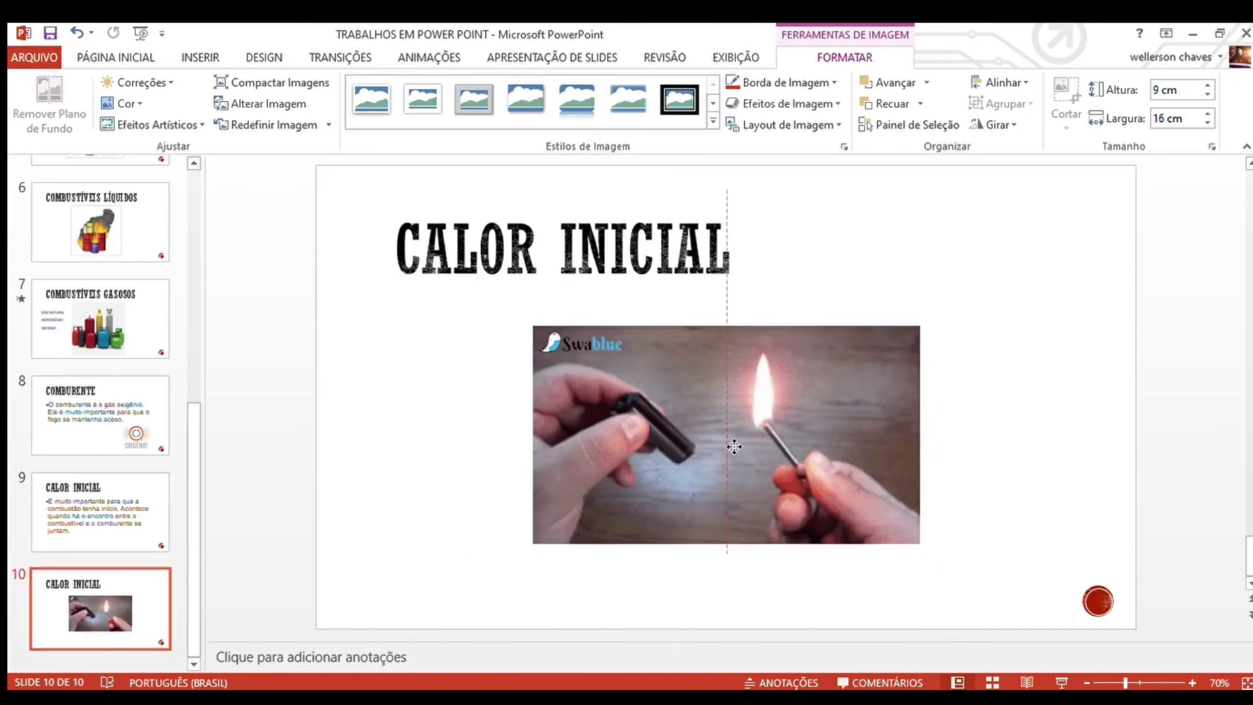
pyautogui.click(120, 599)
pyautogui.click(144, 656)
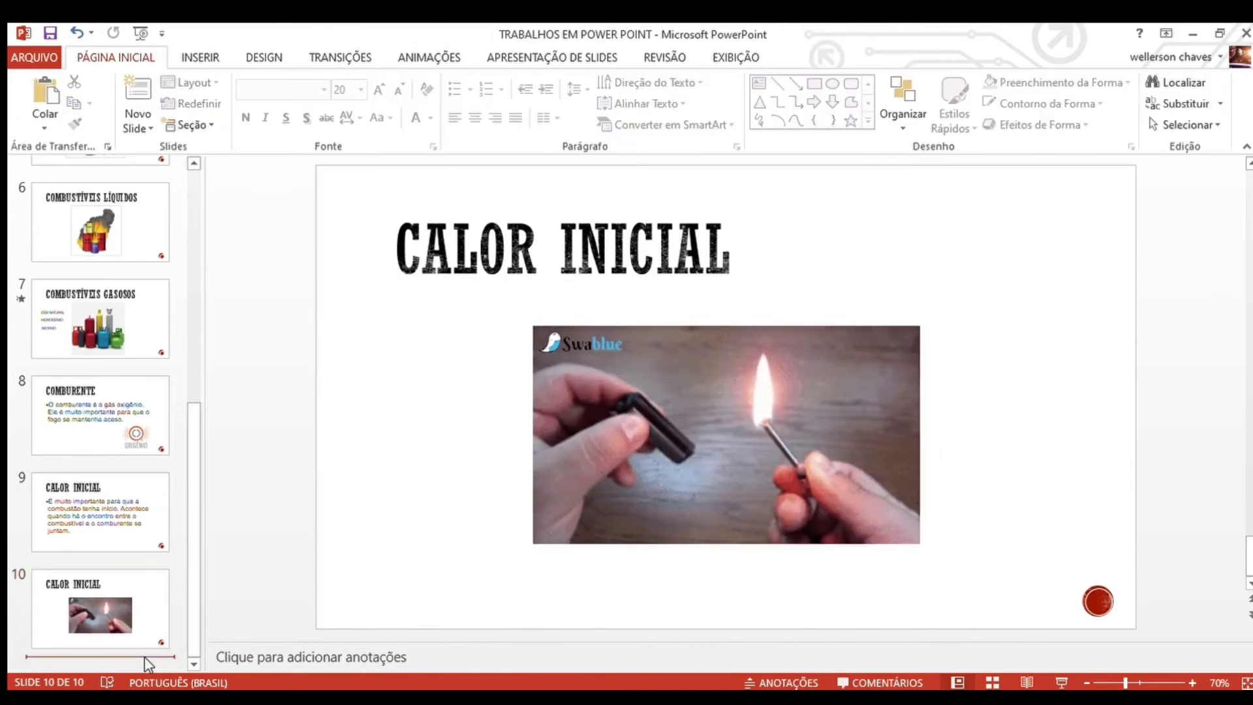
# - Add slide 11 titled CALOR INICIAL with the title at 80 pt
pyautogui.press('Return')
pyautogui.click(562, 265)
pyautogui.write('CALOR I')
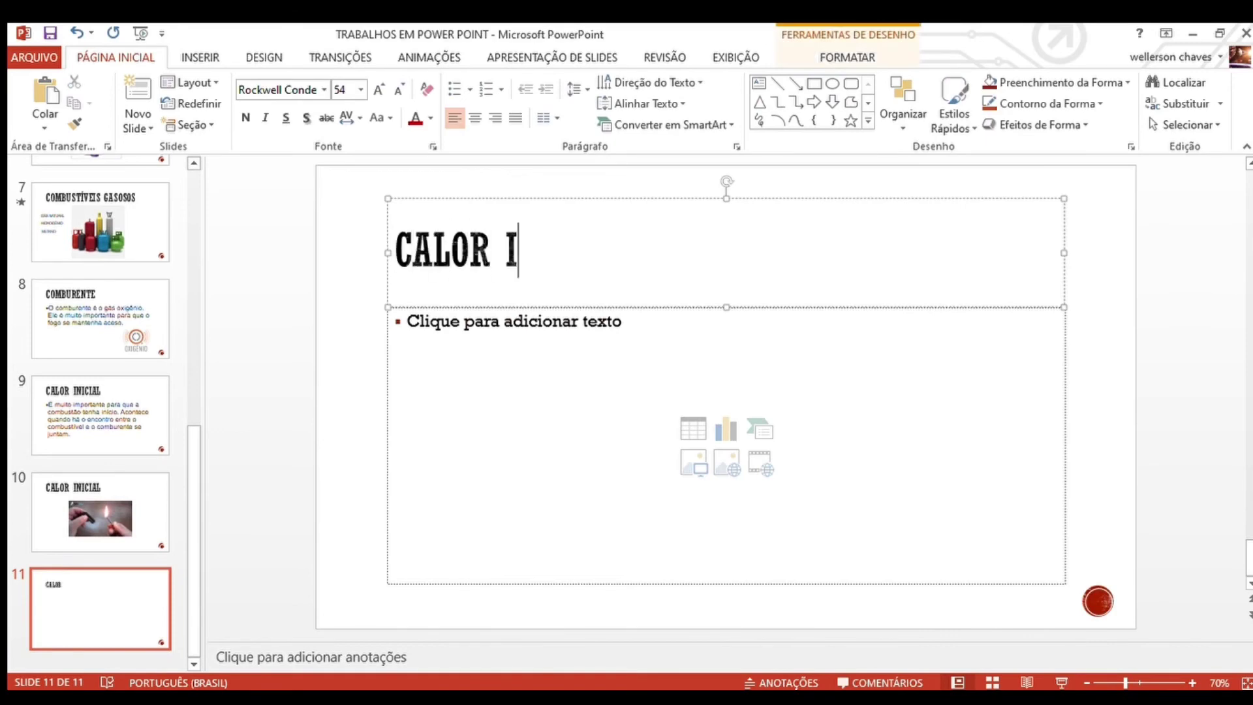
pyautogui.write('NICIAL')
pyautogui.moveTo(592, 267); pyautogui.dragTo(428, 261)
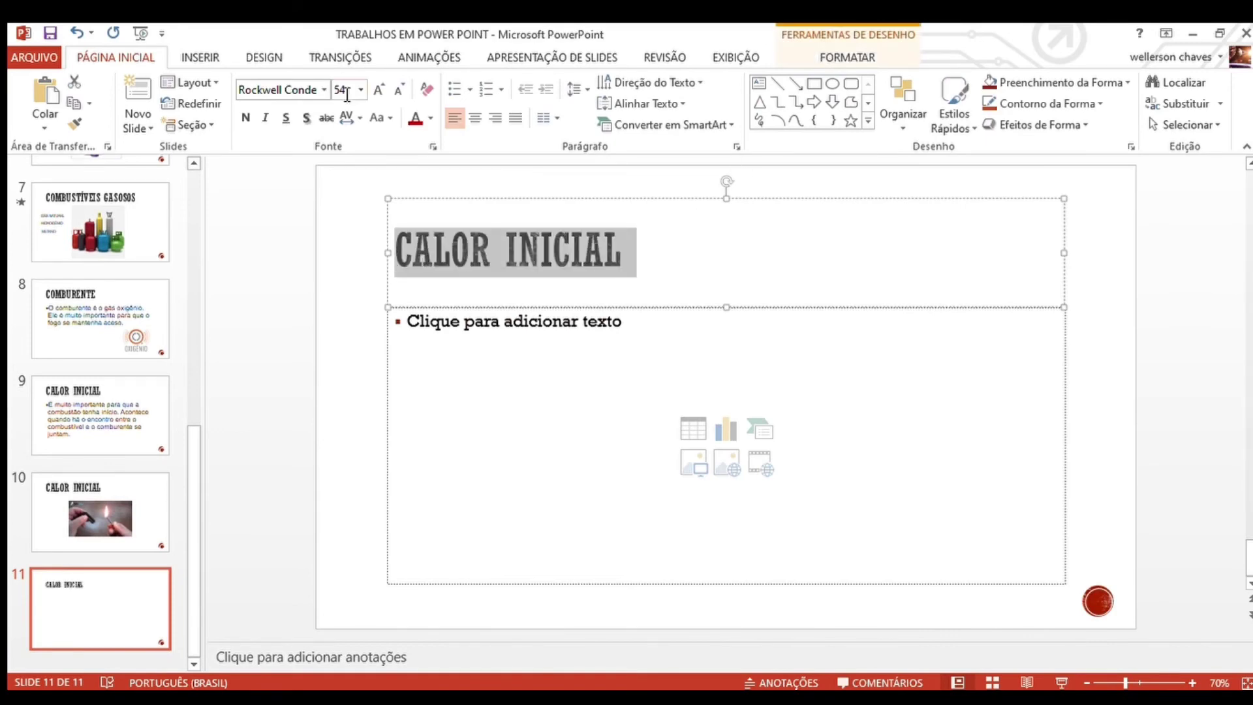
pyautogui.write('80')
pyautogui.press('Return')
# - Insert the lighter photo, enlarge it to 14,5 × 10,88 cm and move it right
pyautogui.click(661, 470)
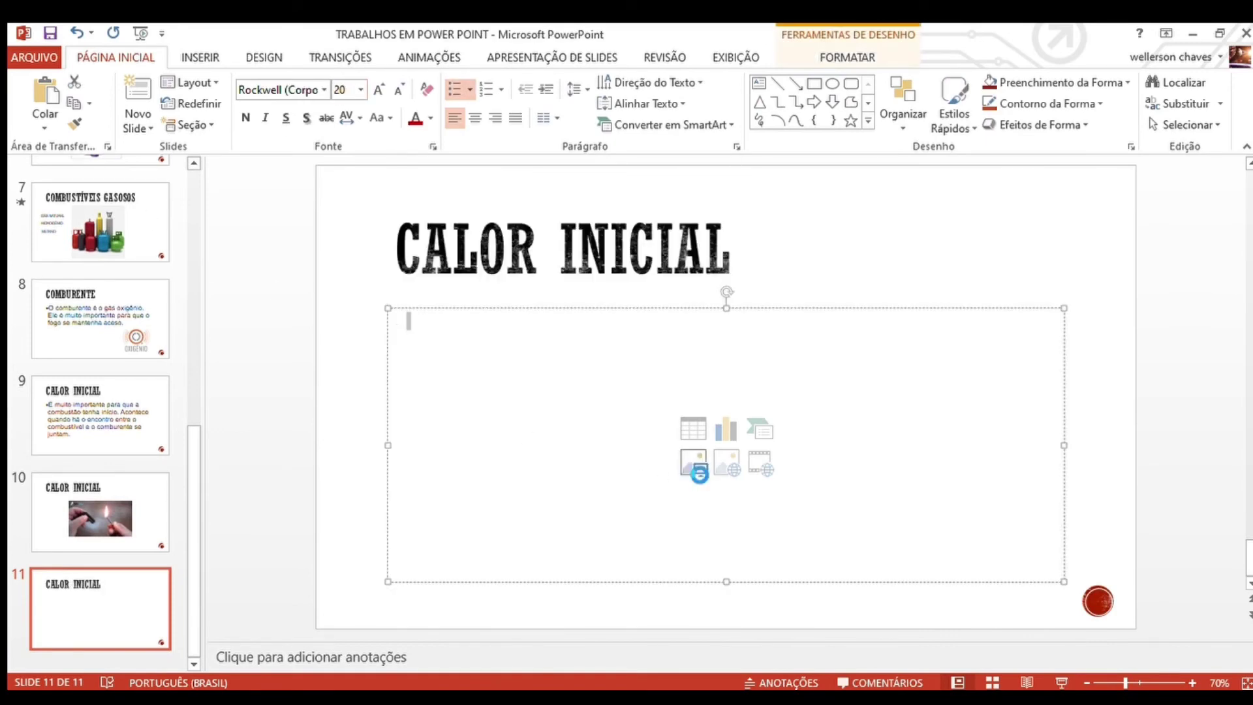
pyautogui.doubleClick(794, 446)
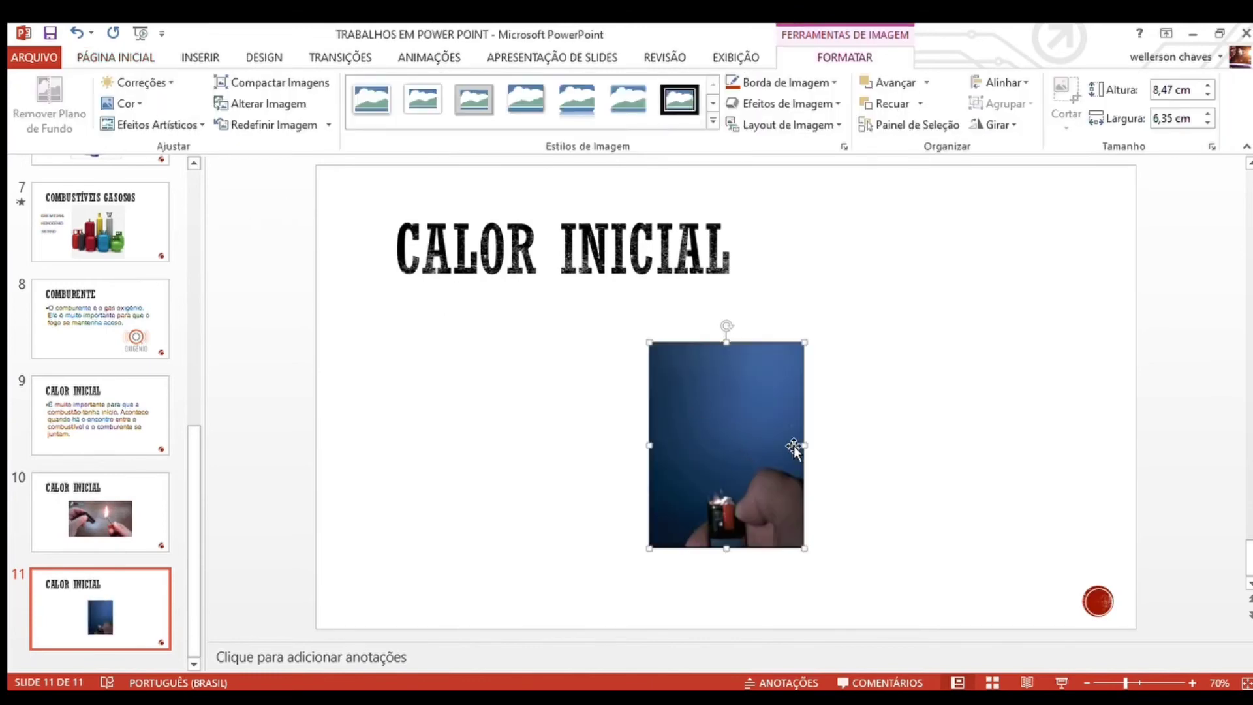
pyautogui.moveTo(804, 342); pyautogui.dragTo(914, 195)
pyautogui.moveTo(828, 389); pyautogui.dragTo(938, 434)
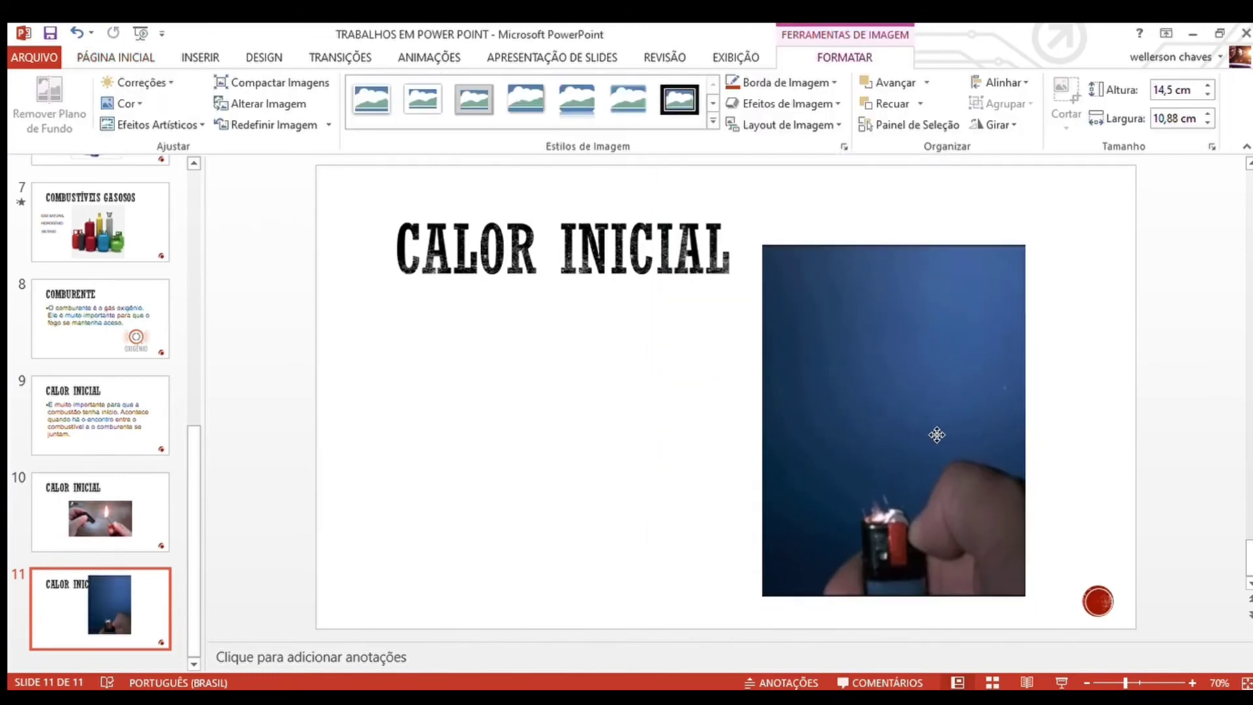
pyautogui.click(1142, 382)
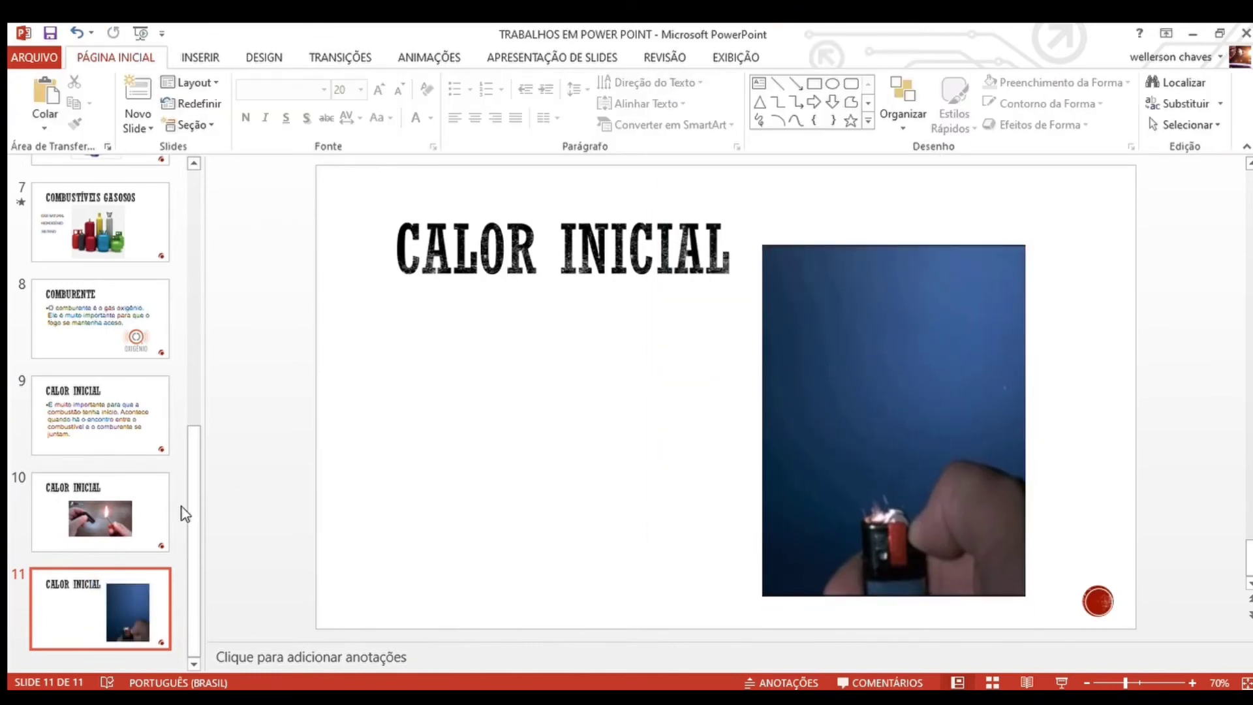
pyautogui.moveTo(194, 513); pyautogui.dragTo(206, 181)
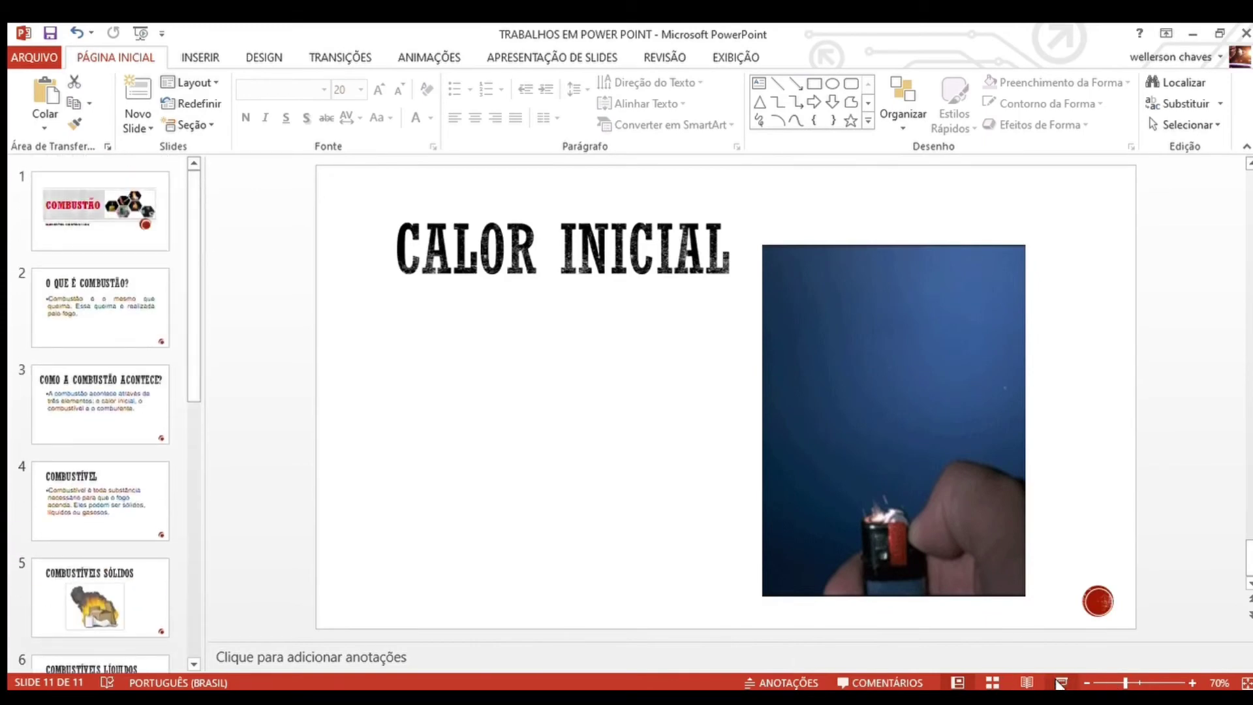
# - Run the slide show briefly to review the presentation
pyautogui.click(1060, 684)
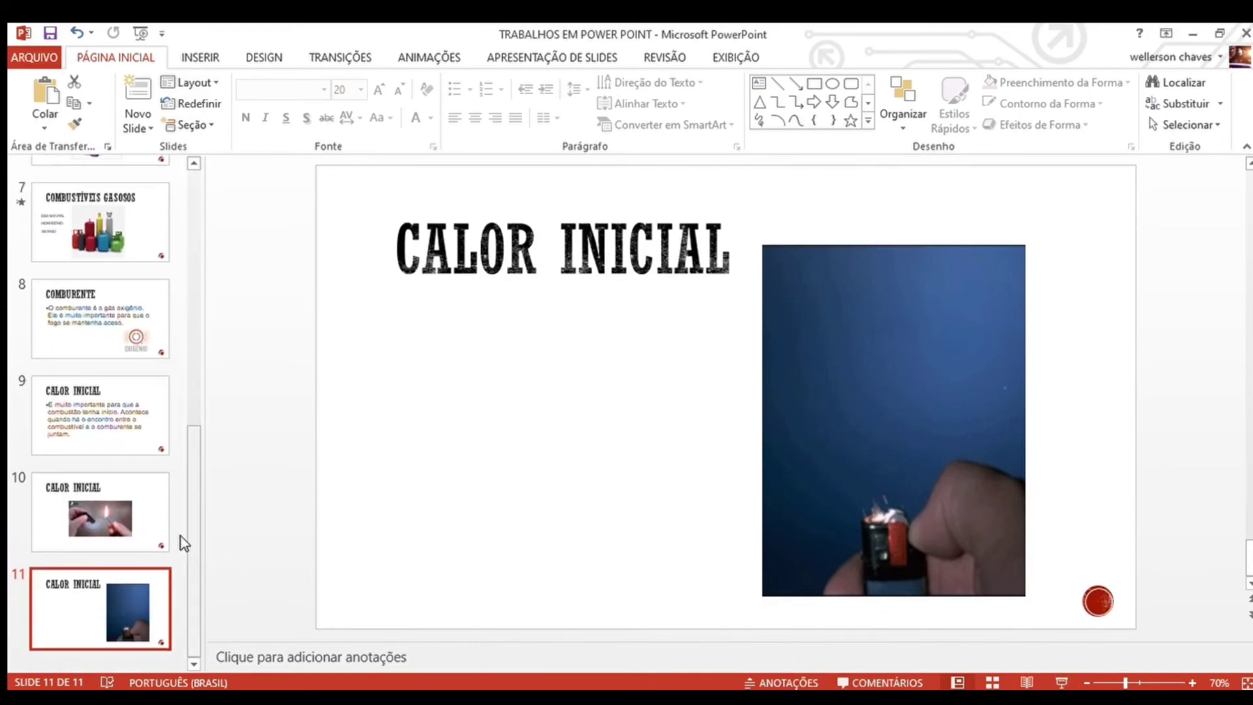
pyautogui.press('Home')
pyautogui.click(324, 52)
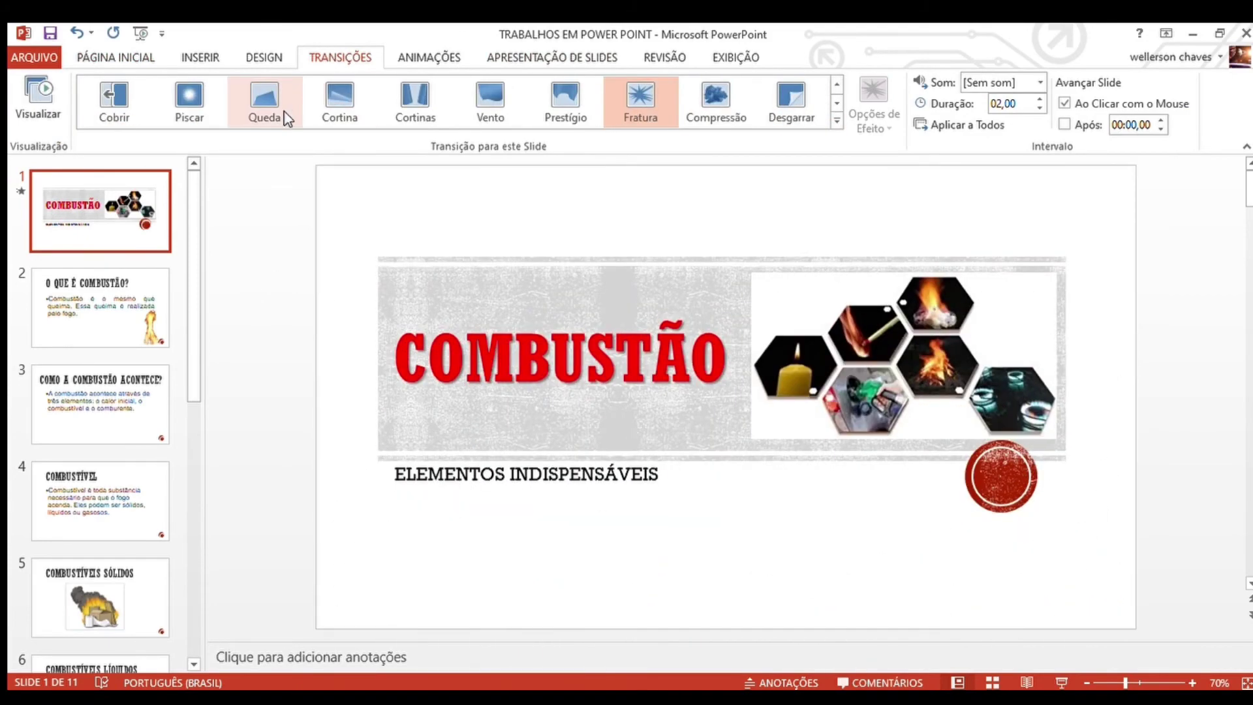
# - Preview Cortina, Queda, Piscar, Prestígio, Compressão and Brilho on slide 1, then apply Colmeia (4.4 s)
pyautogui.click(331, 104)
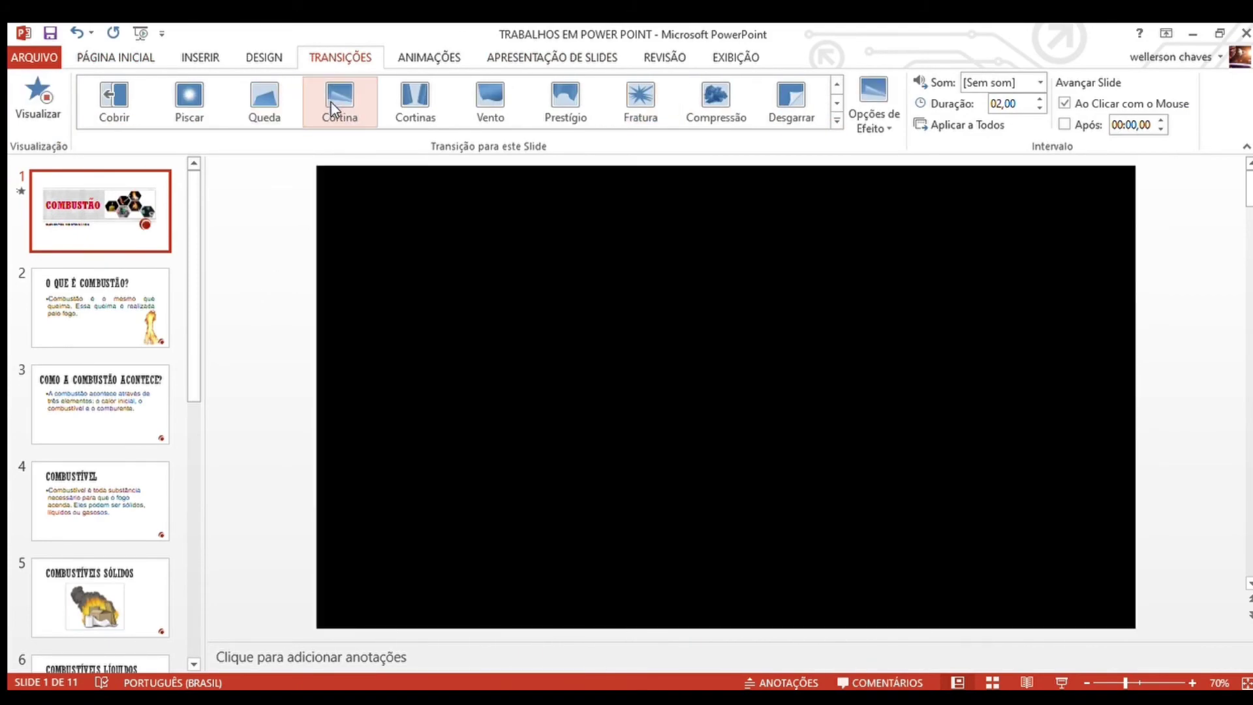
pyautogui.click(253, 107)
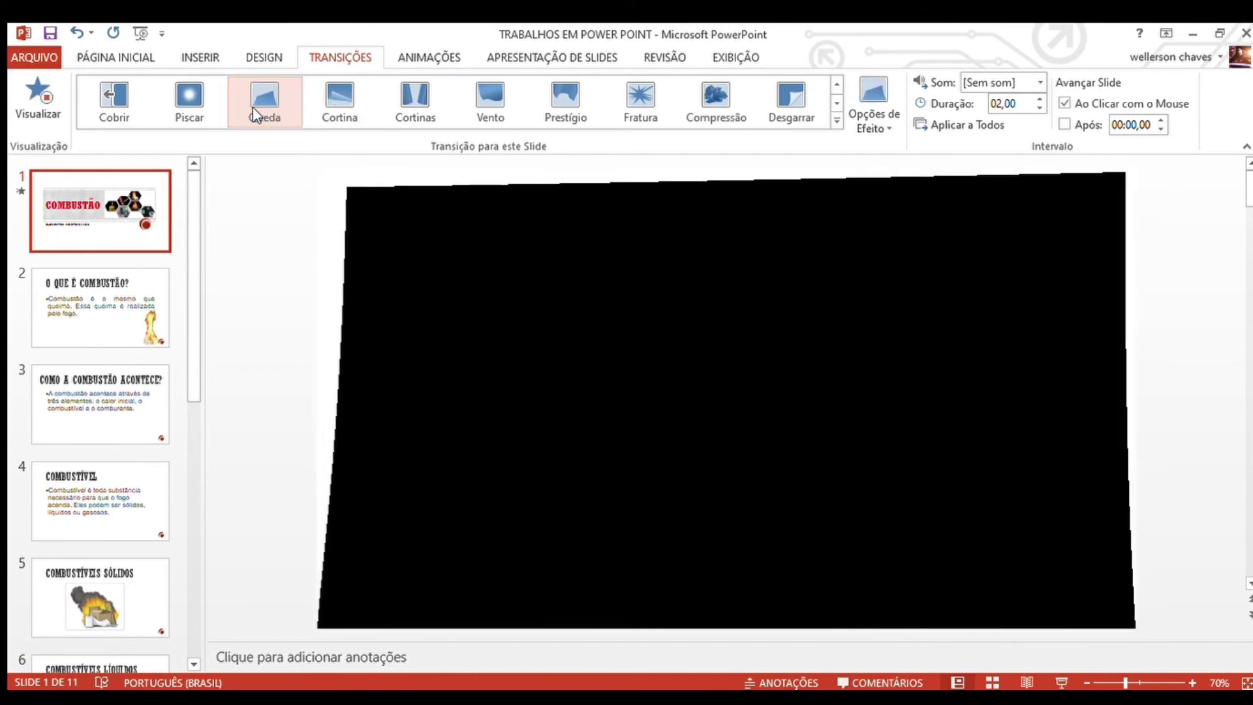
pyautogui.click(183, 108)
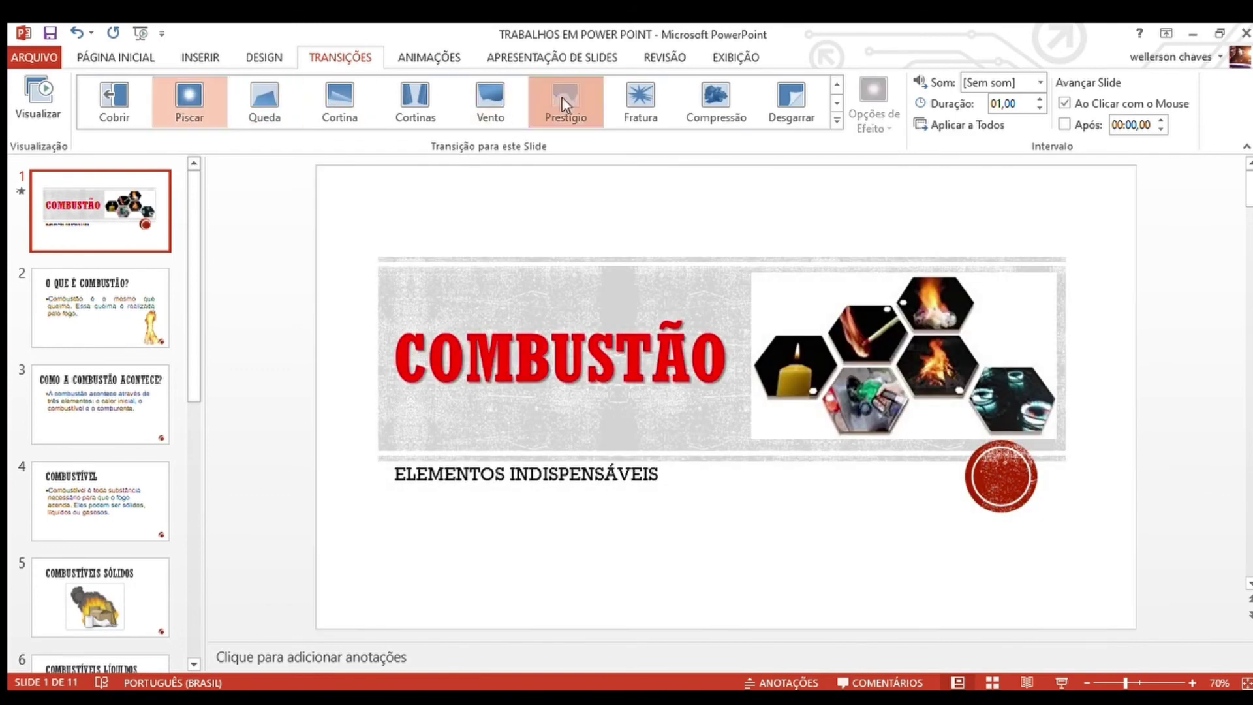
pyautogui.click(564, 104)
pyautogui.click(717, 99)
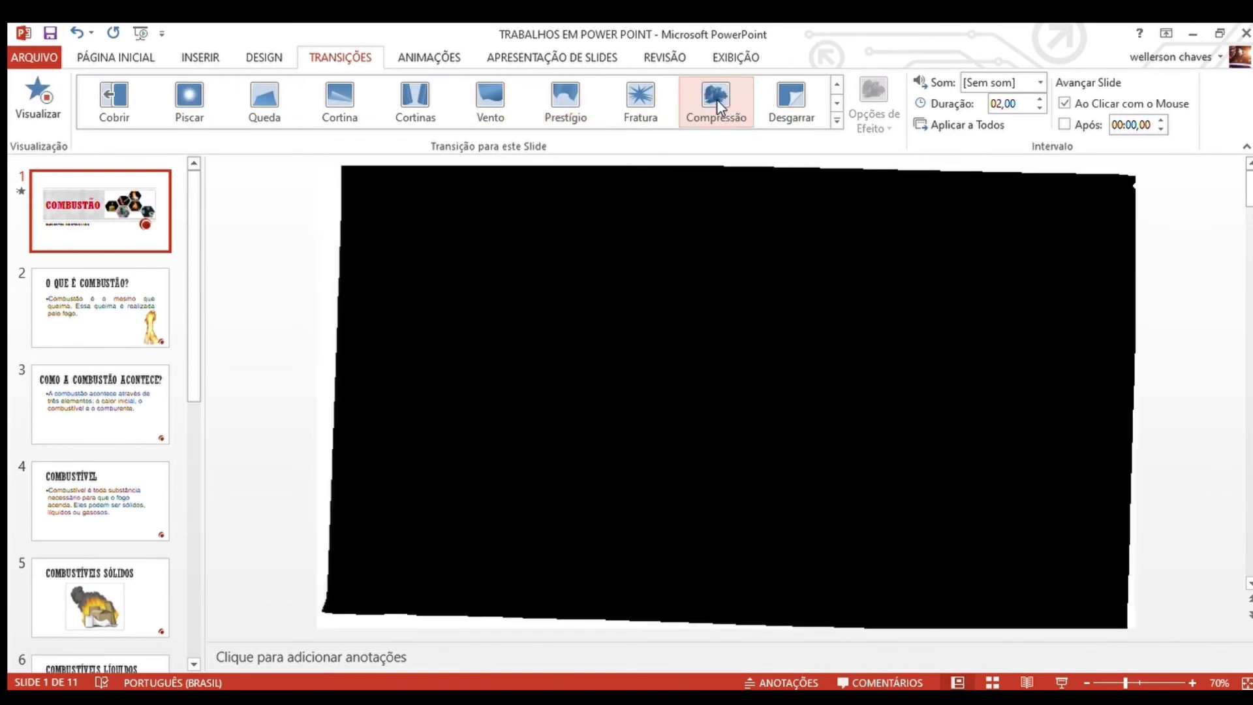
pyautogui.click(837, 120)
pyautogui.click(555, 291)
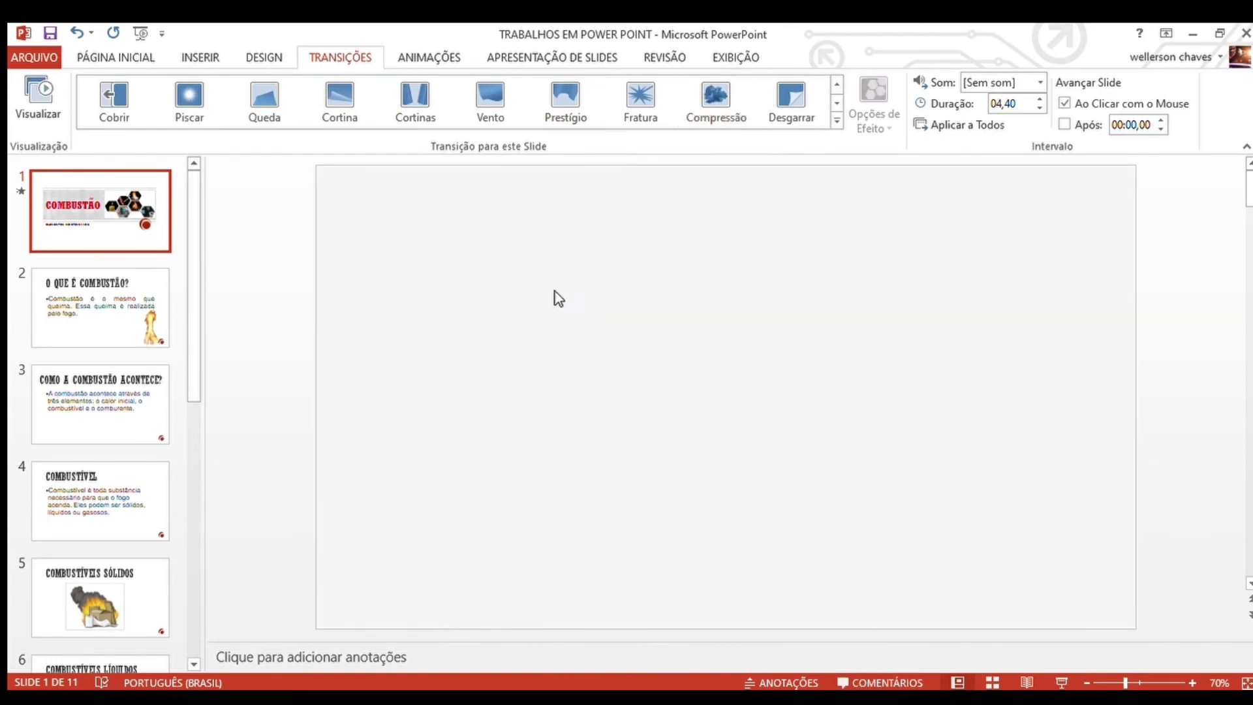
pyautogui.click(777, 104)
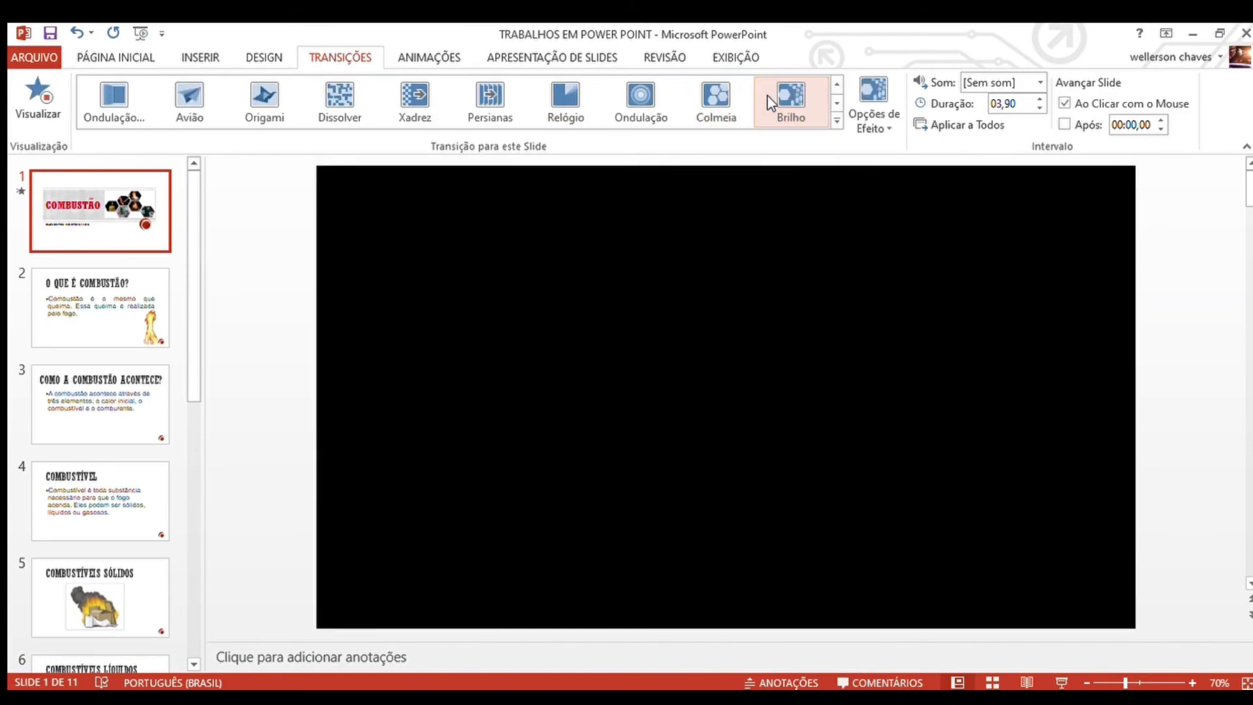
pyautogui.click(721, 107)
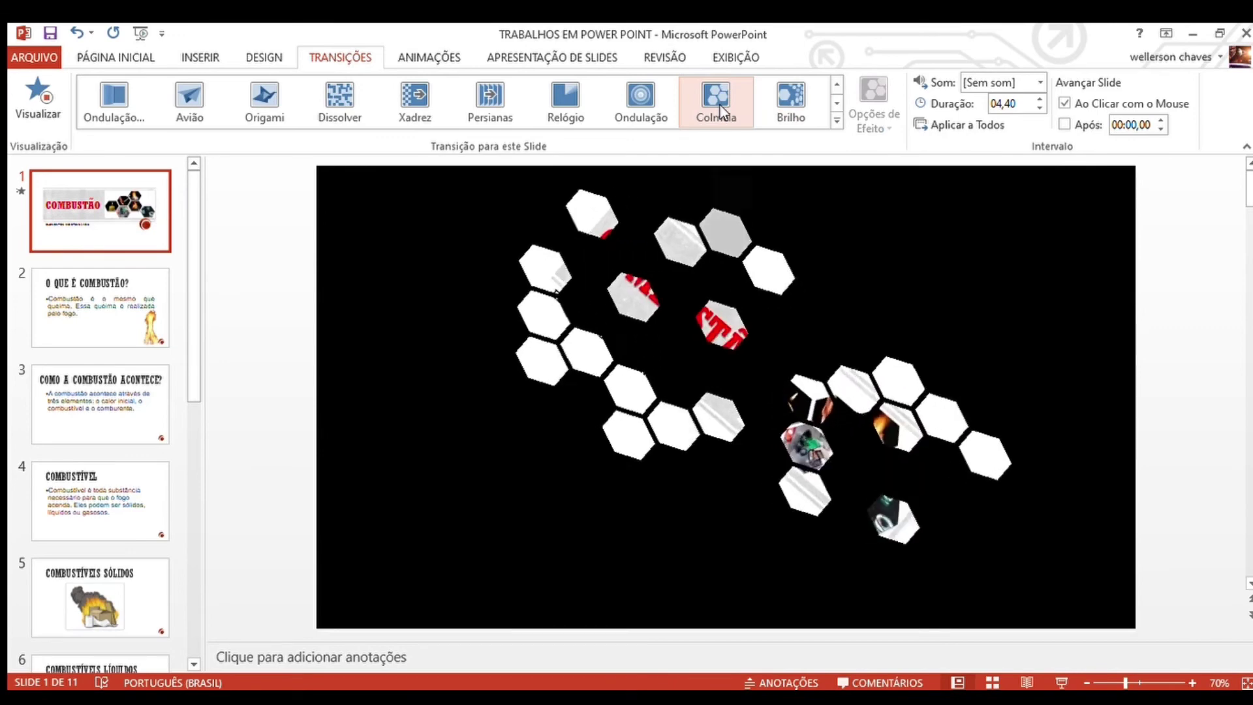
pyautogui.click(138, 307)
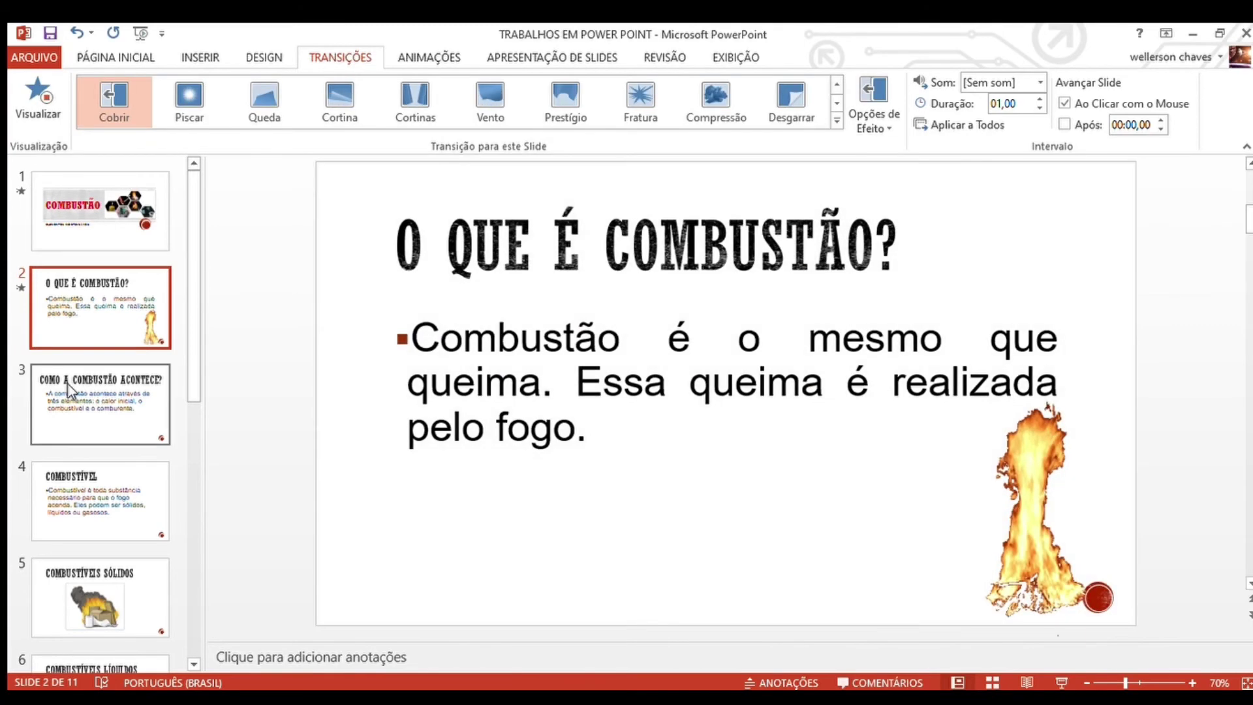
# - Give slide 2 the Cobrir transition and slides 3, 4 and 5 Descobrir
pyautogui.click(87, 405)
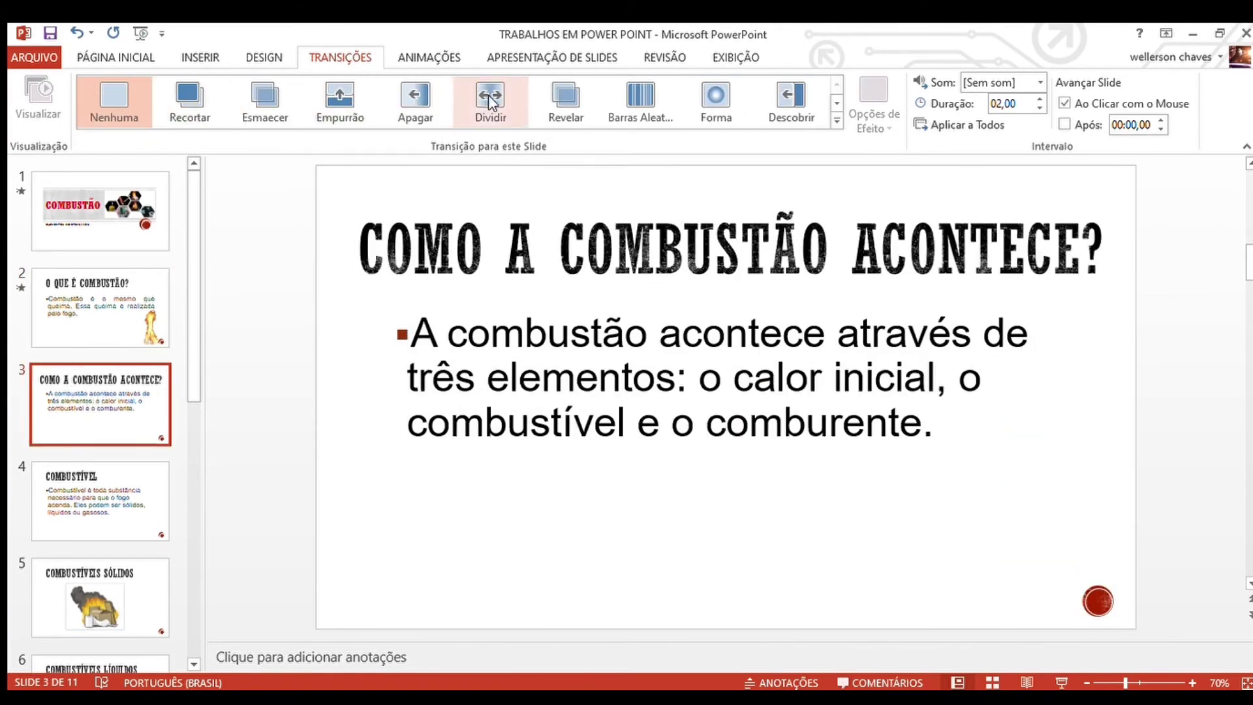
pyautogui.click(784, 96)
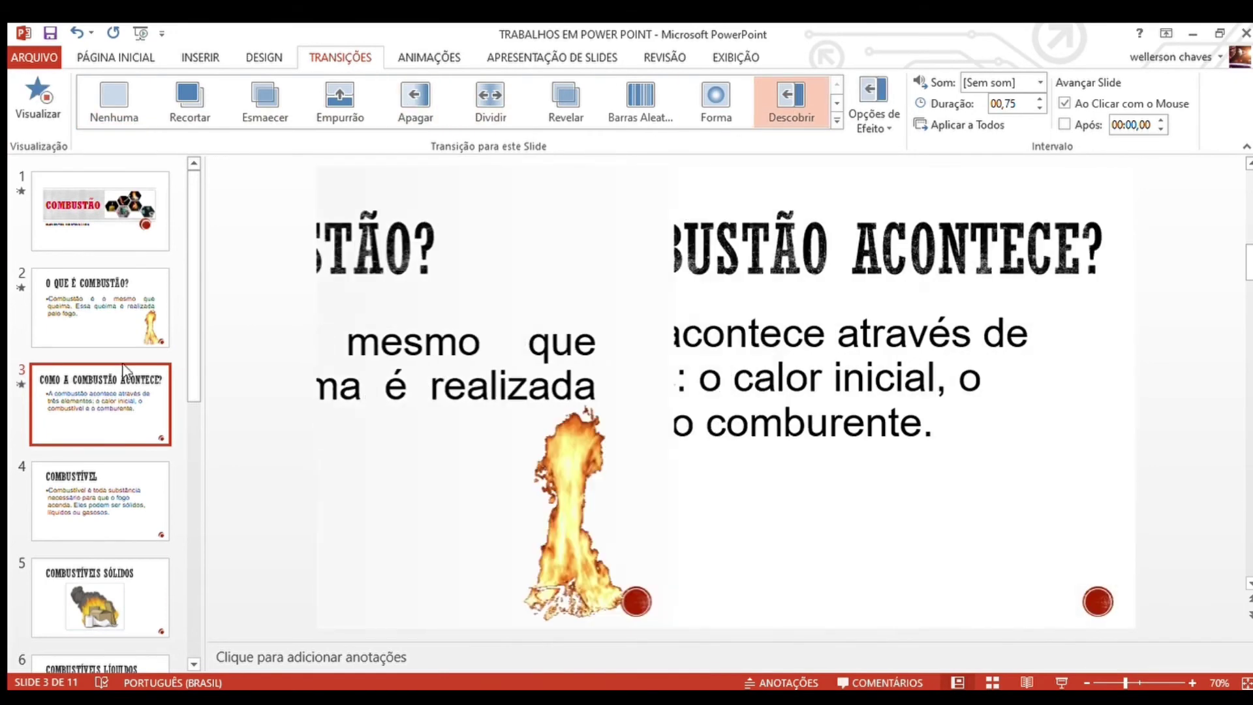
pyautogui.click(98, 500)
pyautogui.press('F4')
pyautogui.click(99, 591)
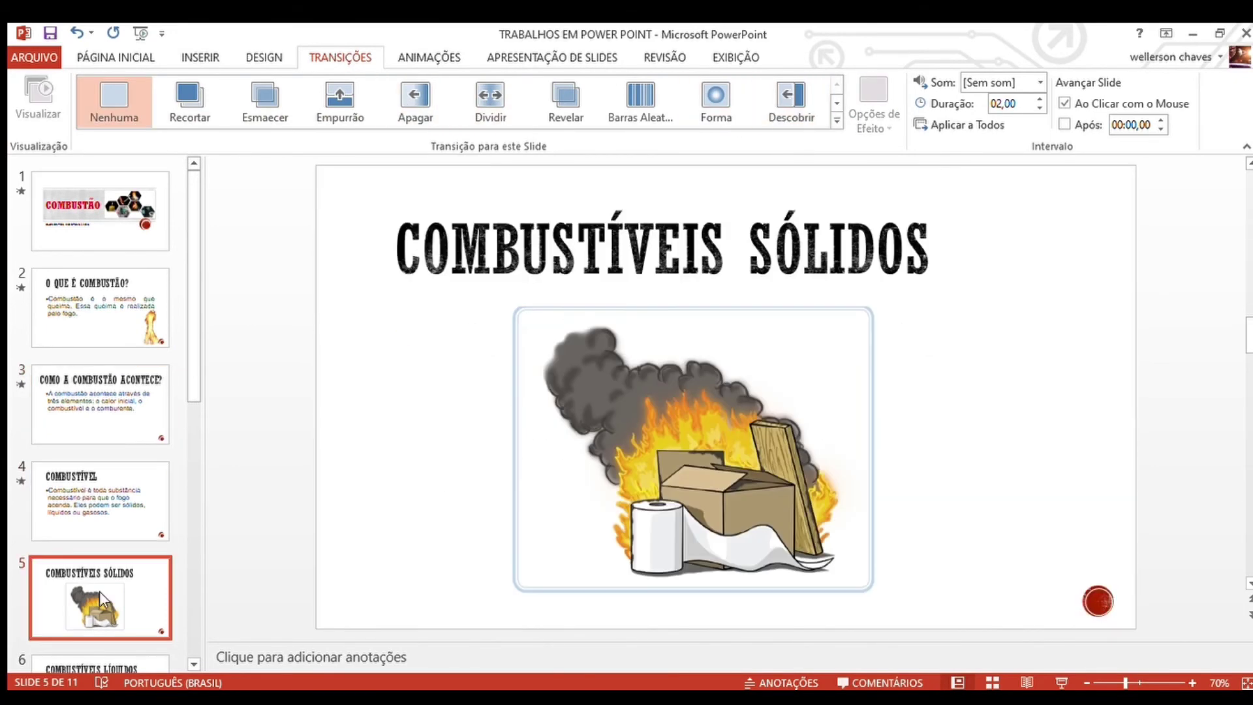
pyautogui.press('F4')
# - Apply the Descobrir transition to slides 6, 7 and 9
pyautogui.moveTo(190, 343); pyautogui.dragTo(192, 517)
pyautogui.click(139, 324)
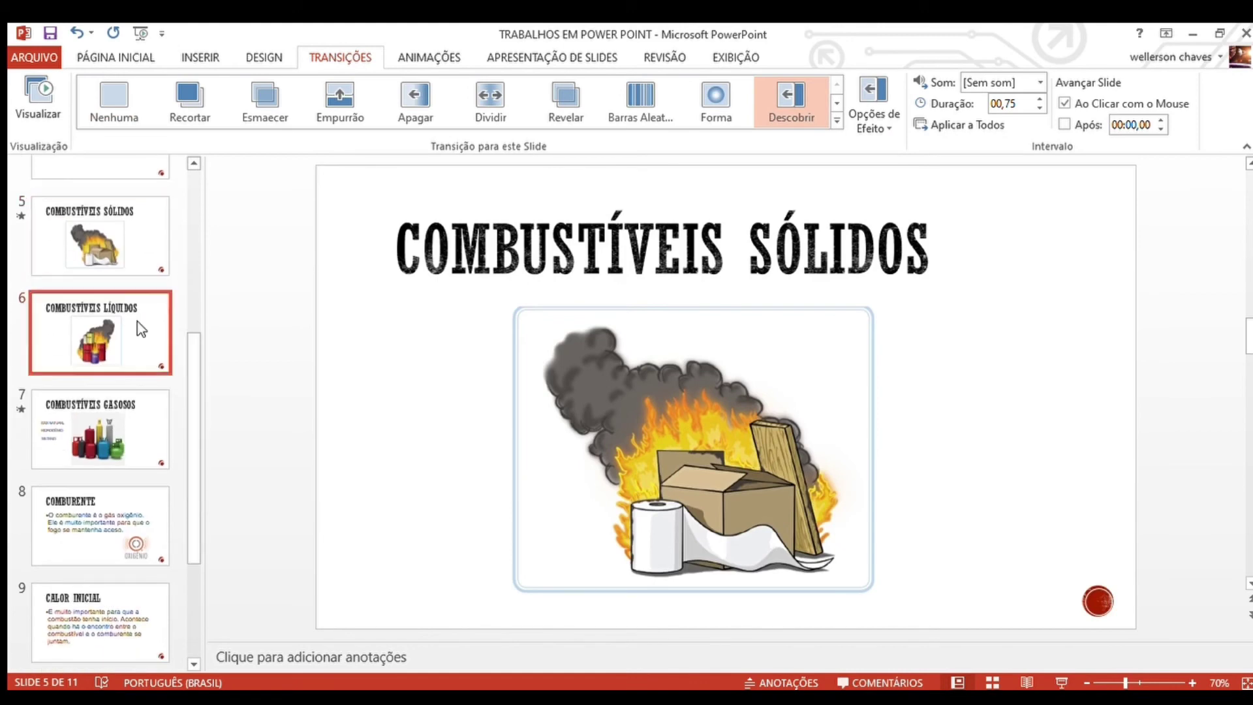
pyautogui.click(798, 99)
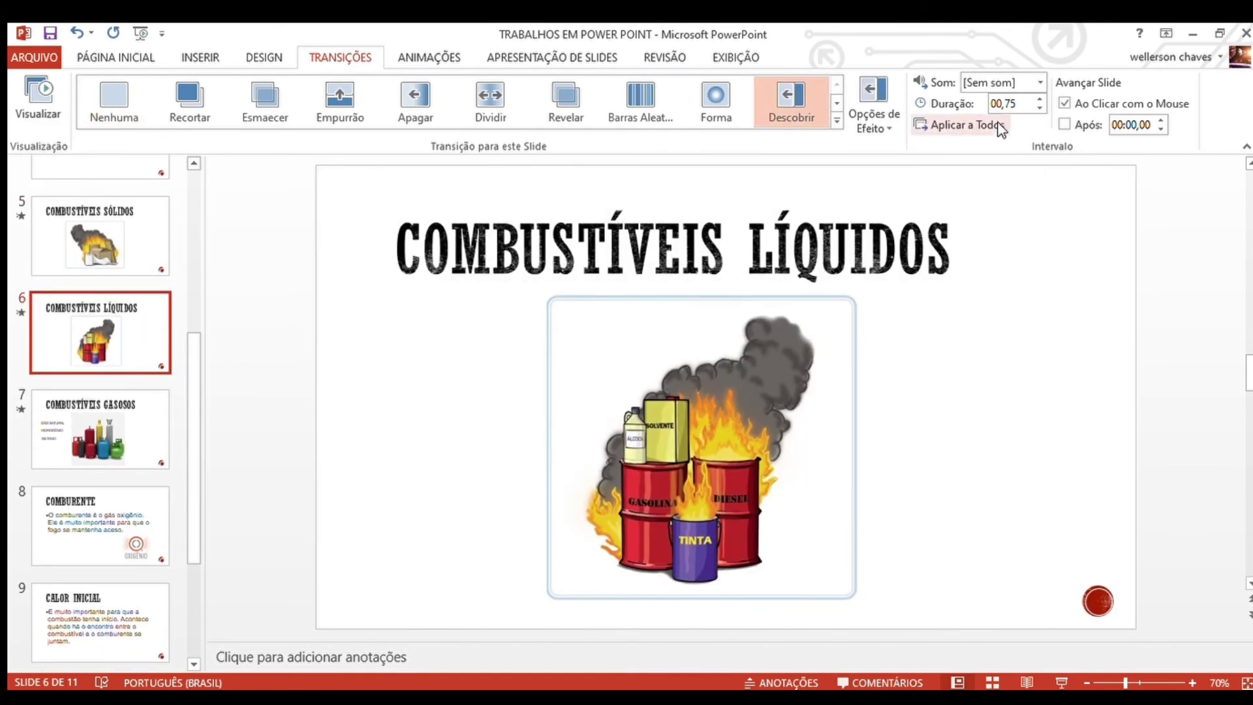
pyautogui.click(99, 437)
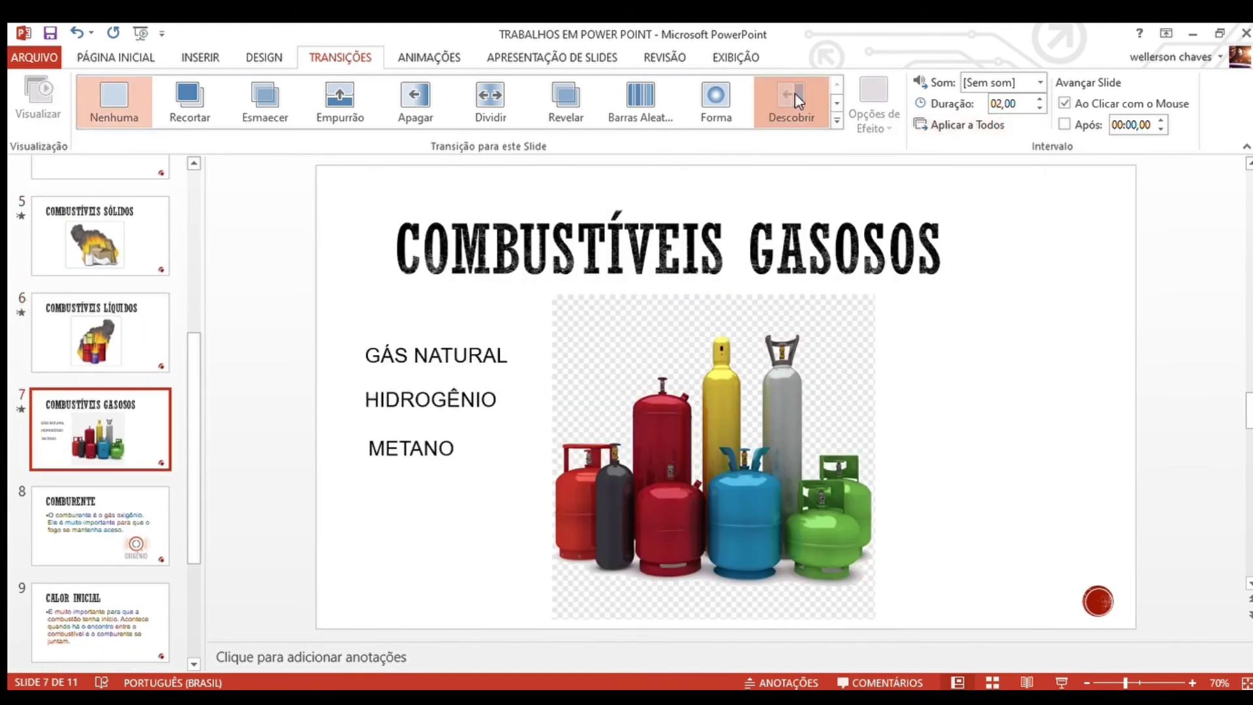
pyautogui.click(77, 538)
pyautogui.click(99, 624)
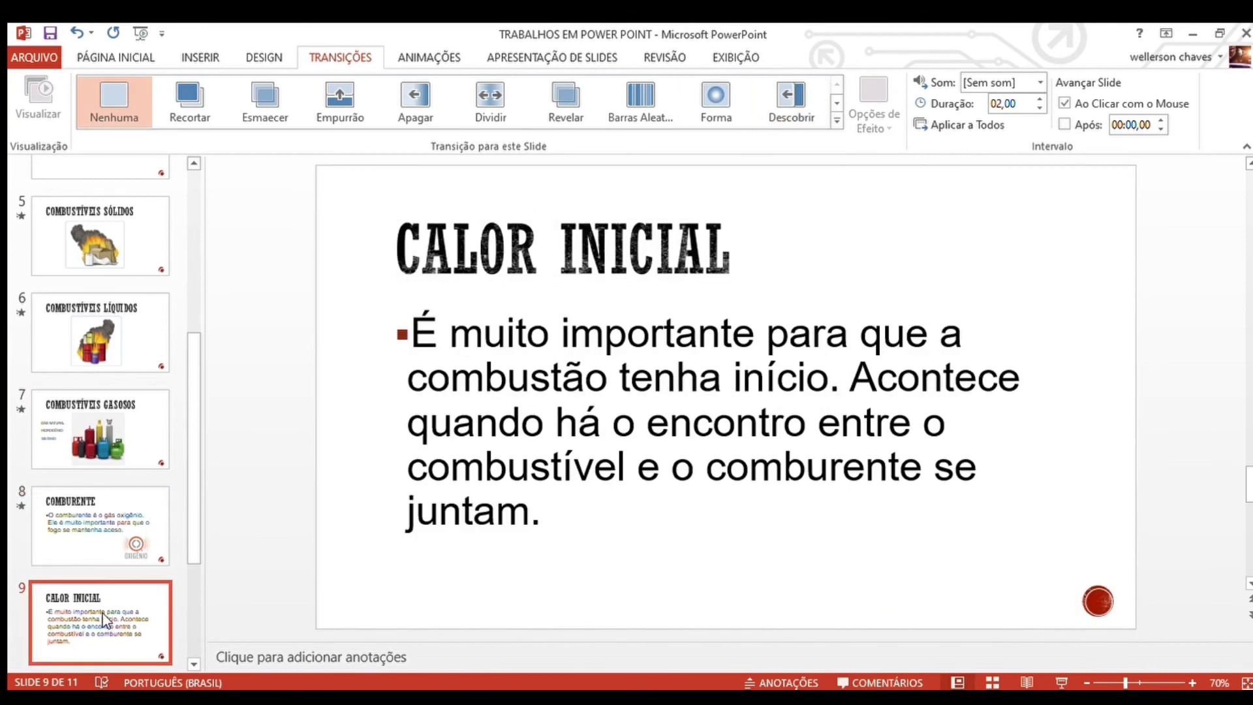
pyautogui.click(927, 127)
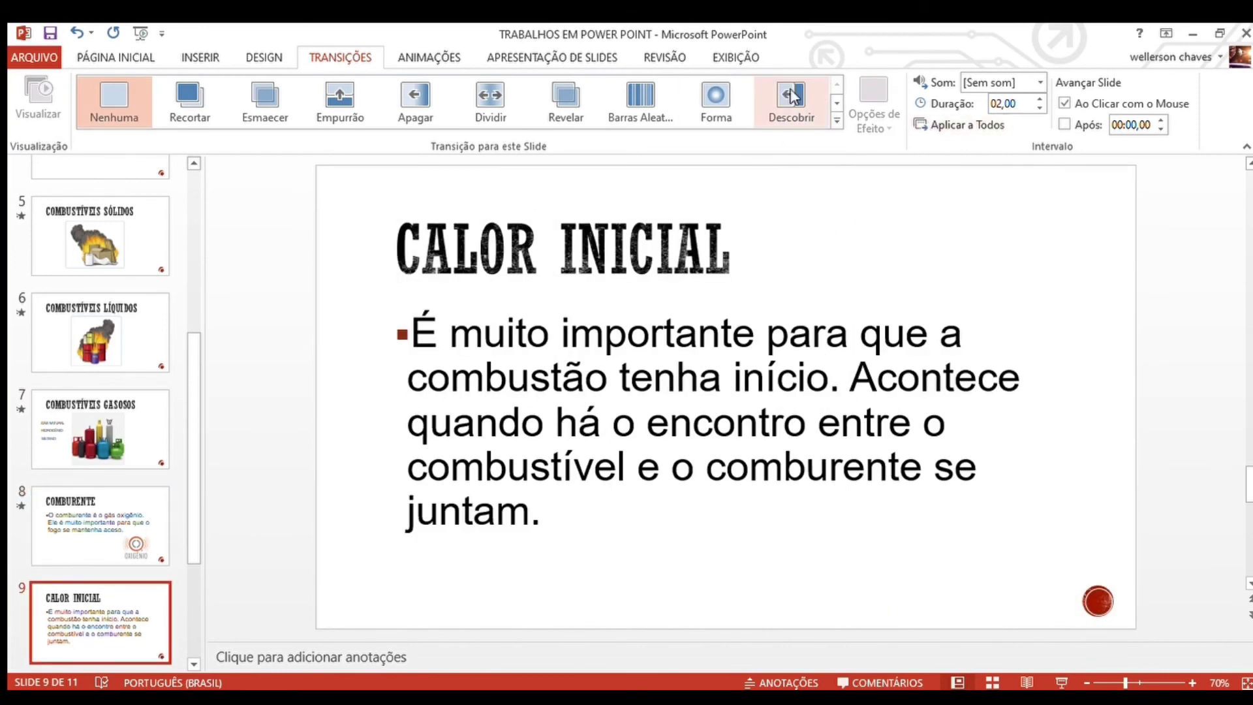
# - Apply the Descobrir transition to slides 10 and 11
pyautogui.scroll(-5, 159, 649)
pyautogui.scroll(-1, 157, 587)
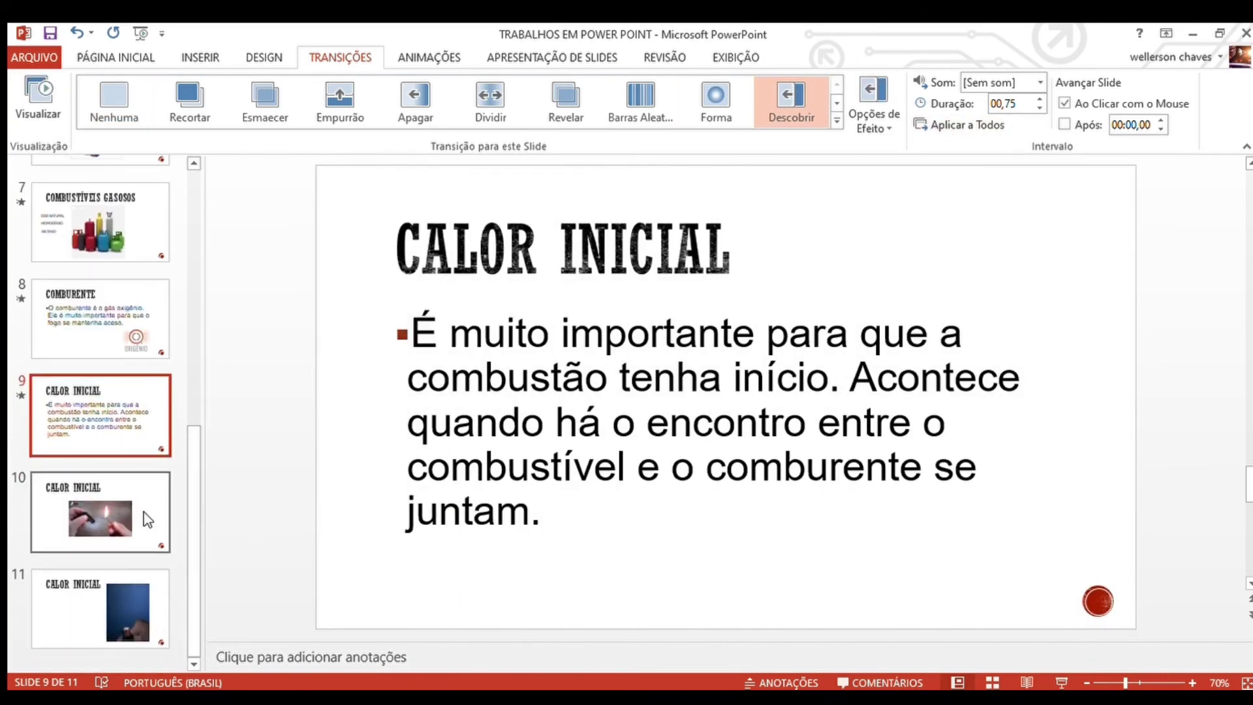
pyautogui.click(145, 517)
pyautogui.click(810, 107)
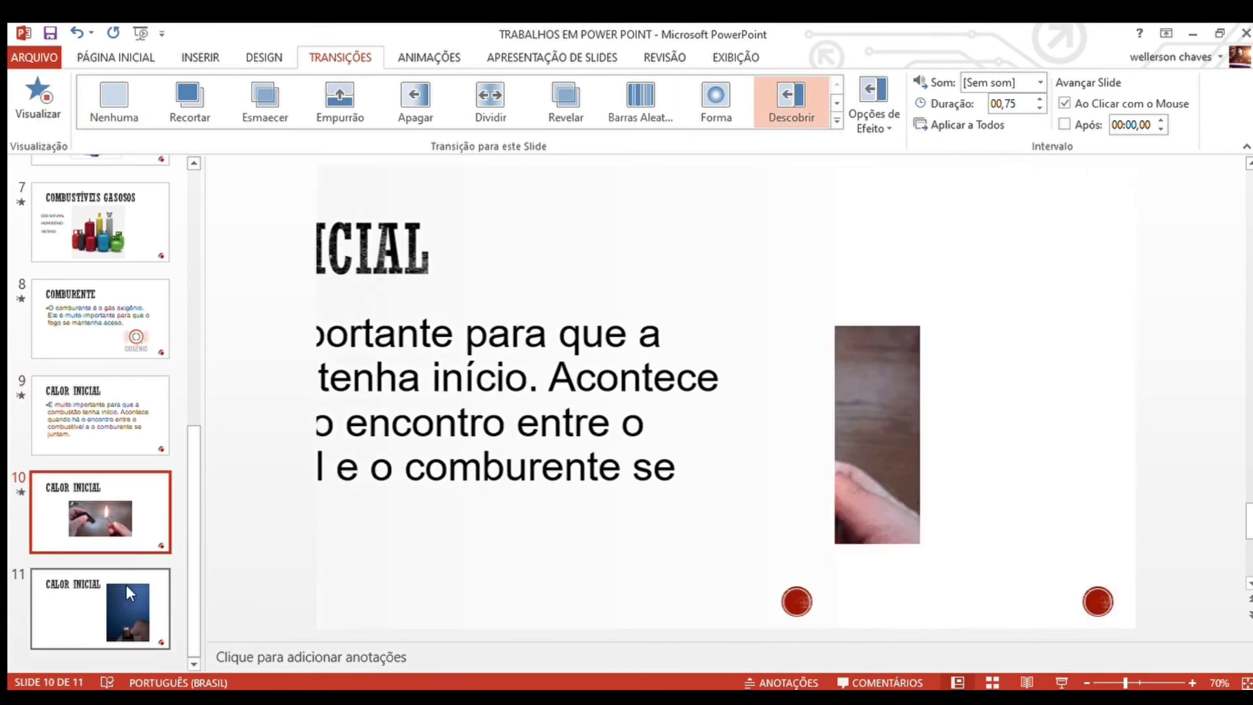
pyautogui.click(126, 585)
pyautogui.click(791, 96)
pyautogui.scroll(10, 187, 509)
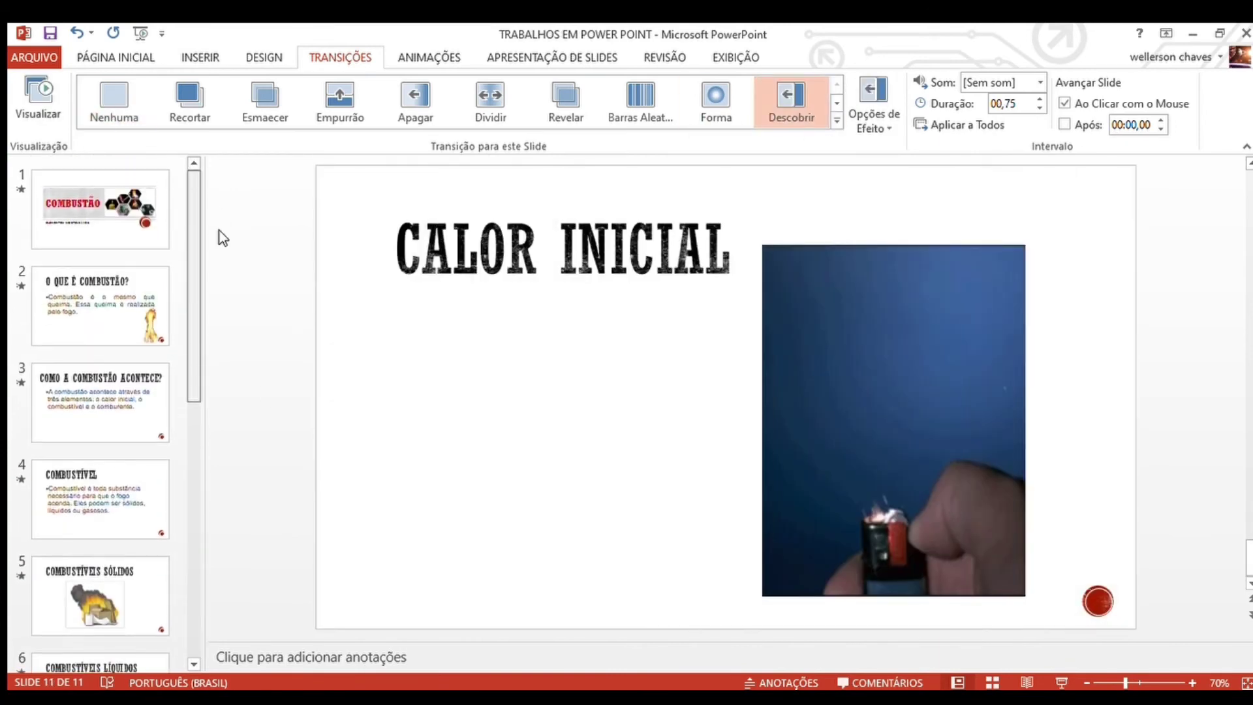
pyautogui.scroll(-3, 196, 355)
pyautogui.scroll(-1, 163, 365)
pyautogui.click(126, 375)
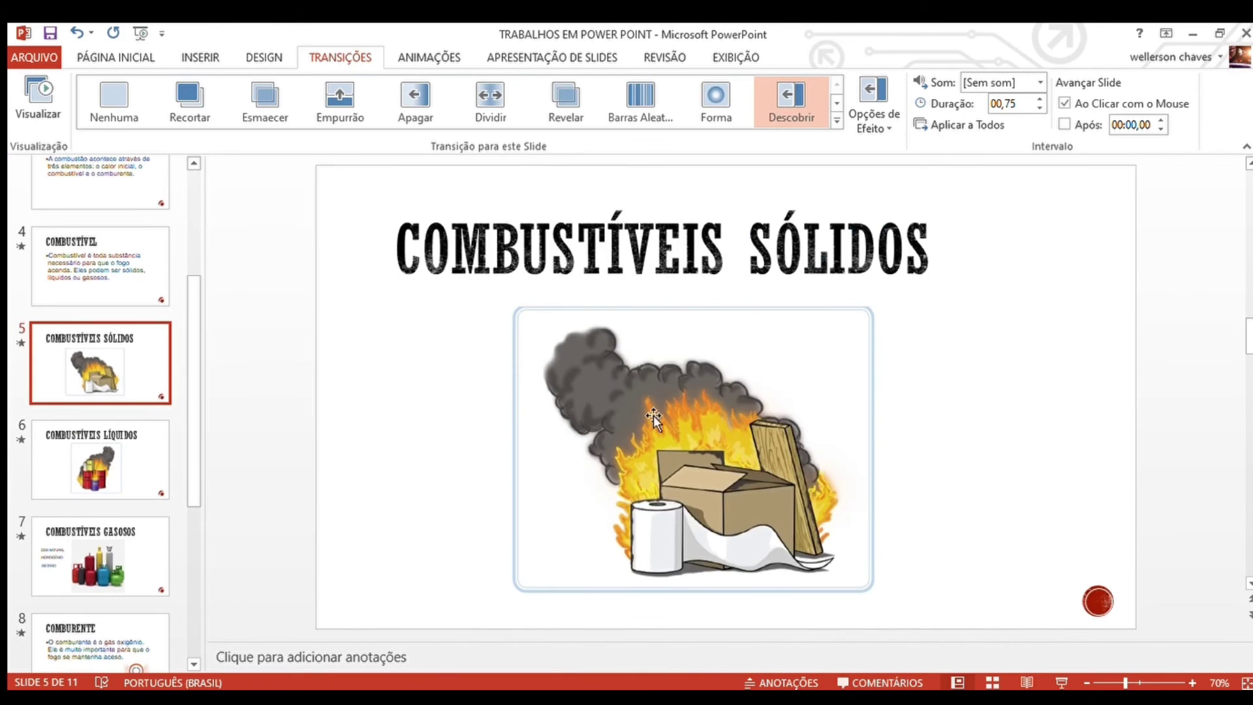
# - Apply the Forma entrance animation to the burning-materials picture on slide 5
pyautogui.click(653, 415)
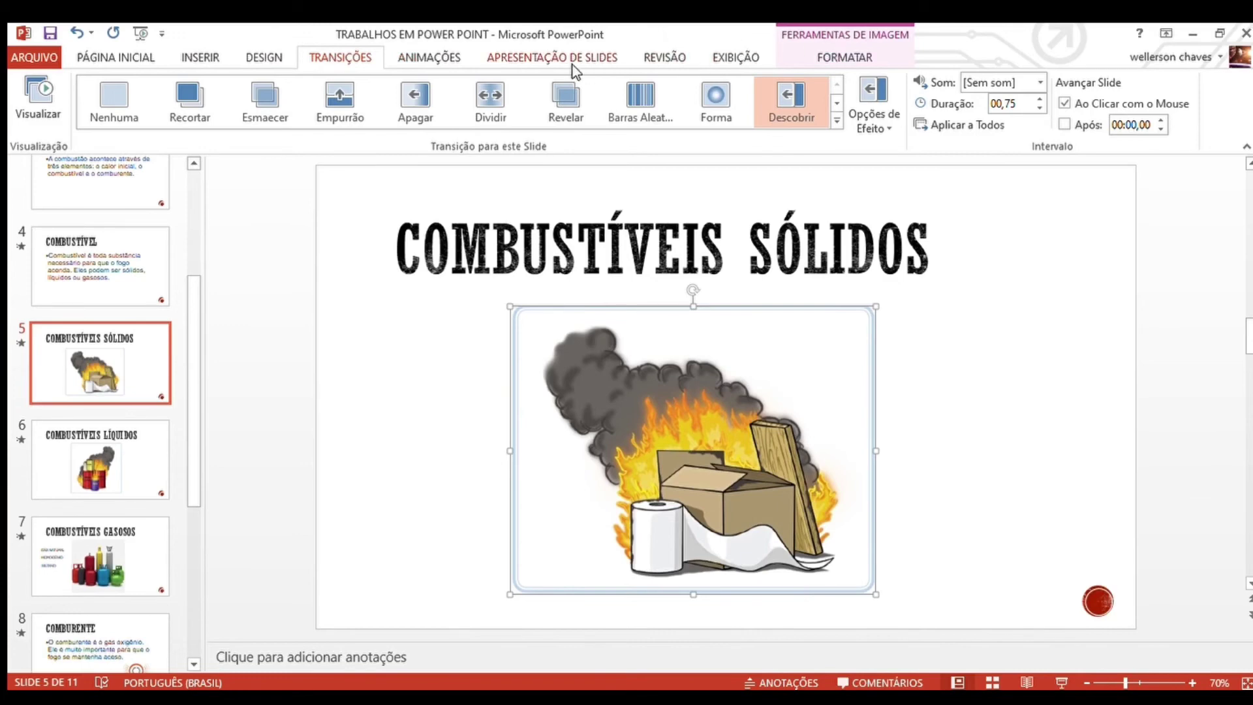
pyautogui.click(442, 60)
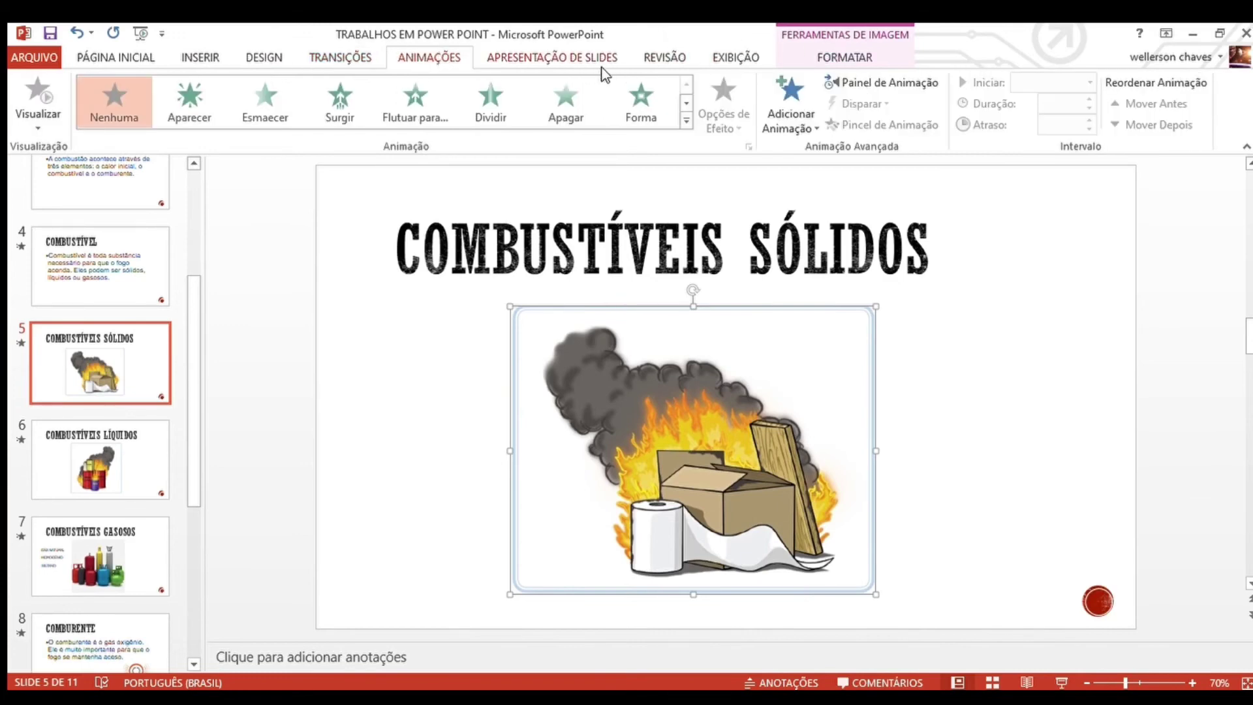
pyautogui.click(637, 110)
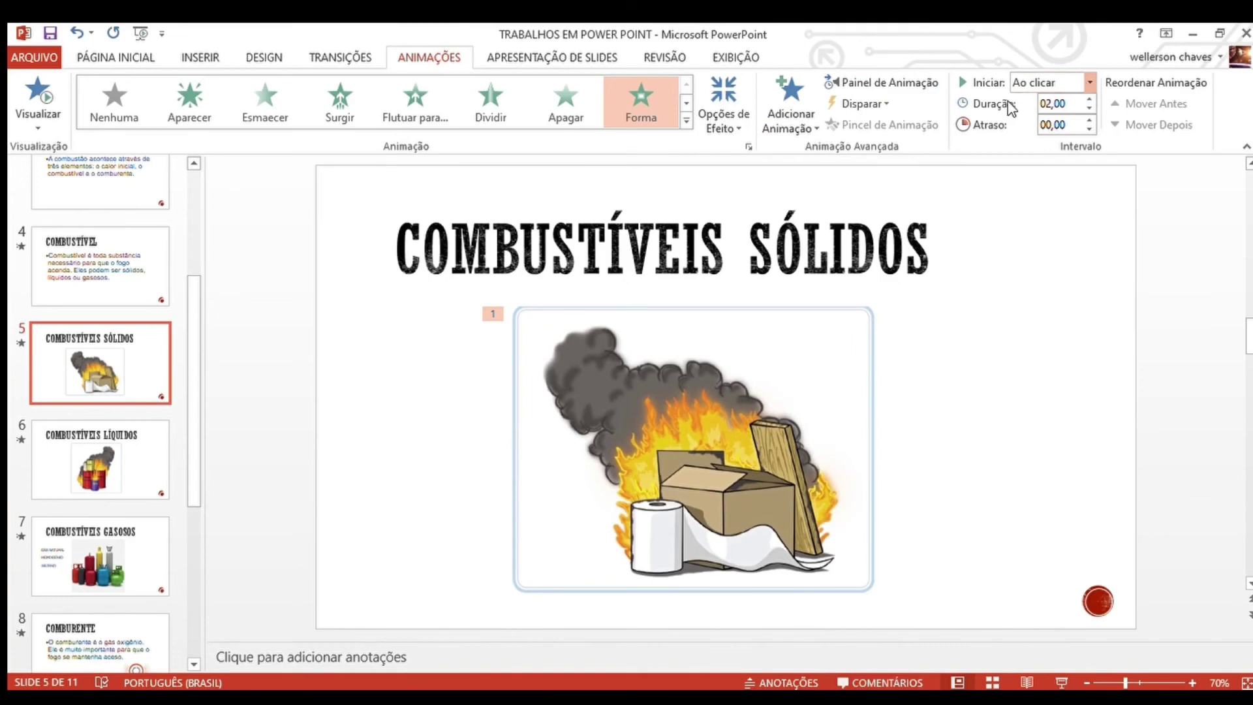
# - Set the picture animations on slides 6 and 5 to start After Previous (Após o anterior)
pyautogui.click(163, 471)
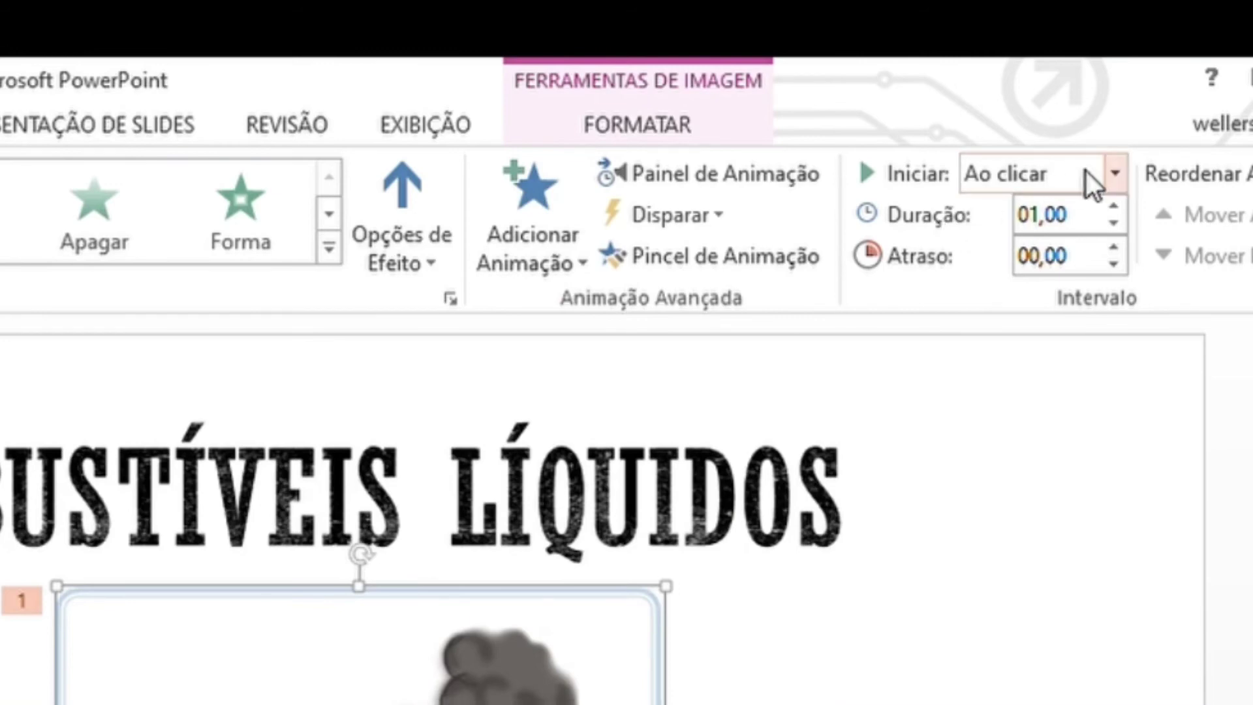
pyautogui.click(1104, 171)
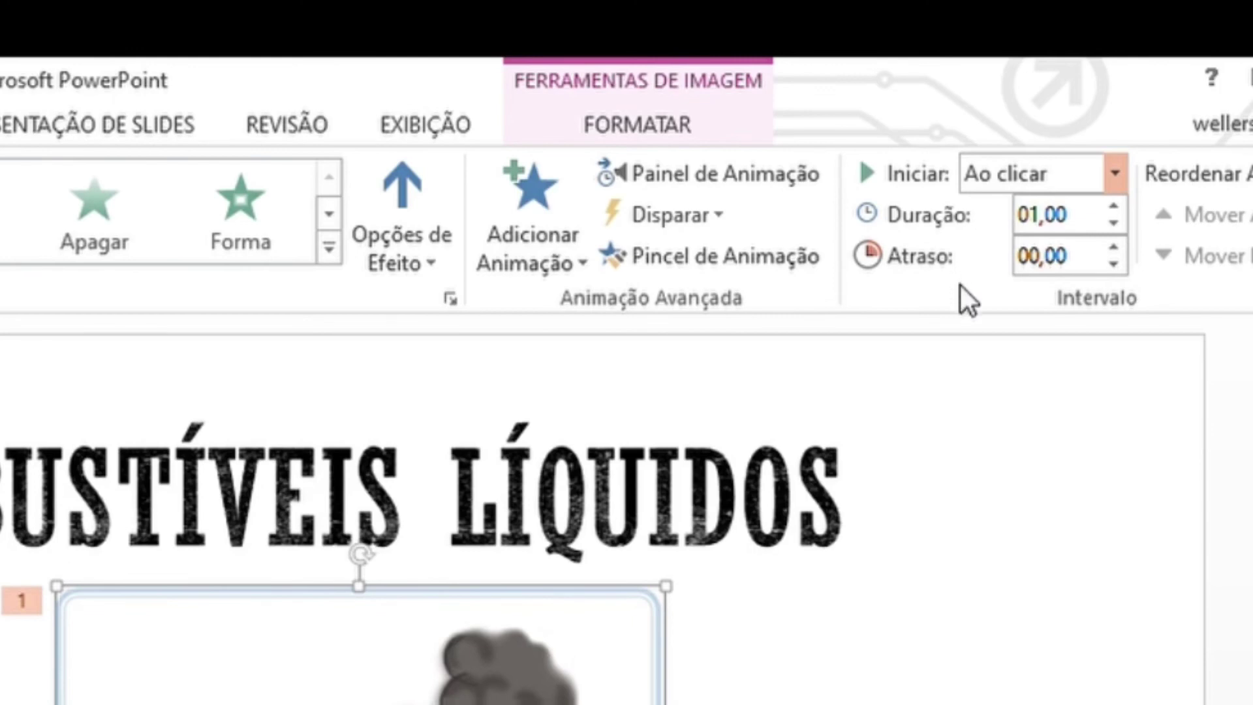
pyautogui.press('Down')
pyautogui.press('Down')
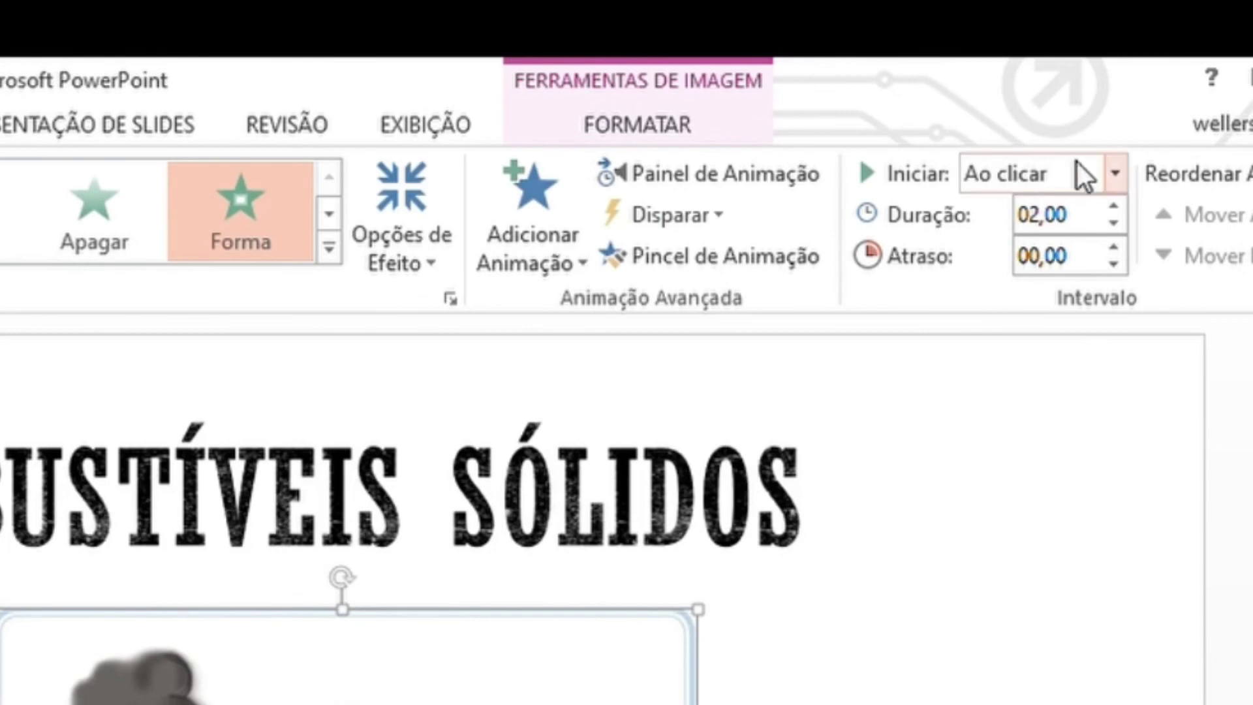
pyautogui.click(1079, 159)
pyautogui.press('Down')
pyautogui.press('Down')
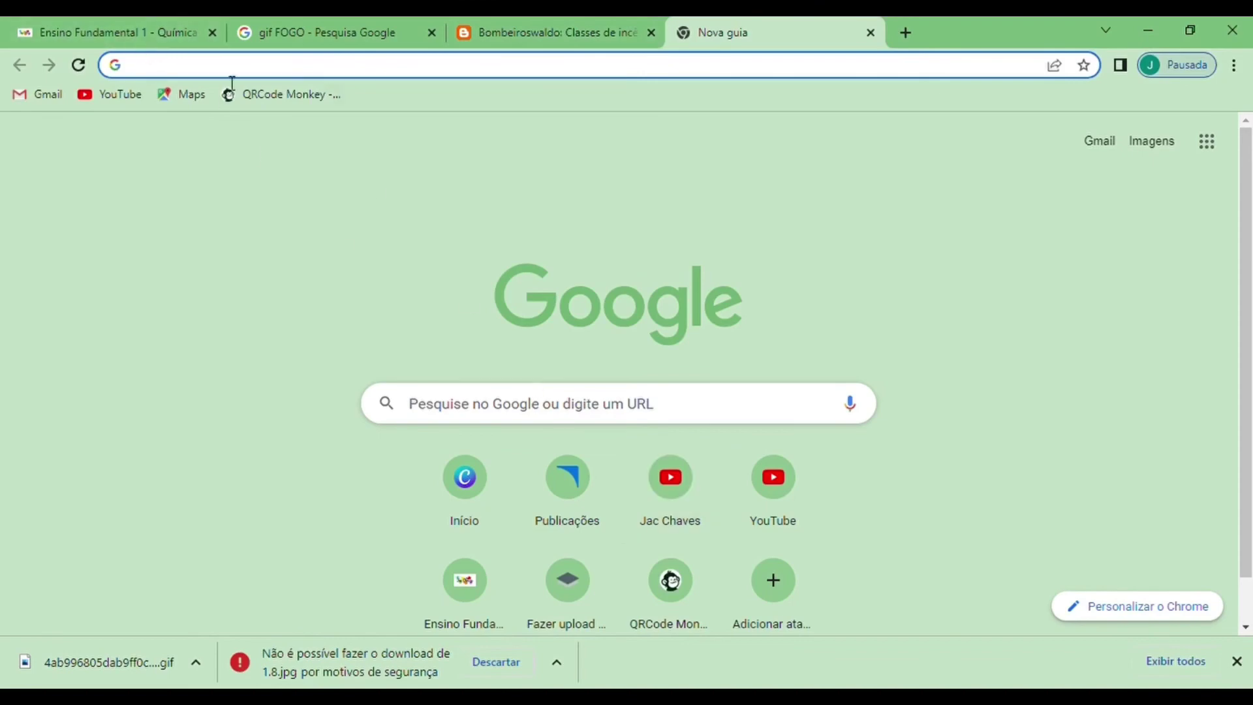
# - Play the embedded combustion video on the Ensino Fundamental 1 page and open it on YouTube
pyautogui.click(134, 29)
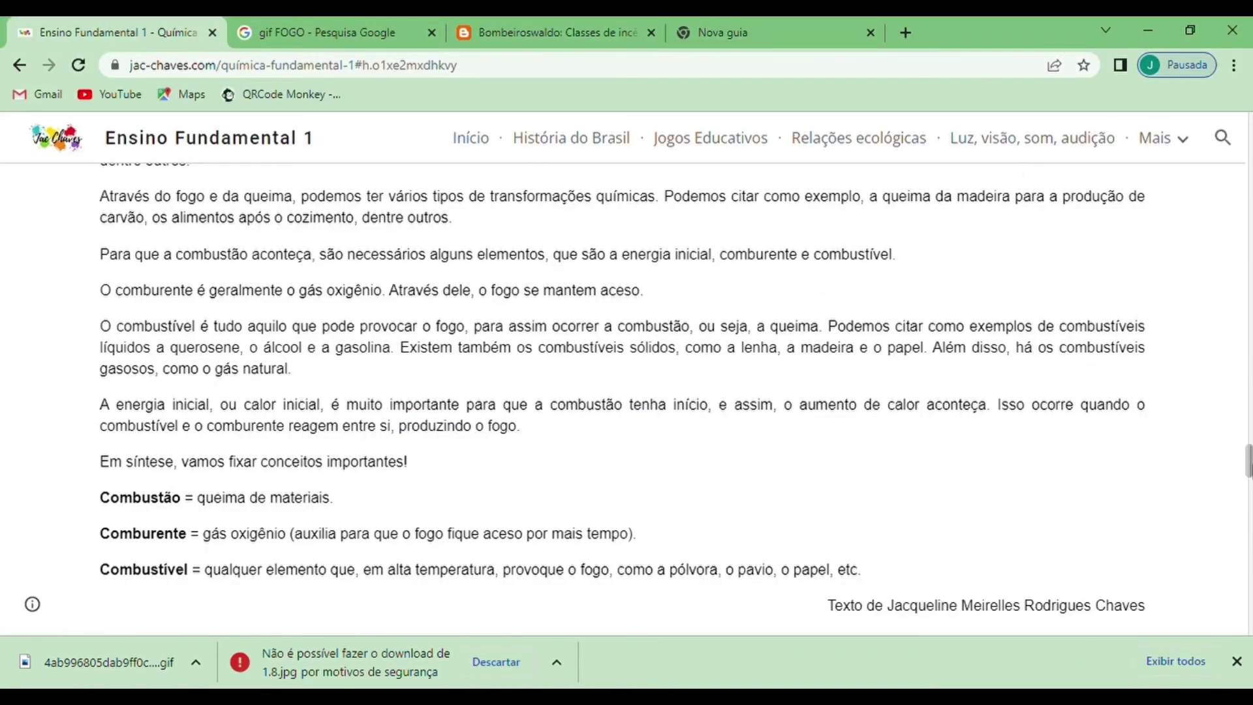
pyautogui.scroll(-5, 620, 399)
pyautogui.scroll(-5, 620, 398)
pyautogui.scroll(2, 620, 398)
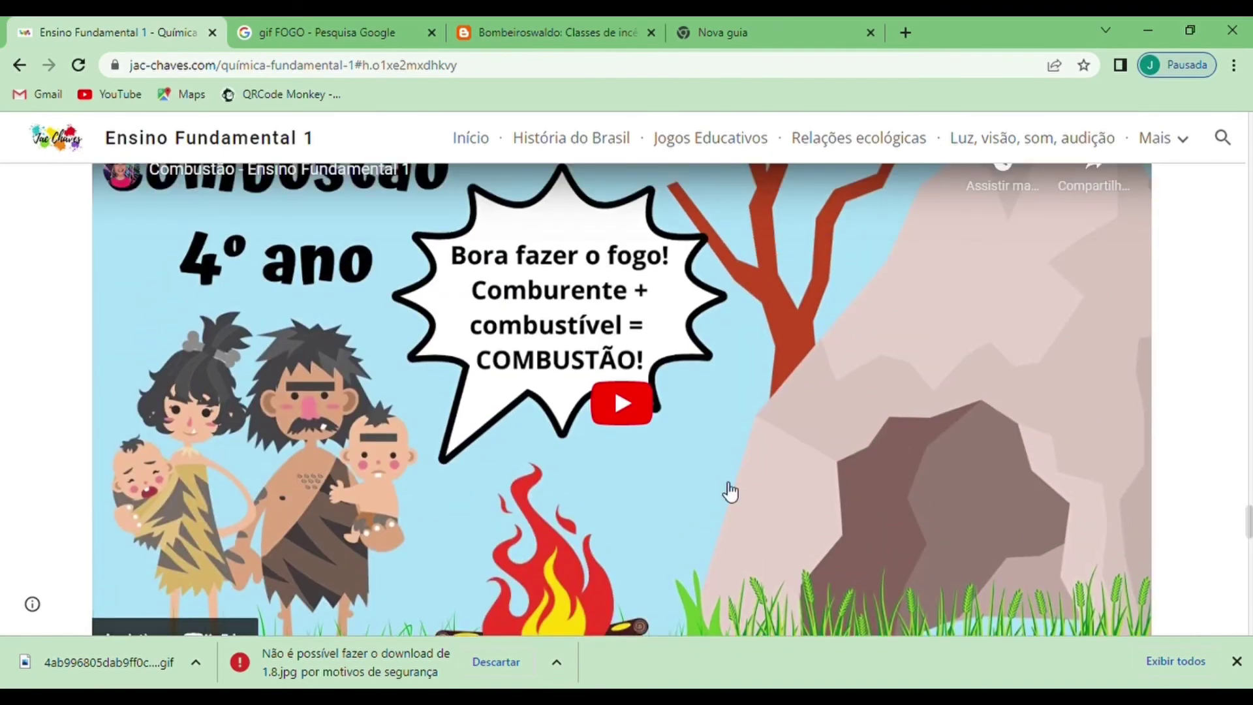
pyautogui.click(632, 408)
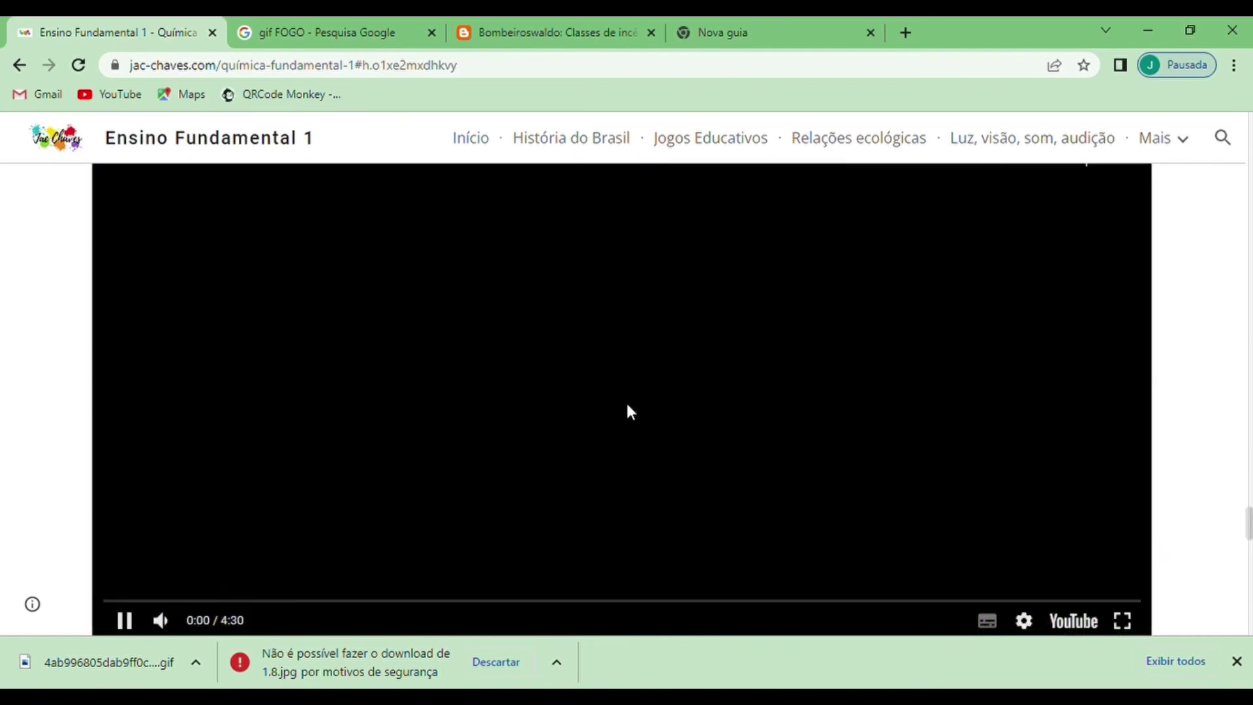
pyautogui.click(1238, 662)
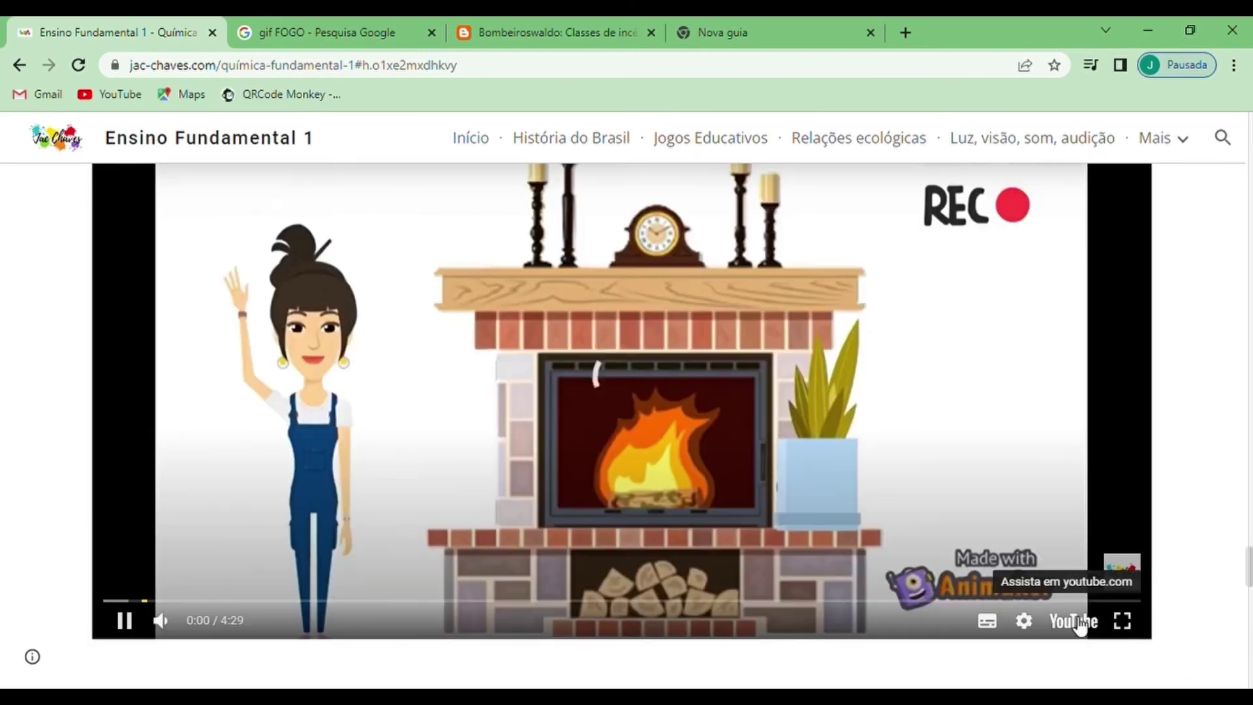
pyautogui.click(1074, 621)
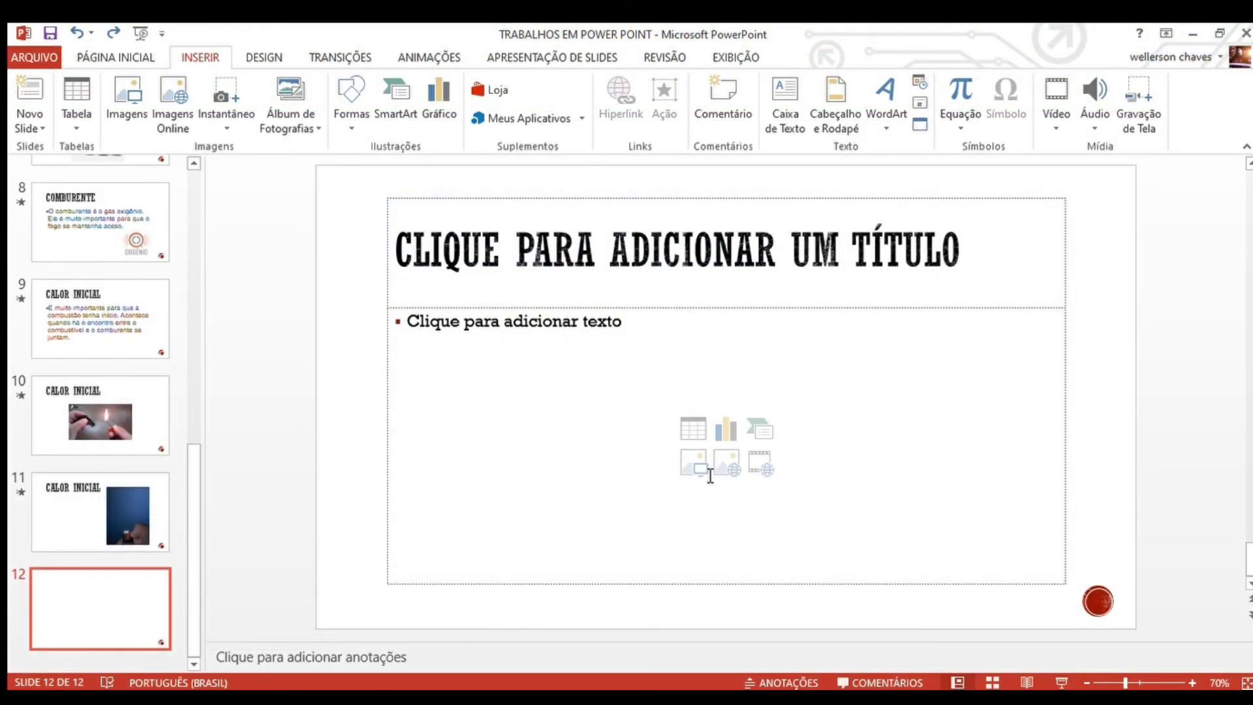
# - Insert the caveman-and-cave picture on slide 12, delete the empty title, and enlarge the picture
pyautogui.click(694, 465)
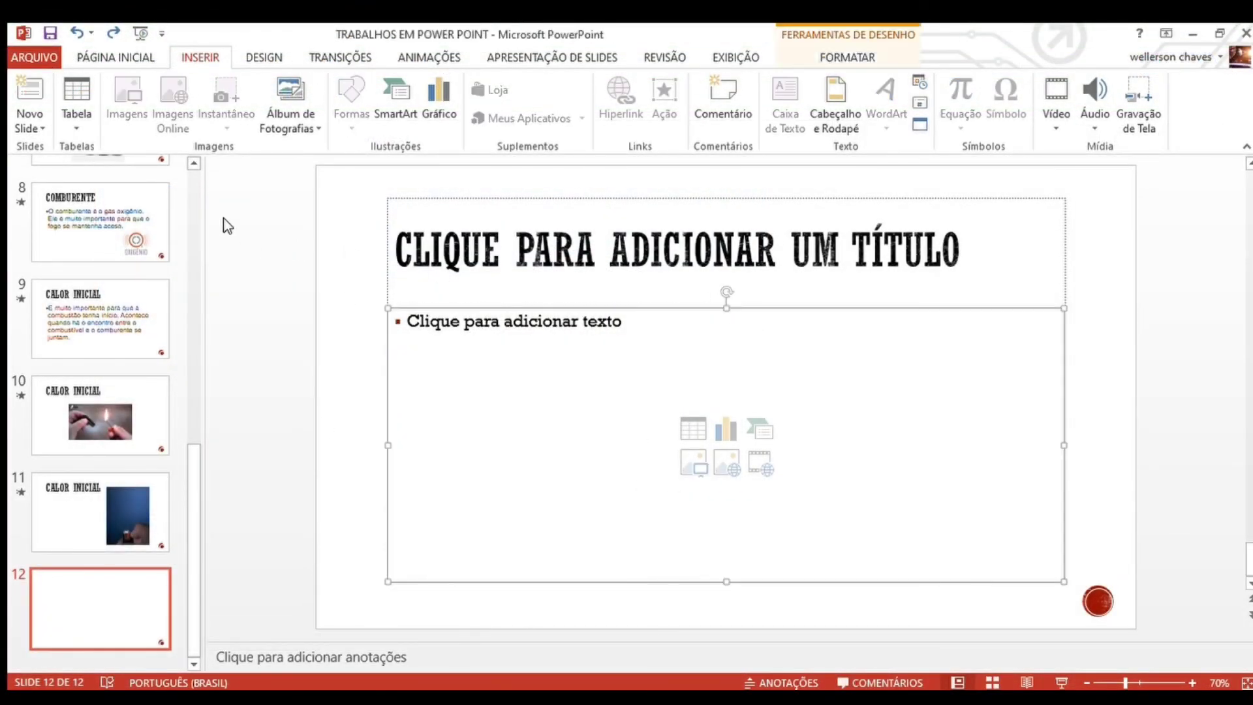
pyautogui.click(475, 201)
pyautogui.press('Delete')
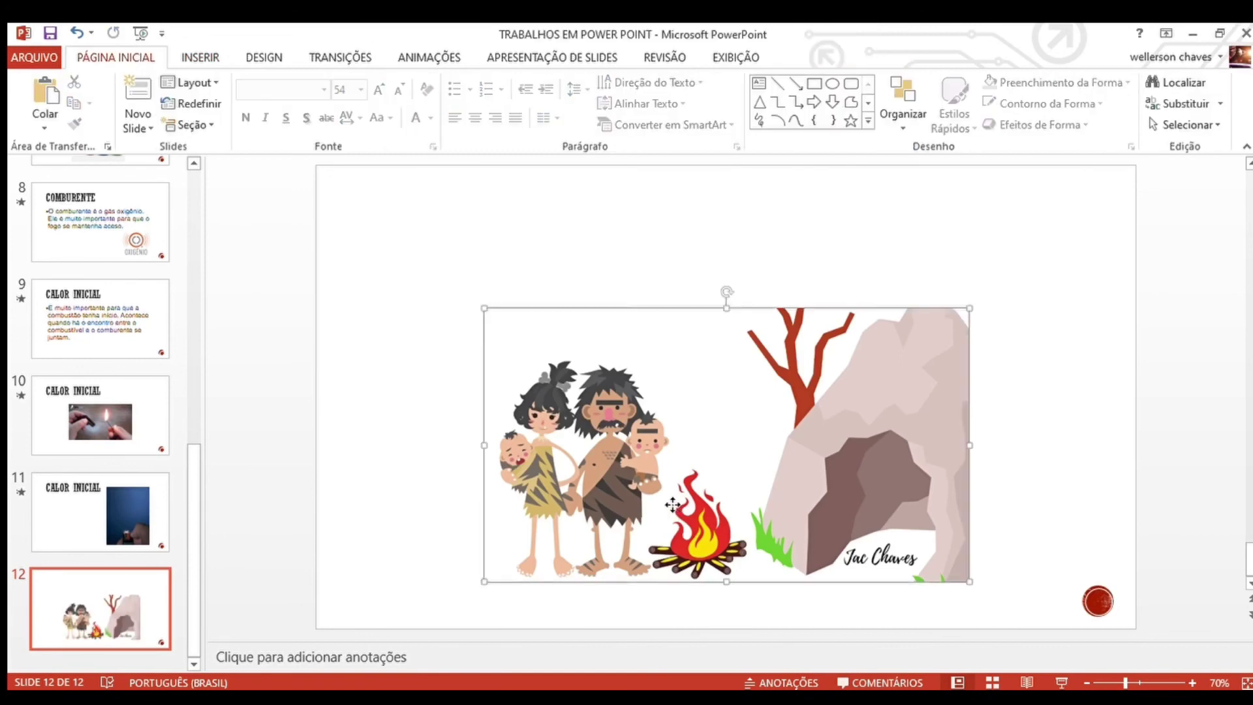
pyautogui.moveTo(727, 445); pyautogui.dragTo(639, 338)
pyautogui.moveTo(881, 479)
pyautogui.mouseDown()
pyautogui.moveTo(1063, 577)
pyautogui.moveTo(893, 475)
pyautogui.mouseUp()
pyautogui.click(1093, 360)
pyautogui.click(872, 388)
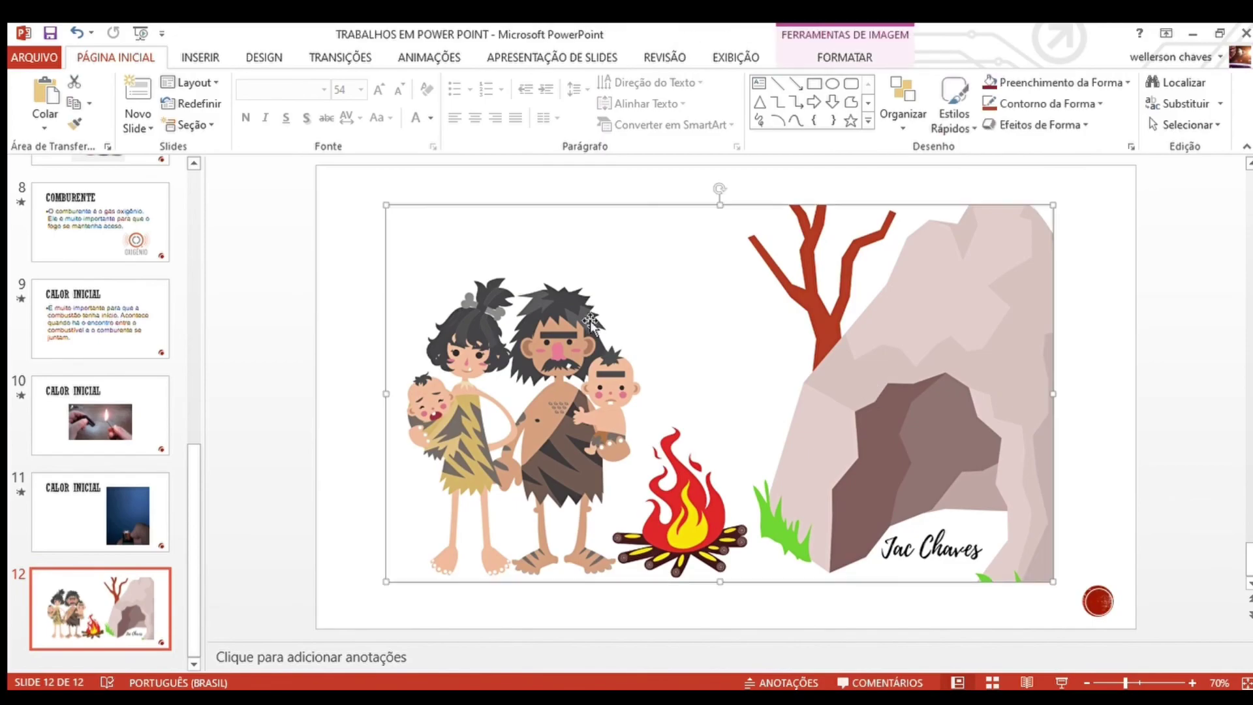
pyautogui.click(200, 60)
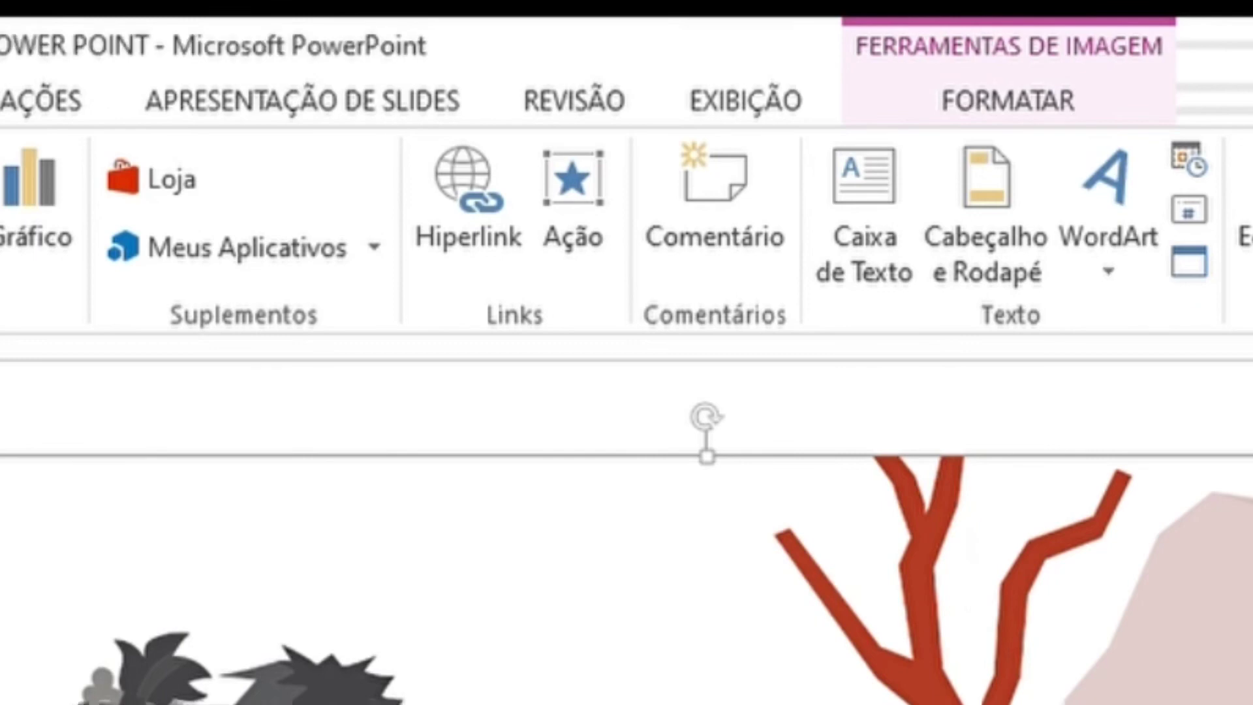
# - Finish adding the YouTube video hyperlink to the cave picture on slide 12
pyautogui.press('Escape')
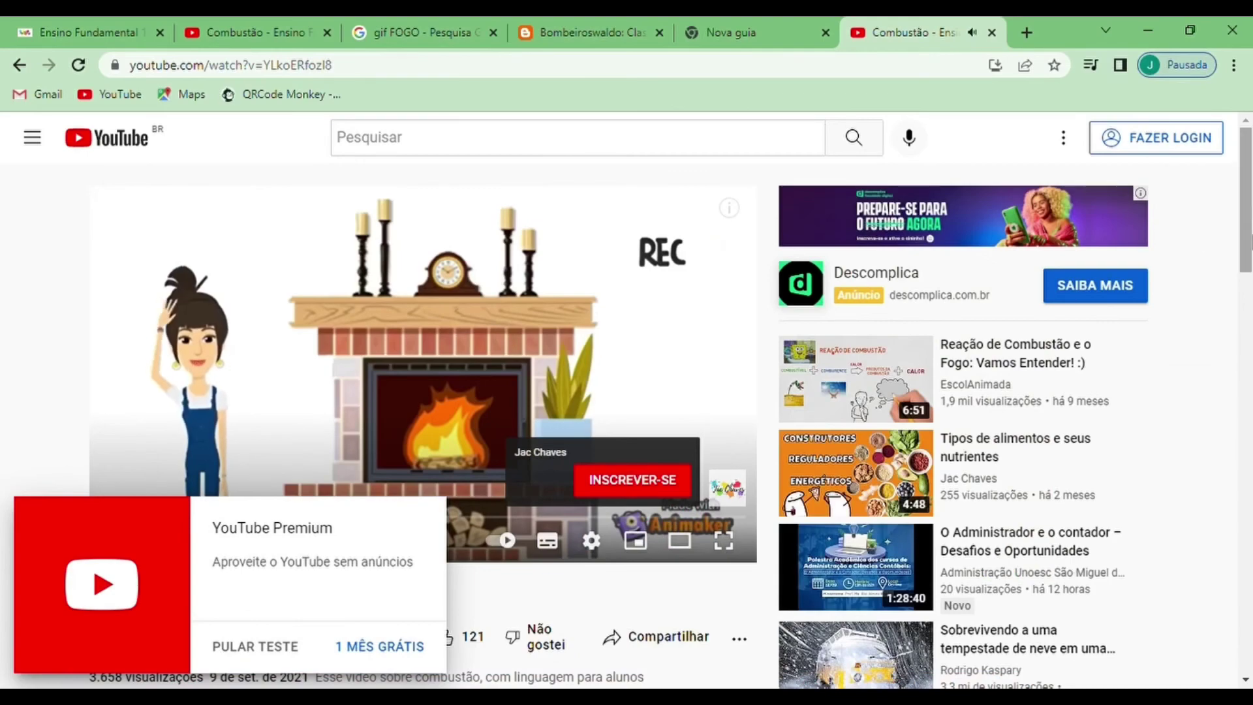
pyautogui.scroll(-1, 670, 408)
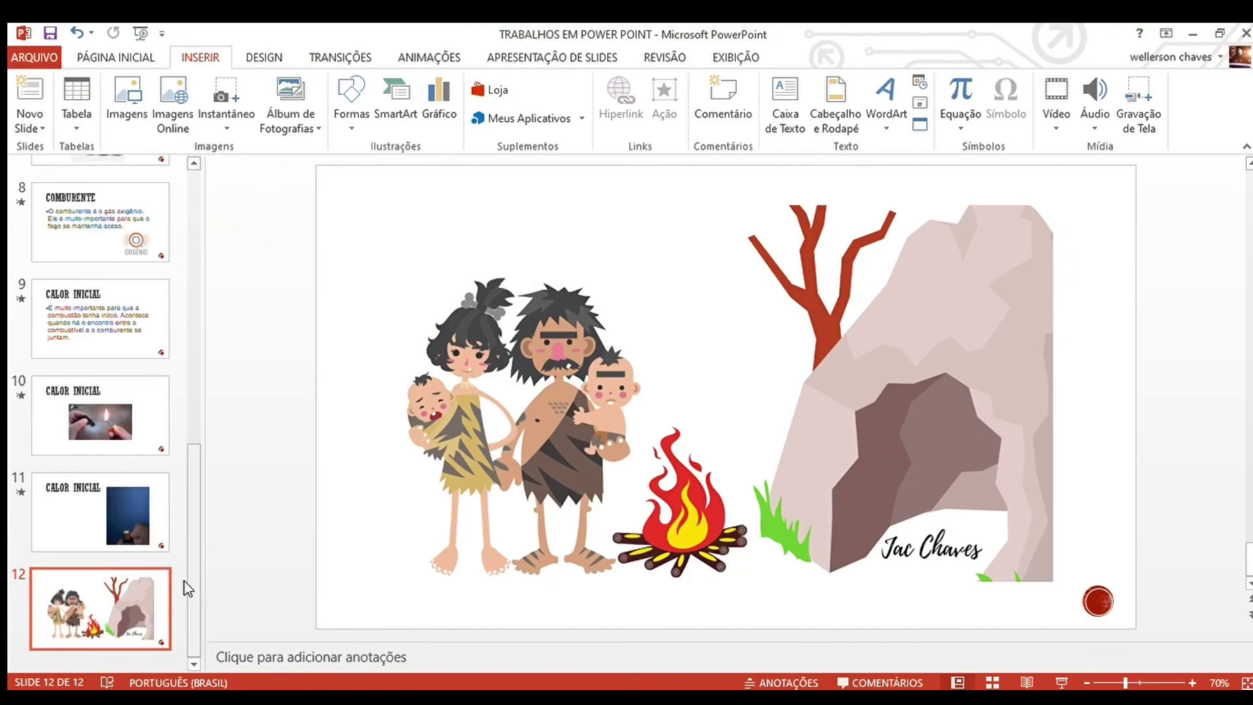
# - Step through the slides from the COMBUSTÃO title slide to slide 9, Calor Inicial
pyautogui.moveTo(187, 588); pyautogui.dragTo(135, 209)
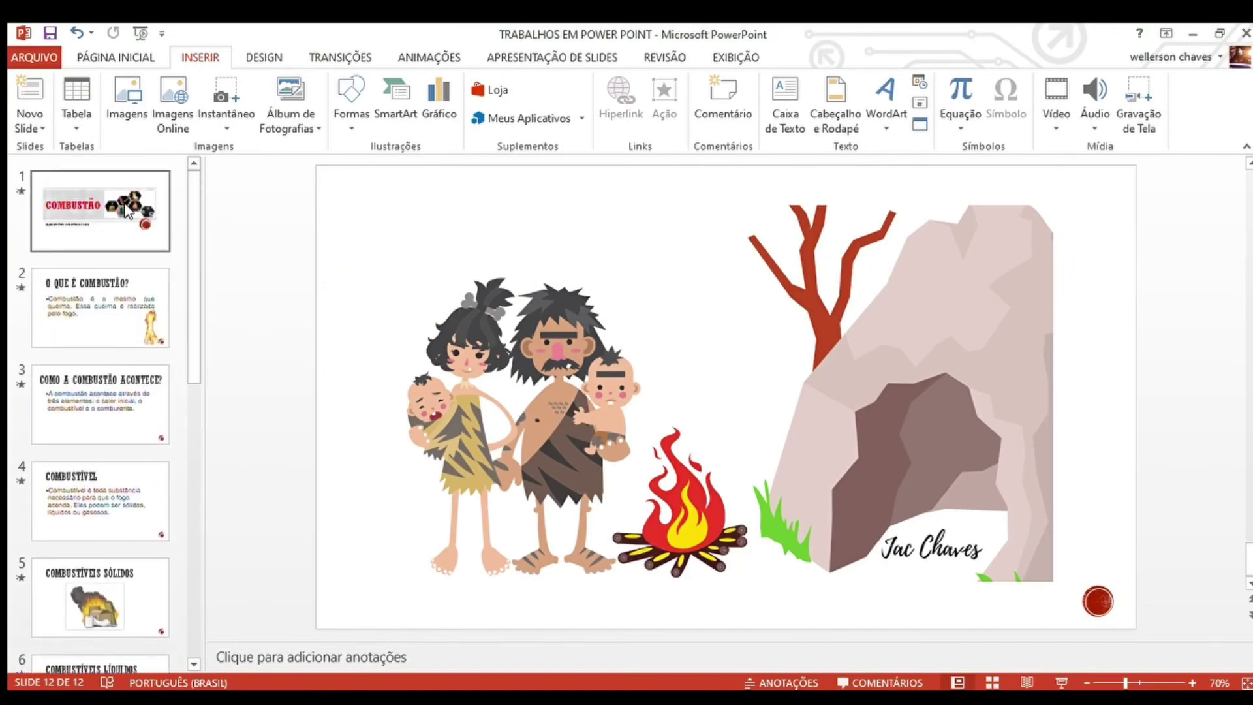
pyautogui.click(127, 209)
pyautogui.press('Down')
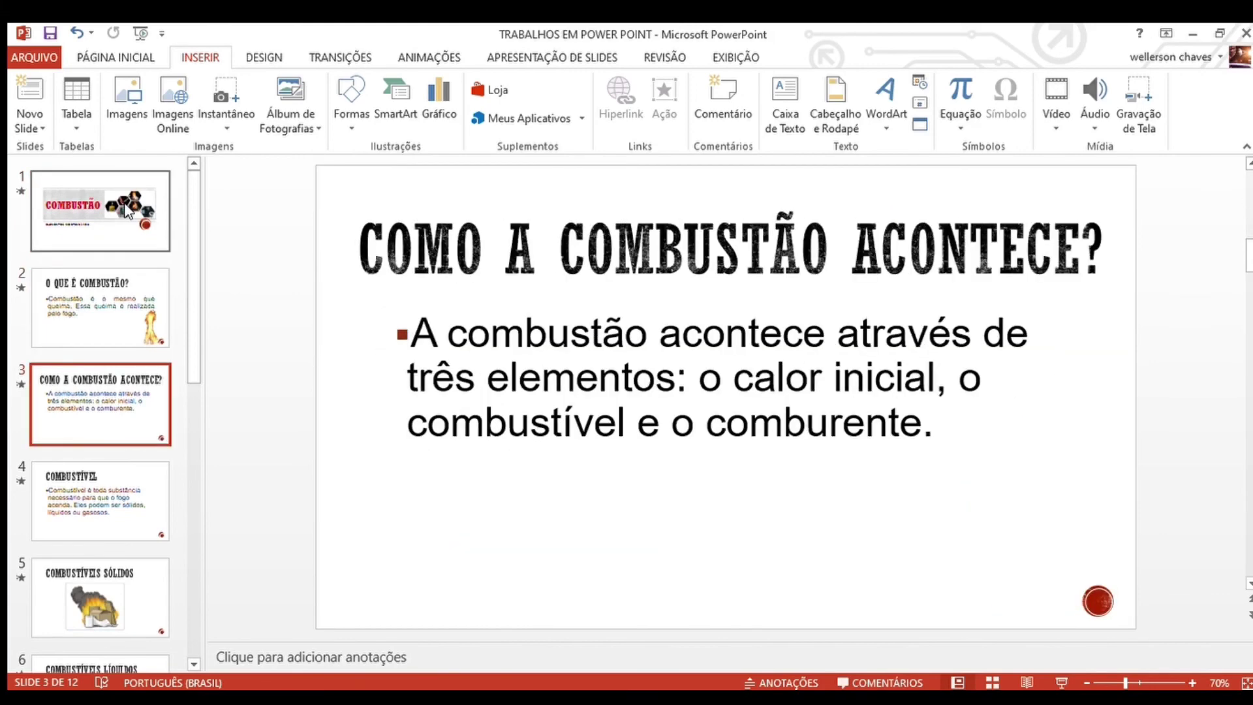
pyautogui.press('Down')
pyautogui.press('Down')
pyautogui.press('Down')
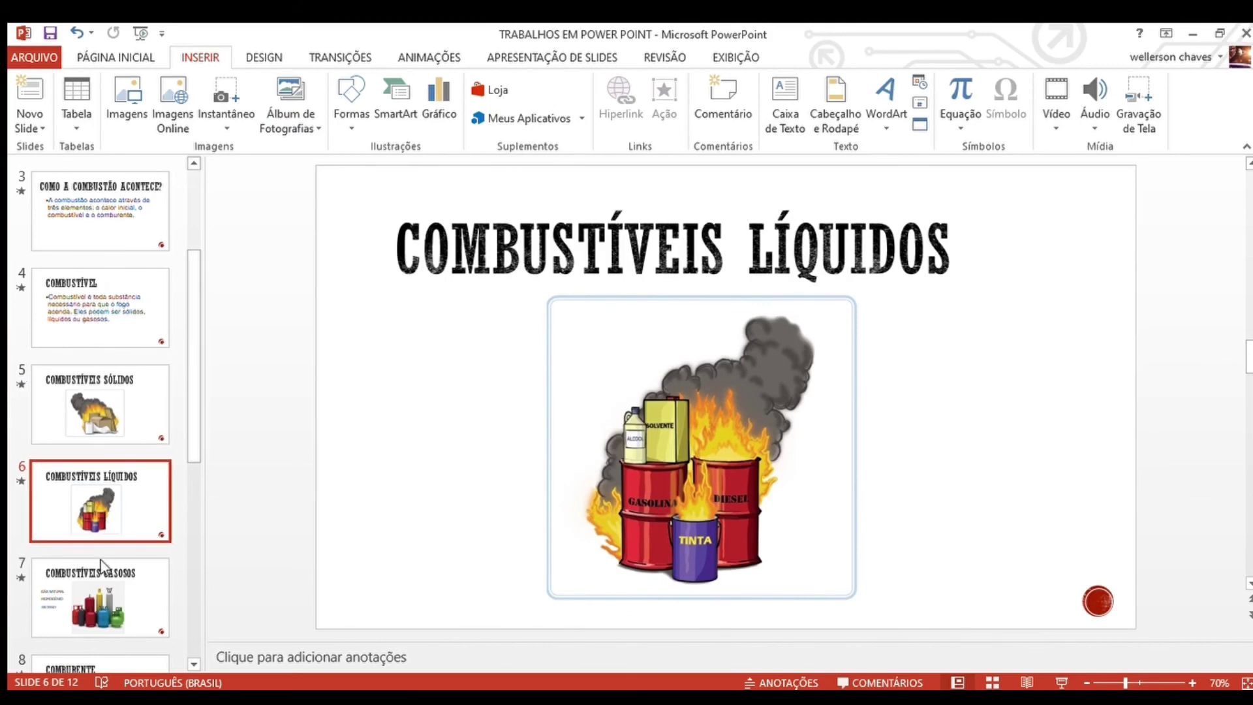
pyautogui.press('Down')
pyautogui.press('Down')
pyautogui.press('Down')
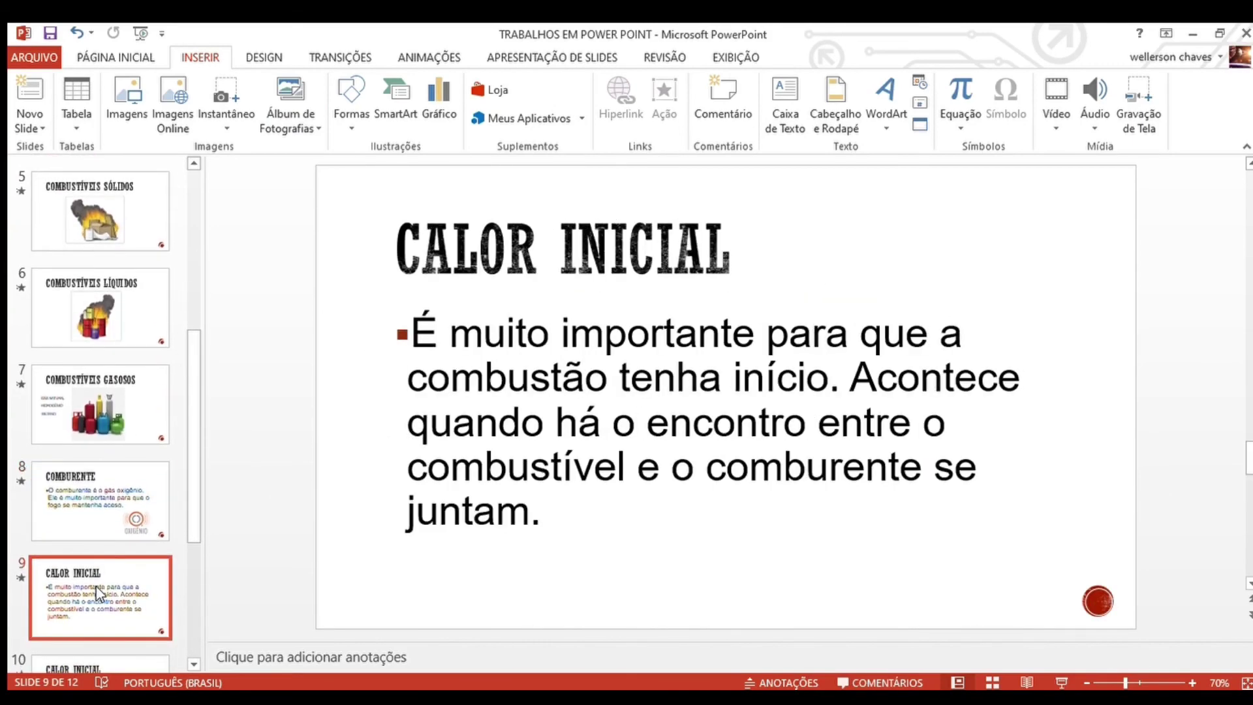
pyautogui.moveTo(185, 517); pyautogui.dragTo(181, 600)
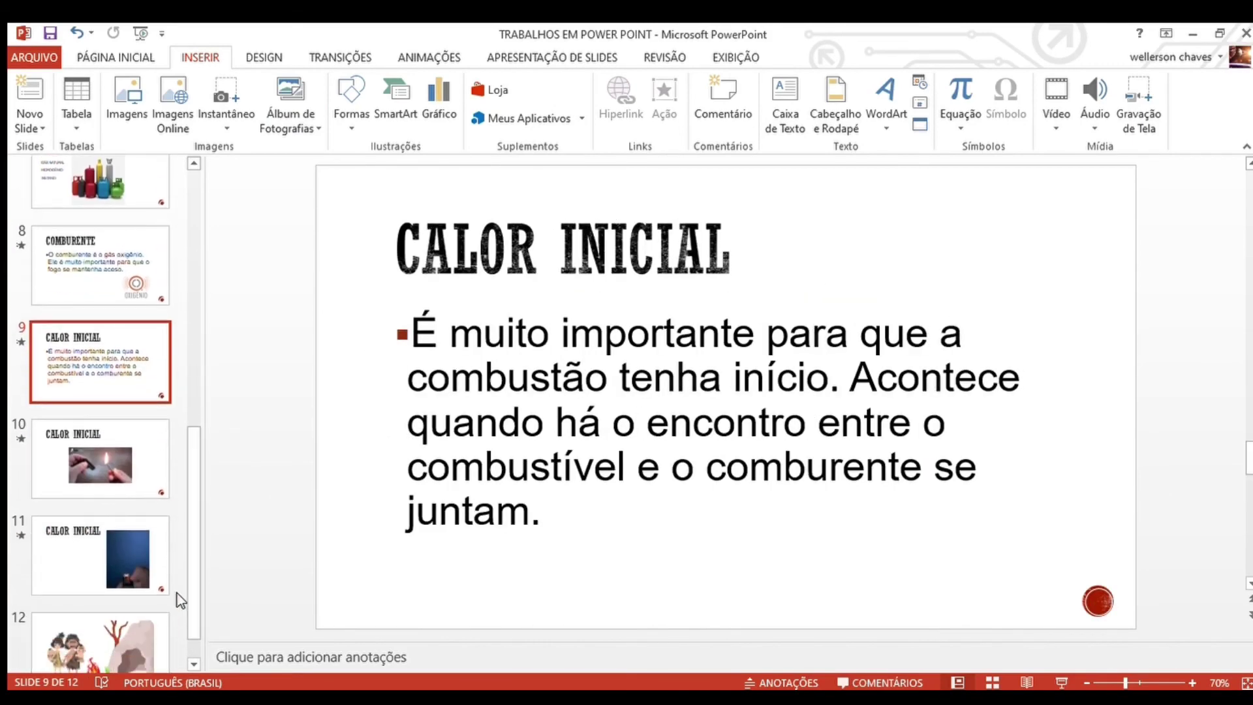
pyautogui.click(96, 636)
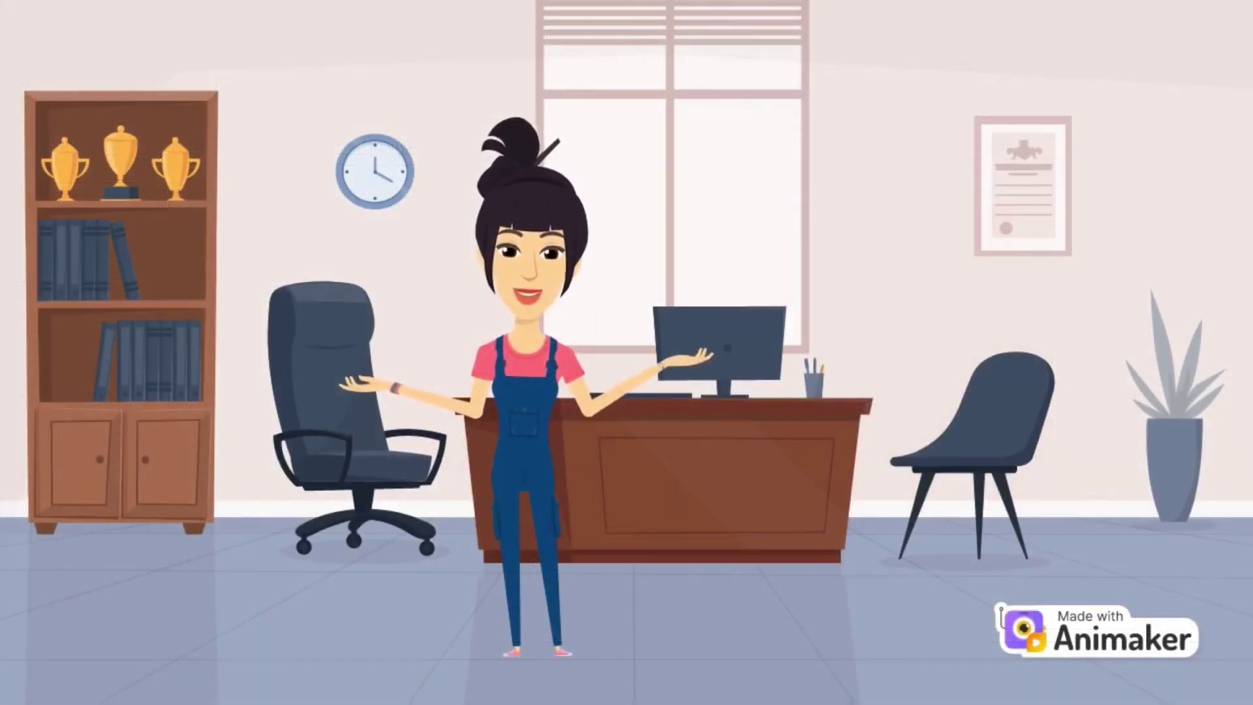